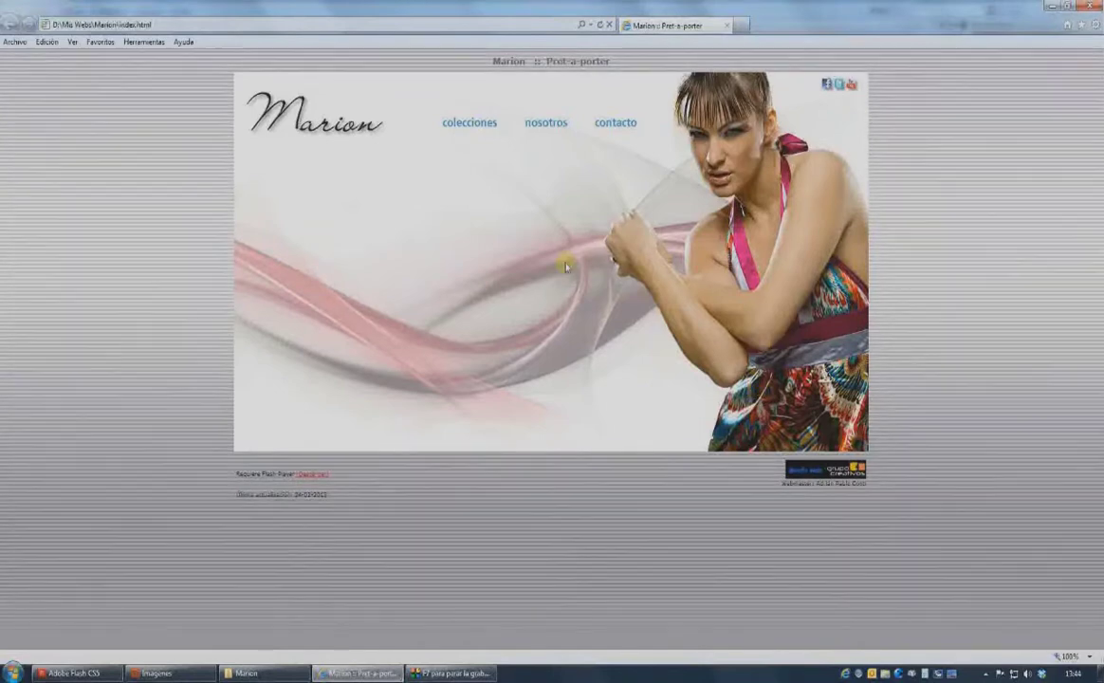
Open the Marion site's colecciones page and enlarge two garments.
{"action": "left_click", "coordinate": [469, 129]}
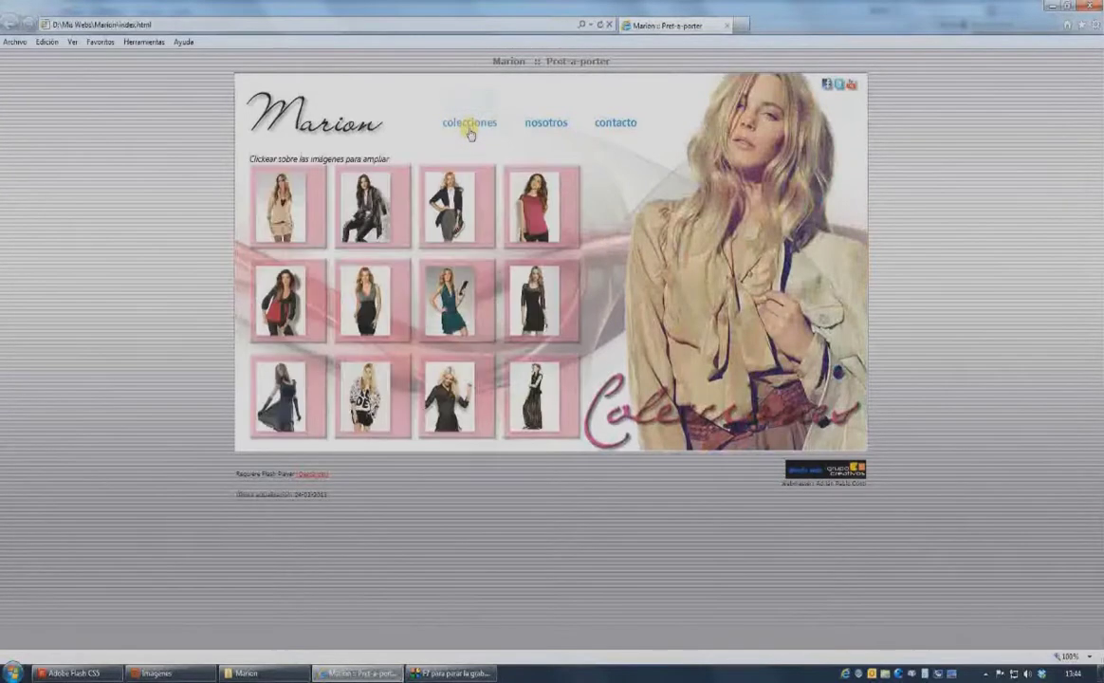
{"action": "left_click", "coordinate": [343, 274]}
{"action": "left_click", "coordinate": [406, 404]}
View the nosotros and contacto pages, then switch to Bridge's Imagenes folder.
{"action": "left_click", "coordinate": [547, 123]}
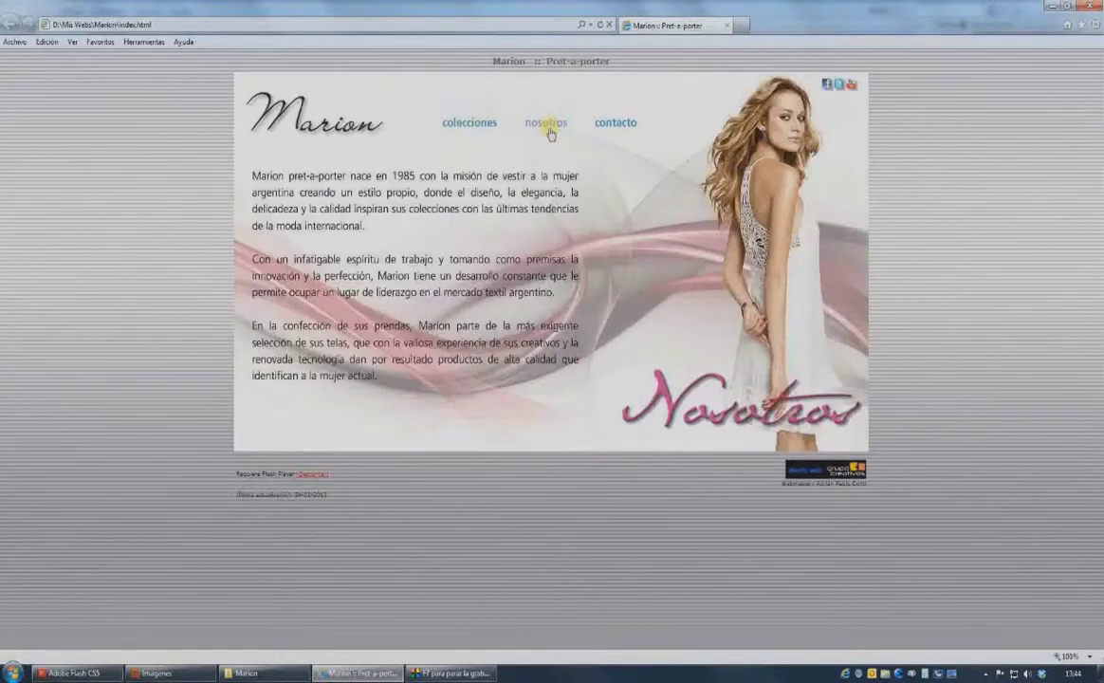
{"action": "left_click", "coordinate": [626, 128]}
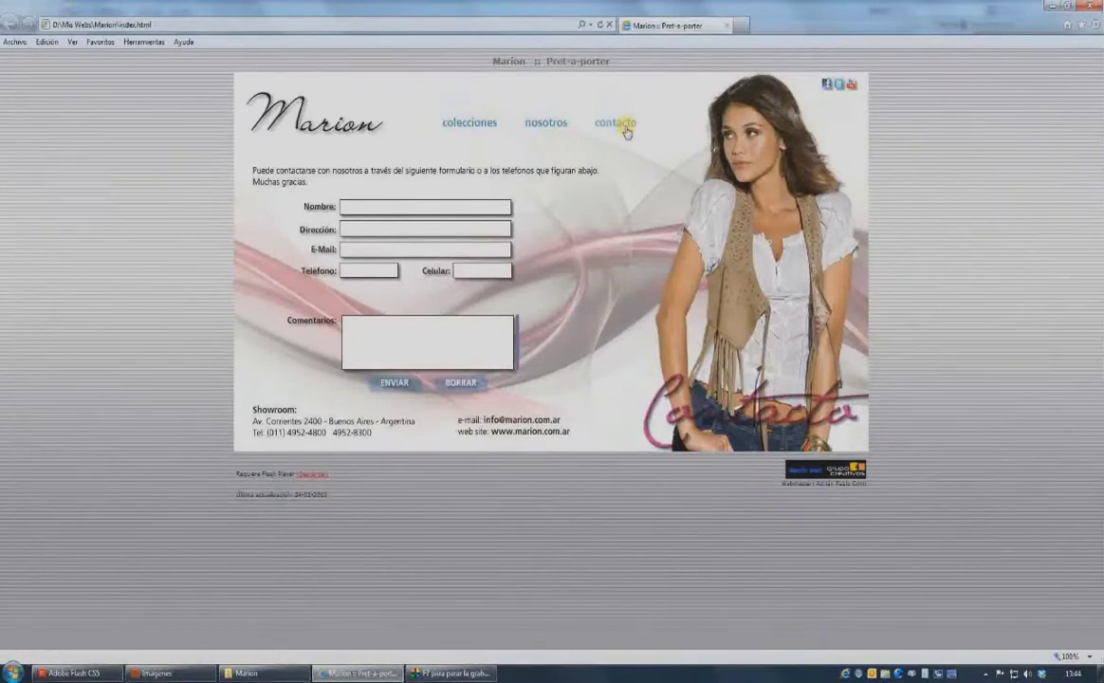
{"action": "left_click", "coordinate": [181, 673]}
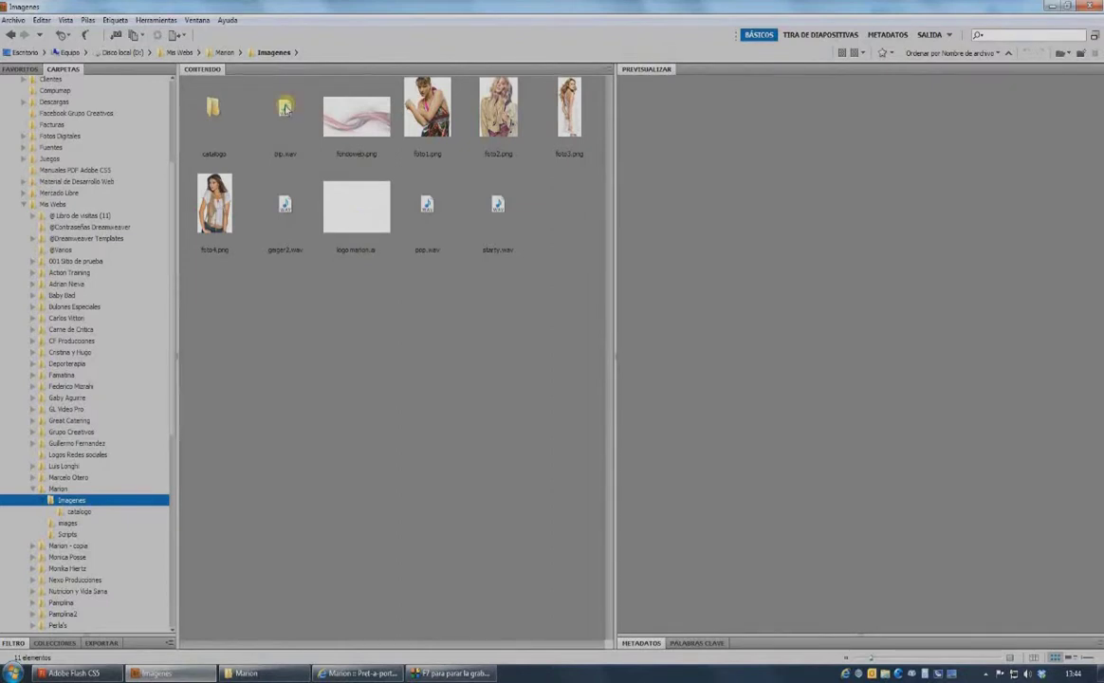
Preview foto1.png, foto3.png and foto2.png in Bridge's Imagenes folder.
{"action": "left_click", "coordinate": [435, 116]}
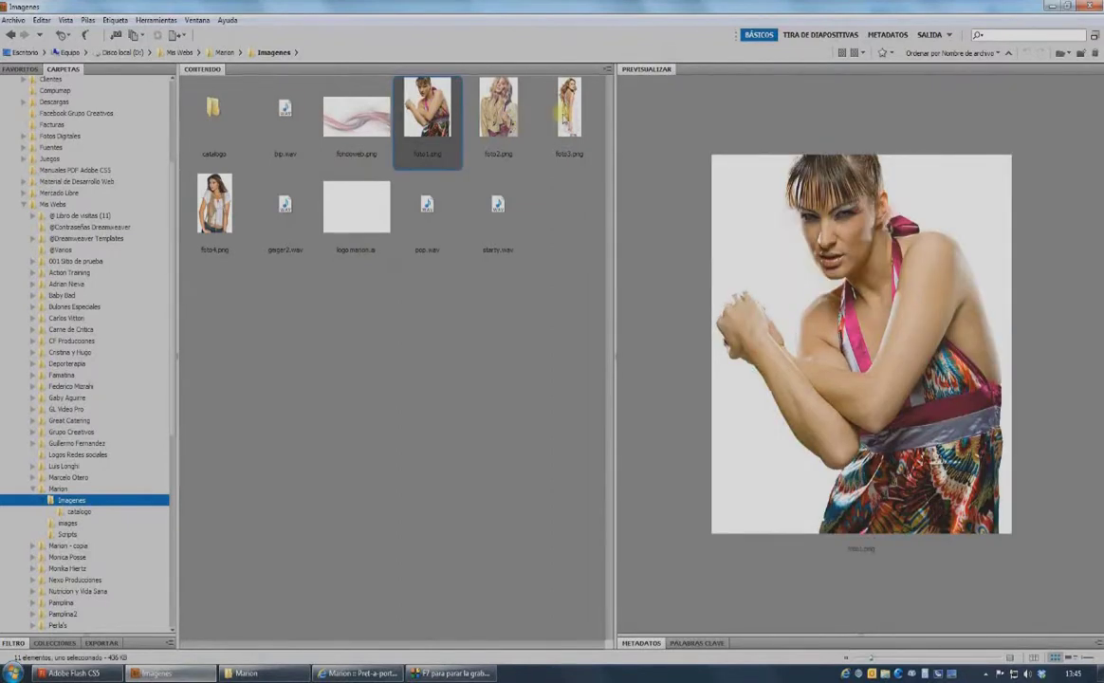
{"action": "left_click", "coordinate": [571, 119]}
{"action": "left_click", "coordinate": [488, 109]}
Browse 08.png and 07.png in the catalogo folder, then return and switch to Flash.
{"action": "double_click", "coordinate": [215, 106]}
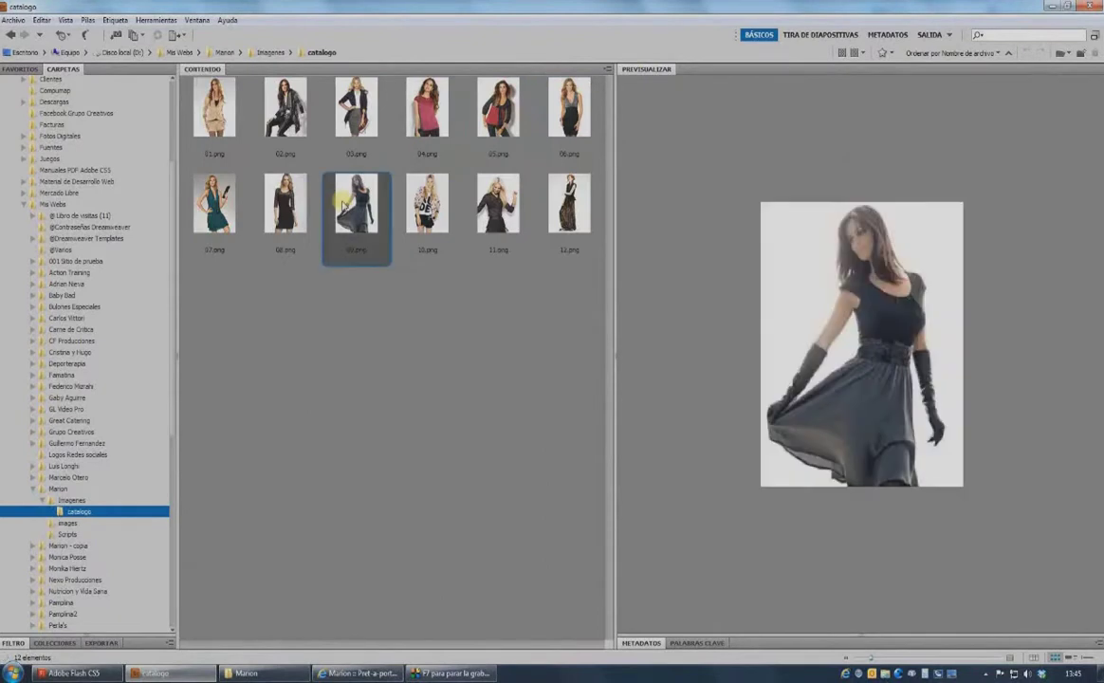
{"action": "left_click", "coordinate": [287, 202]}
{"action": "left_click", "coordinate": [201, 190]}
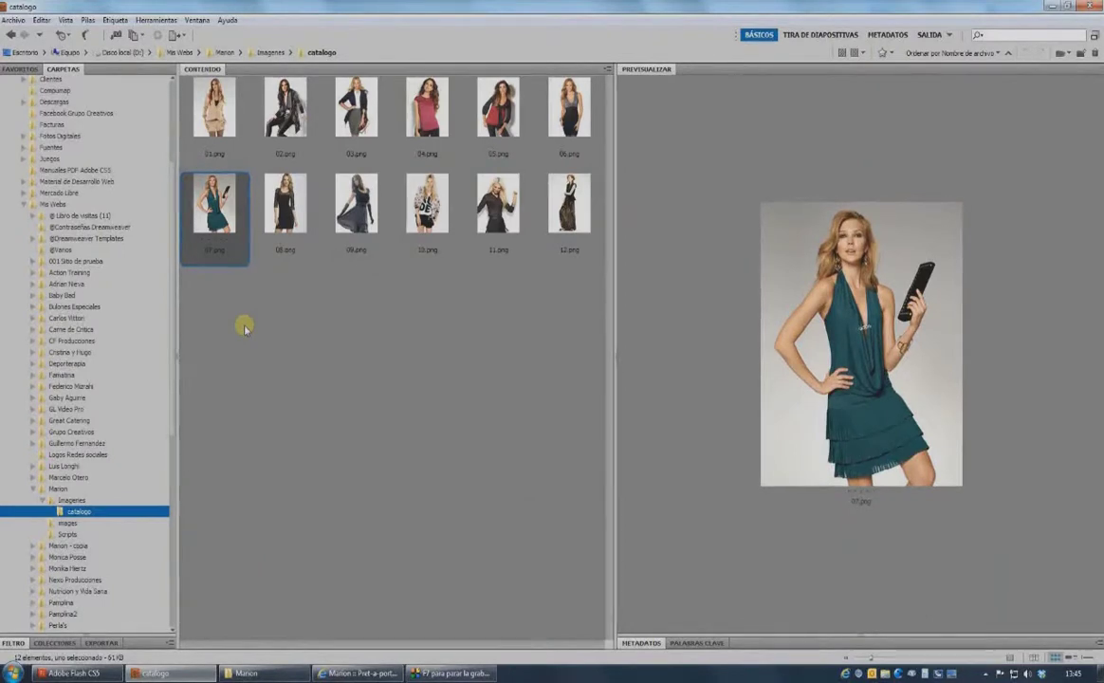
{"action": "left_click", "coordinate": [69, 498]}
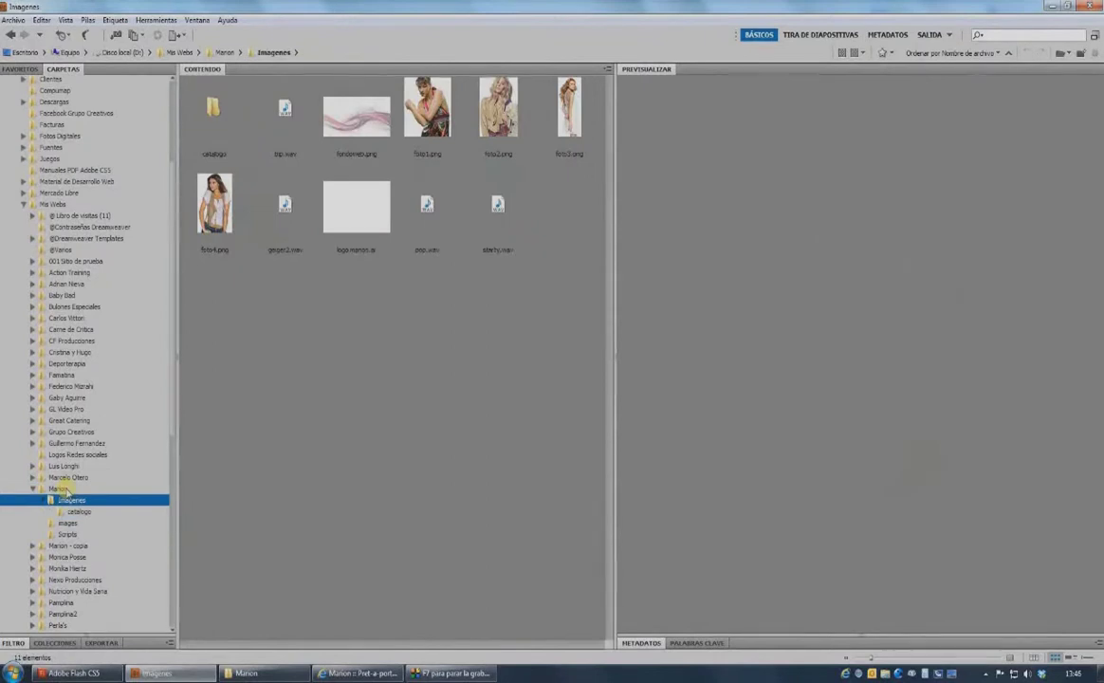
{"action": "left_click", "coordinate": [96, 675]}
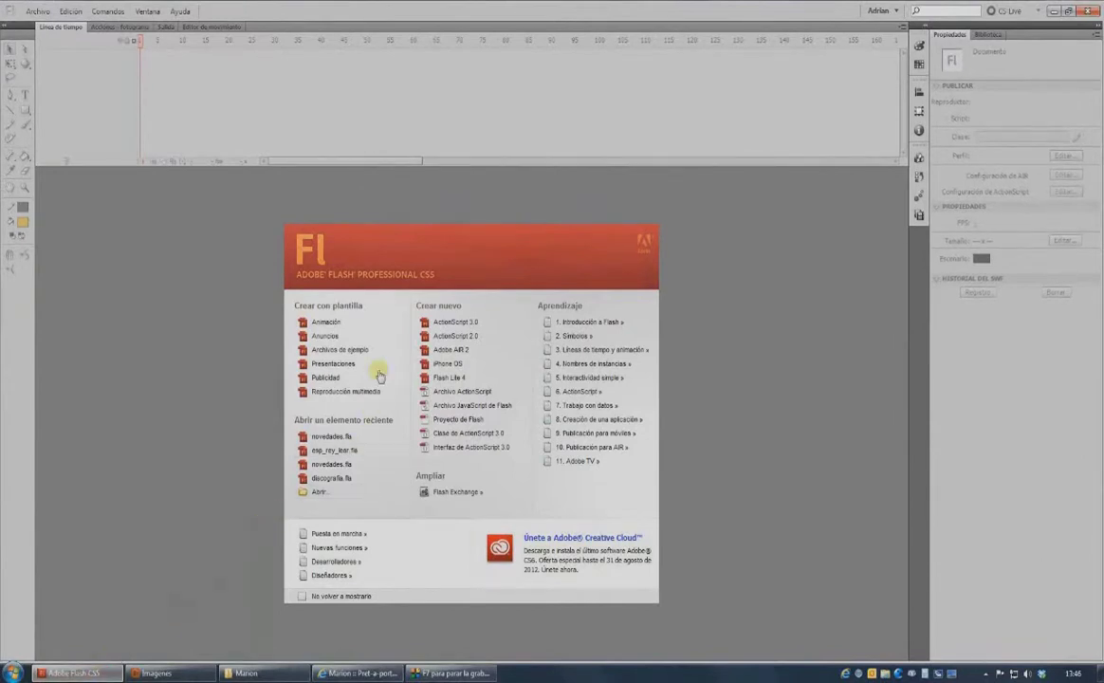
Create an ActionScript 2.0 document with a 1100 x 600 px stage and frame rate set to 3.
{"action": "left_click", "coordinate": [450, 337]}
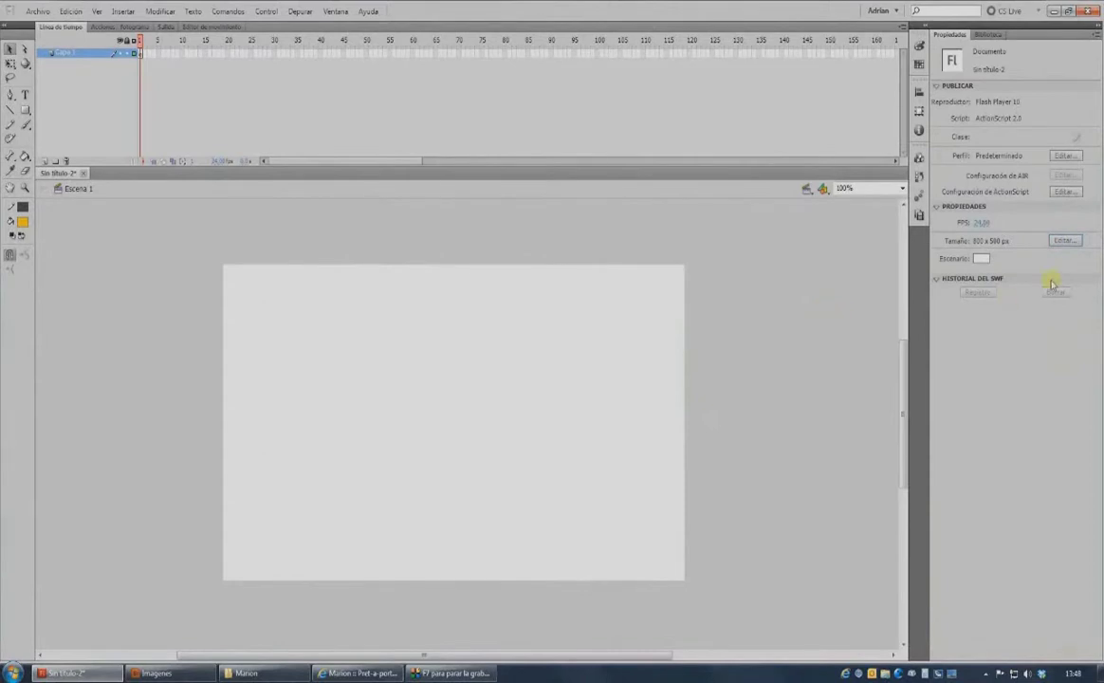
{"action": "left_click", "coordinate": [1065, 241]}
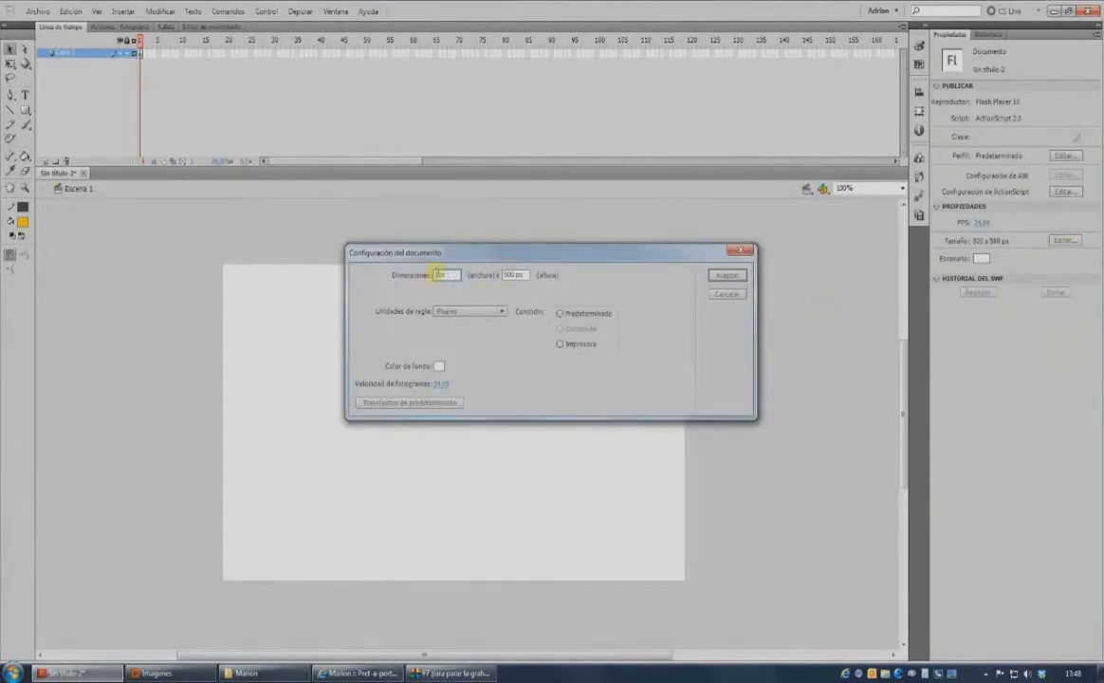
{"action": "key", "text": "Tab"}
{"action": "type", "text": "600"}
{"action": "left_click", "coordinate": [443, 388]}
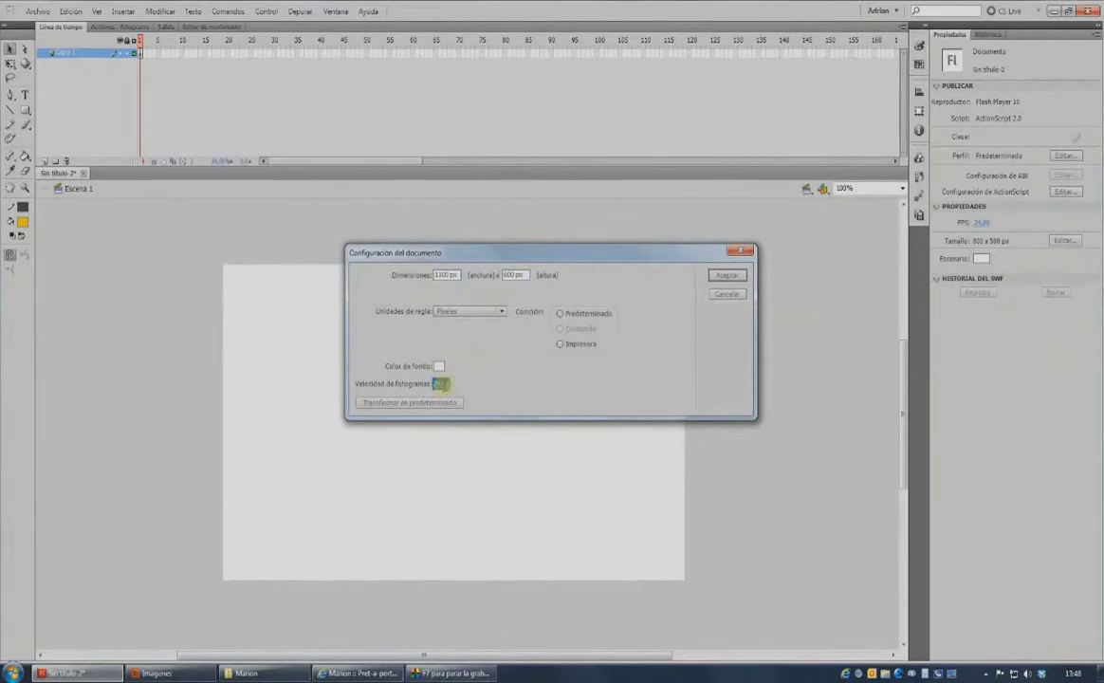
{"action": "type", "text": "300"}
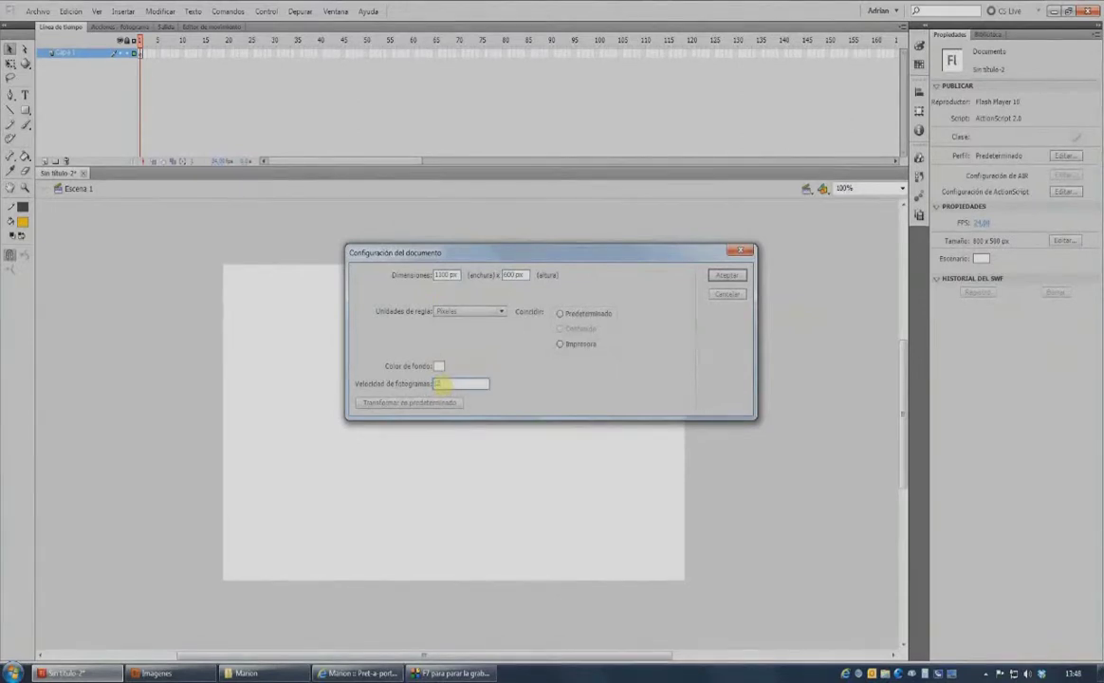
{"action": "left_click", "coordinate": [727, 275]}
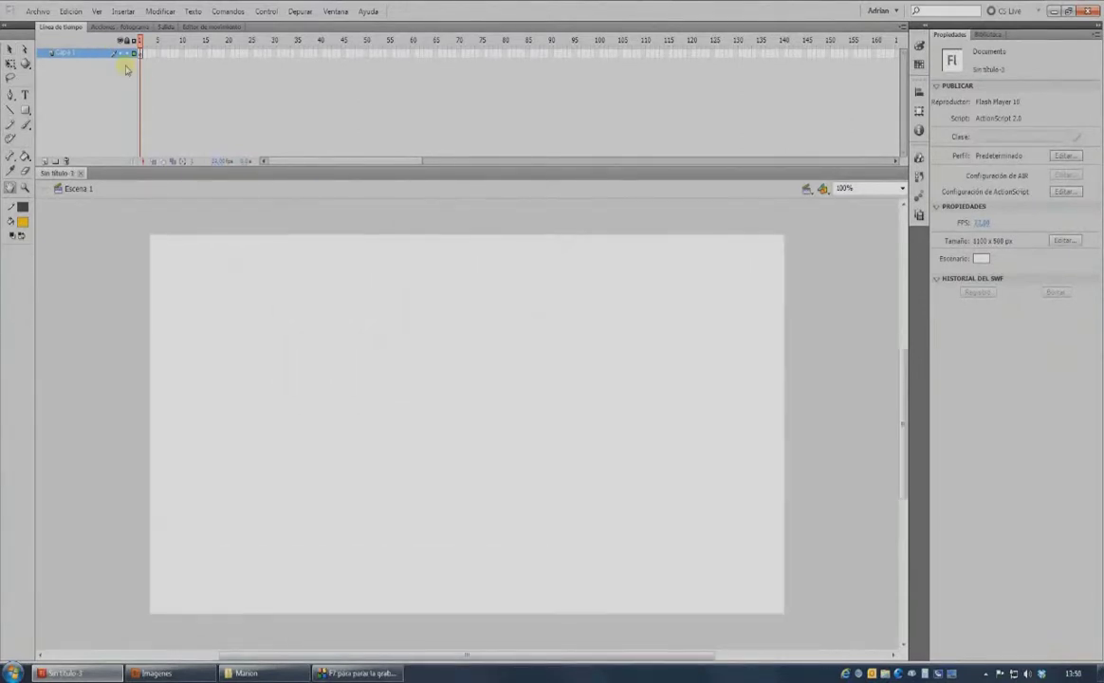
Save the new document as index.fla in the Marion folder.
{"action": "left_click", "coordinate": [38, 11]}
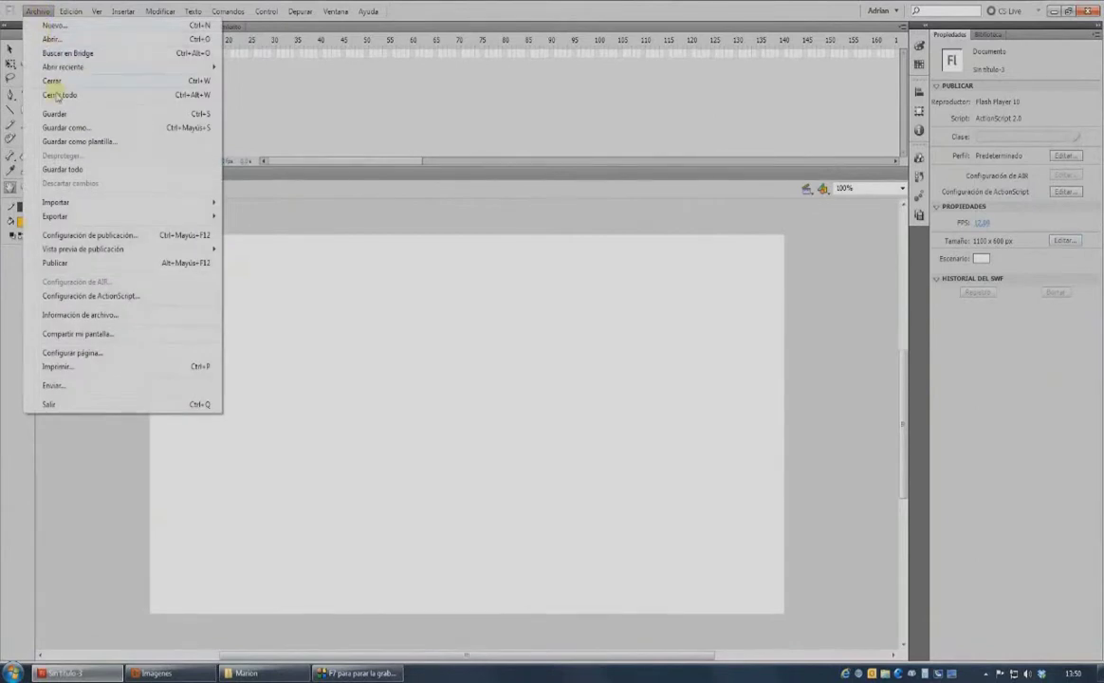
{"action": "left_click", "coordinate": [58, 127]}
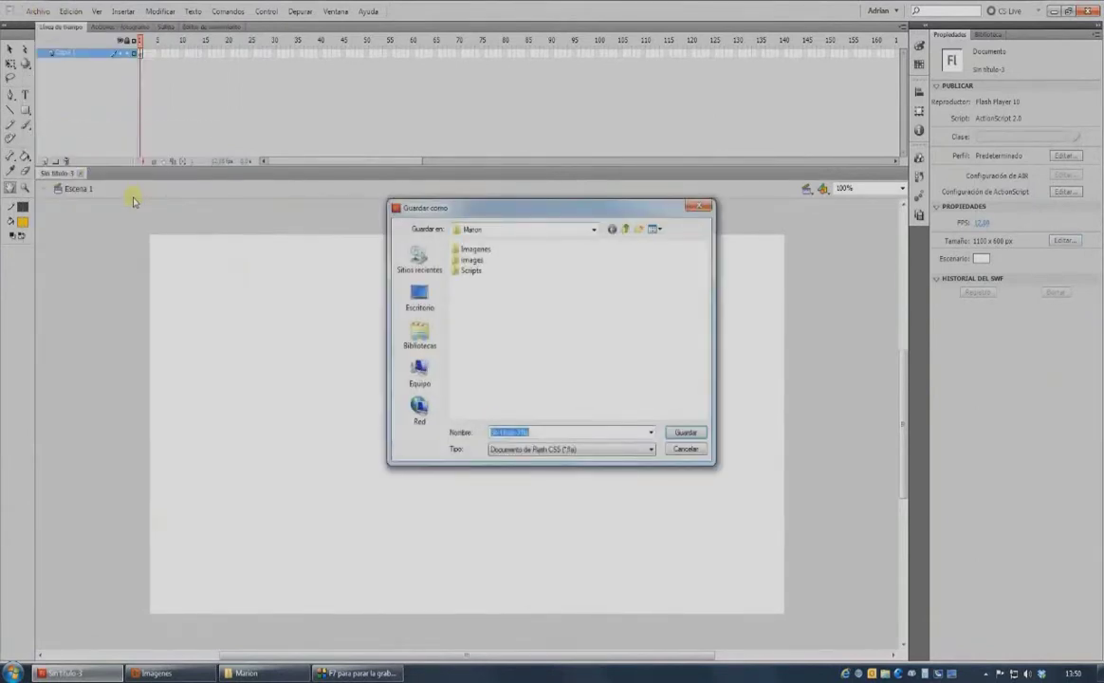
{"action": "type", "text": "ini"}
{"action": "left_click", "coordinate": [686, 432]}
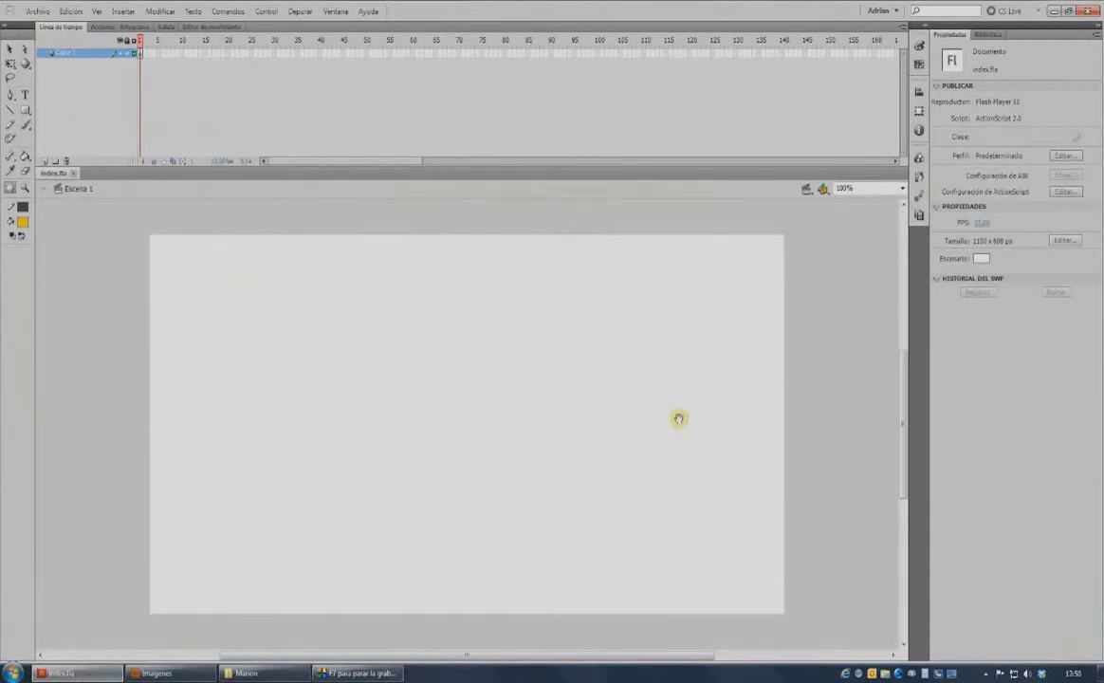
{"action": "left_click", "coordinate": [38, 12]}
Import fondoweb.png directly onto the stage as the background.
{"action": "mouse_move", "coordinate": [114, 201]}
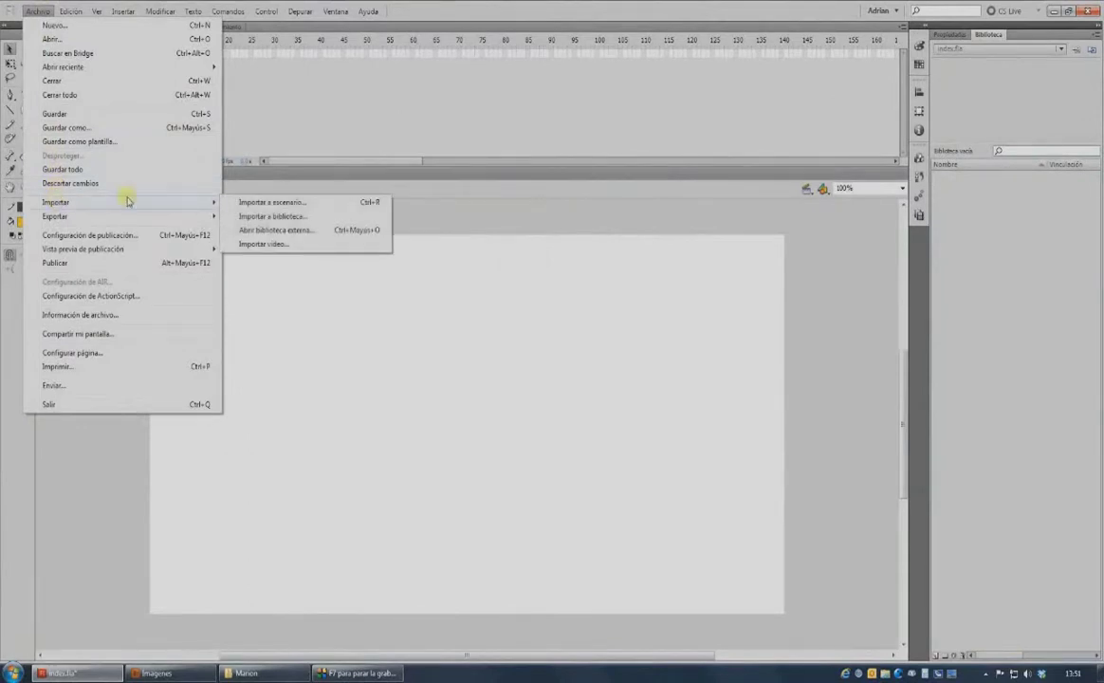
{"action": "left_click", "coordinate": [249, 203]}
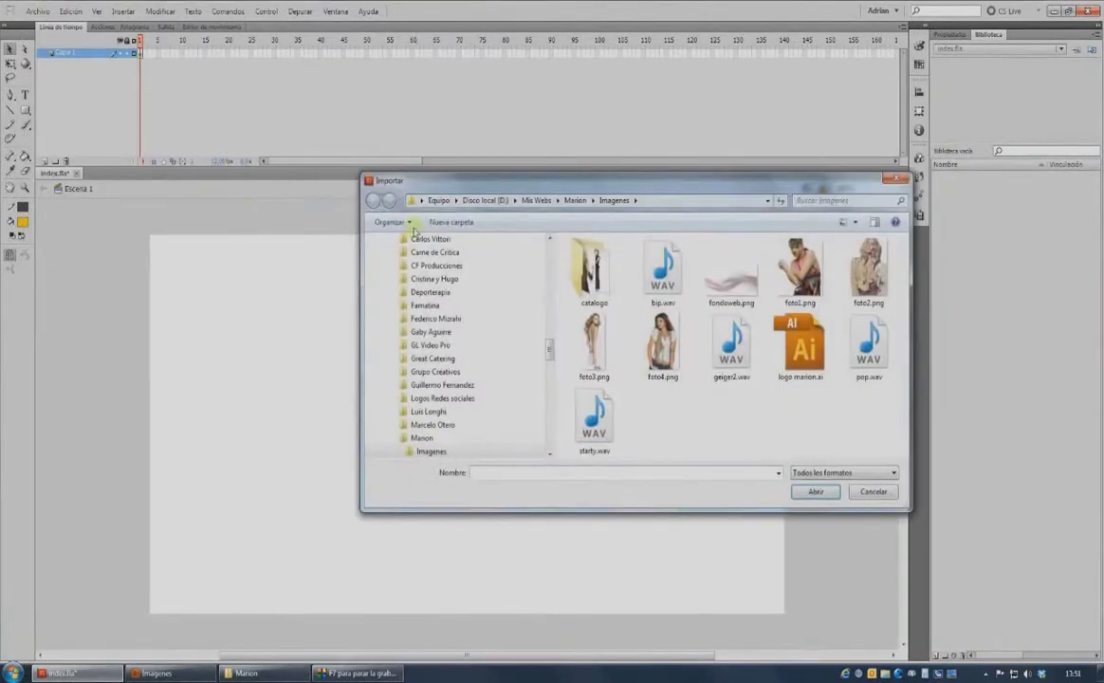
{"action": "double_click", "coordinate": [745, 289]}
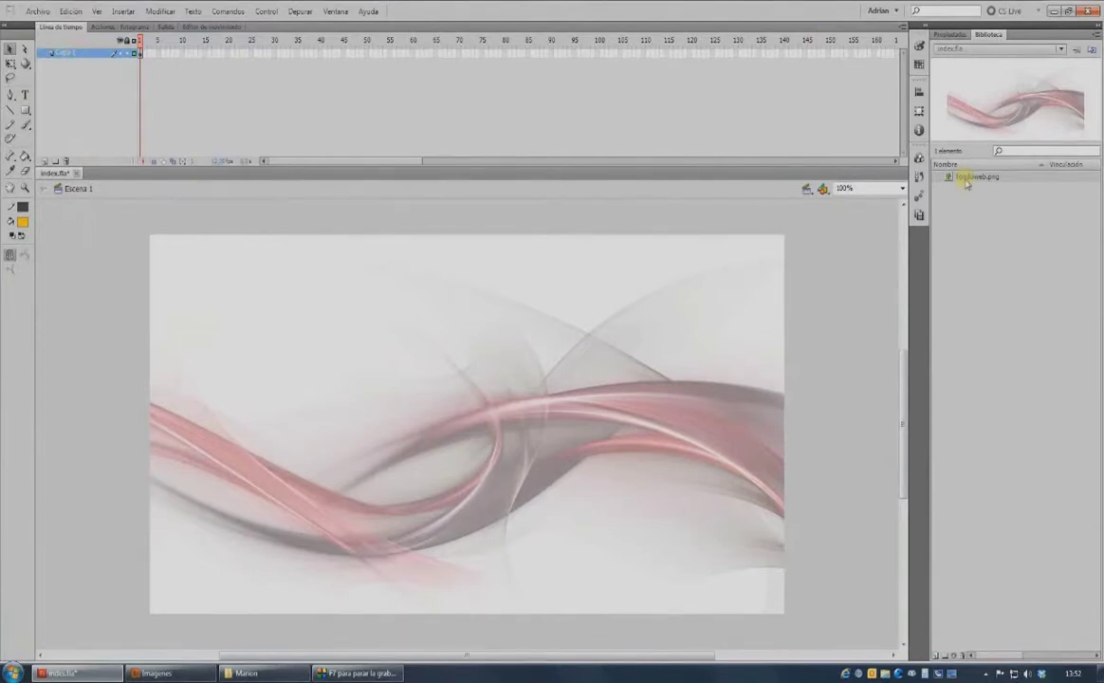
Rename Capa 1 to Fondo and add a new layer named Botones above it.
{"action": "double_click", "coordinate": [67, 55]}
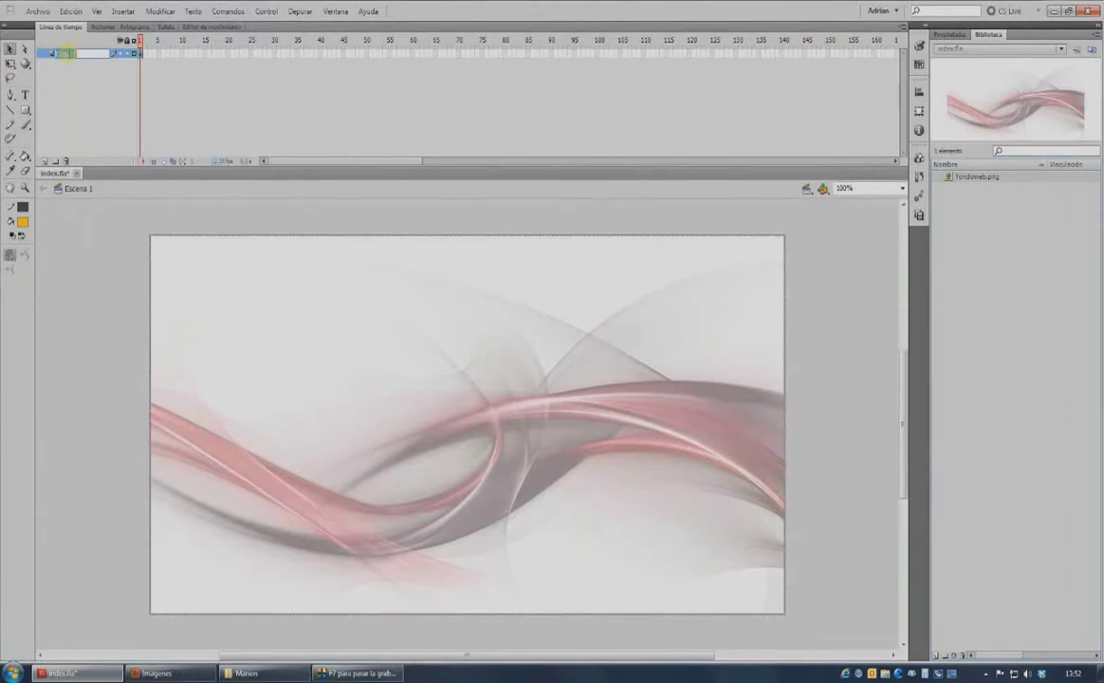
{"action": "type", "text": "fondo"}
{"action": "key", "text": "Return"}
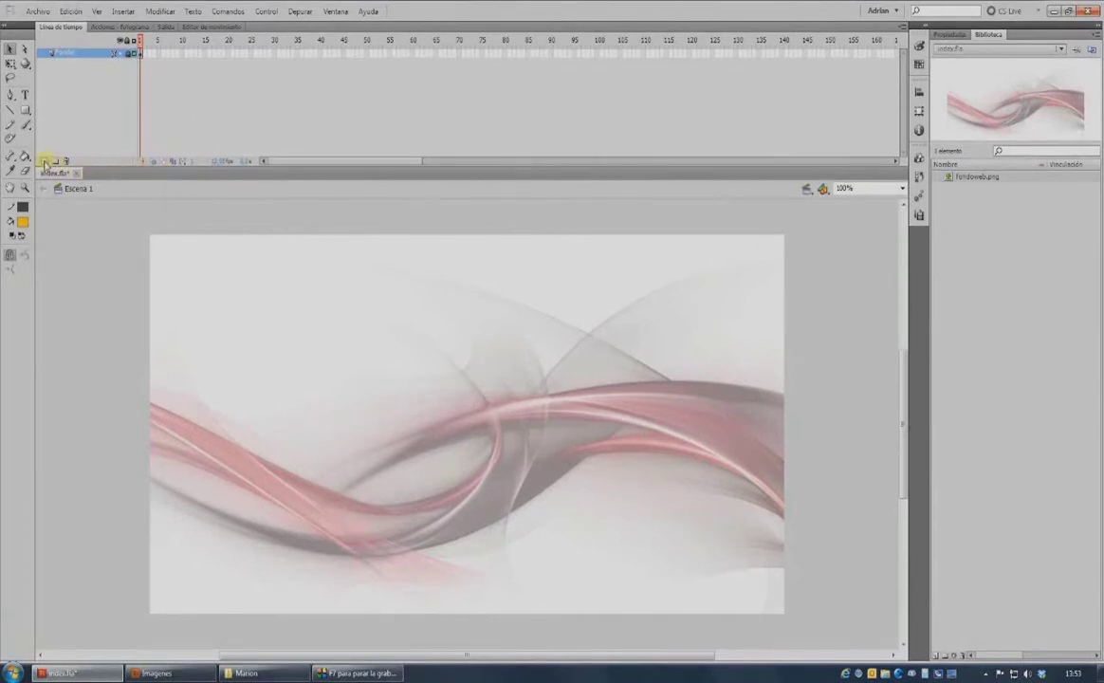
{"action": "left_click", "coordinate": [45, 163]}
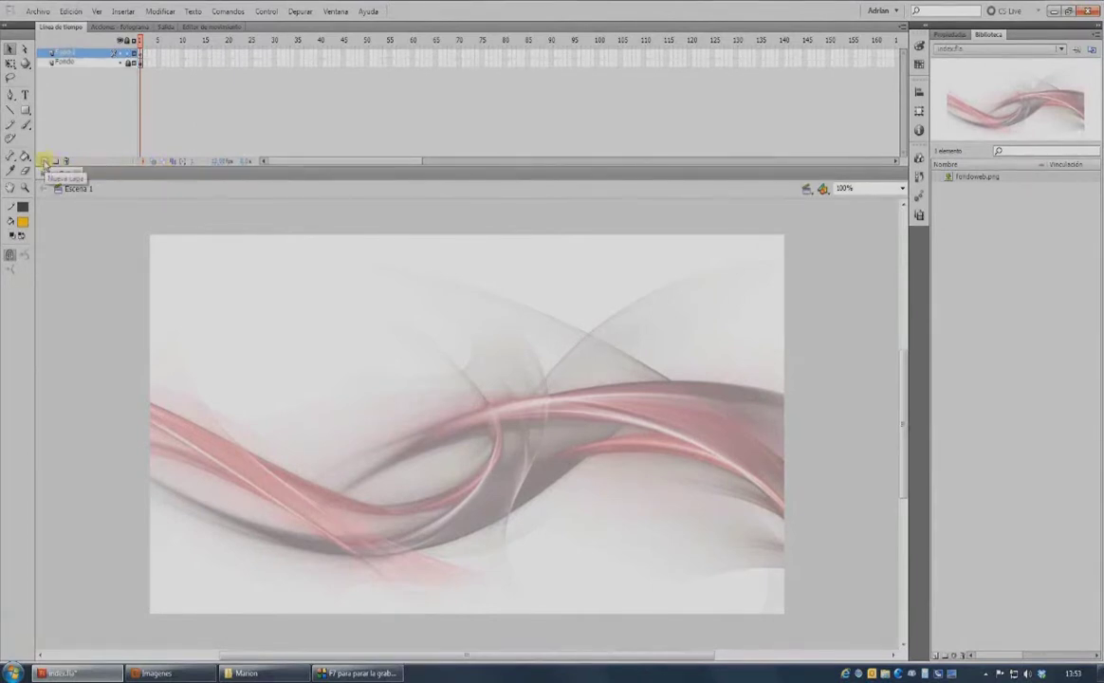
{"action": "double_click", "coordinate": [68, 53]}
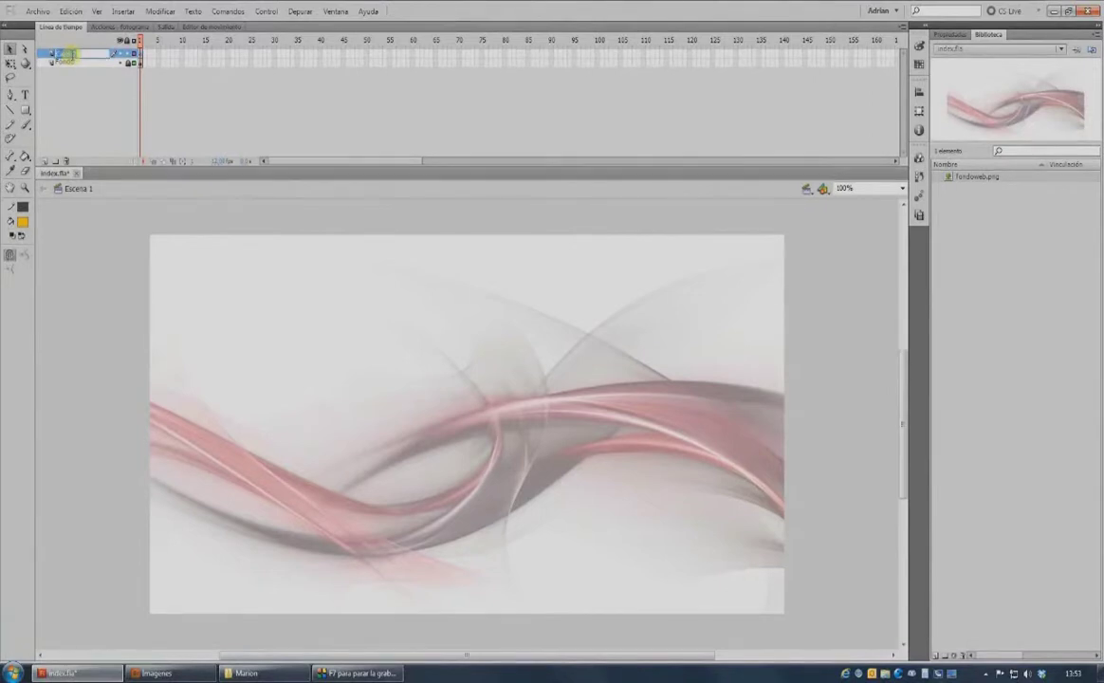
{"action": "type", "text": "Botones"}
{"action": "key", "text": "Return"}
Import logo marion.ai into the library with the default Illustrator options.
{"action": "left_click", "coordinate": [37, 11]}
{"action": "mouse_move", "coordinate": [87, 202]}
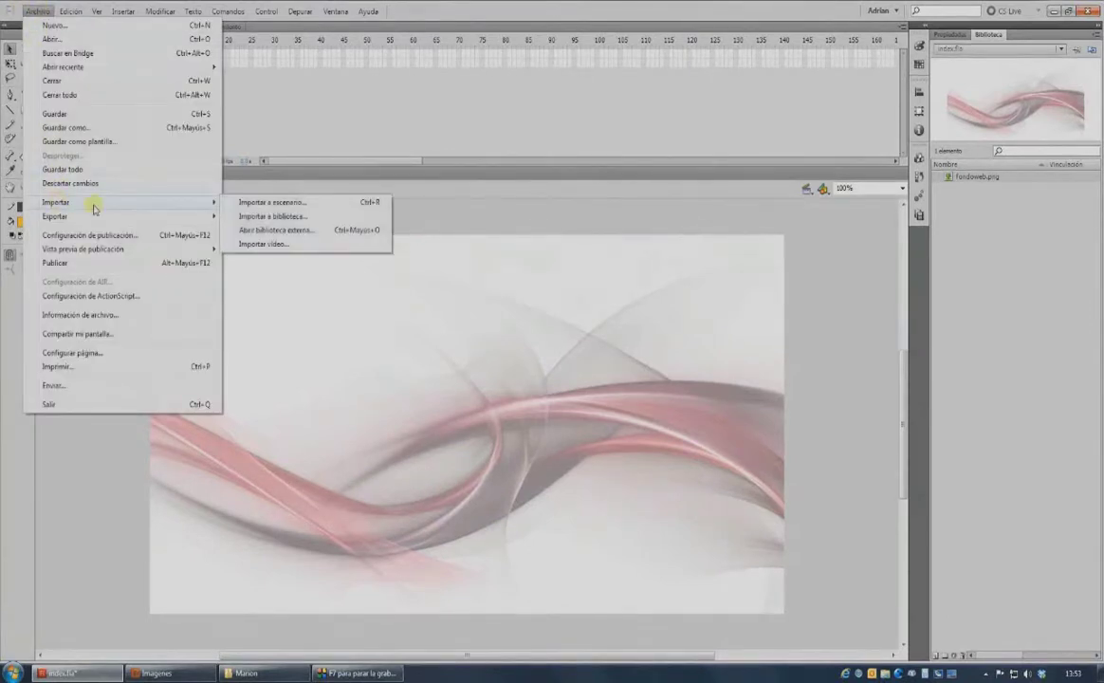
{"action": "left_click", "coordinate": [268, 216]}
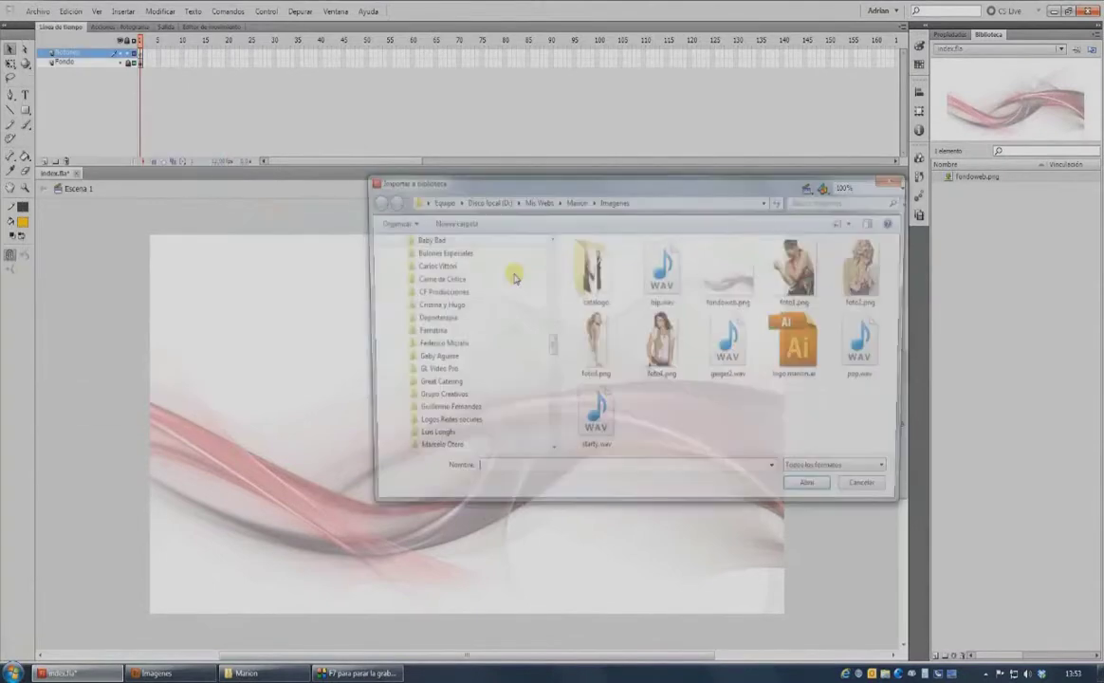
{"action": "double_click", "coordinate": [800, 347]}
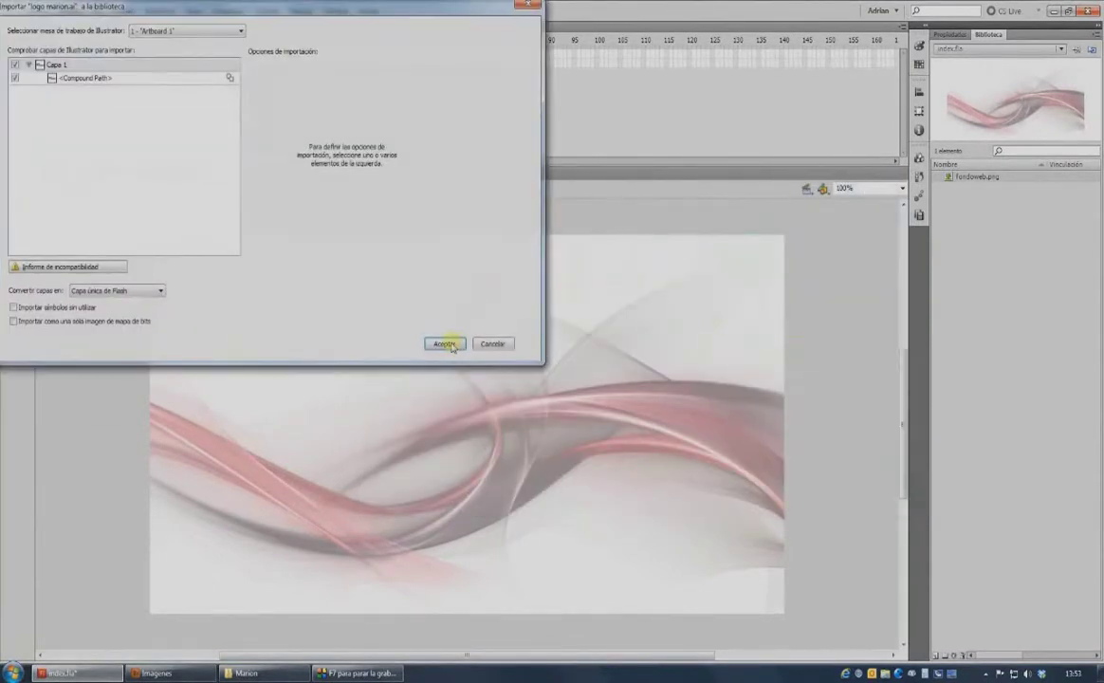
{"action": "left_click", "coordinate": [444, 343]}
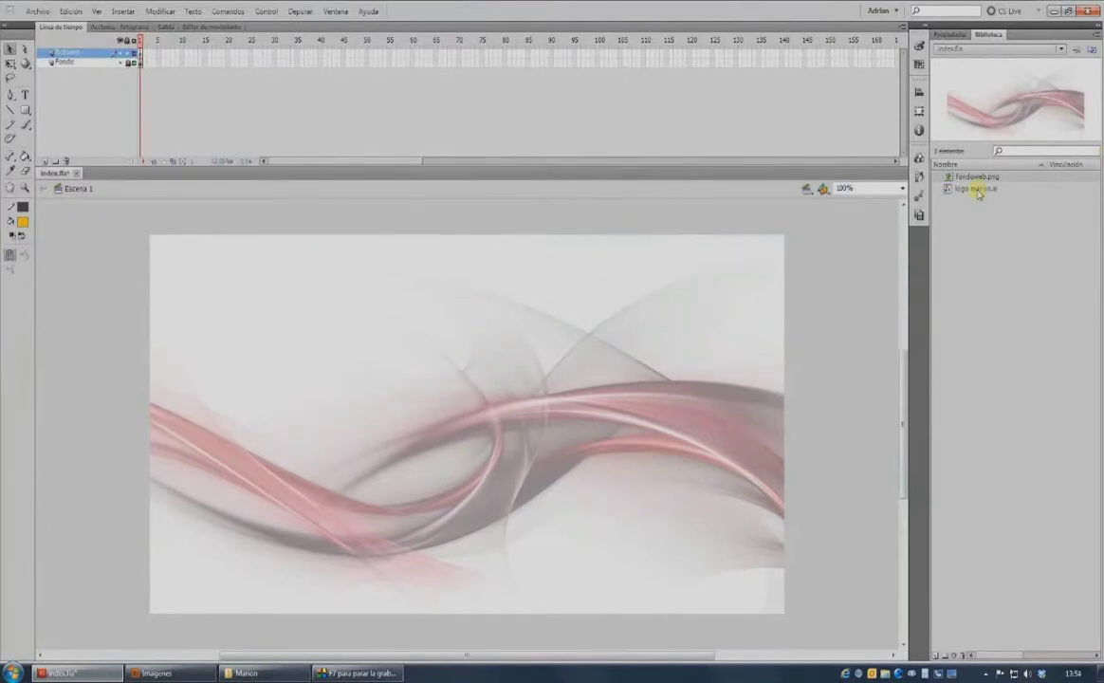
{"action": "left_click", "coordinate": [978, 189]}
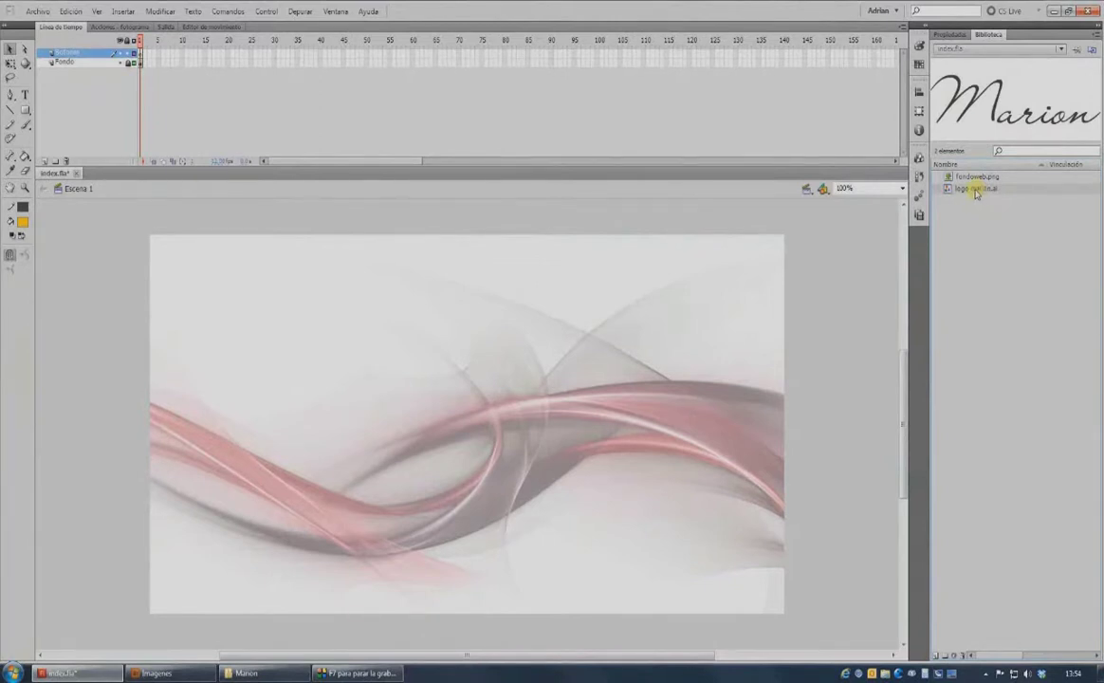
Make the logo item a movie clip symbol named Logo Marion.
{"action": "right_click", "coordinate": [976, 191]}
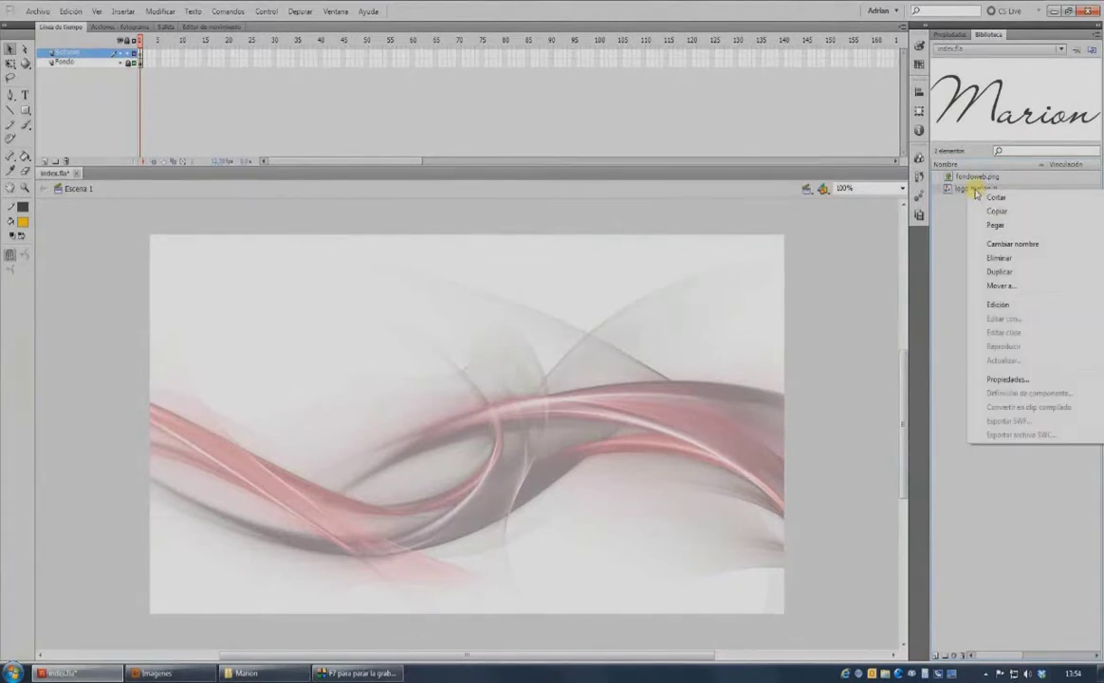
{"action": "left_click", "coordinate": [1004, 379]}
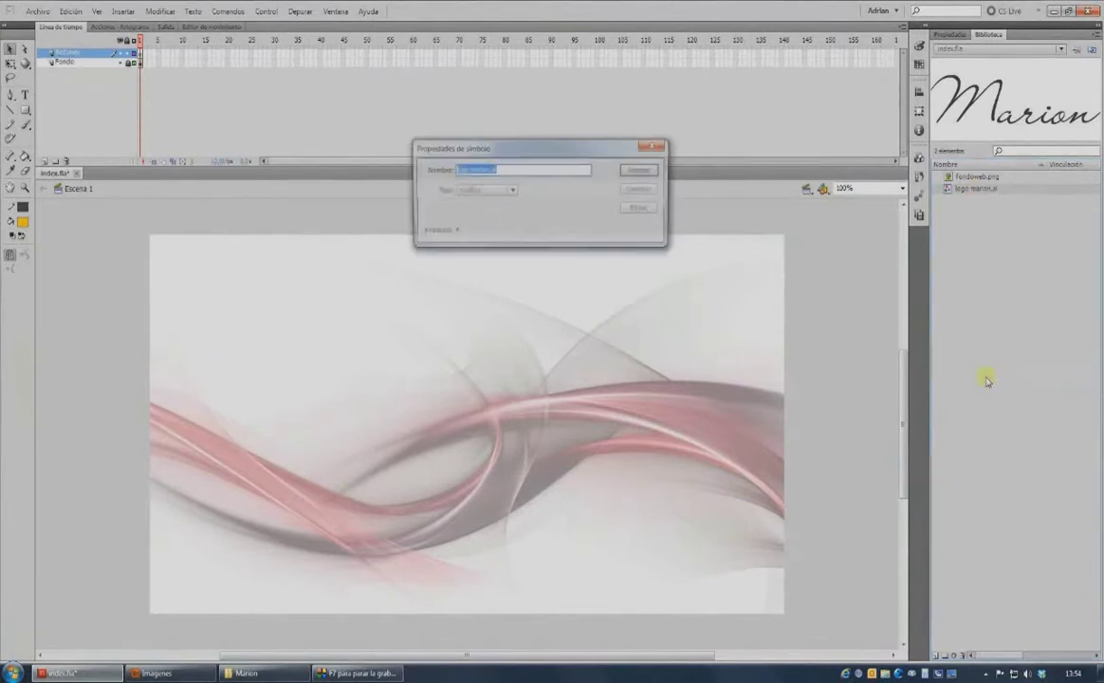
{"action": "left_click", "coordinate": [484, 191]}
{"action": "left_click", "coordinate": [489, 204]}
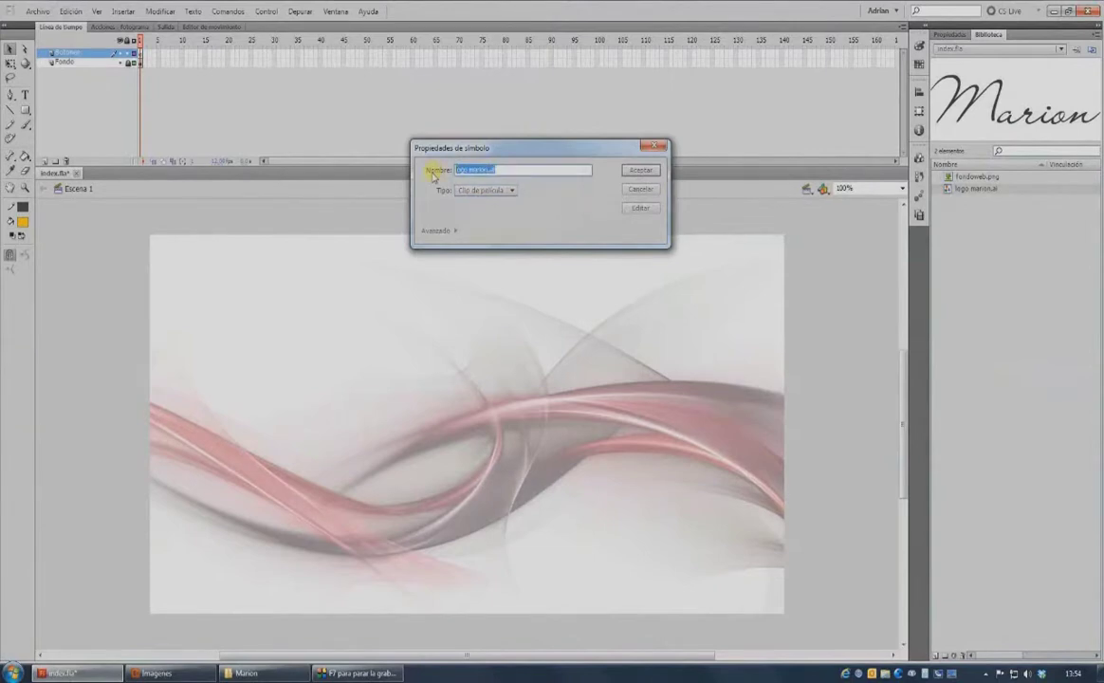
{"action": "type", "text": "Logo Marion"}
{"action": "key", "text": "Return"}
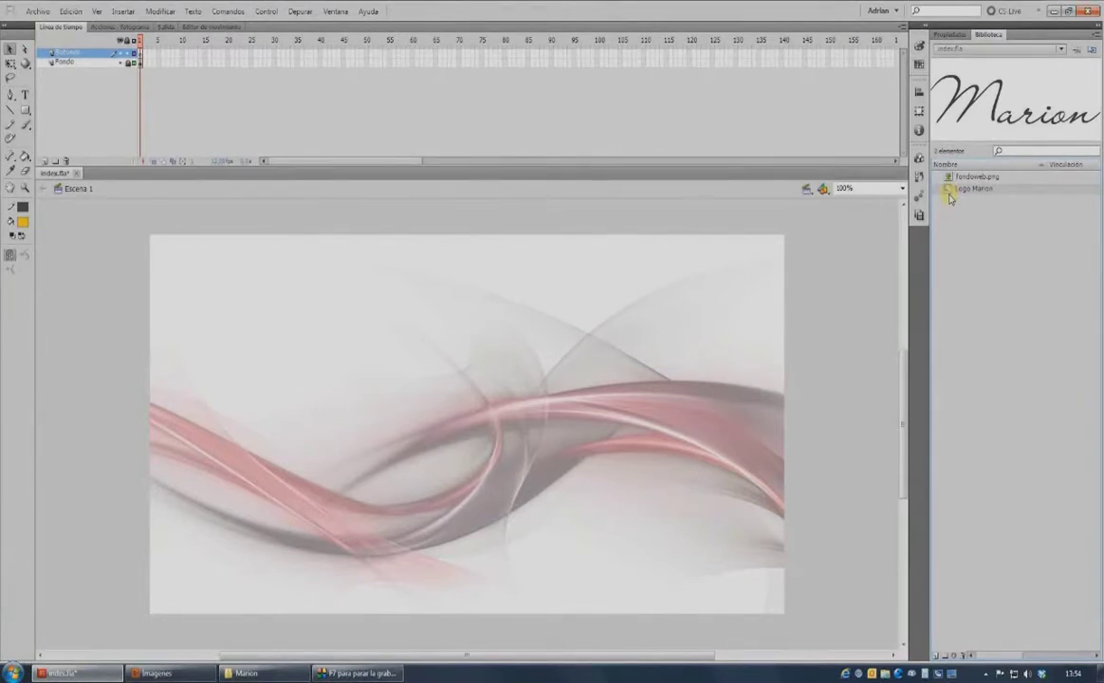
Place Logo Marion on the stage, scale it to 250 px wide, and move it top-left.
{"action": "left_click_drag", "start_coordinate": [949, 197], "coordinate": [438, 412]}
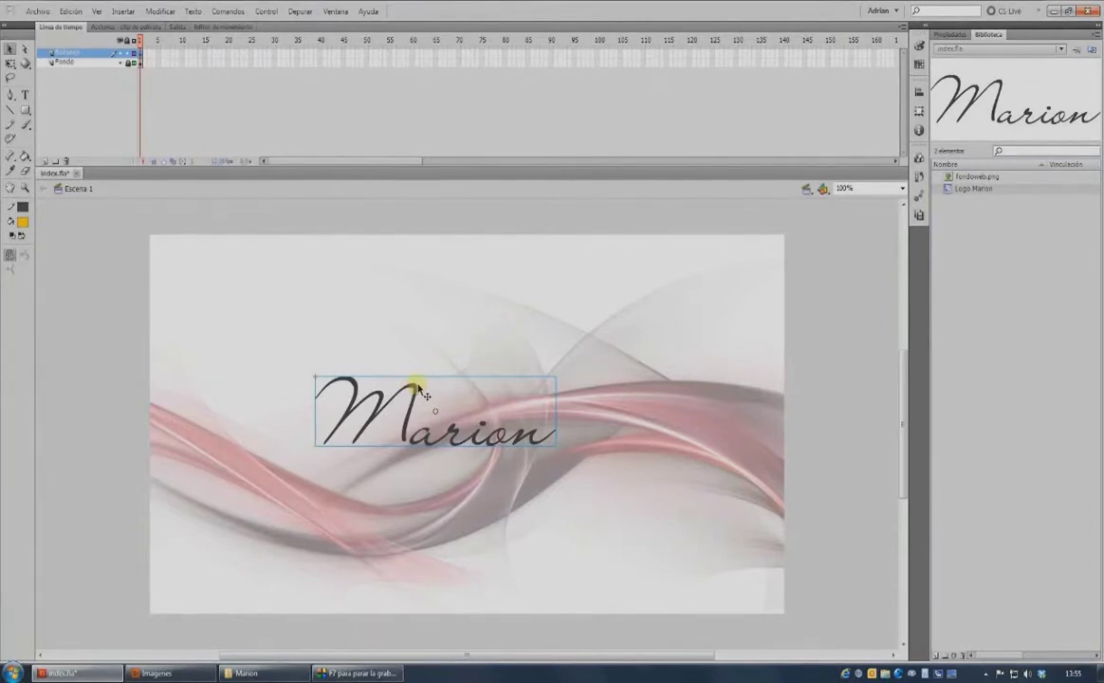
{"action": "left_click", "coordinate": [949, 34]}
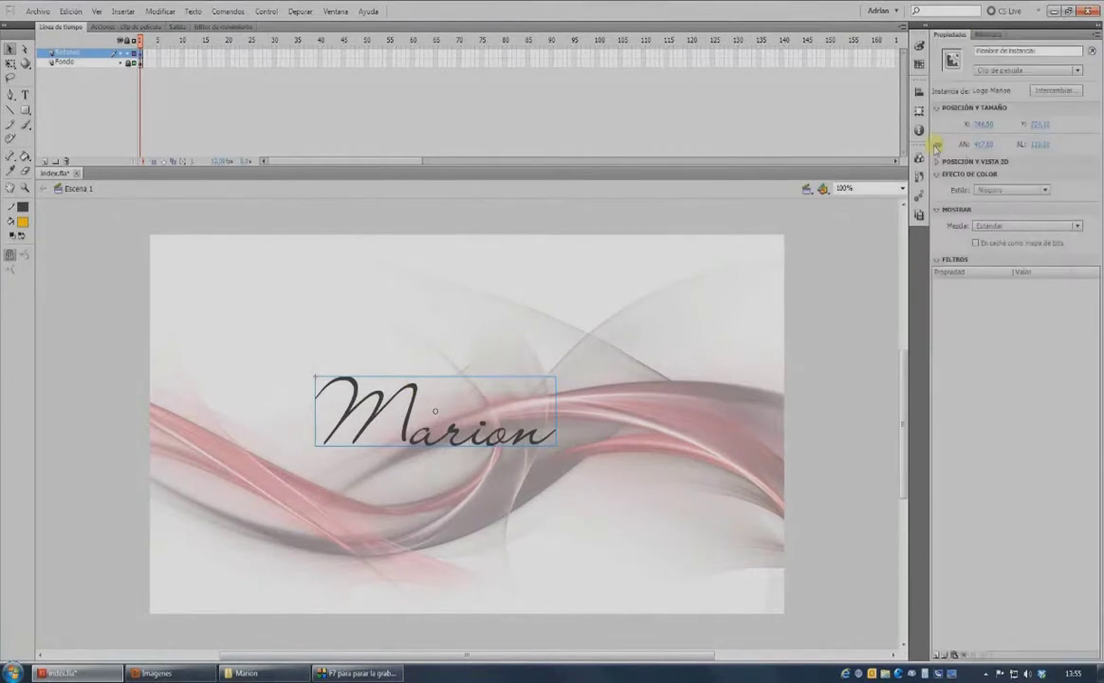
{"action": "left_click", "coordinate": [992, 145]}
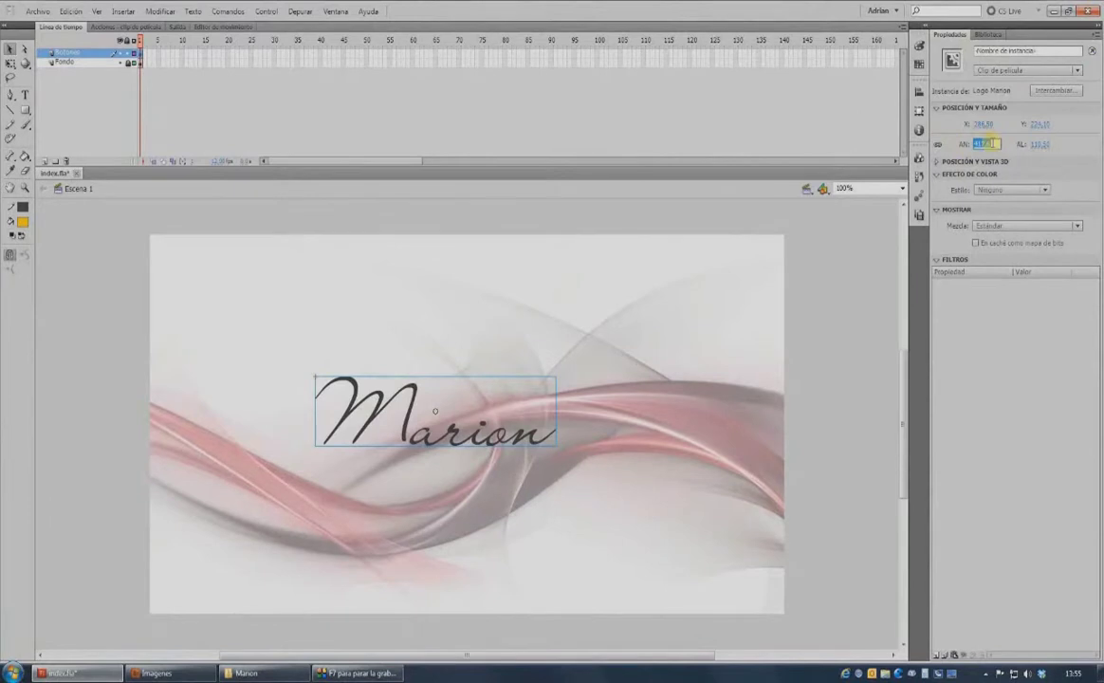
{"action": "type", "text": "250"}
{"action": "key", "text": "Return"}
{"action": "left_click_drag", "start_coordinate": [372, 406], "coordinate": [216, 276]}
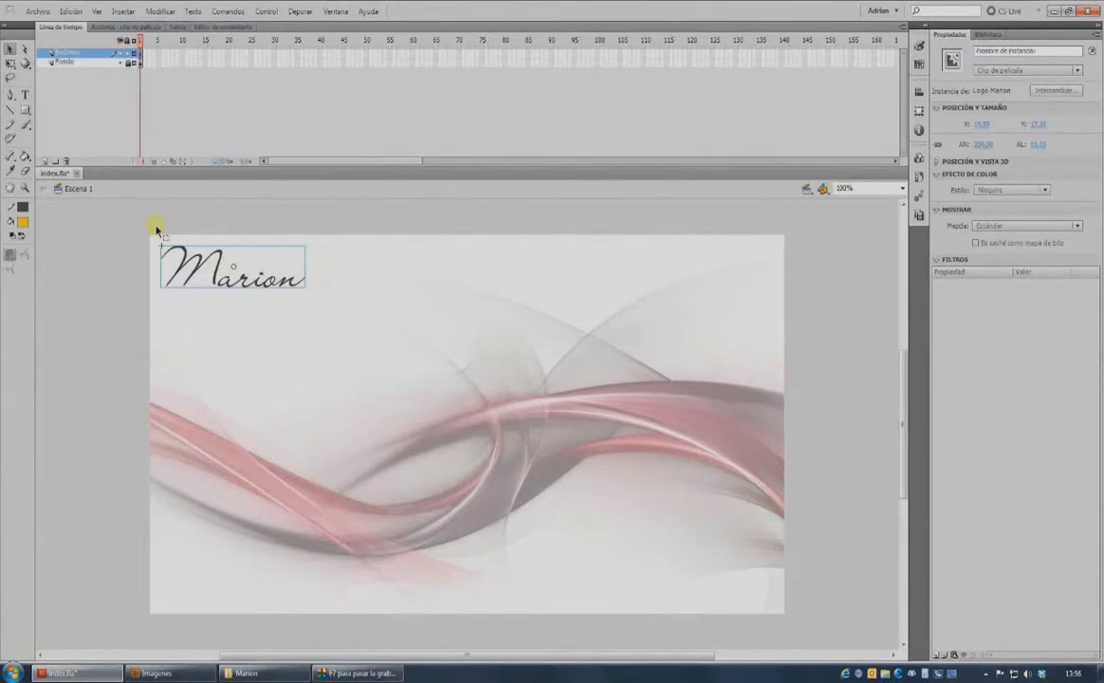
Zoom in on the logo and add a drop shadow with 50% intensity and high quality.
{"action": "left_click", "coordinate": [25, 188]}
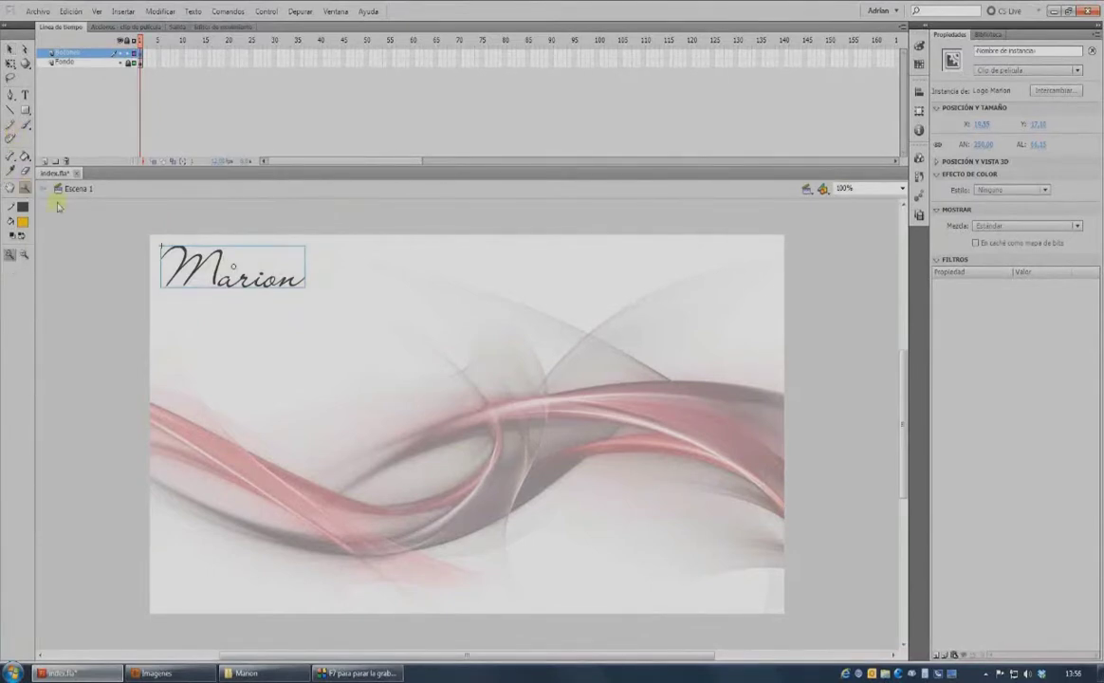
{"action": "left_click", "coordinate": [371, 352]}
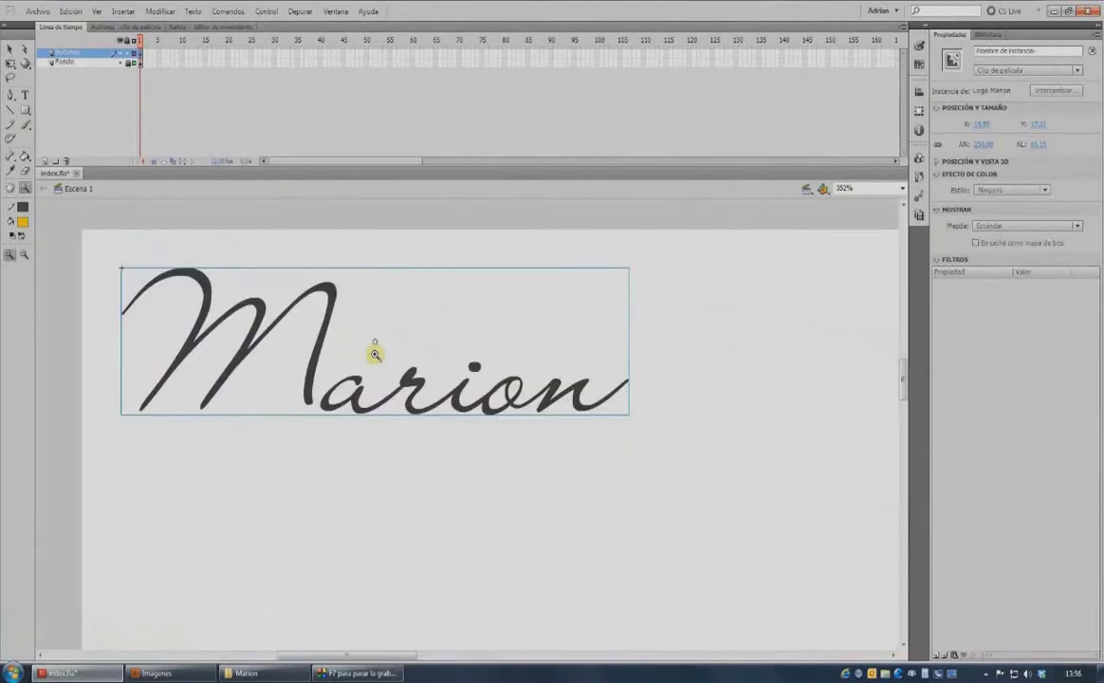
{"action": "key", "text": "v"}
{"action": "left_click", "coordinate": [938, 655]}
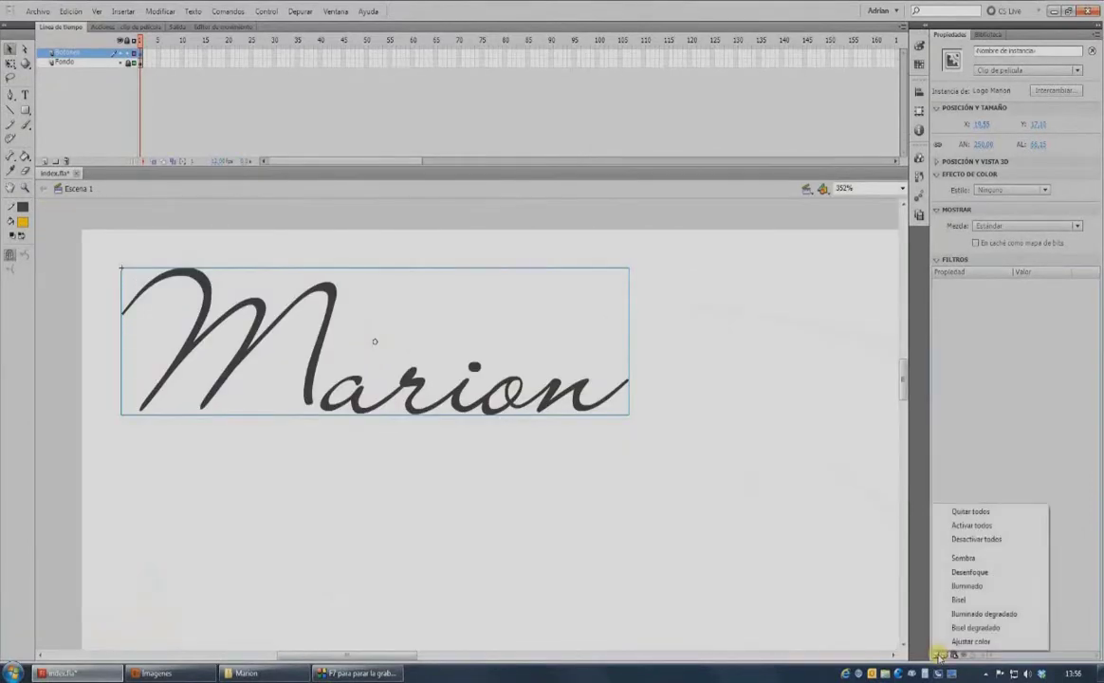
{"action": "left_click", "coordinate": [963, 559]}
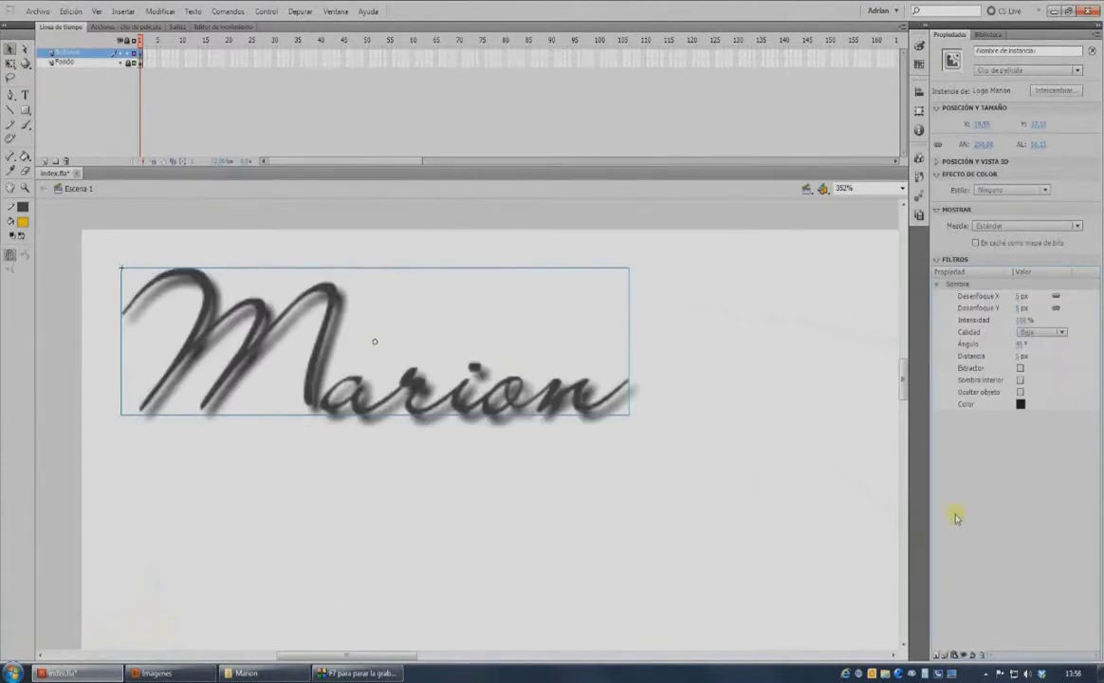
{"action": "left_click", "coordinate": [1021, 320]}
{"action": "type", "text": "50"}
{"action": "left_click", "coordinate": [1040, 332]}
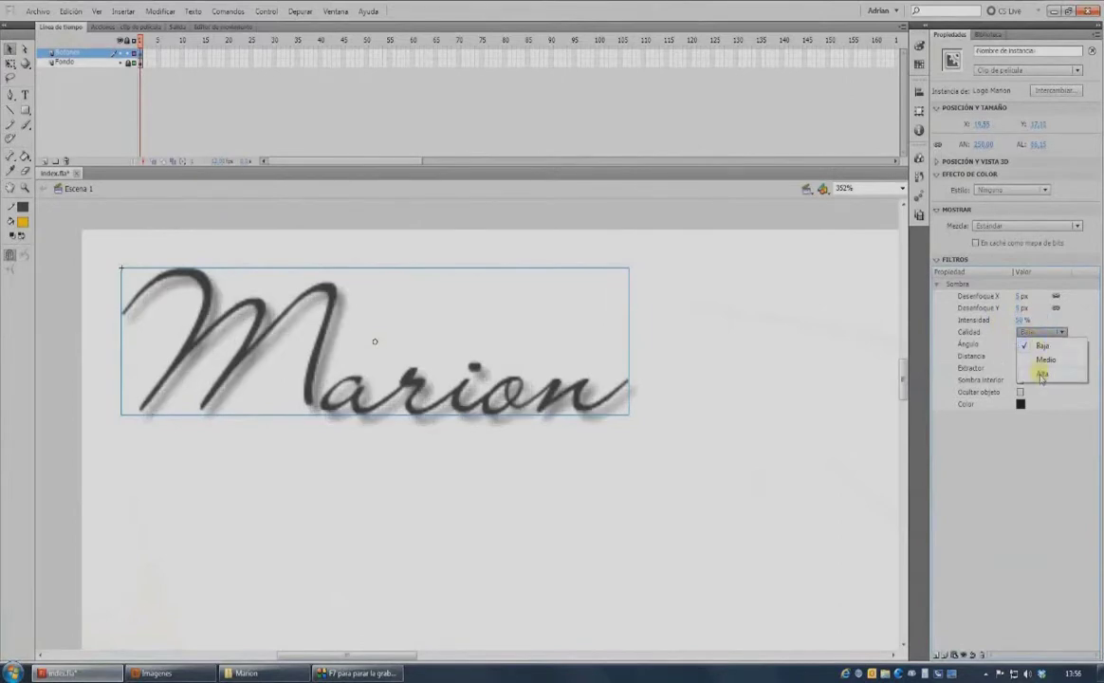
{"action": "left_click", "coordinate": [1041, 375]}
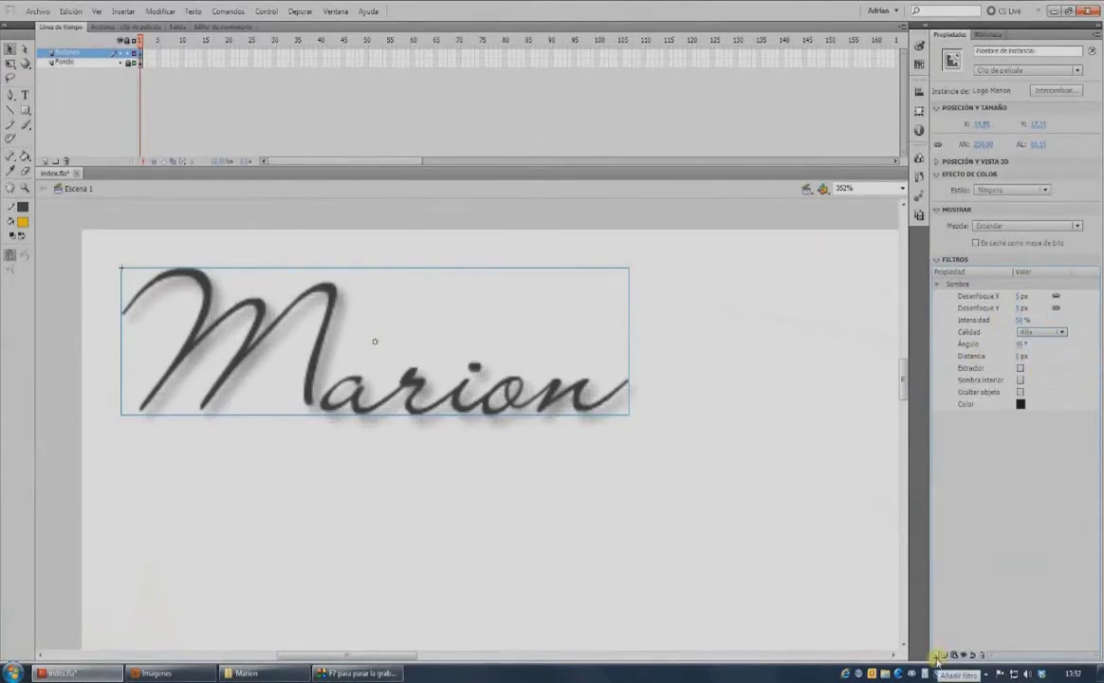
Add a bevel filter with 2 px blur and 1 px distance.
{"action": "left_click", "coordinate": [937, 654]}
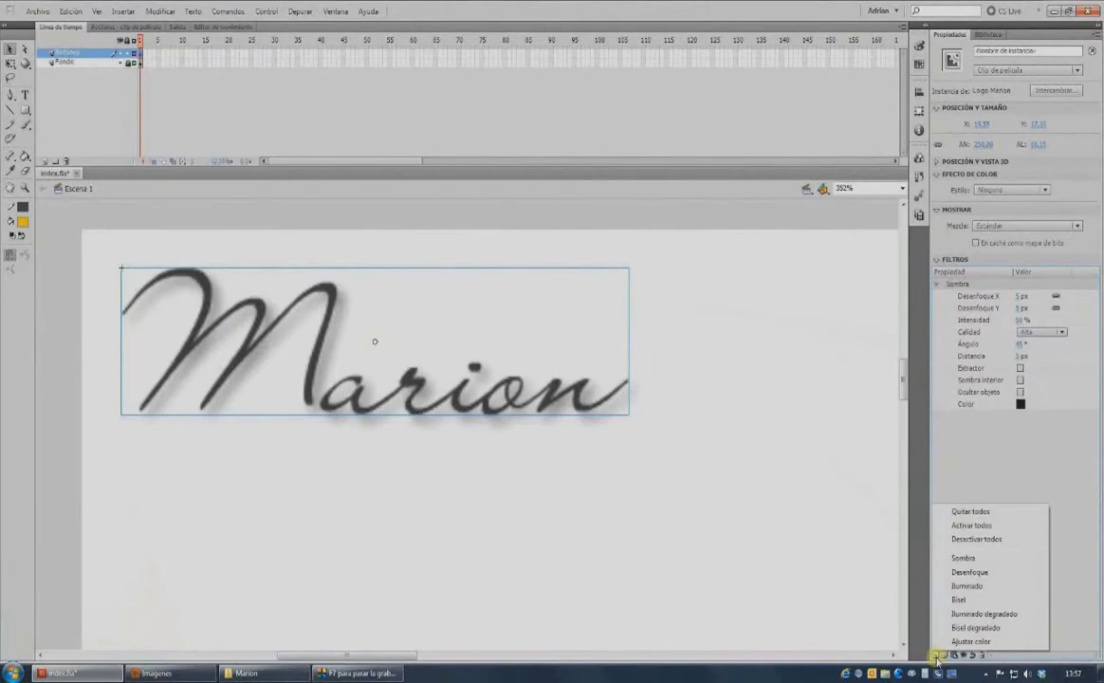
{"action": "left_click", "coordinate": [958, 596]}
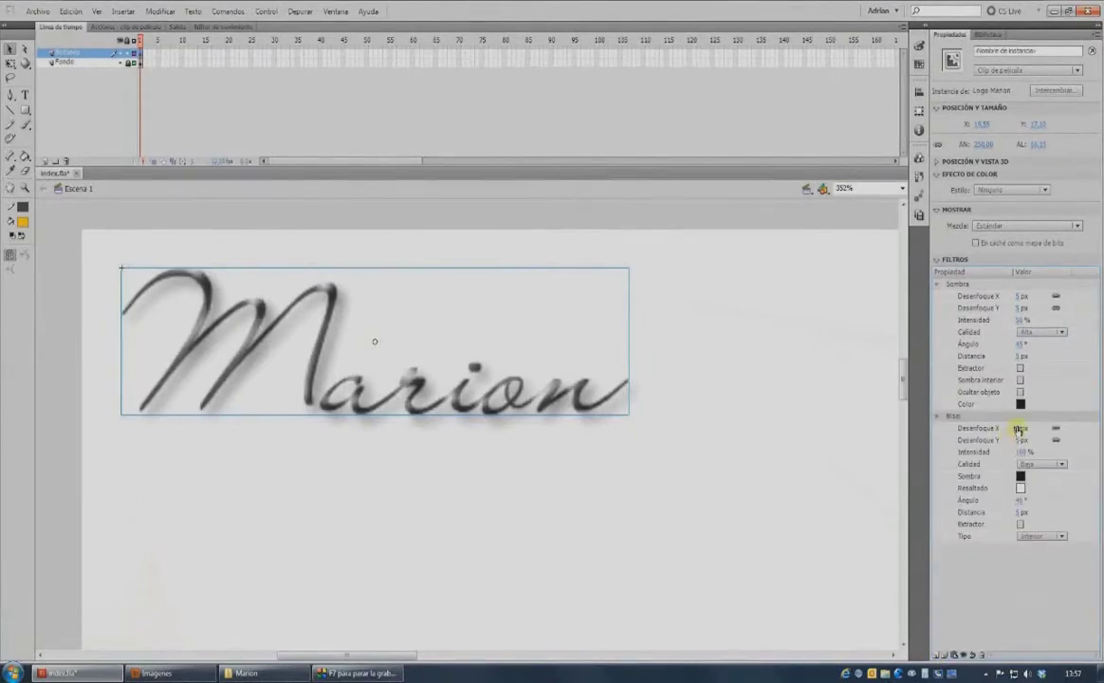
{"action": "left_click", "coordinate": [1018, 429]}
{"action": "type", "text": "2"}
{"action": "left_click", "coordinate": [1021, 513]}
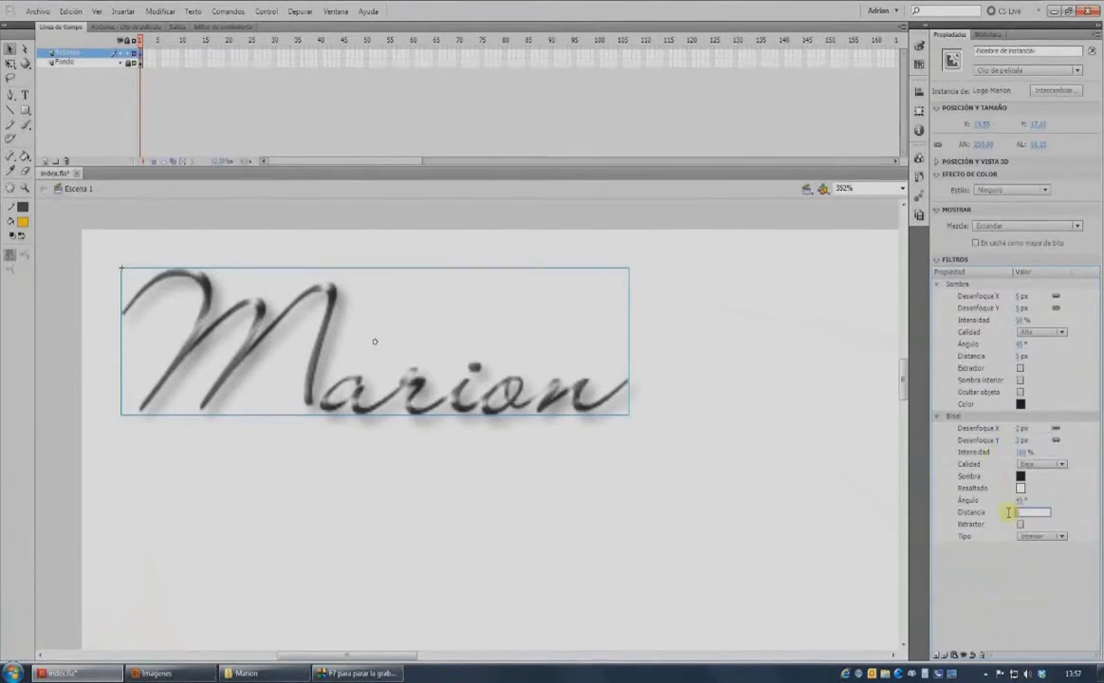
{"action": "type", "text": "1"}
{"action": "key", "text": "Return"}
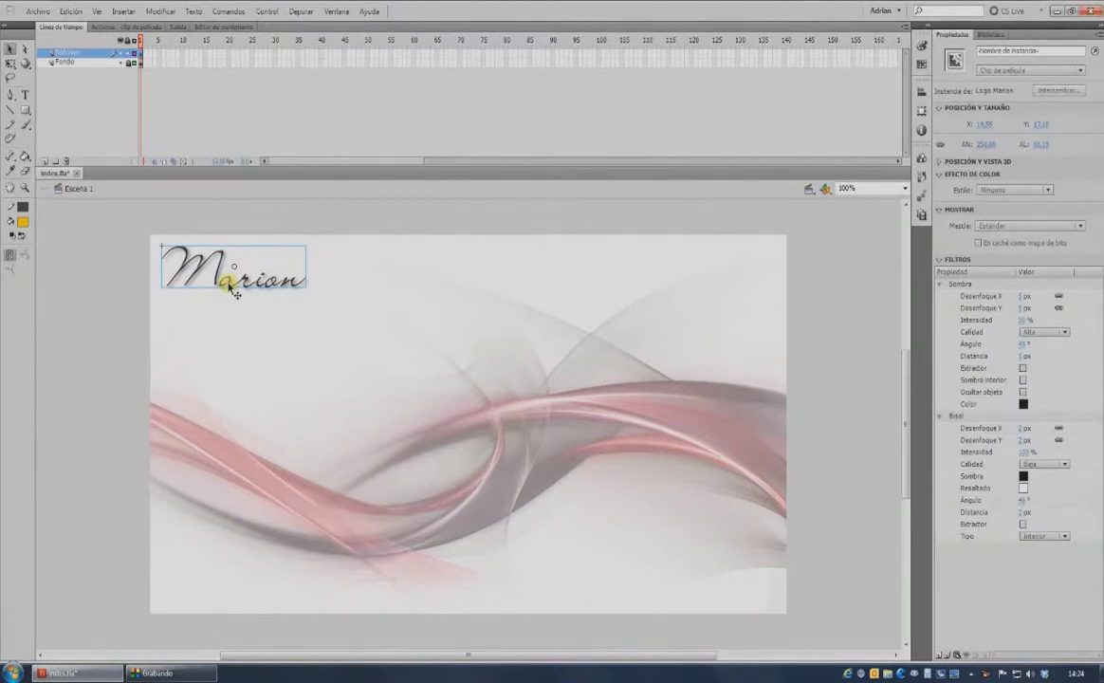
Convert the logo to a button symbol named Boton Home and select it in the library.
{"action": "key", "text": "F8"}
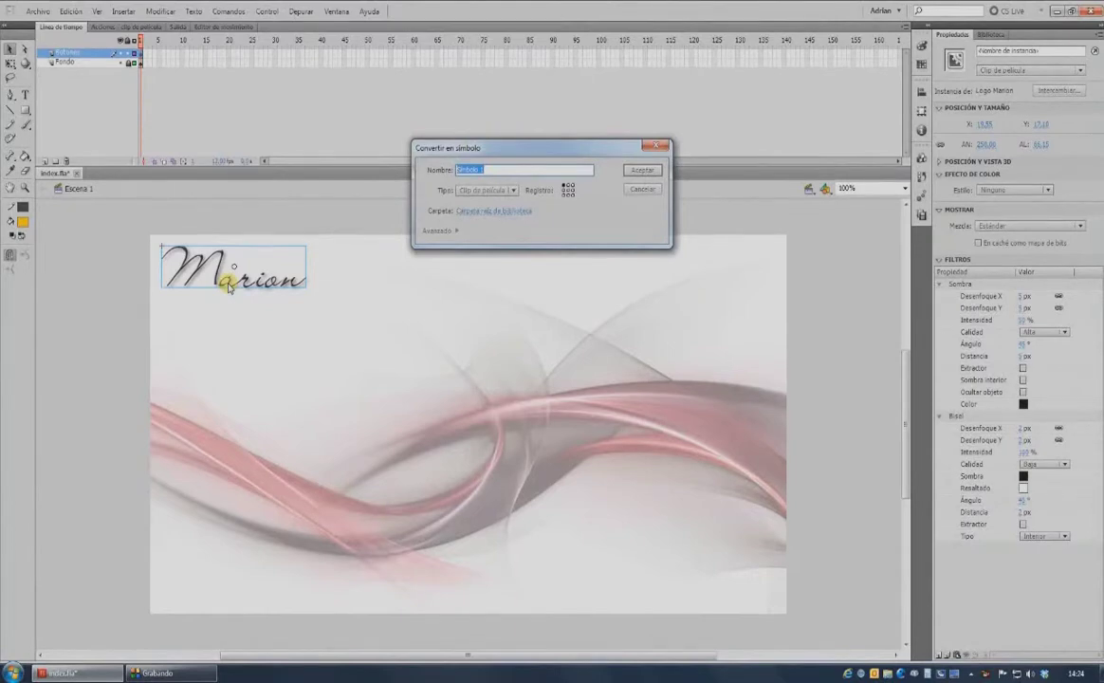
{"action": "type", "text": "Boton Home"}
{"action": "left_click", "coordinate": [510, 190]}
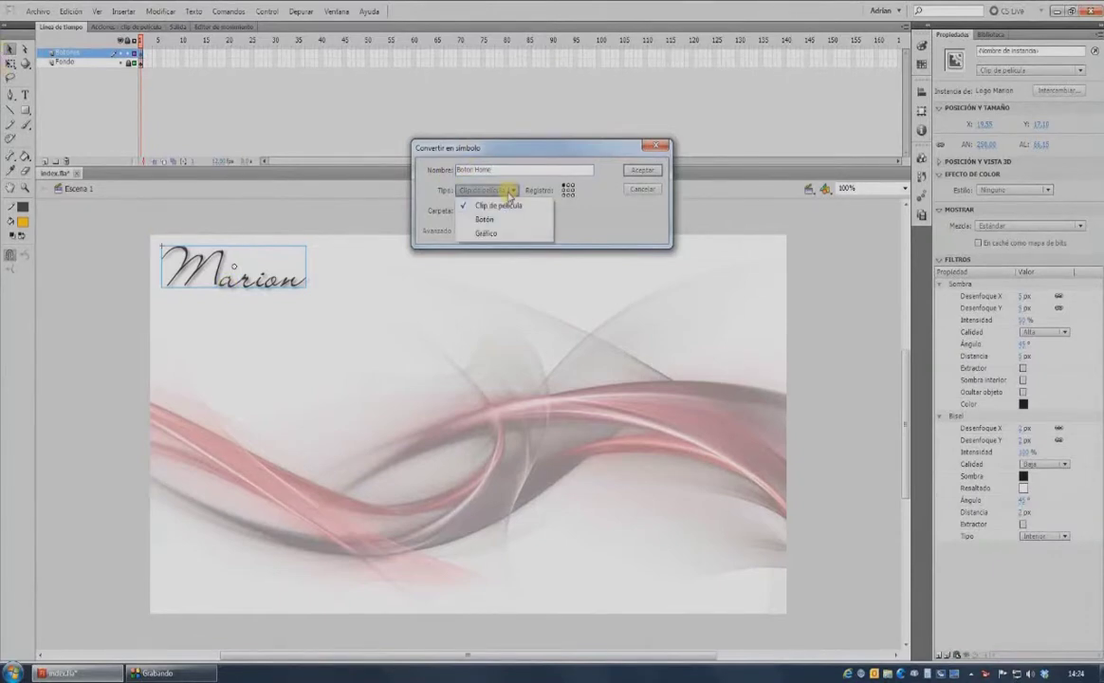
{"action": "left_click", "coordinate": [482, 219]}
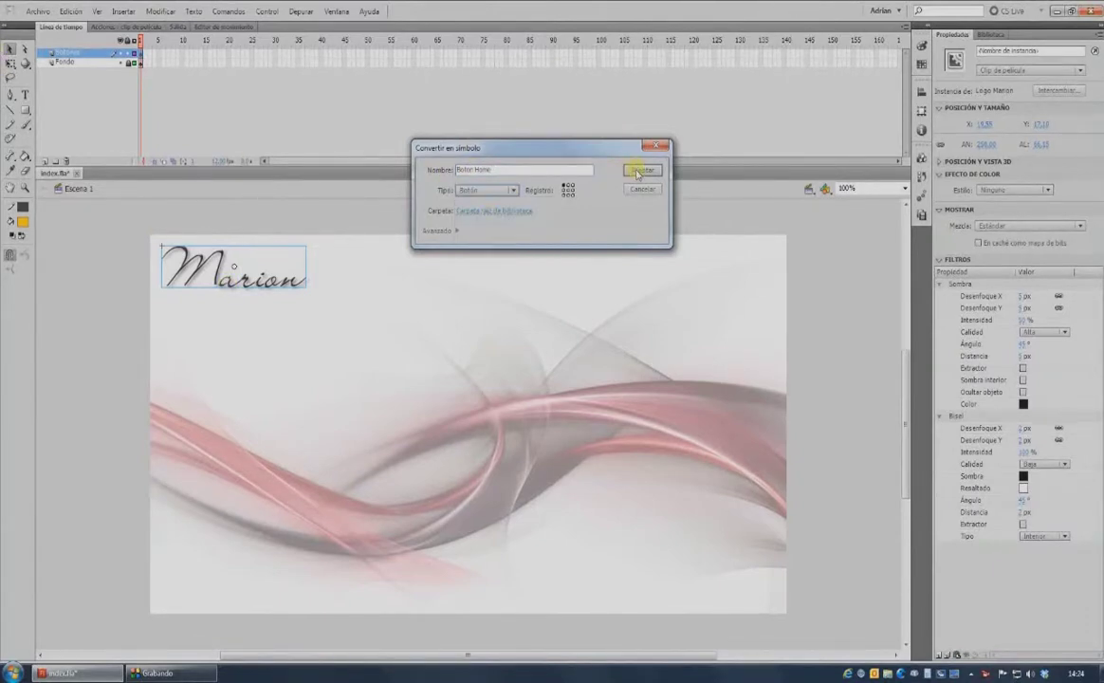
{"action": "left_click", "coordinate": [639, 171]}
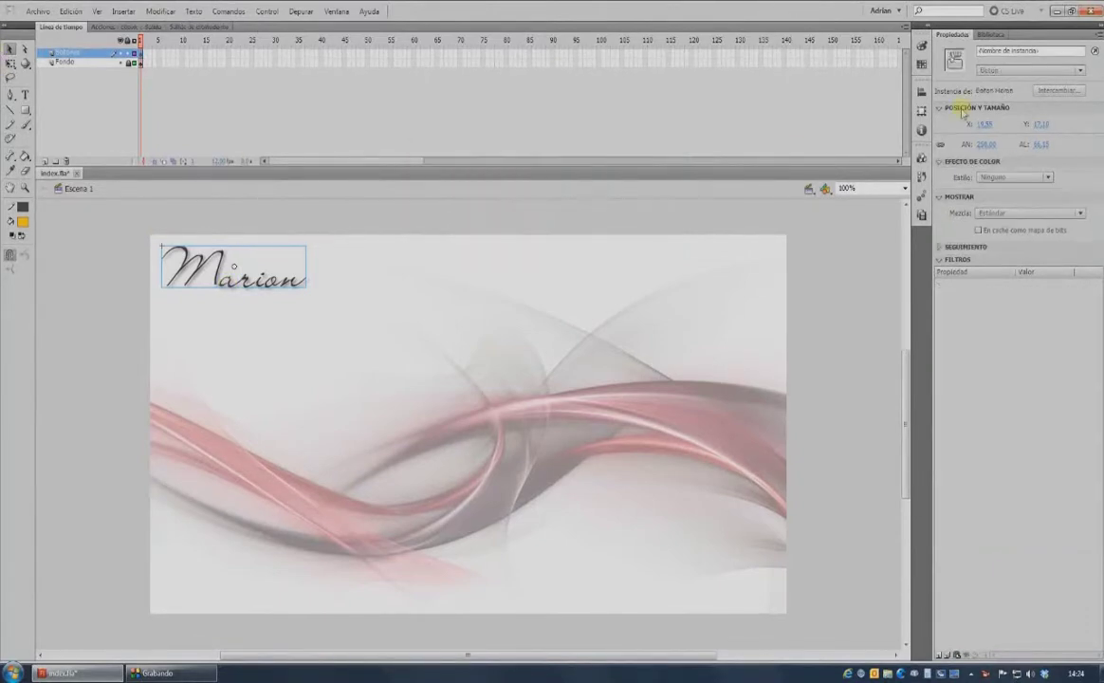
{"action": "left_click", "coordinate": [987, 36]}
{"action": "left_click", "coordinate": [958, 176]}
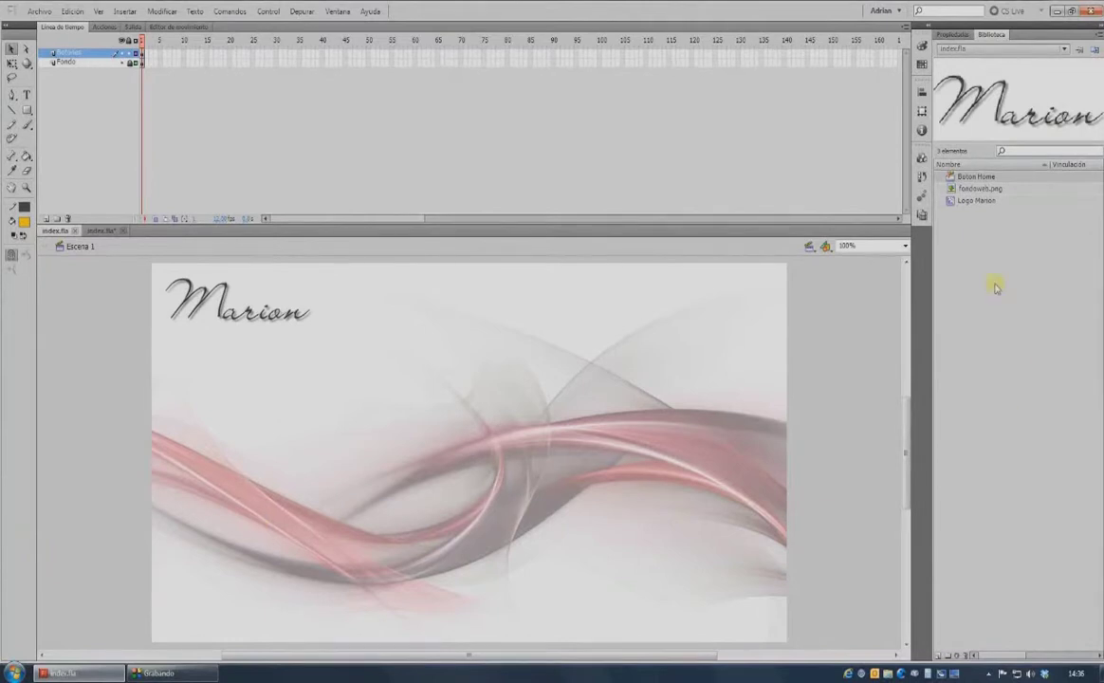
In Boton Home, add keyframes for Sobre, Presionado and Zona and draw a hit-area rectangle over the logo.
{"action": "double_click", "coordinate": [950, 180]}
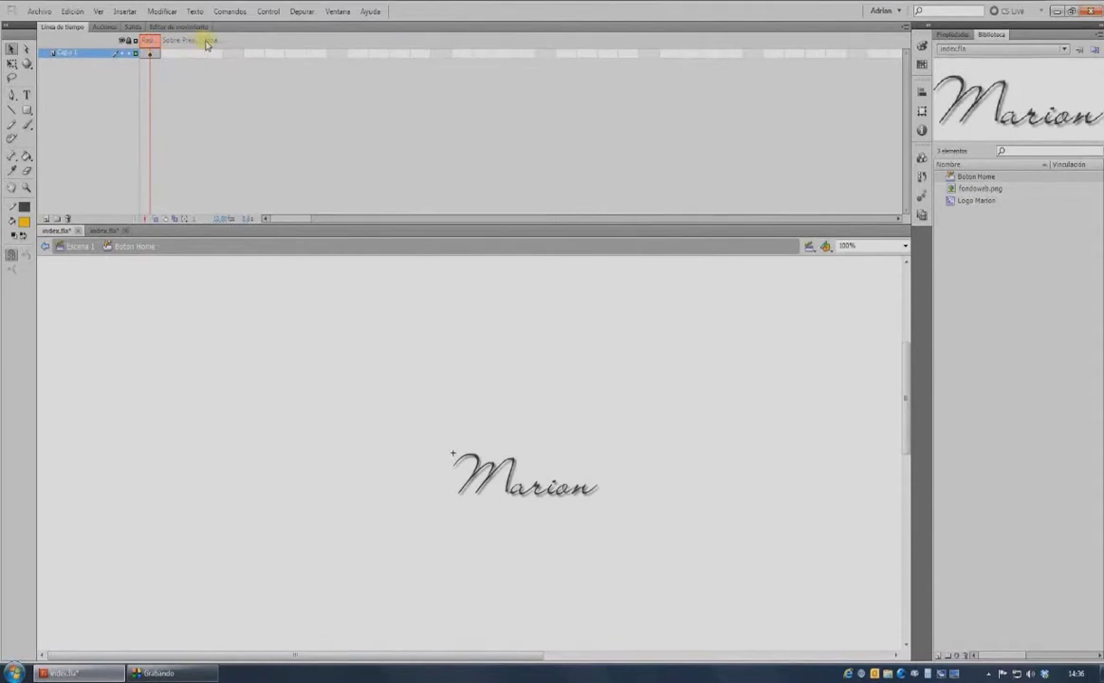
{"action": "left_click", "coordinate": [155, 59]}
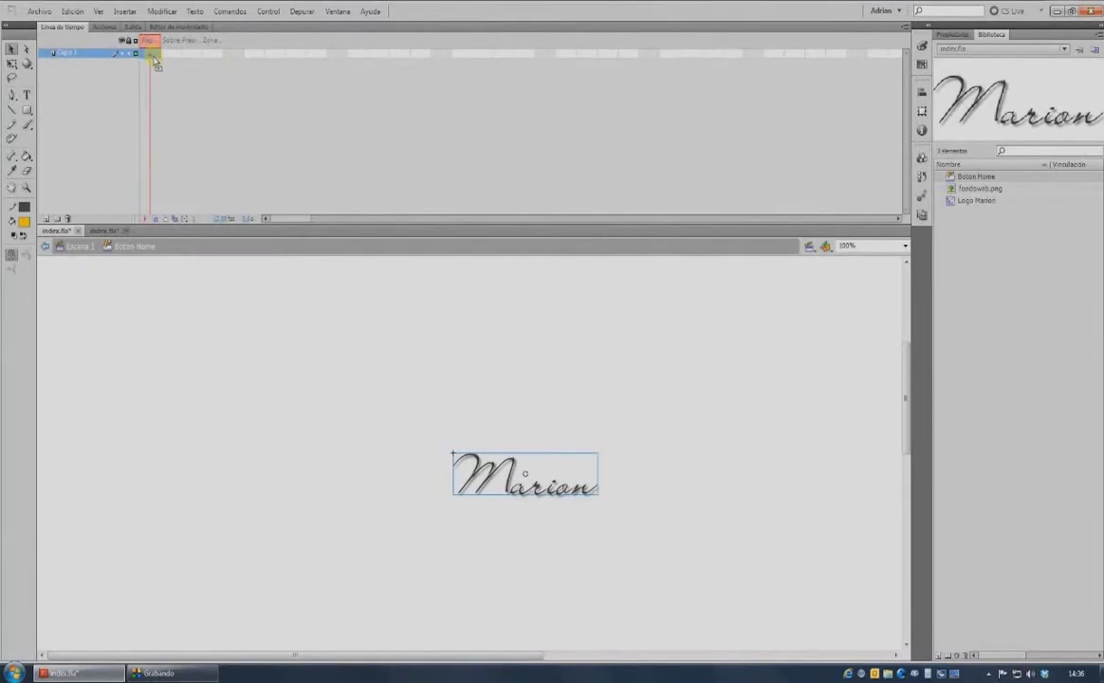
{"action": "key", "text": "F6"}
{"action": "key", "text": "F6"}
{"action": "key", "text": "F6"}
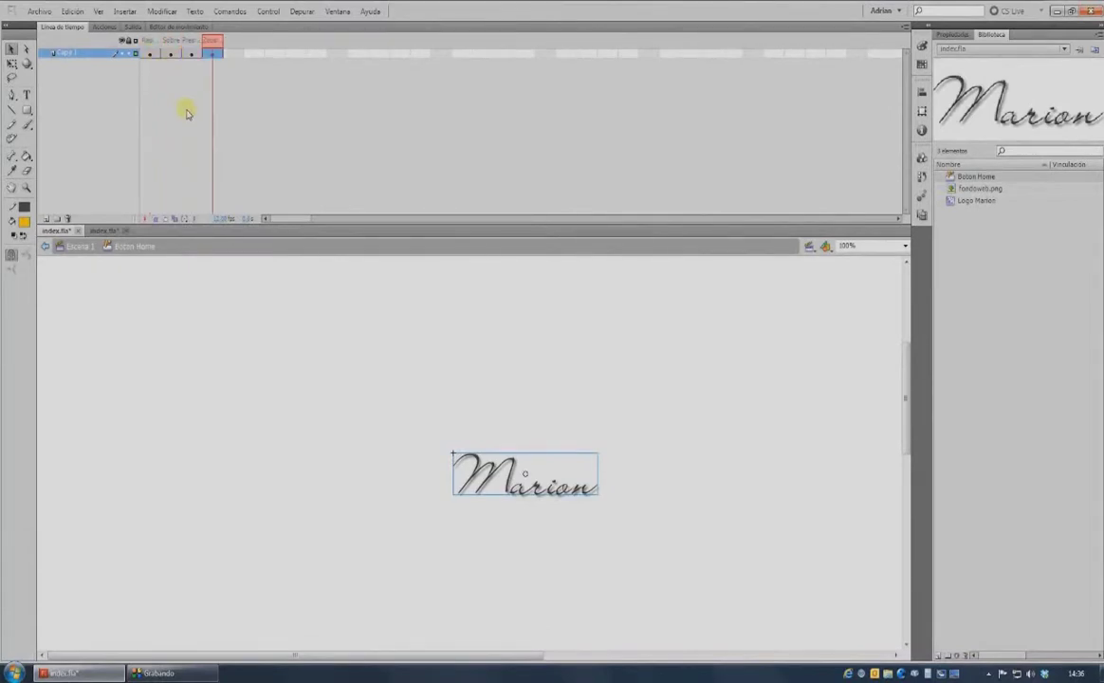
{"action": "key", "text": "r"}
{"action": "left_click_drag", "start_coordinate": [443, 445], "coordinate": [610, 506]}
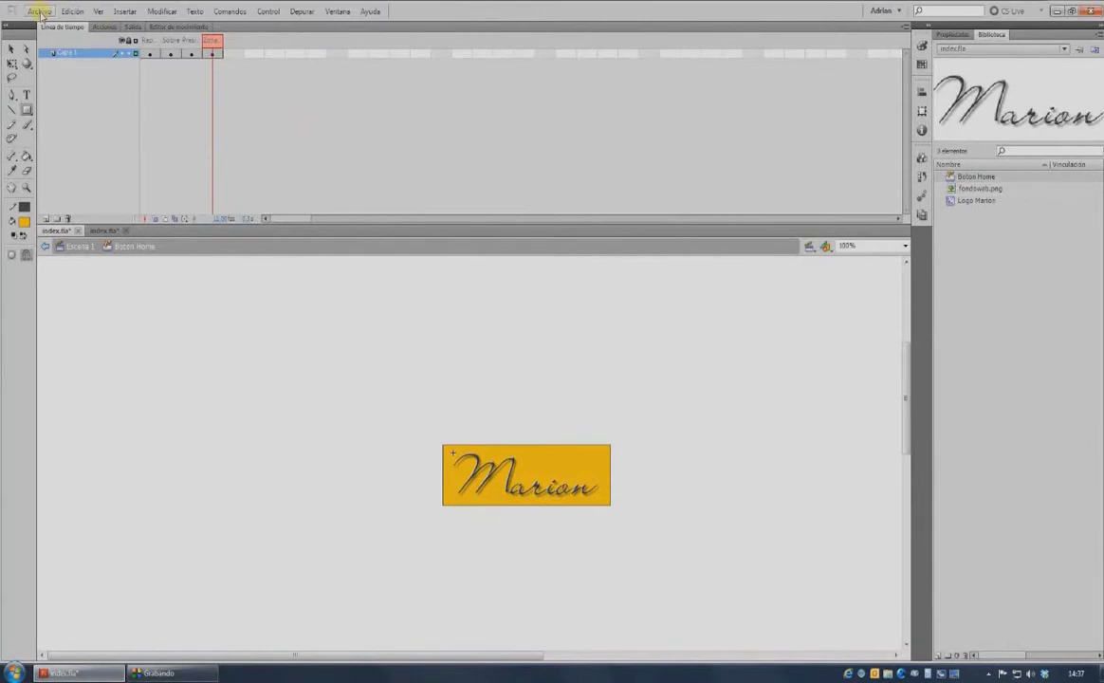
Import the sound files geiger2.wav and start.wav into the library.
{"action": "left_click", "coordinate": [40, 13]}
{"action": "mouse_move", "coordinate": [62, 201]}
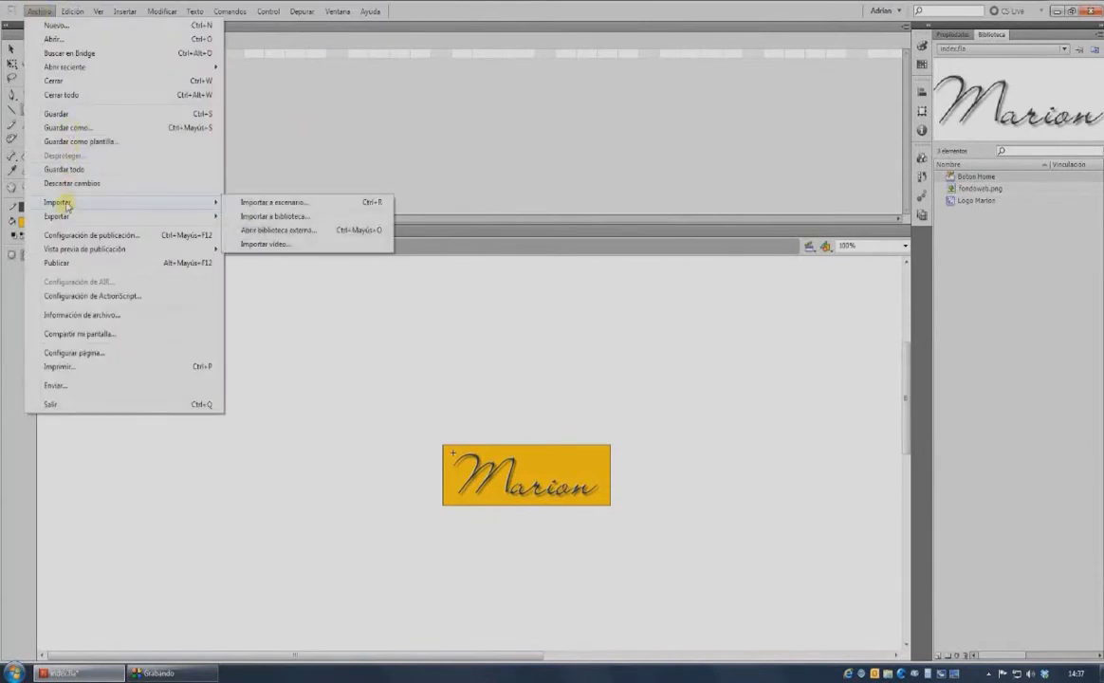
{"action": "left_click", "coordinate": [274, 216]}
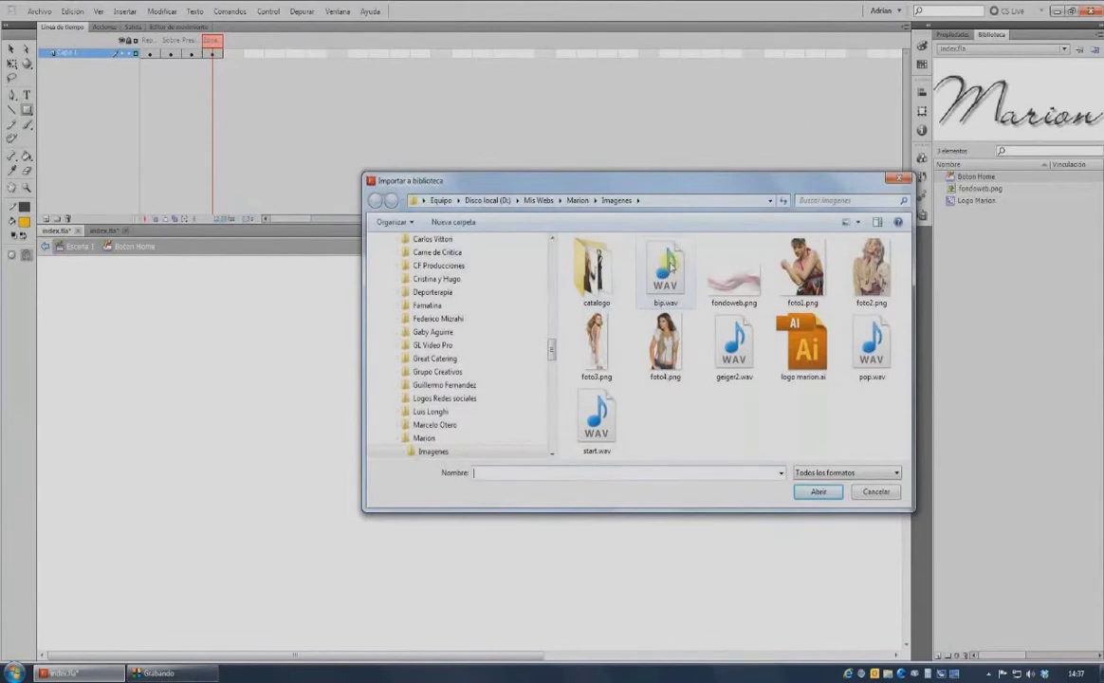
{"action": "left_click", "coordinate": [734, 351]}
{"action": "left_click", "coordinate": [596, 422], "text": "ctrl"}
{"action": "left_click", "coordinate": [818, 492]}
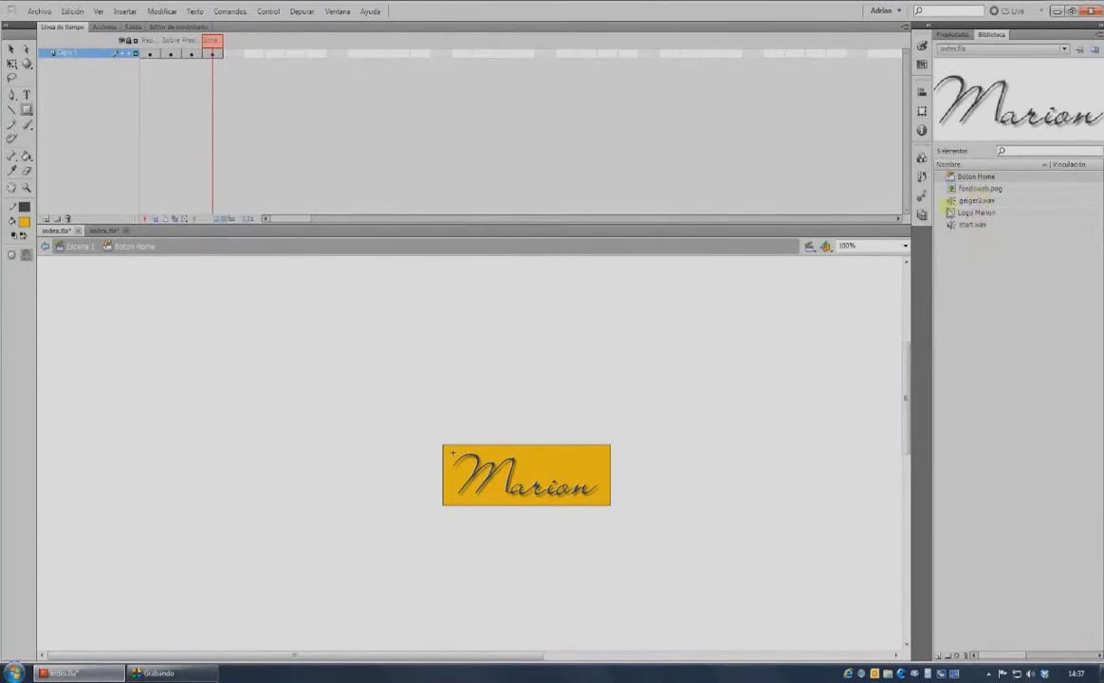
Attach start.wav to the button's over-state frame and geiger2.wav to its down-state frame.
{"action": "left_click", "coordinate": [175, 53]}
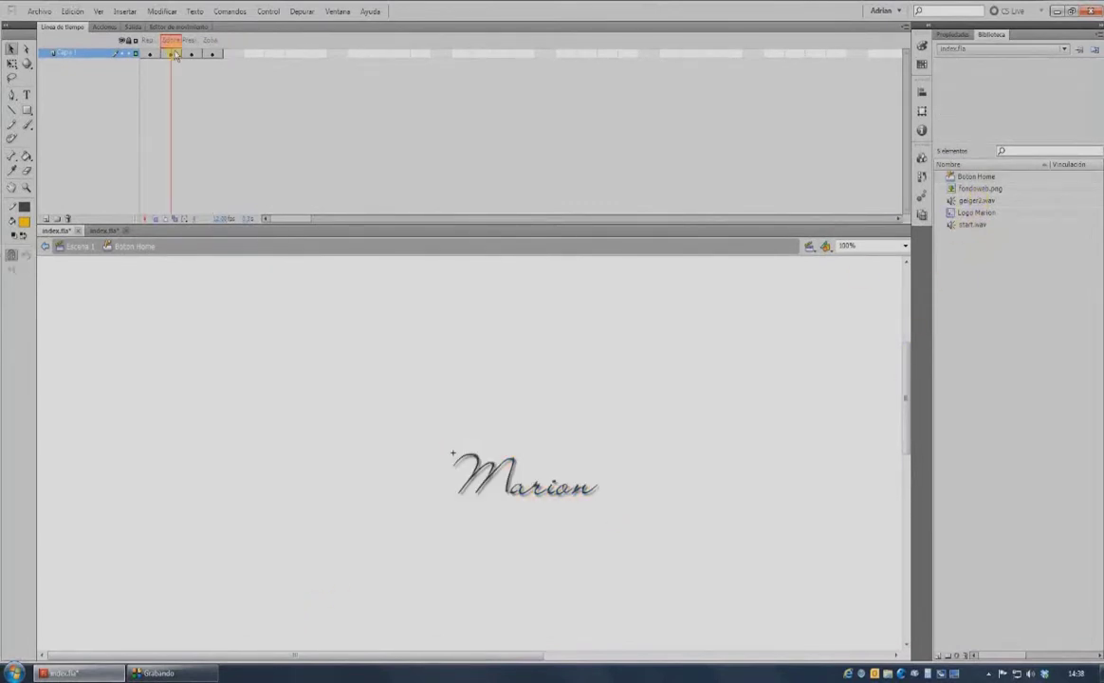
{"action": "left_click", "coordinate": [951, 35]}
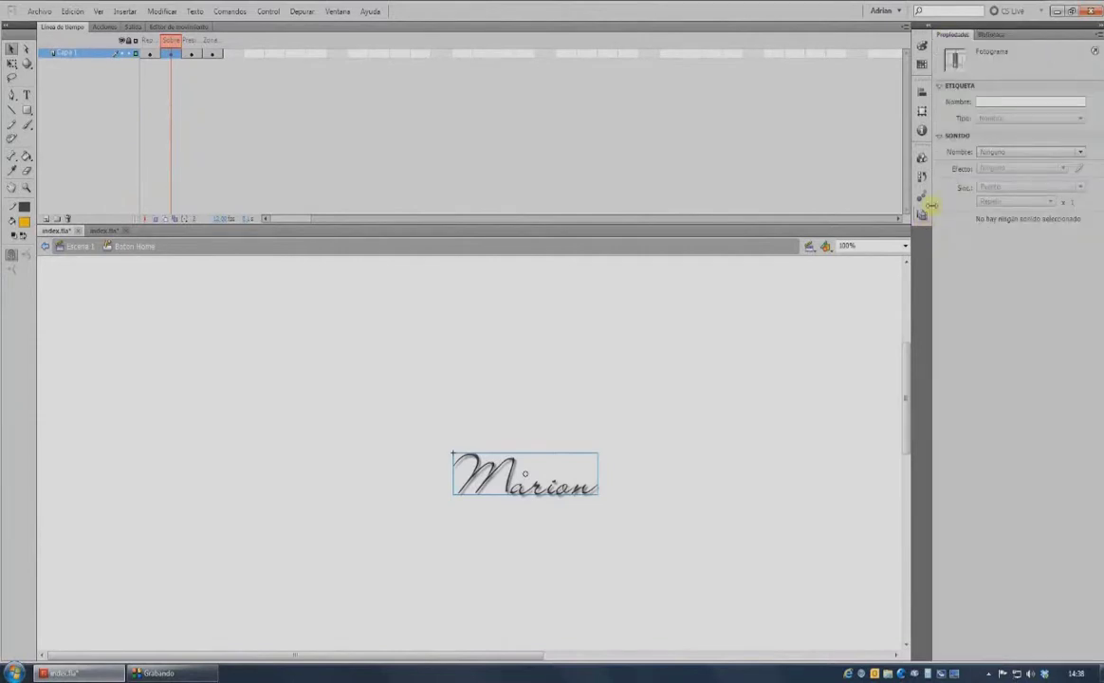
{"action": "left_click", "coordinate": [989, 153]}
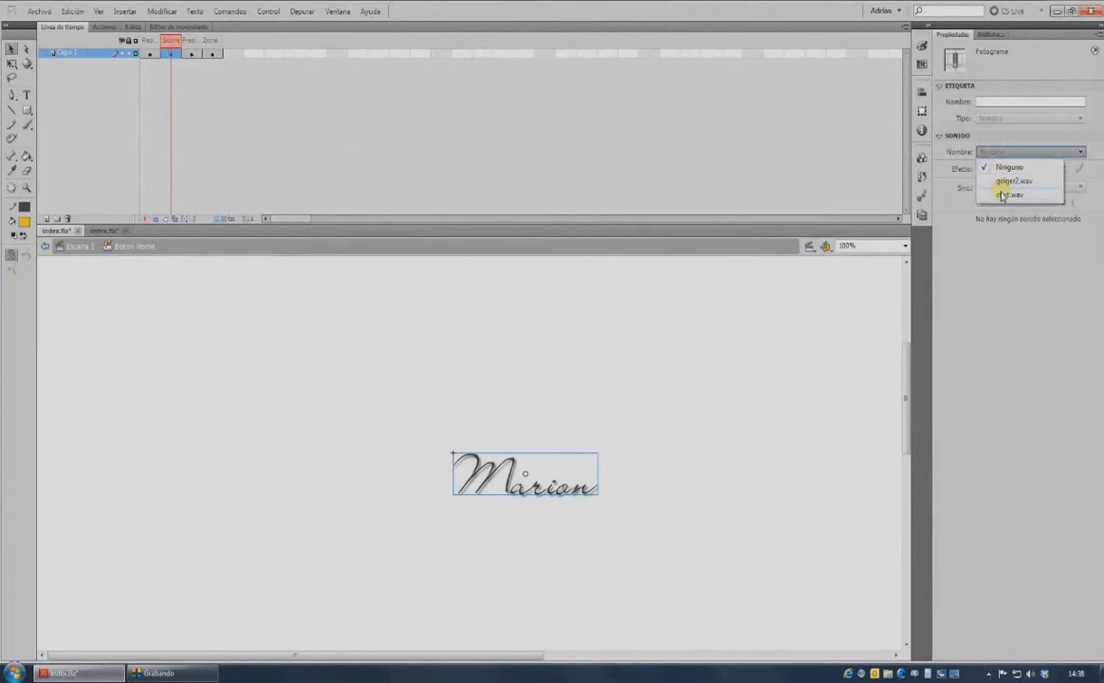
{"action": "left_click", "coordinate": [1003, 195]}
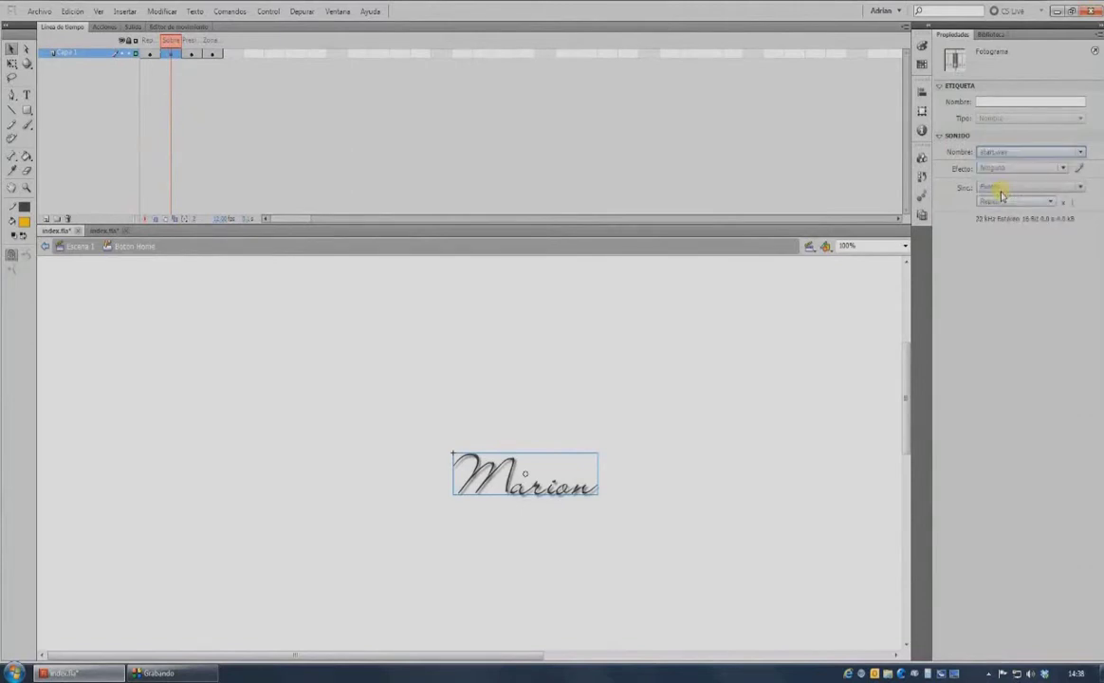
{"action": "left_click", "coordinate": [196, 54]}
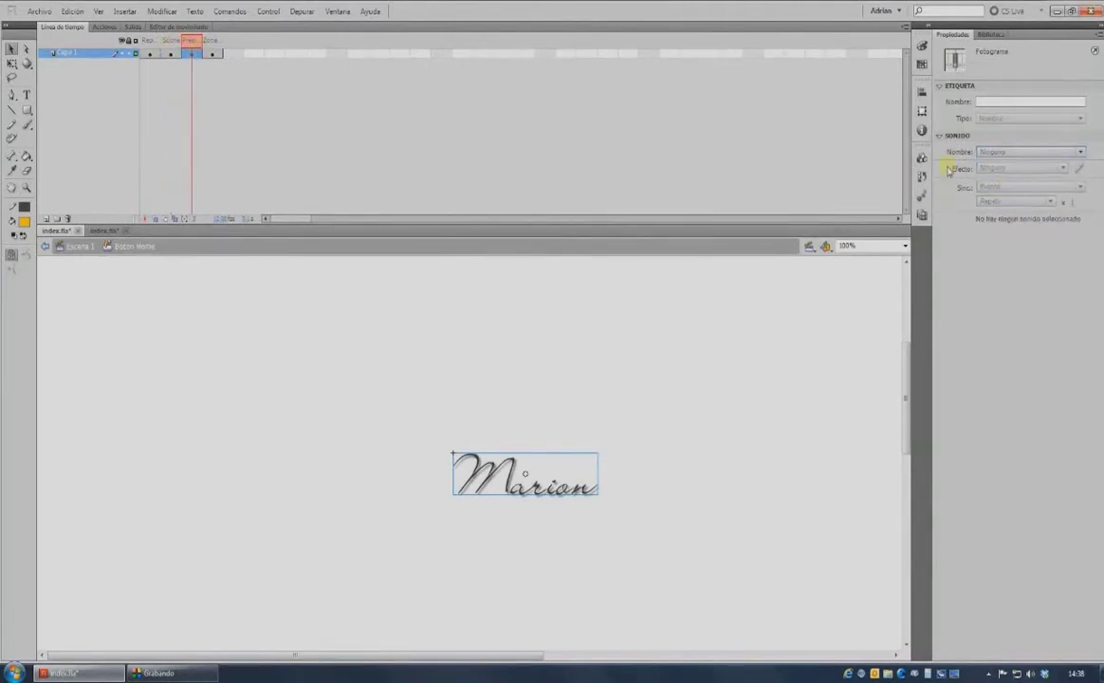
{"action": "left_click", "coordinate": [1002, 153]}
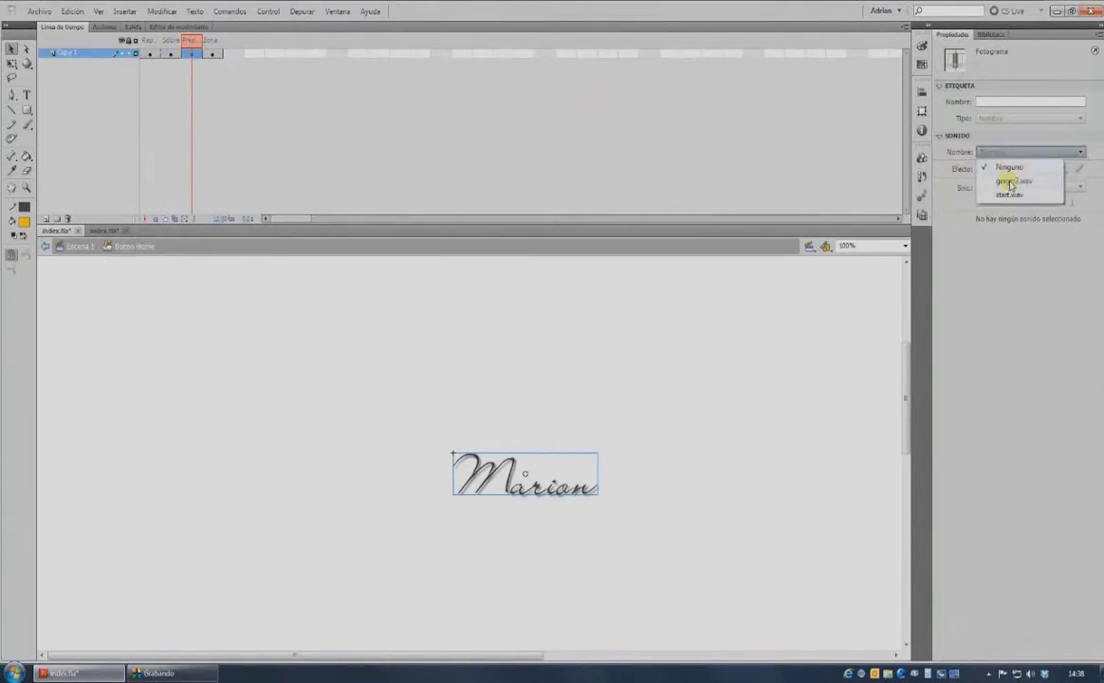
{"action": "left_click", "coordinate": [1011, 182]}
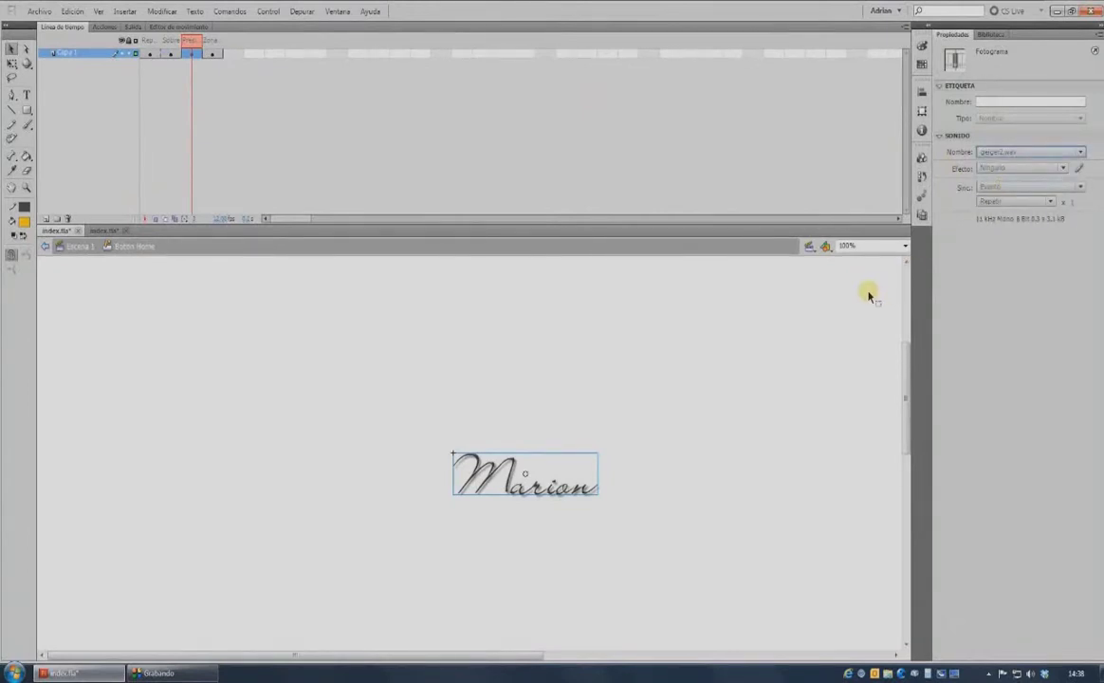
Select the Marion logo in the button's Sobre frame.
{"action": "left_click", "coordinate": [170, 54]}
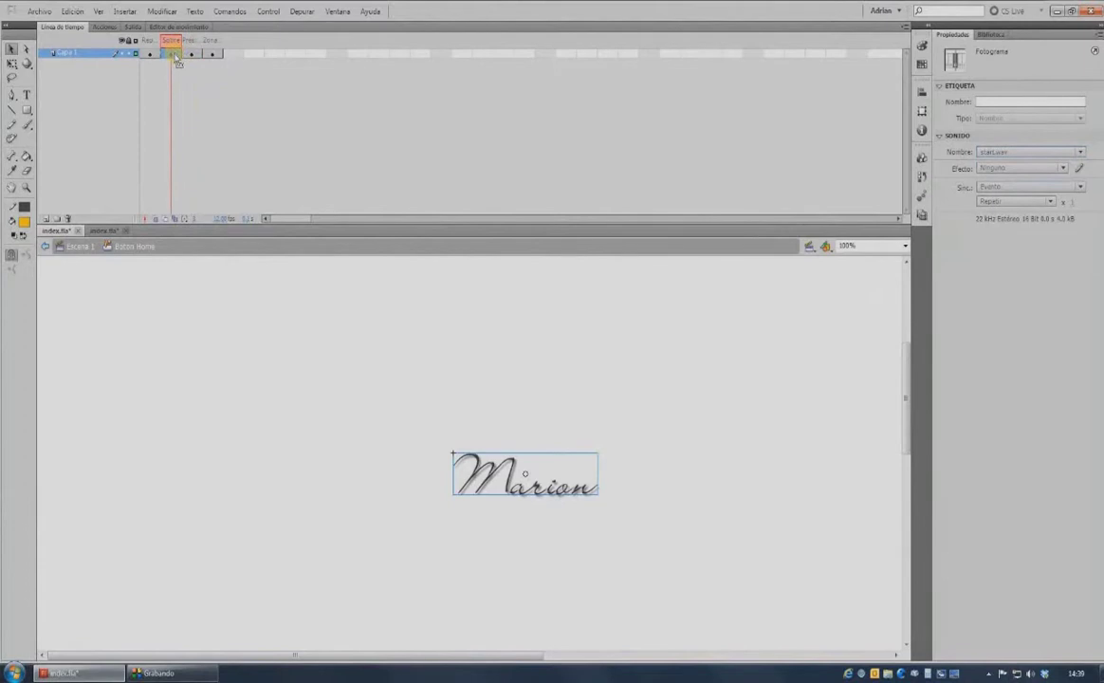
{"action": "left_click", "coordinate": [510, 472]}
{"action": "left_click", "coordinate": [488, 463]}
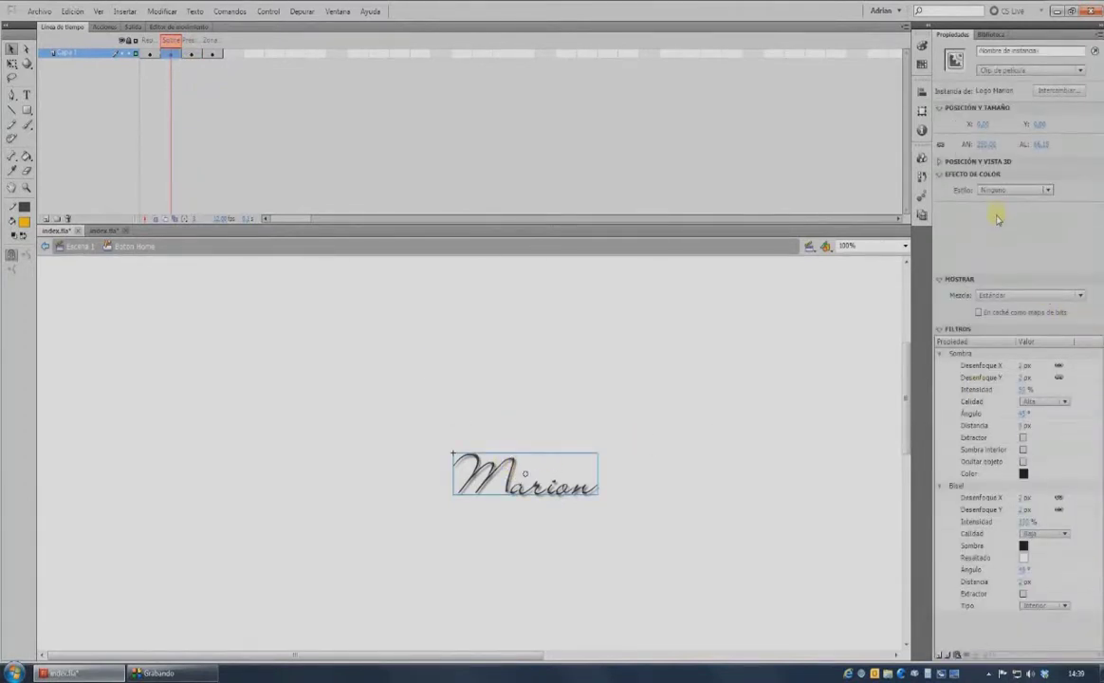
Apply a Brillo colour effect of 30 to the Marion logo.
{"action": "left_click", "coordinate": [1001, 192]}
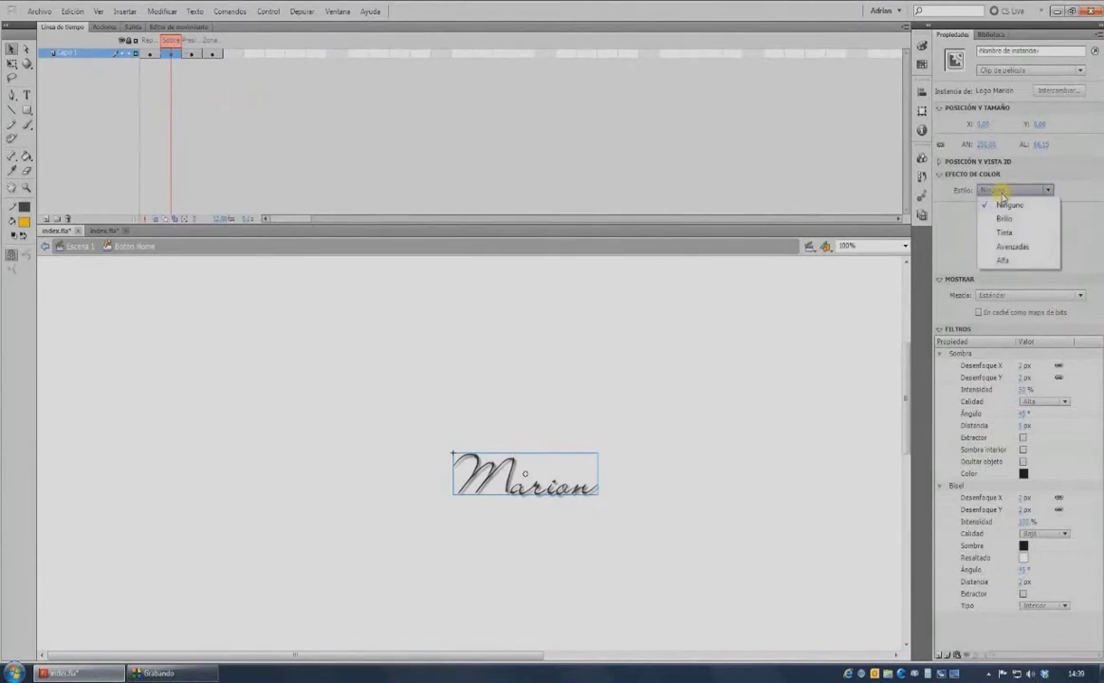
{"action": "left_click", "coordinate": [1003, 218]}
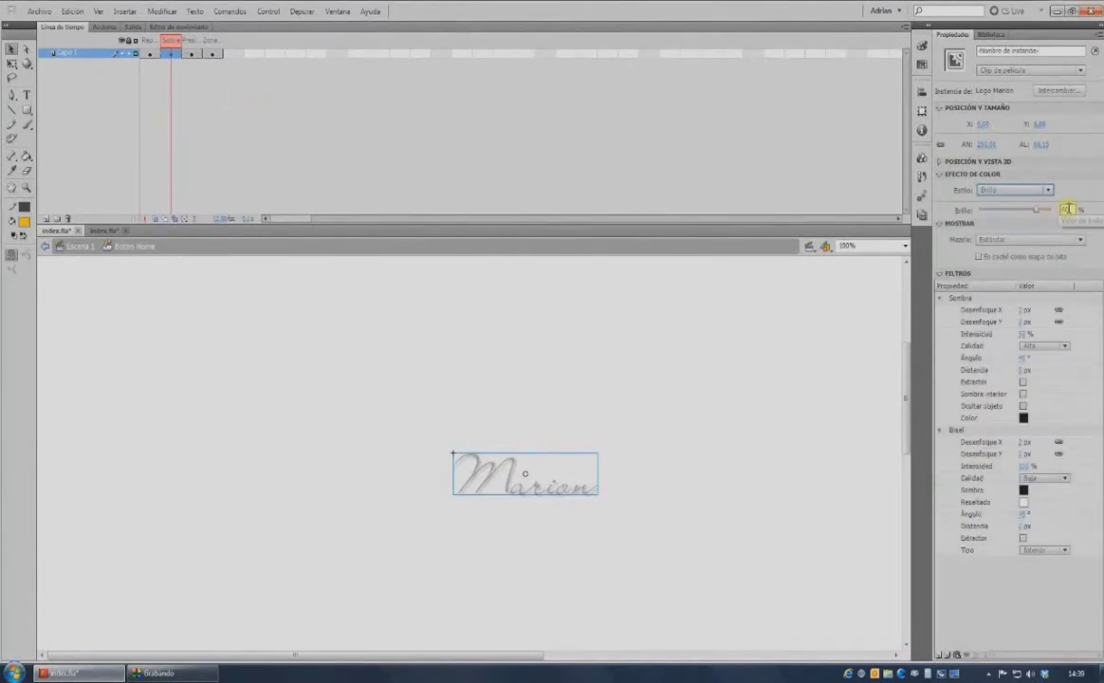
{"action": "left_click_drag", "start_coordinate": [1071, 208], "coordinate": [1063, 208]}
{"action": "type", "text": "30"}
{"action": "key", "text": "Return"}
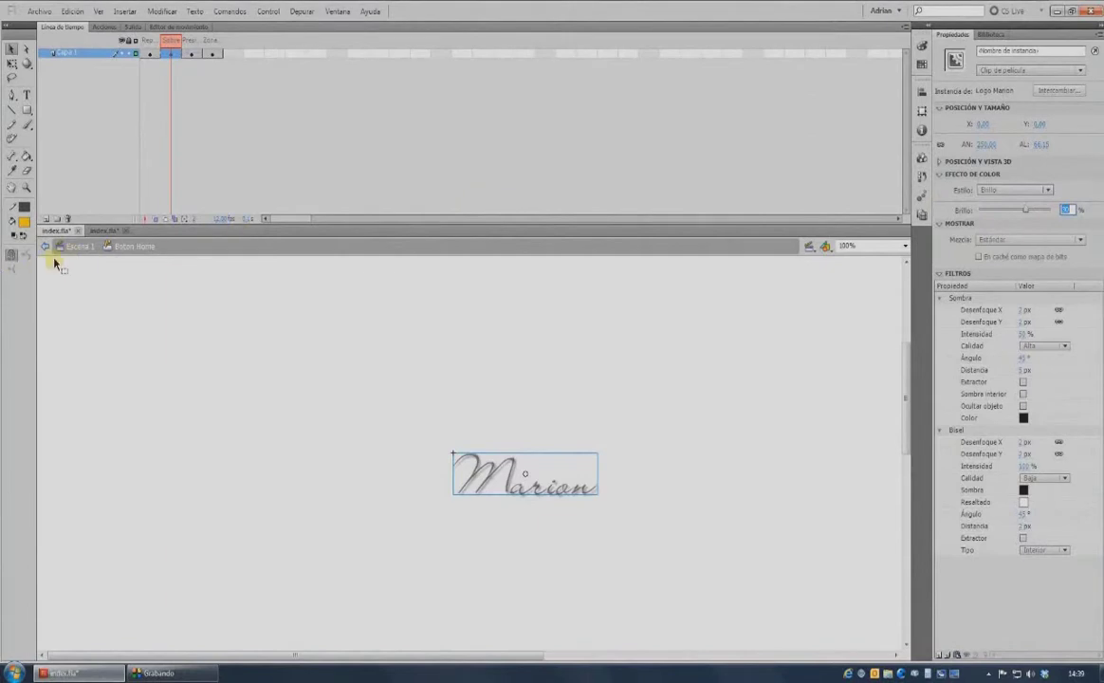
Return to Escena 1, test the movie in Flash Professional, and close the test window.
{"action": "left_click", "coordinate": [76, 247]}
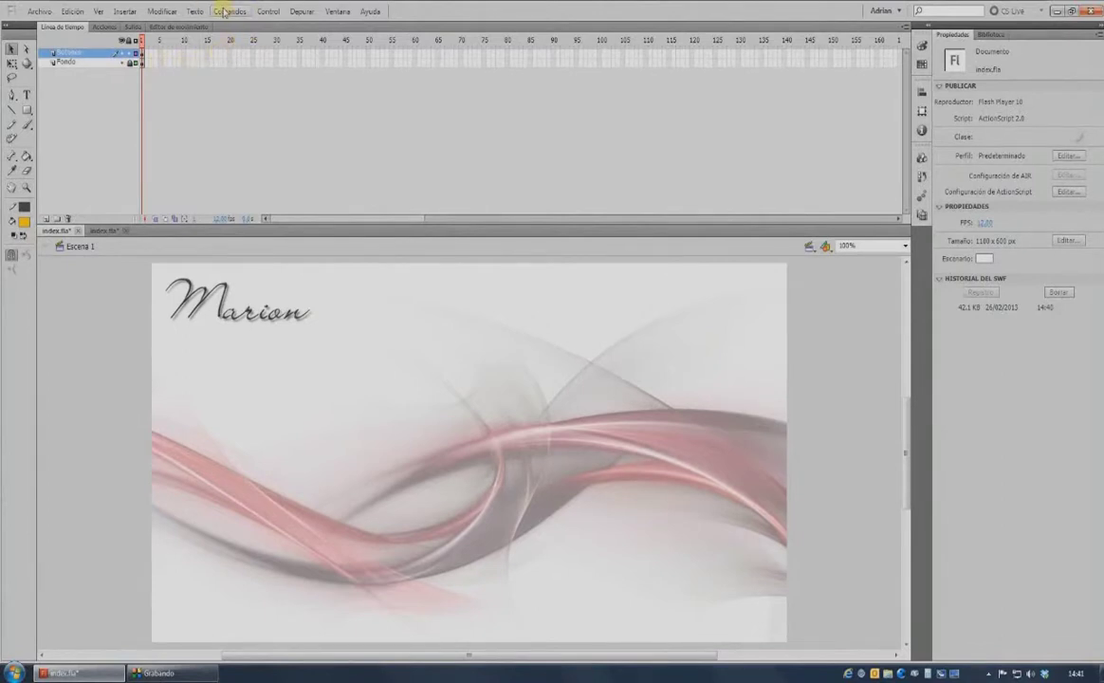
{"action": "left_click", "coordinate": [268, 12]}
{"action": "mouse_move", "coordinate": [296, 105]}
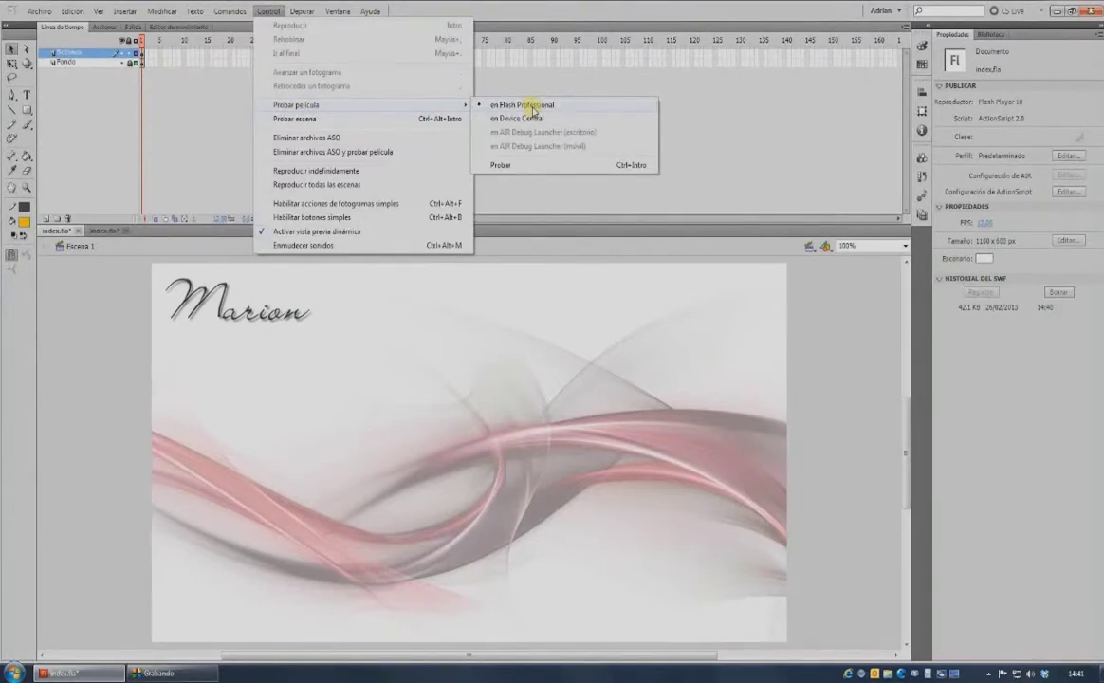
{"action": "left_click", "coordinate": [533, 110]}
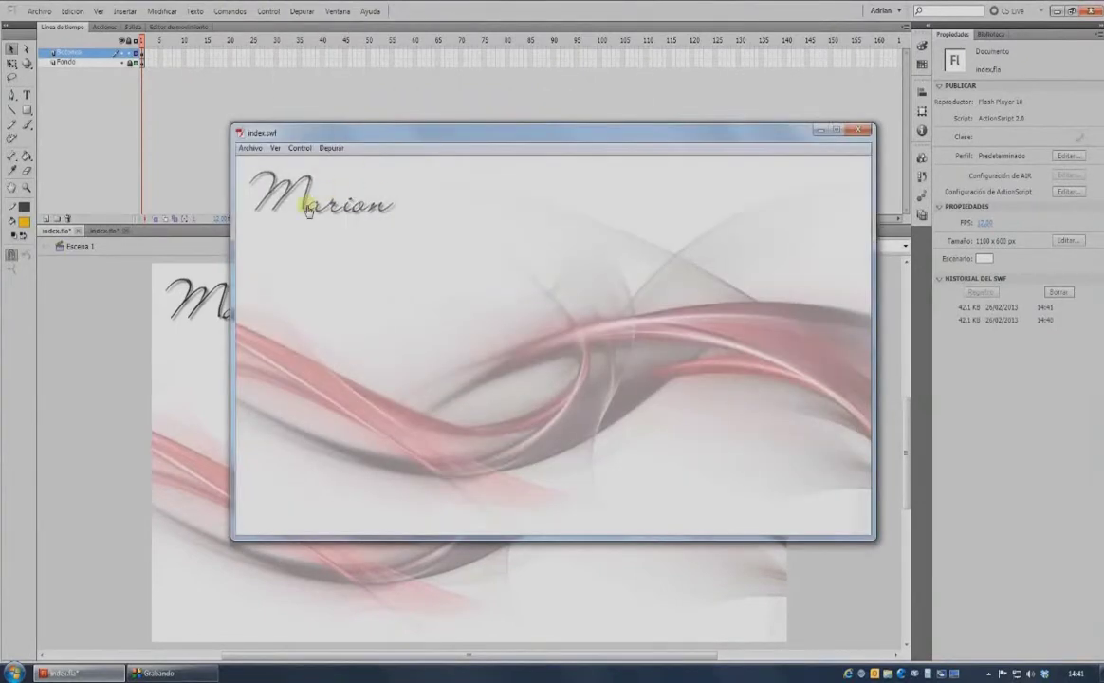
{"action": "key", "text": "ctrl+w"}
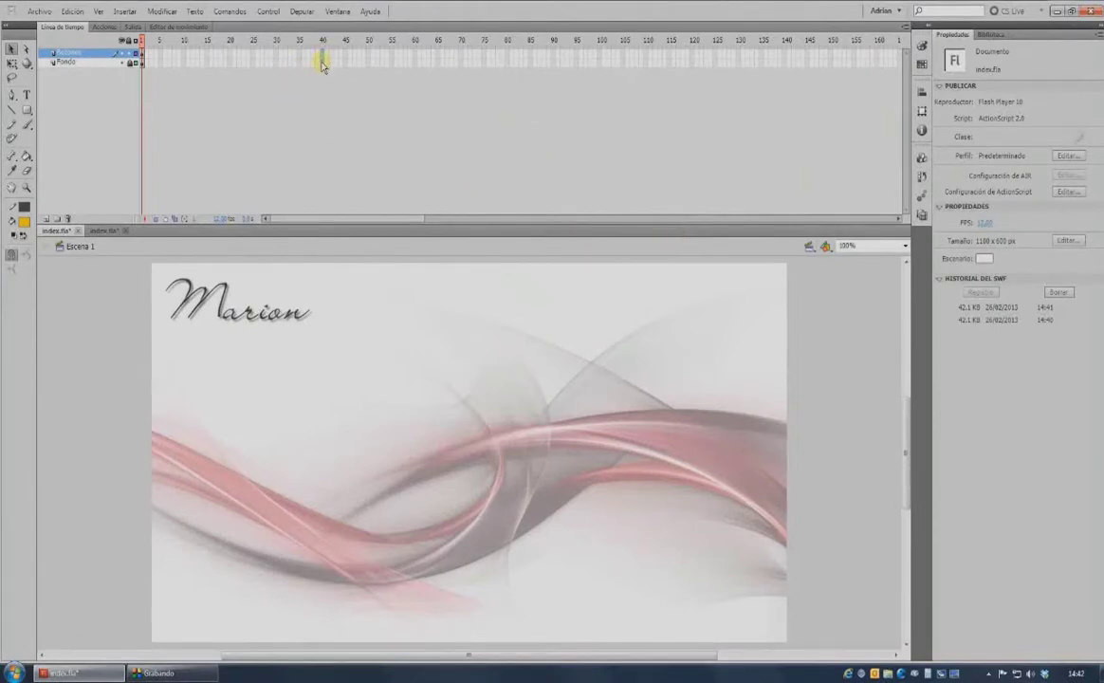
Extend the Fondo and Botones layers to frame 40 and add a new top layer named Secciones.
{"action": "left_click", "coordinate": [322, 63]}
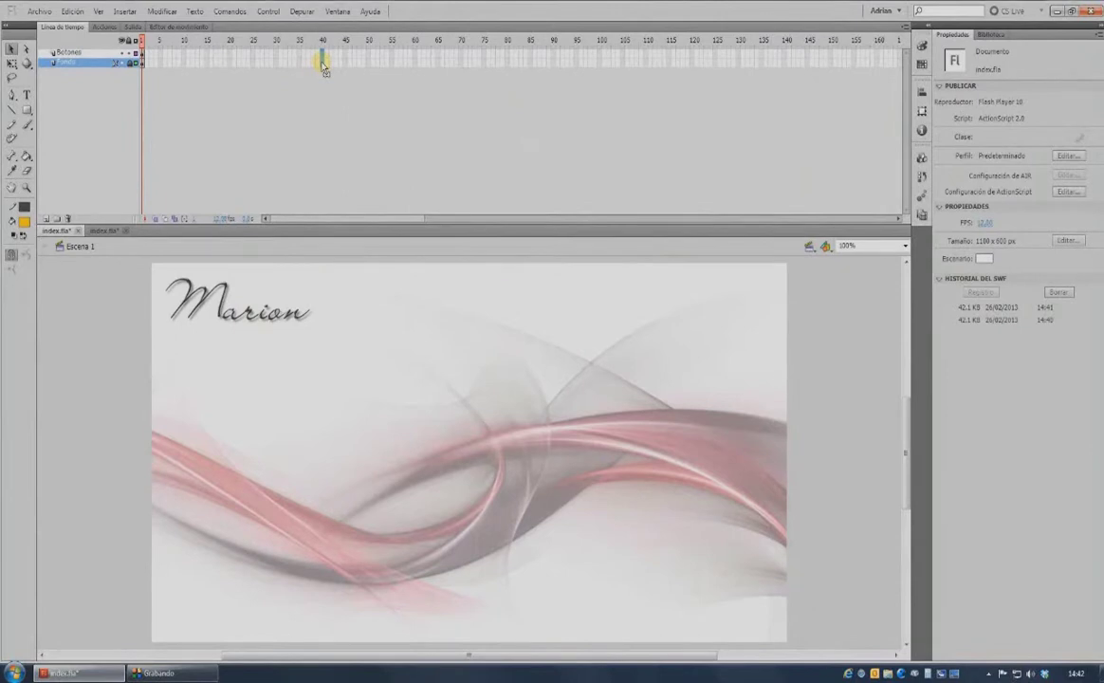
{"action": "key", "text": "F5"}
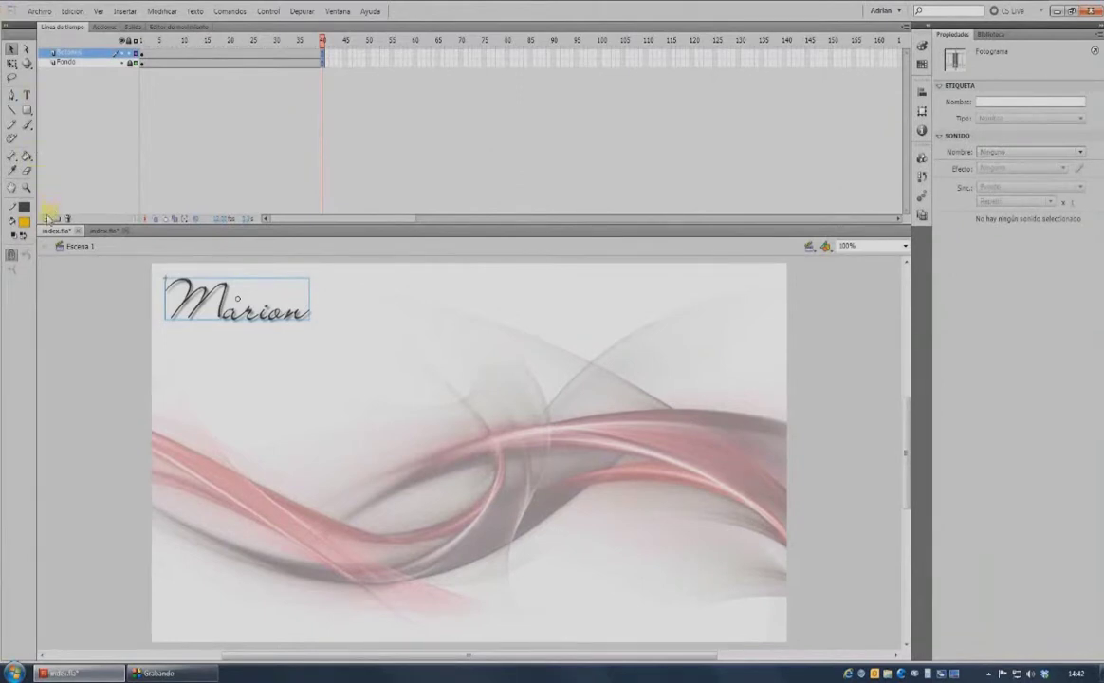
{"action": "left_click", "coordinate": [44, 218]}
{"action": "double_click", "coordinate": [65, 54]}
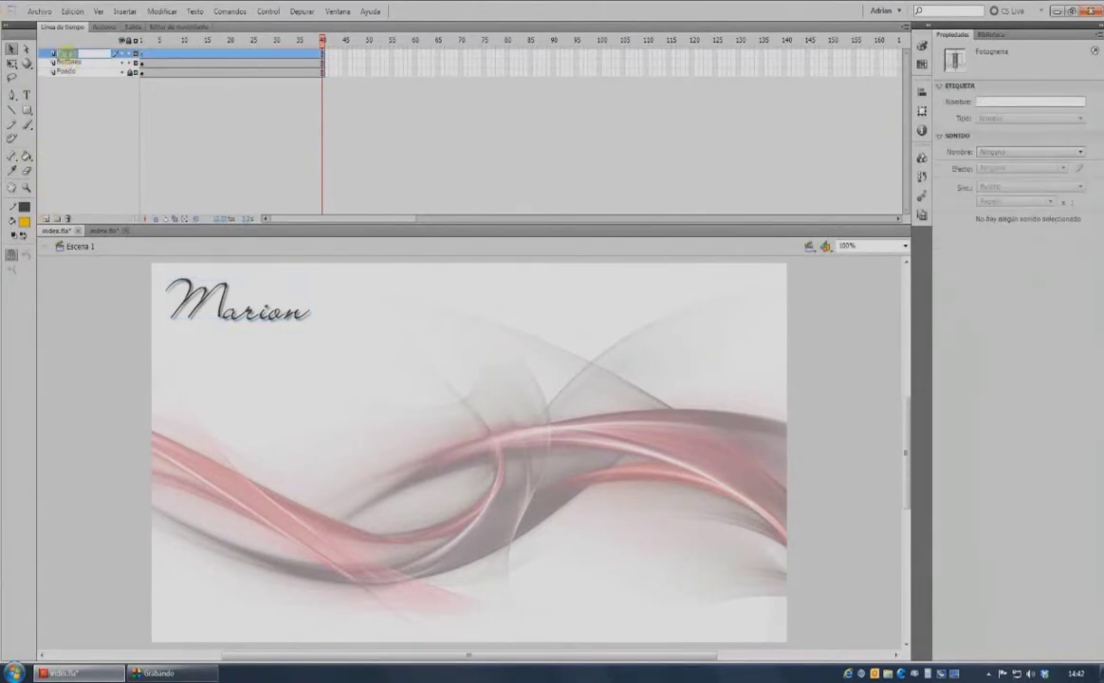
{"action": "type", "text": "Secciones"}
{"action": "key", "text": "Return"}
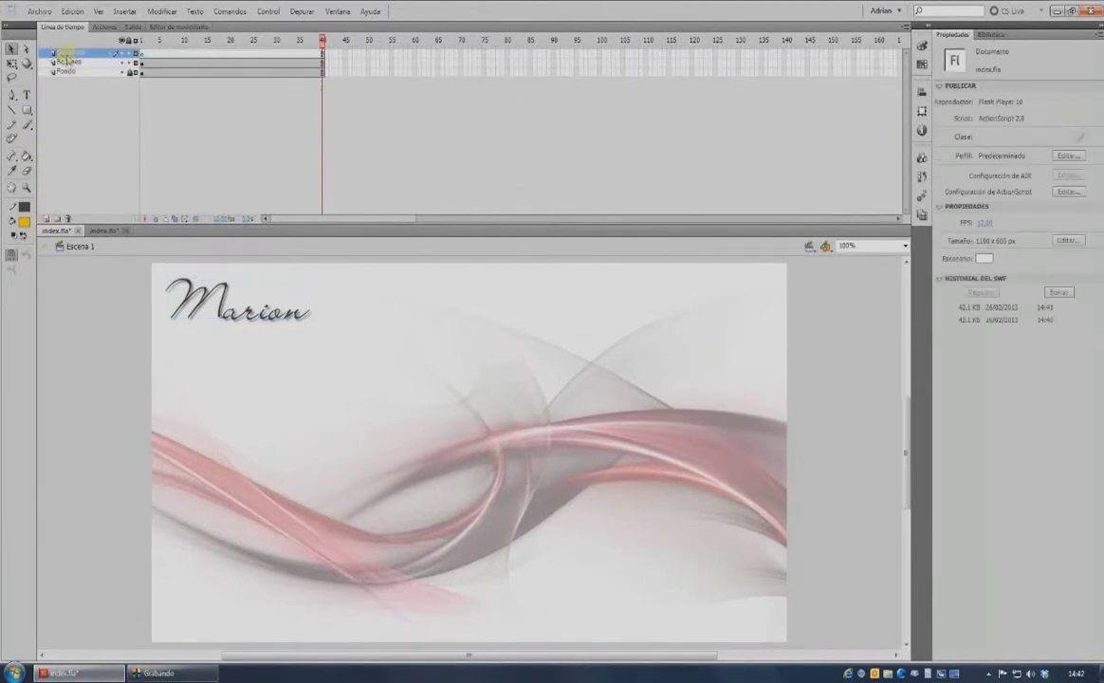
{"action": "left_click", "coordinate": [142, 53]}
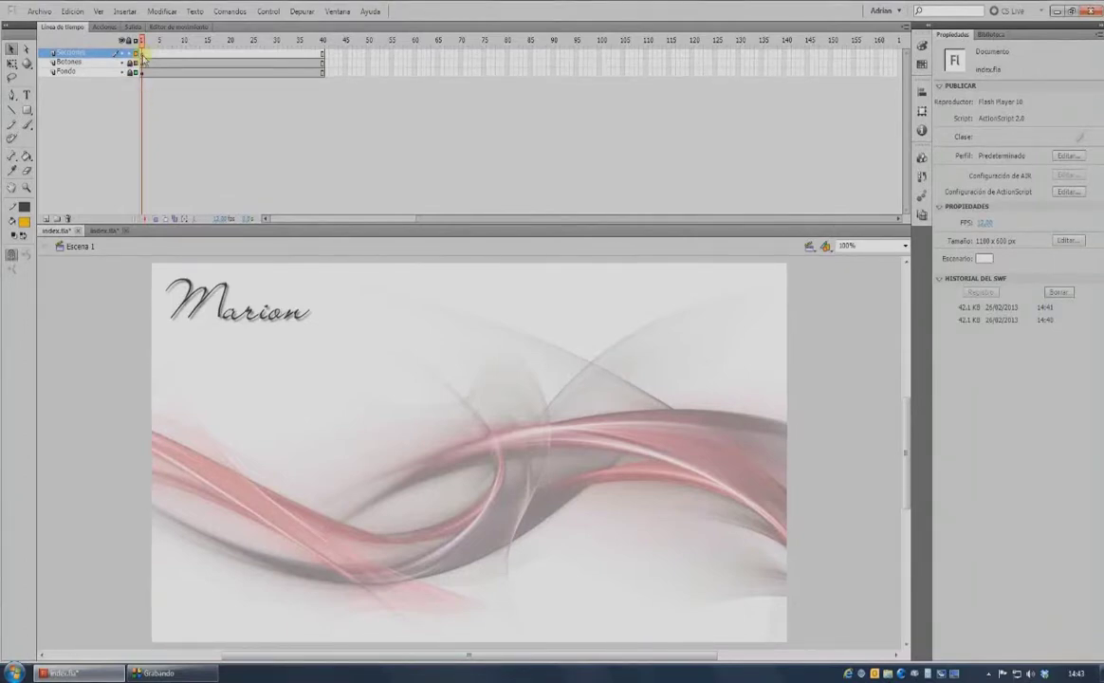
Add stop() from Control de la línea de tiempo to Secciones frame 1.
{"action": "left_click", "coordinate": [142, 54]}
{"action": "left_click", "coordinate": [102, 27]}
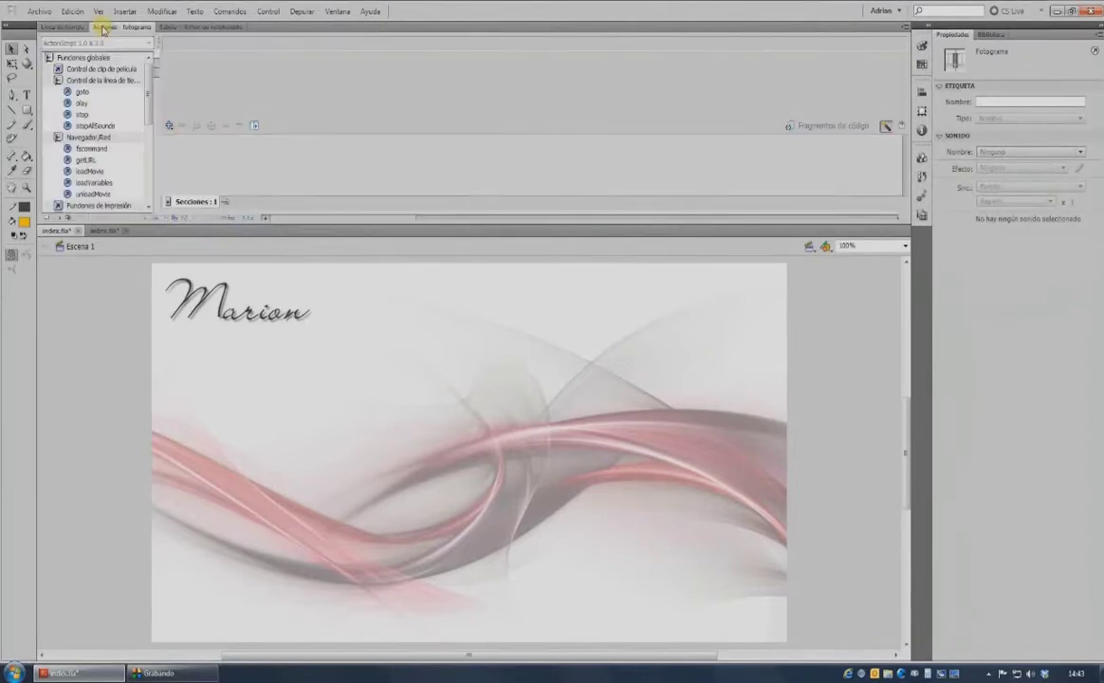
{"action": "double_click", "coordinate": [81, 114]}
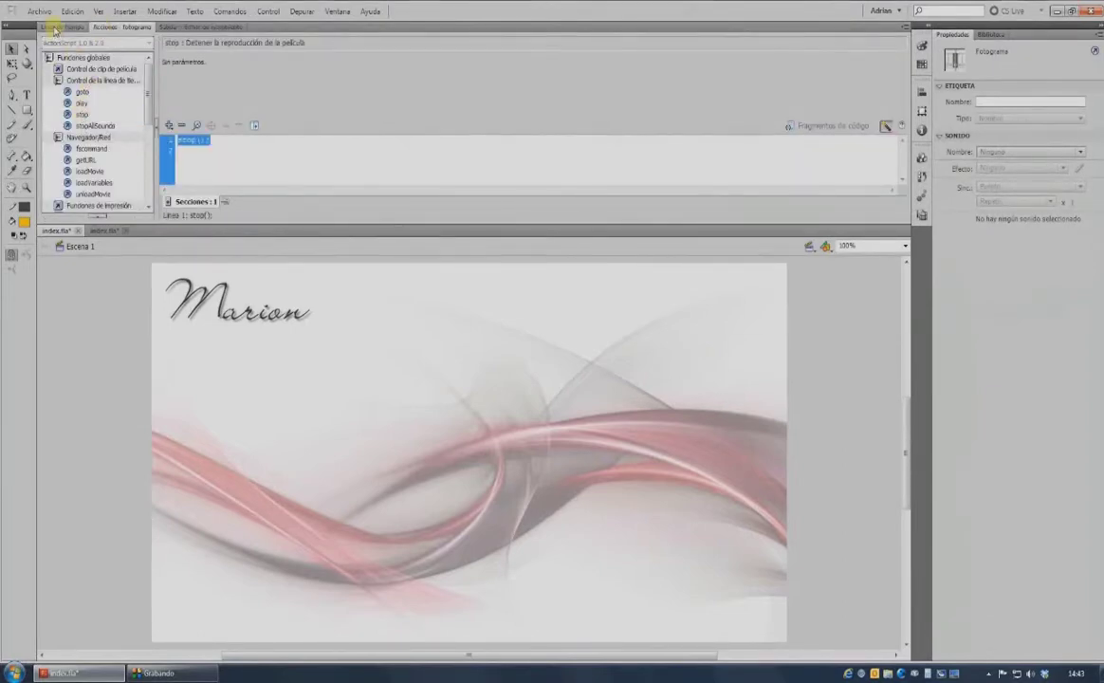
{"action": "left_click", "coordinate": [54, 30]}
{"action": "left_click", "coordinate": [159, 111]}
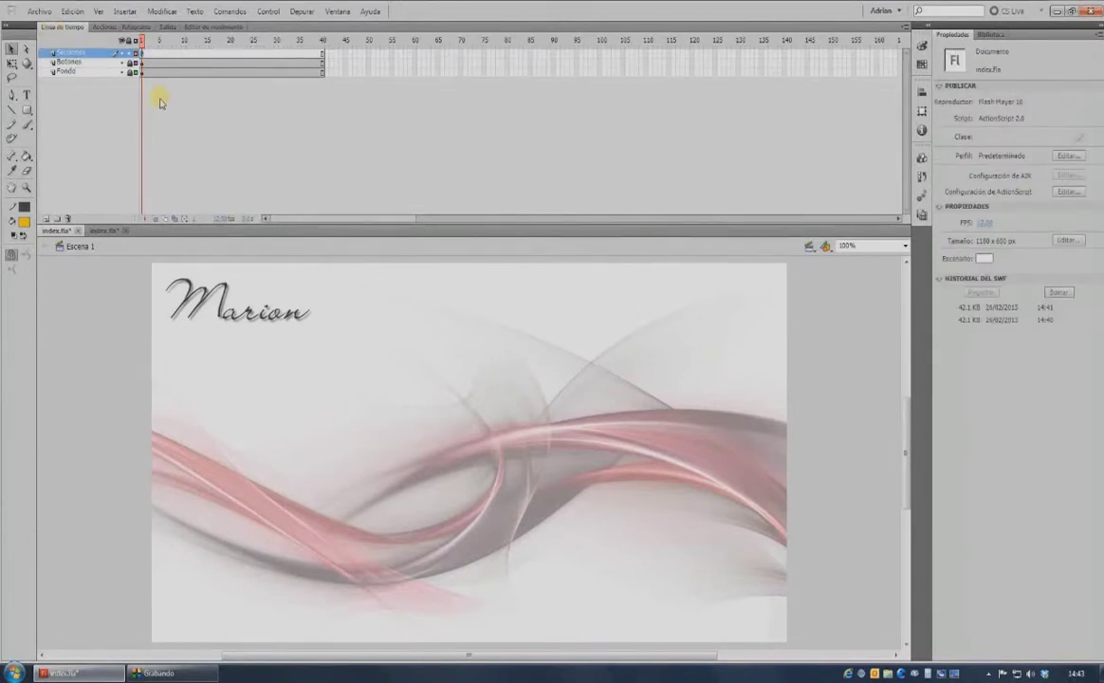
Insert blank keyframes at frames 10, 20 and 30 on the Secciones layer.
{"action": "left_click", "coordinate": [143, 54]}
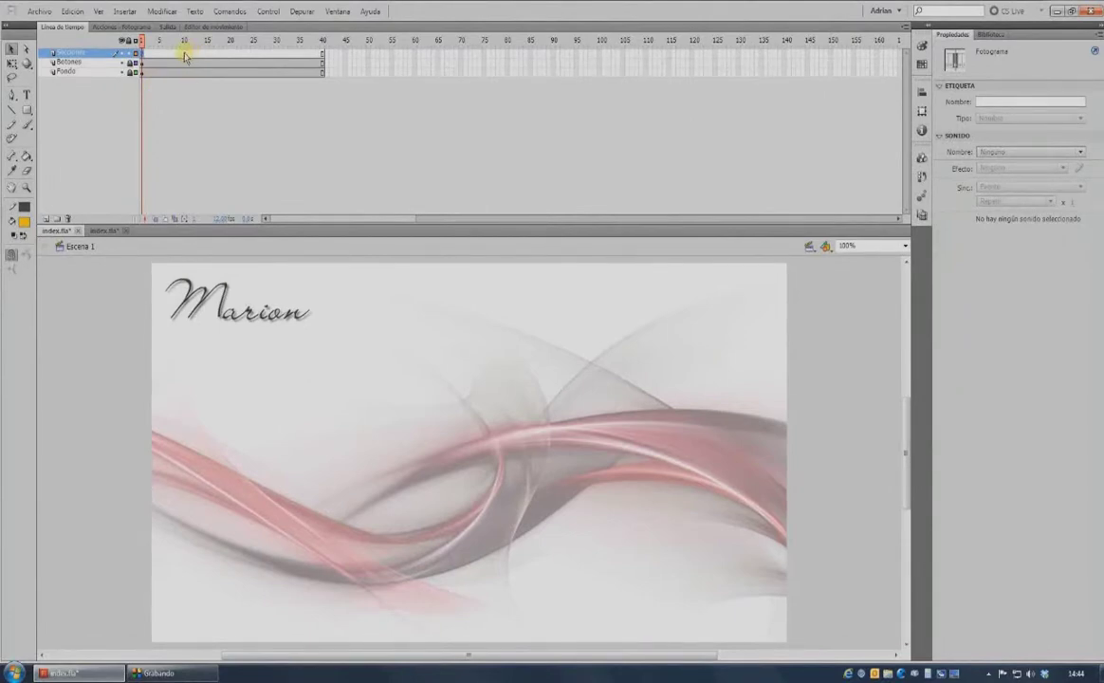
{"action": "left_click", "coordinate": [185, 55]}
{"action": "key", "text": "F7"}
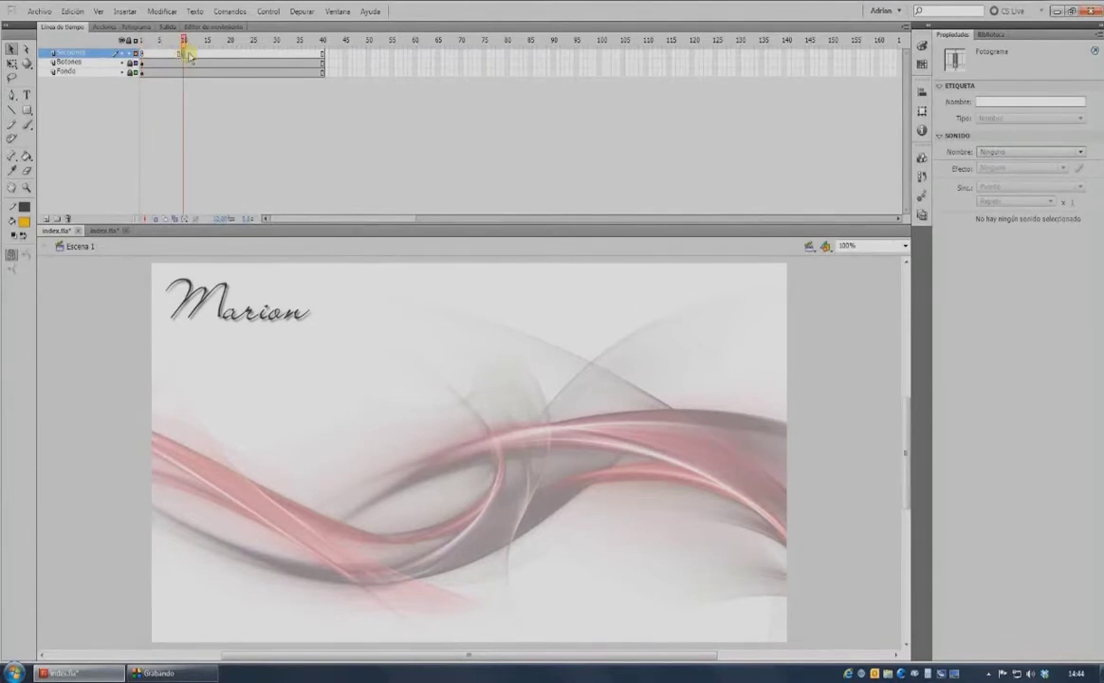
{"action": "left_click", "coordinate": [229, 55]}
{"action": "key", "text": "F7"}
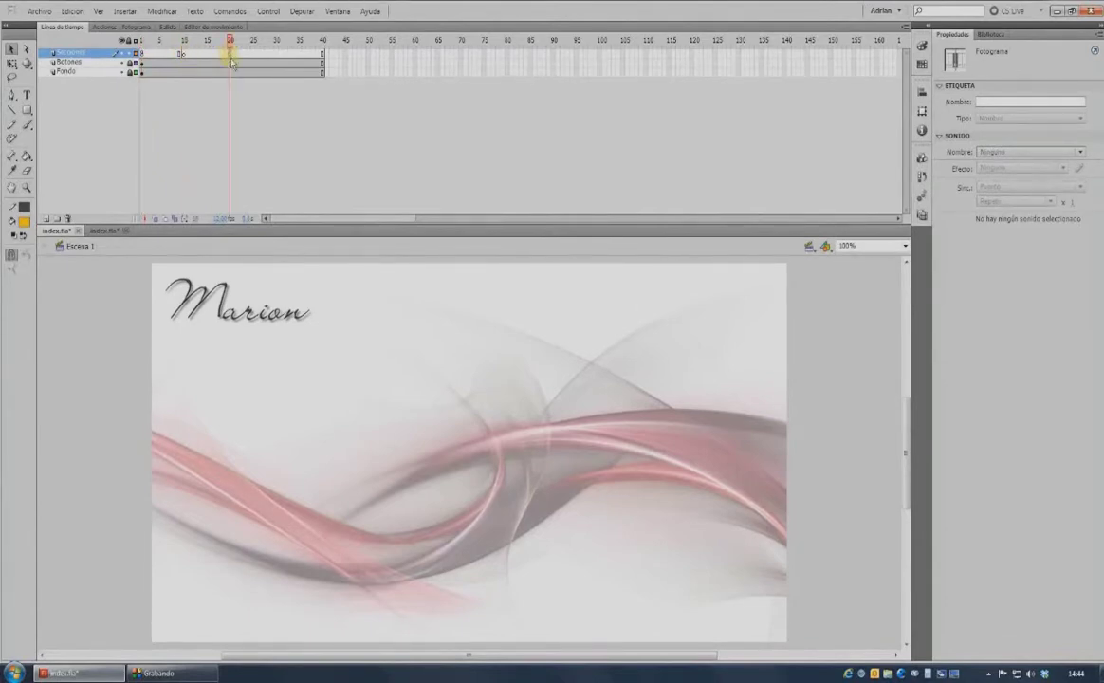
{"action": "left_click", "coordinate": [276, 55]}
{"action": "key", "text": "F7"}
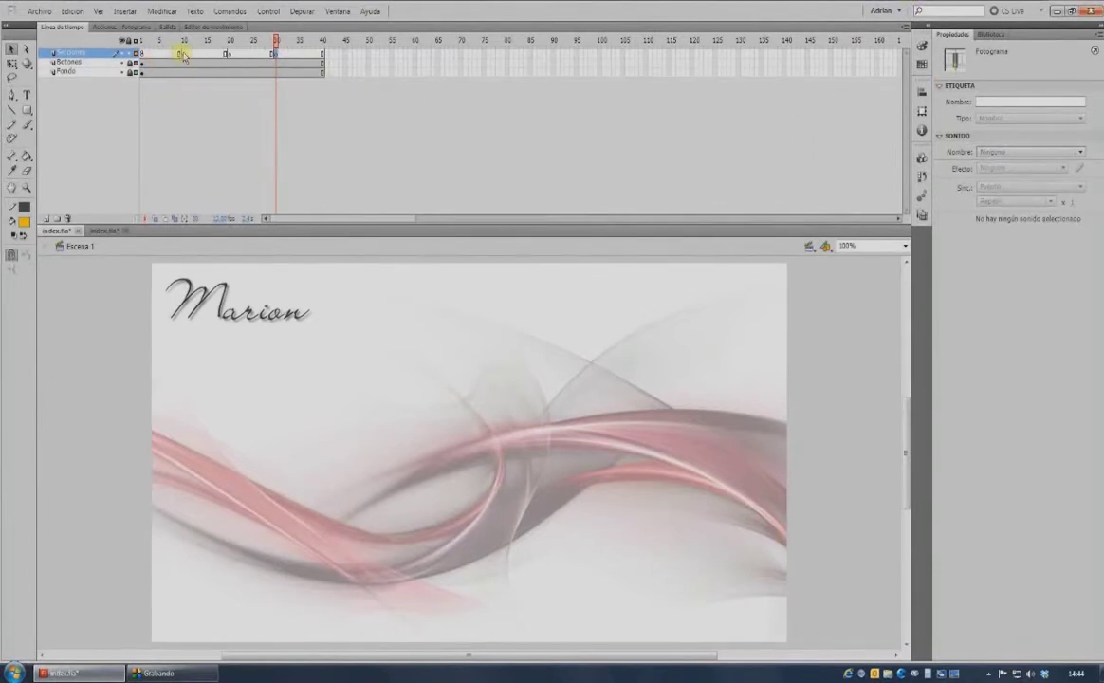
Label frame 1 'Inicio' and frame 10 'Colecciones'.
{"action": "left_click", "coordinate": [143, 54]}
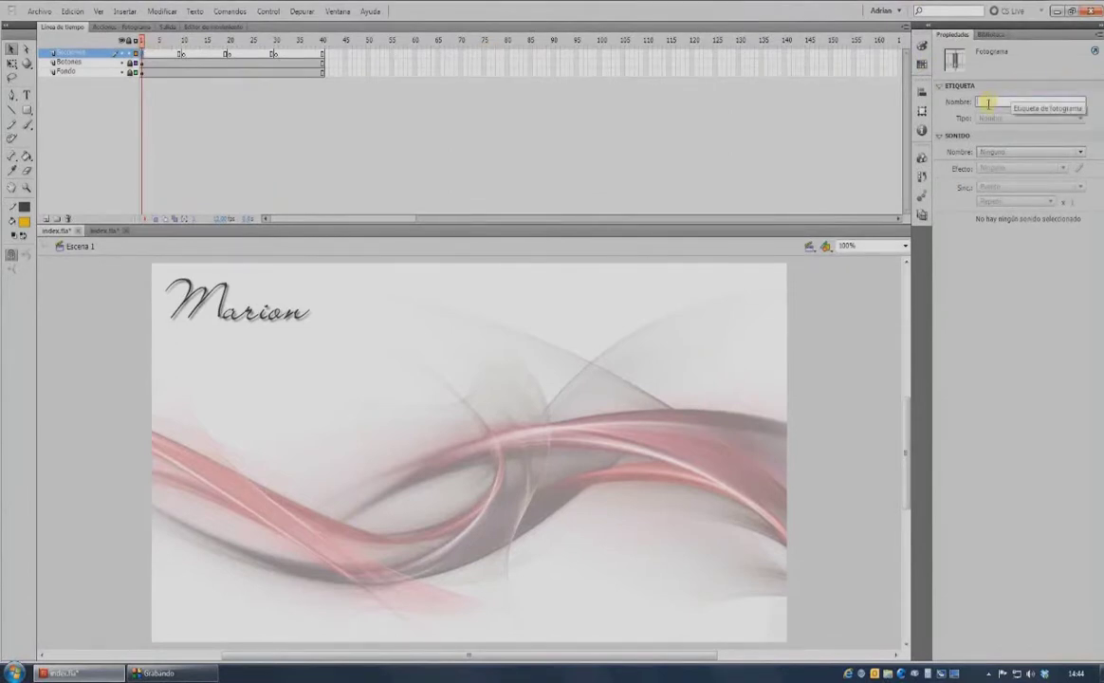
{"action": "left_click", "coordinate": [987, 102]}
{"action": "type", "text": "Inicio"}
{"action": "key", "text": "Return"}
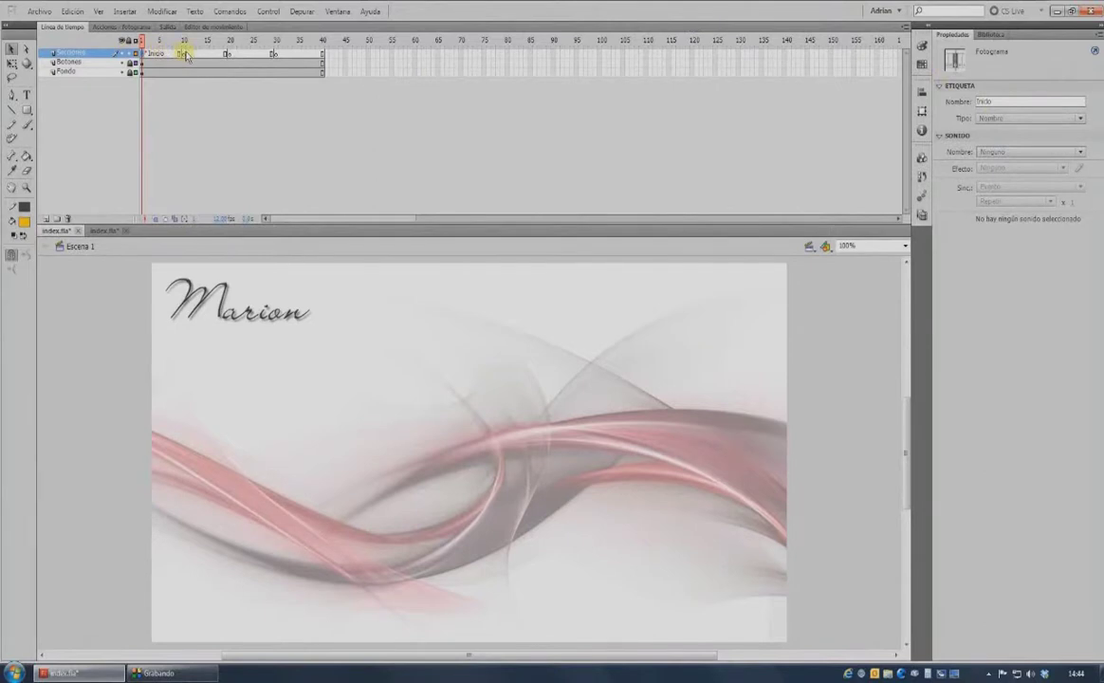
{"action": "left_click", "coordinate": [185, 54]}
{"action": "left_click", "coordinate": [1036, 100]}
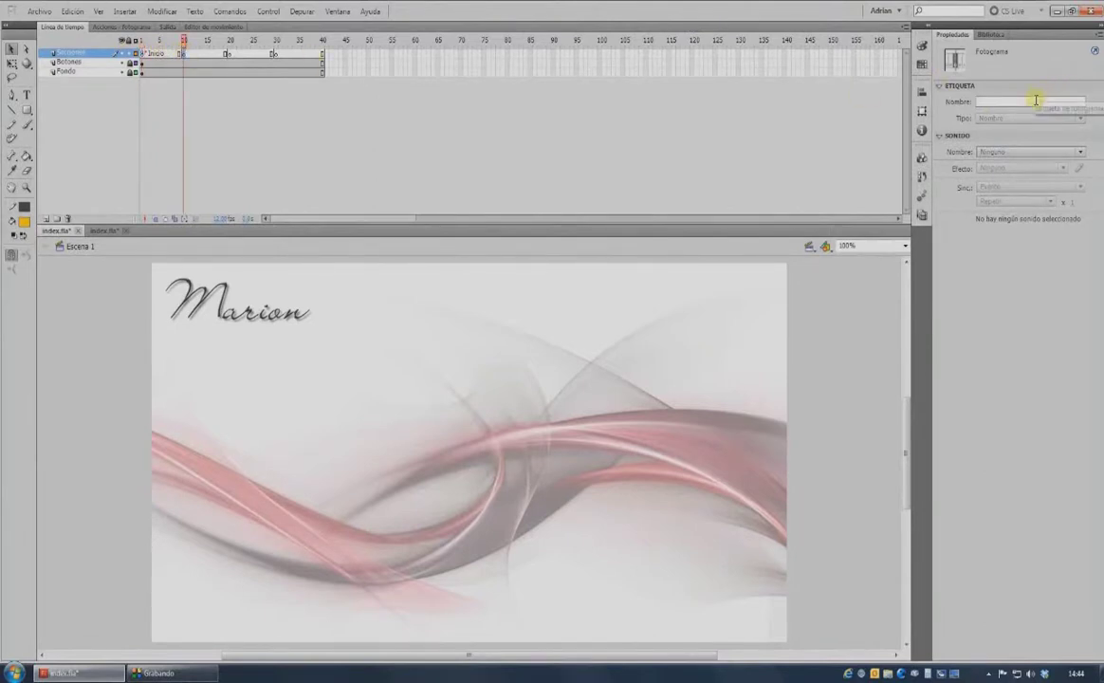
{"action": "type", "text": "Cont"}
{"action": "type", "text": "ecciones"}
{"action": "key", "text": "Return"}
Label frame 20 'Nosotros' and frame 30 'Contacto'.
{"action": "left_click", "coordinate": [230, 42]}
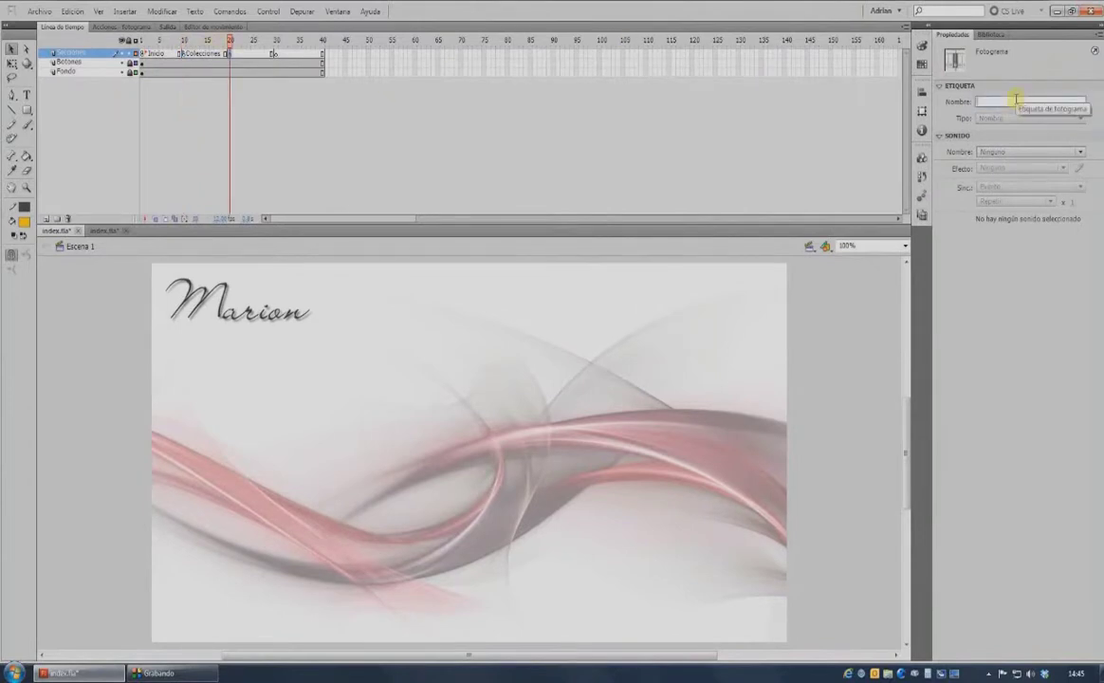
{"action": "left_click", "coordinate": [1016, 101]}
{"action": "type", "text": "Nosotros"}
{"action": "key", "text": "Return"}
{"action": "left_click", "coordinate": [276, 54]}
{"action": "left_click", "coordinate": [1028, 101]}
{"action": "type", "text": "Contact"}
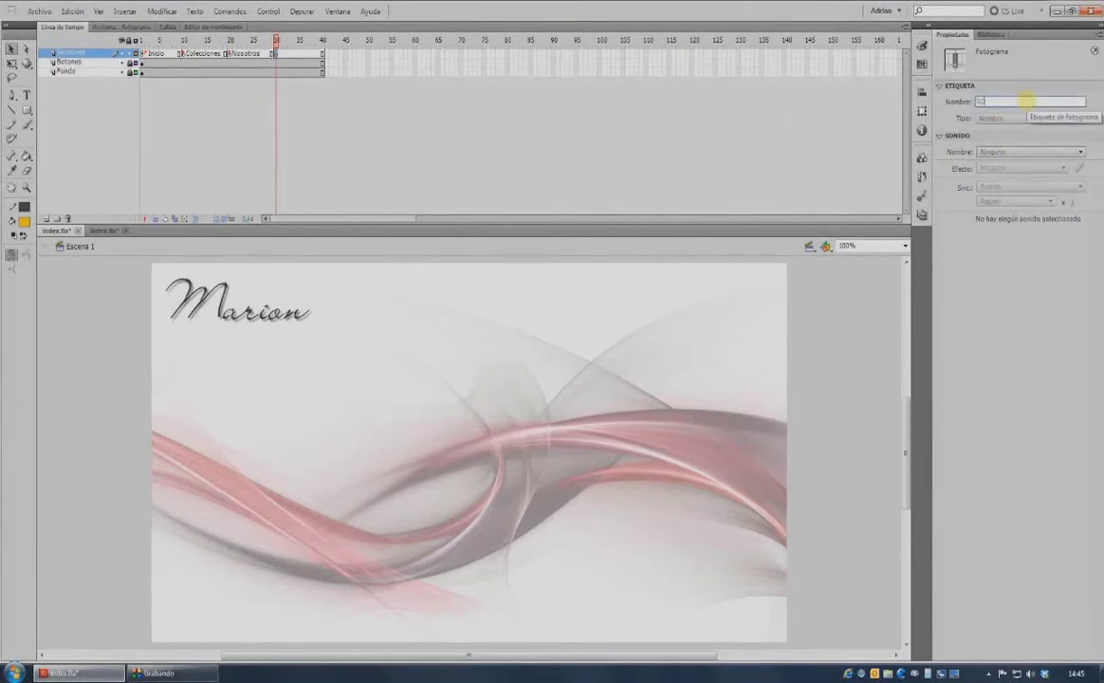
{"action": "type", "text": "o"}
{"action": "key", "text": "Return"}
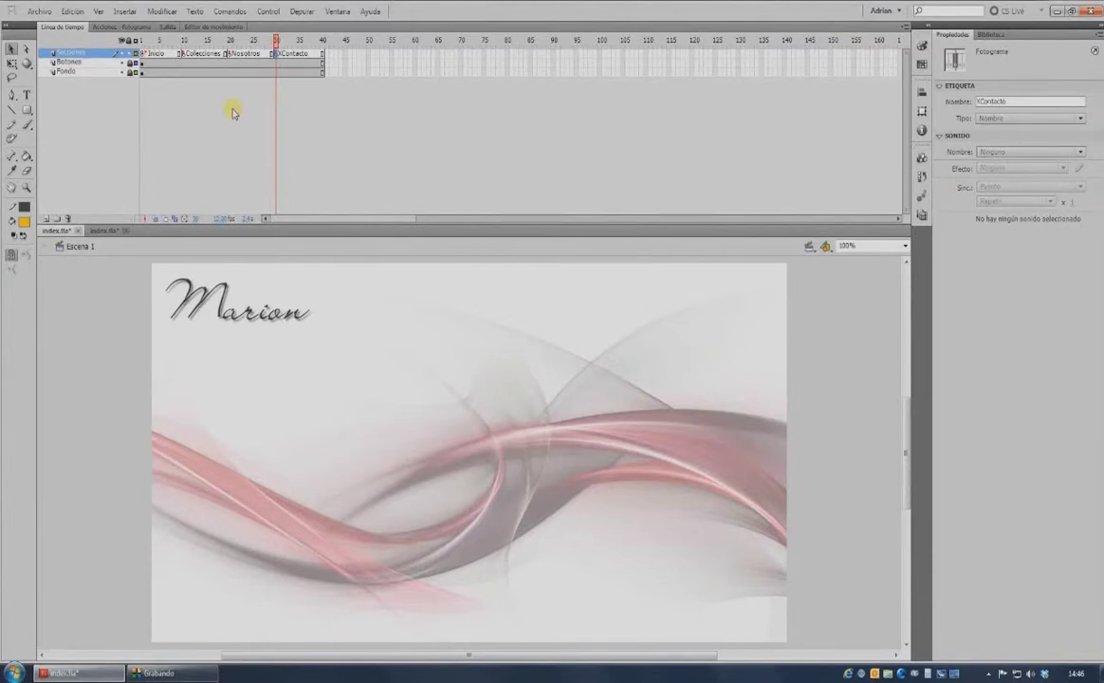
Import foto1.png through foto4.png into the library.
{"action": "left_click", "coordinate": [39, 11]}
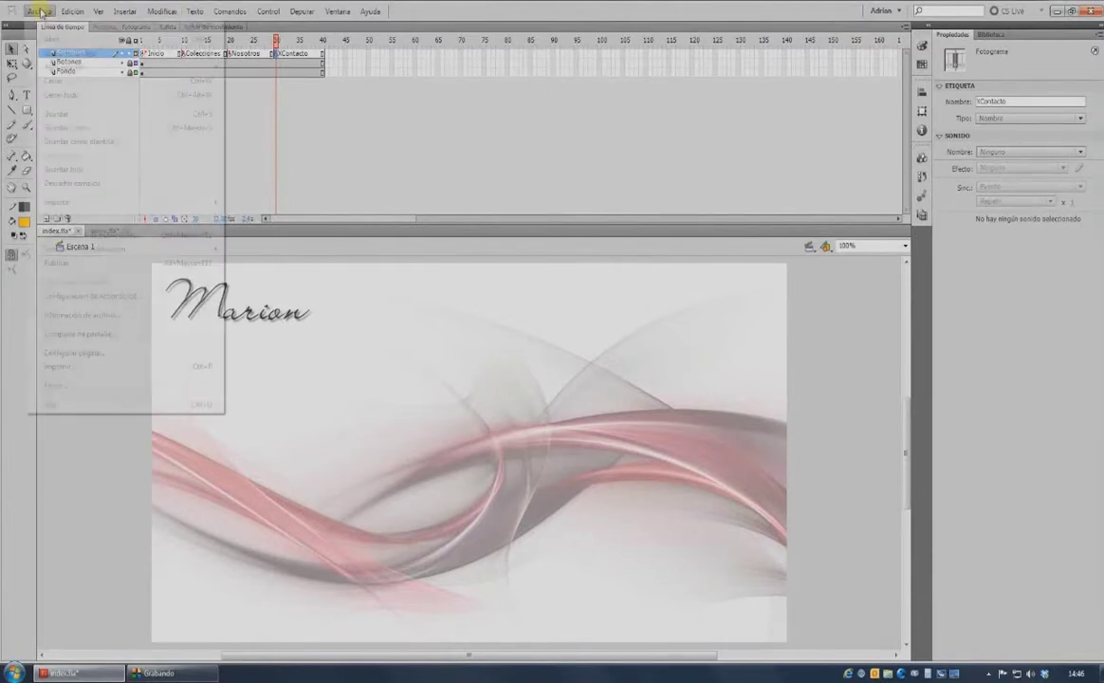
{"action": "mouse_move", "coordinate": [225, 201]}
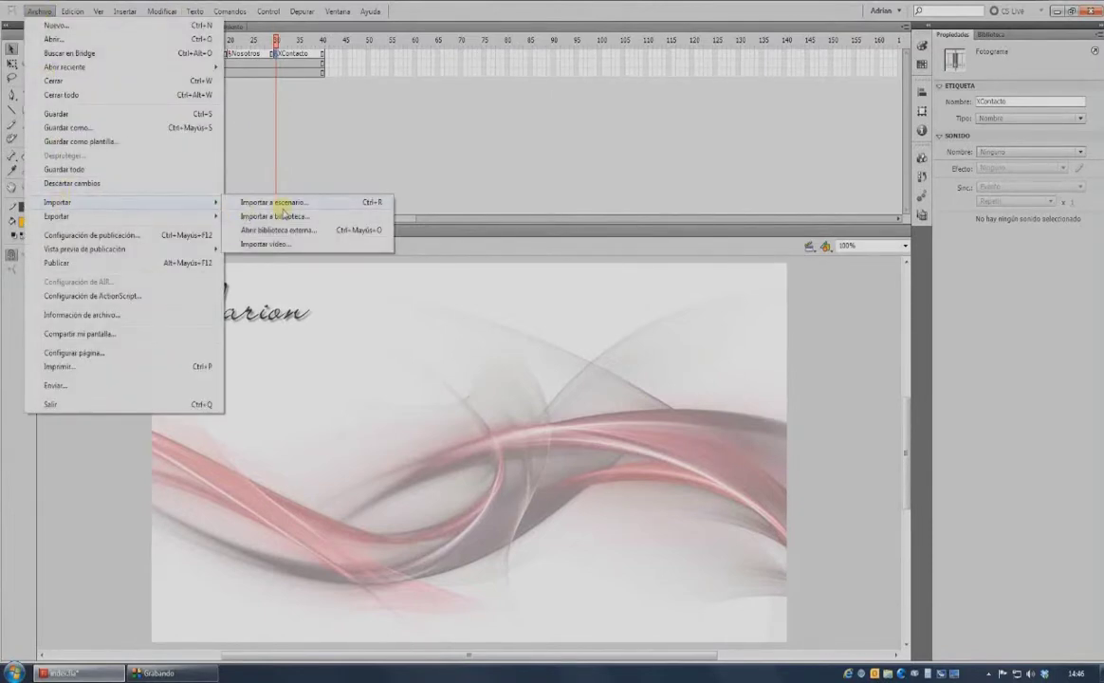
{"action": "left_click", "coordinate": [282, 214]}
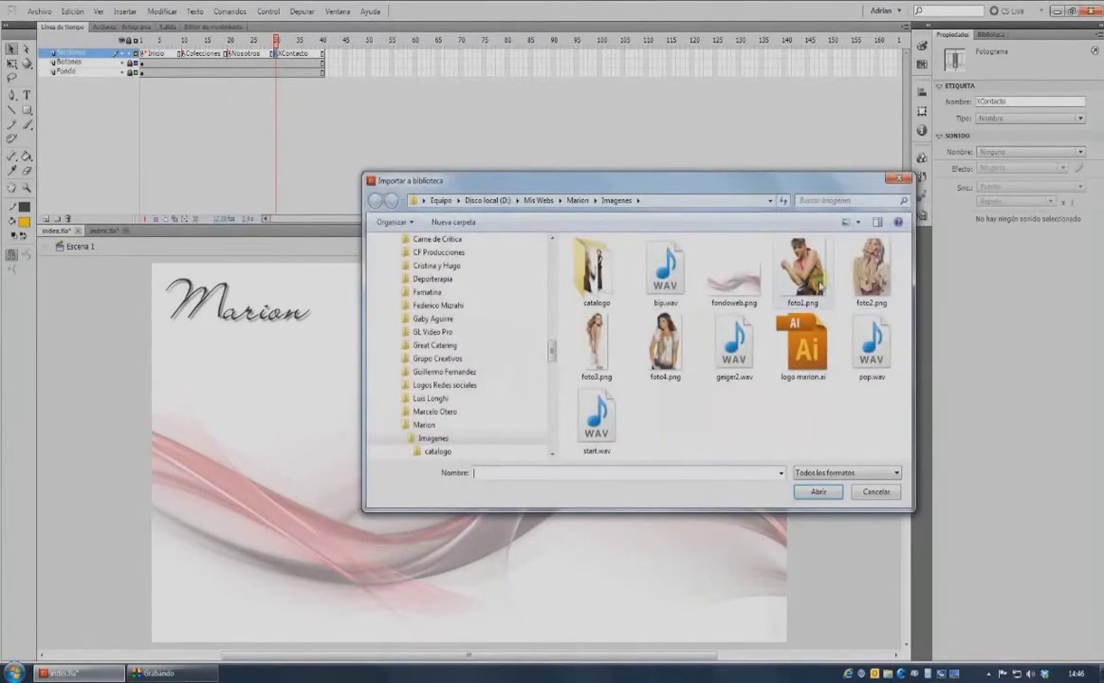
{"action": "left_click", "coordinate": [811, 277]}
{"action": "left_click", "coordinate": [868, 270], "text": "ctrl"}
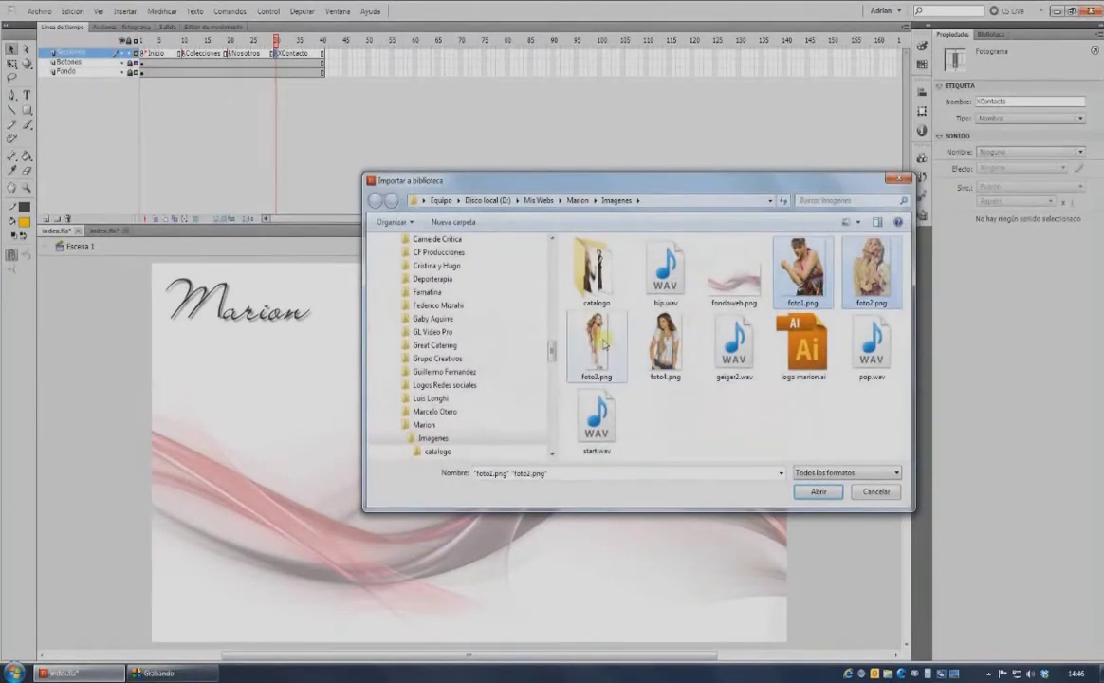
{"action": "left_click", "coordinate": [596, 343], "text": "ctrl"}
{"action": "left_click", "coordinate": [665, 345], "text": "ctrl"}
{"action": "left_click", "coordinate": [815, 492]}
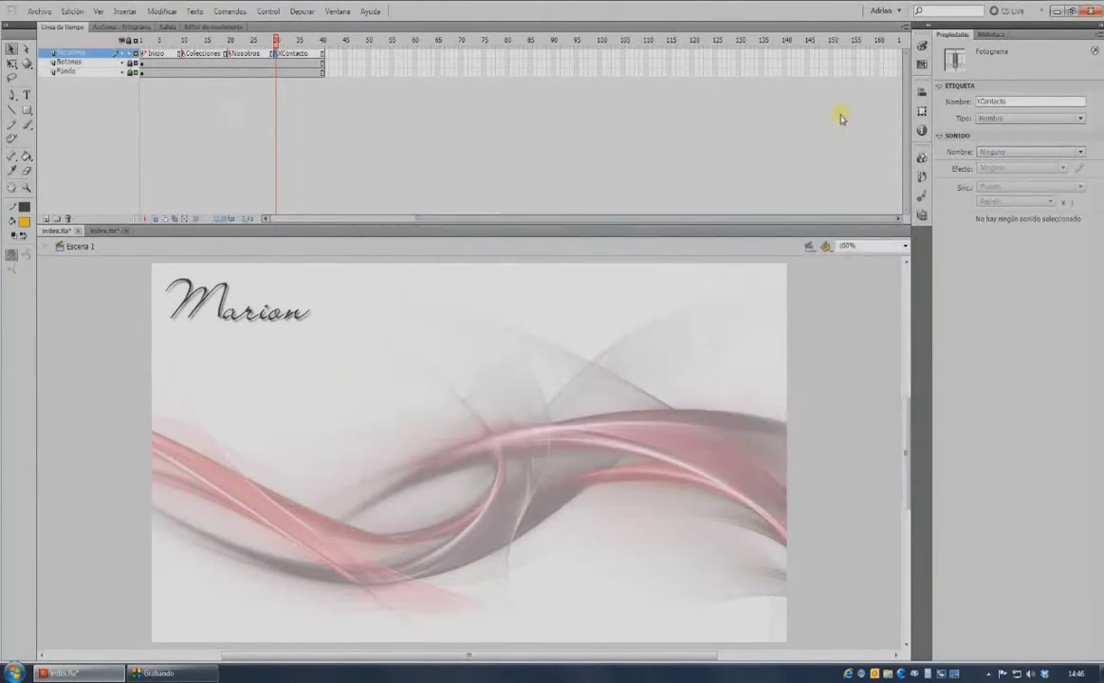
Delete the unused Simbolo 5 to Simbolo 8 symbols from the library.
{"action": "left_click", "coordinate": [993, 34]}
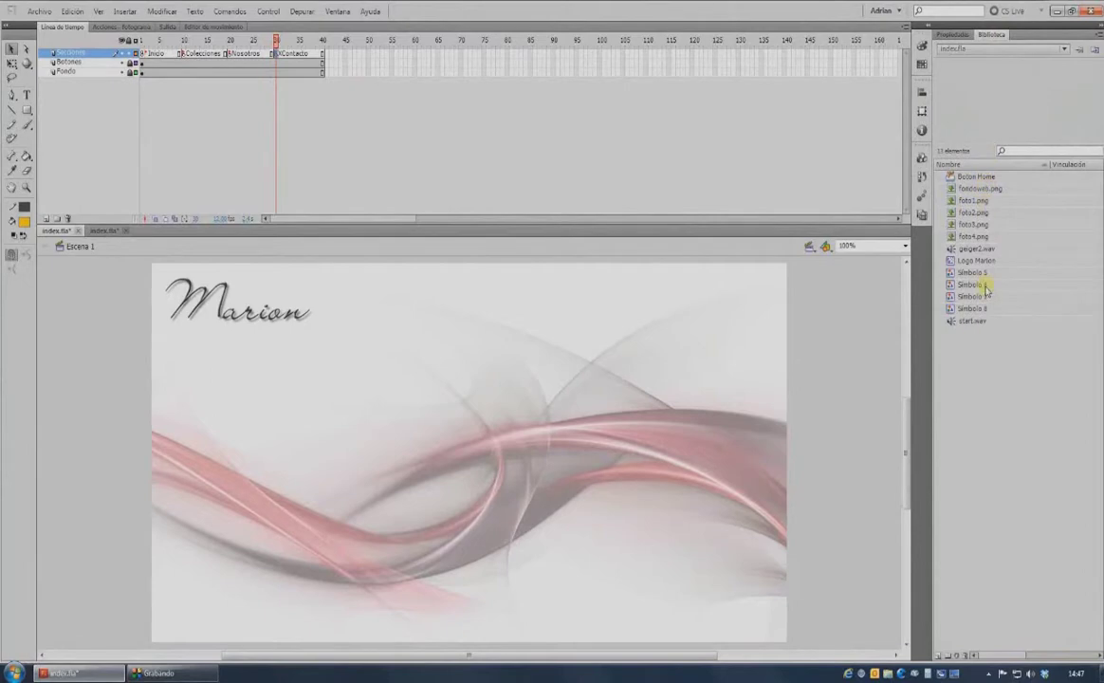
{"action": "left_click", "coordinate": [972, 201]}
{"action": "left_click", "coordinate": [972, 212]}
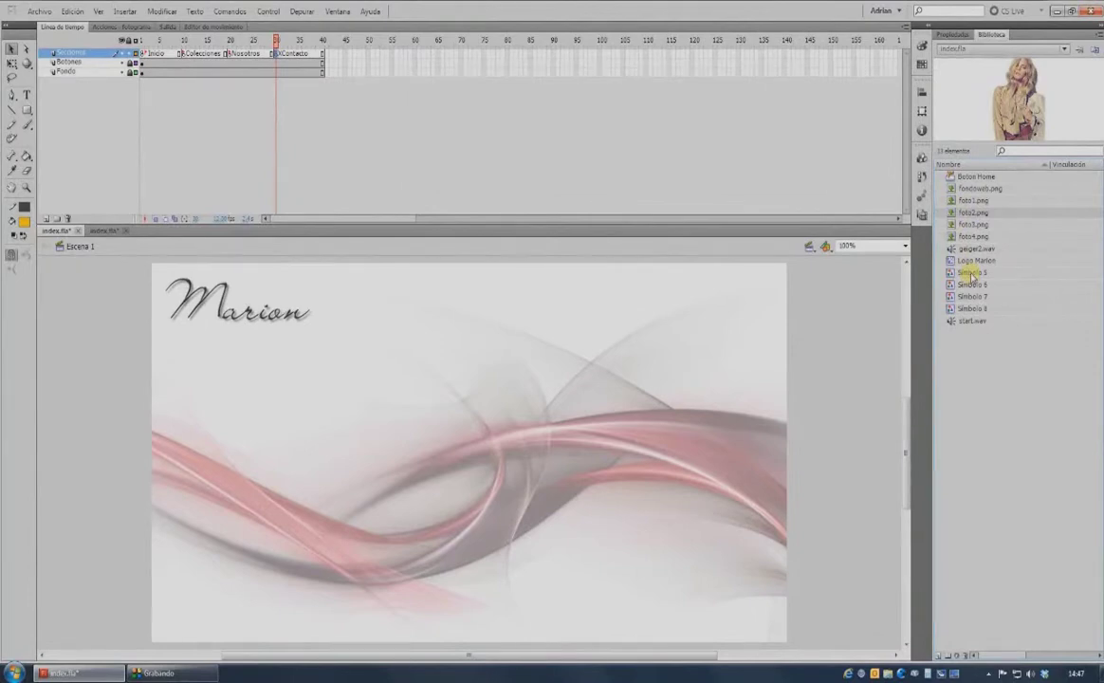
{"action": "left_click", "coordinate": [972, 274]}
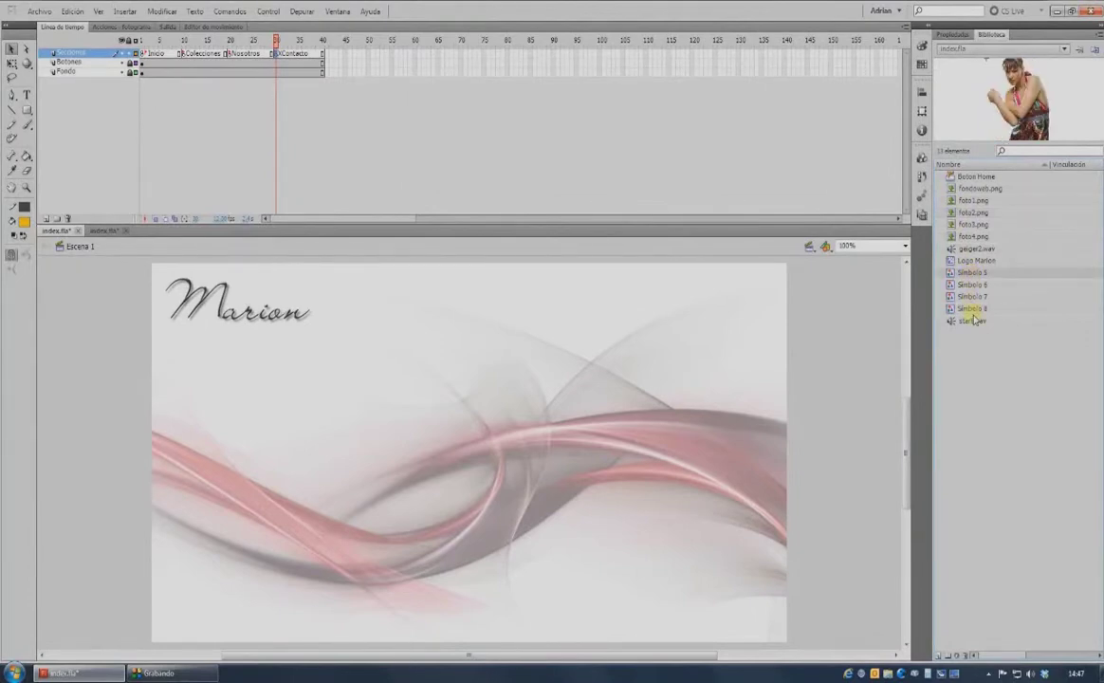
{"action": "left_click", "coordinate": [974, 309], "text": "shift"}
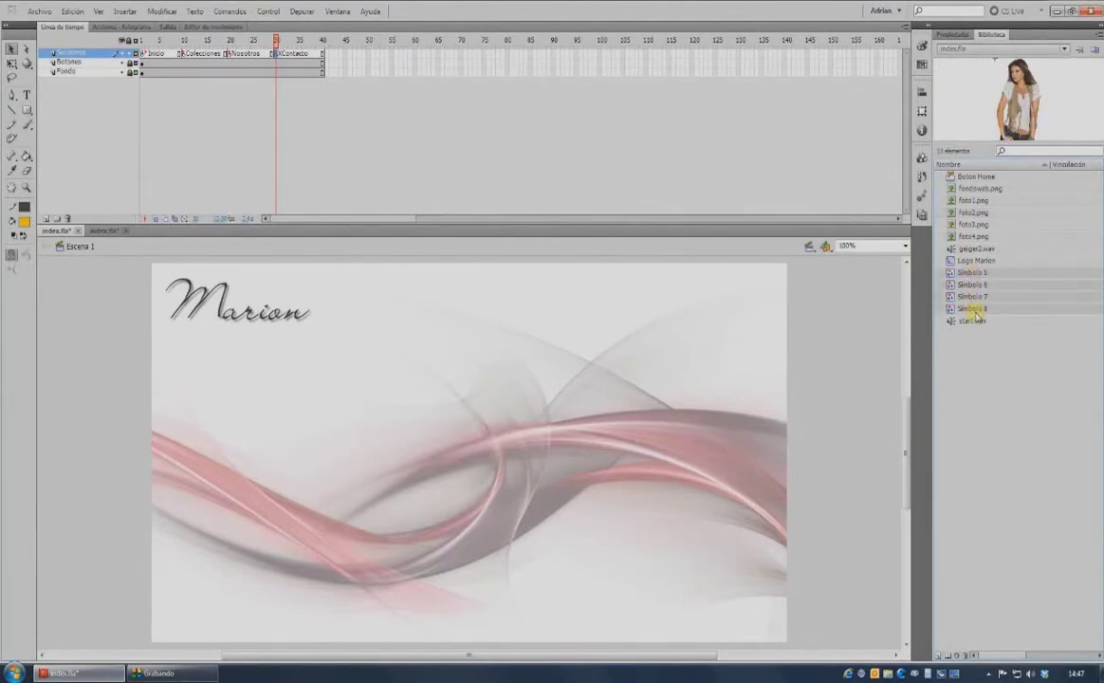
{"action": "key", "text": "Delete"}
{"action": "key", "text": "shift+comma"}
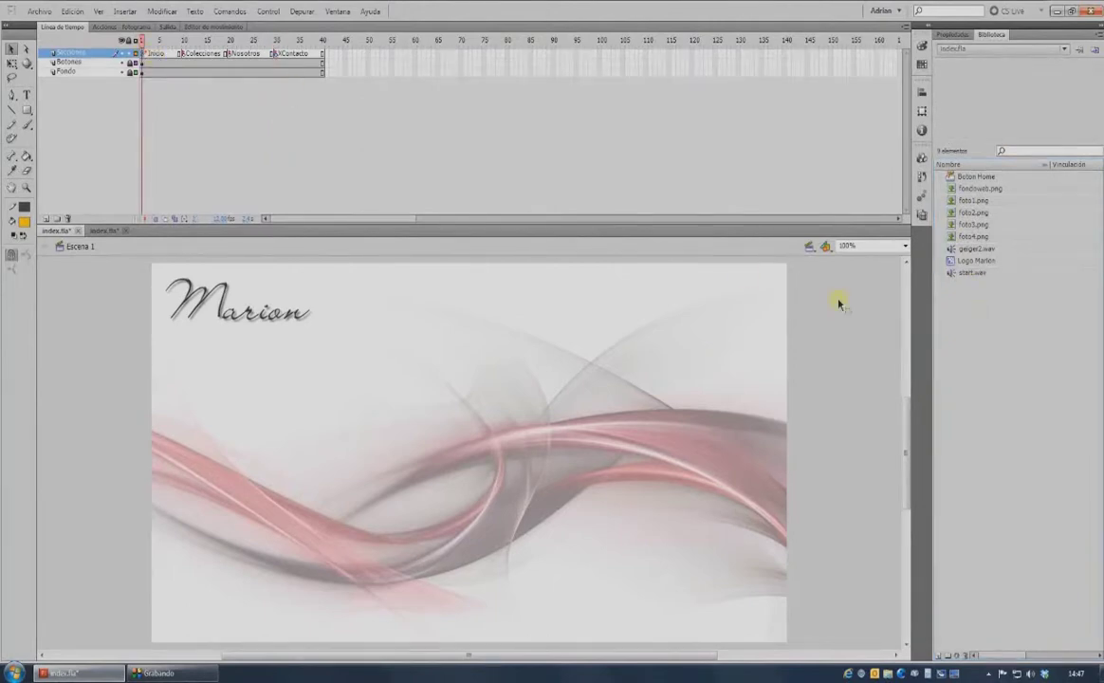
Place foto1 at frame 1 and foto2 at frame 10, aligned to the stage's right edge.
{"action": "left_click_drag", "start_coordinate": [981, 202], "coordinate": [663, 461]}
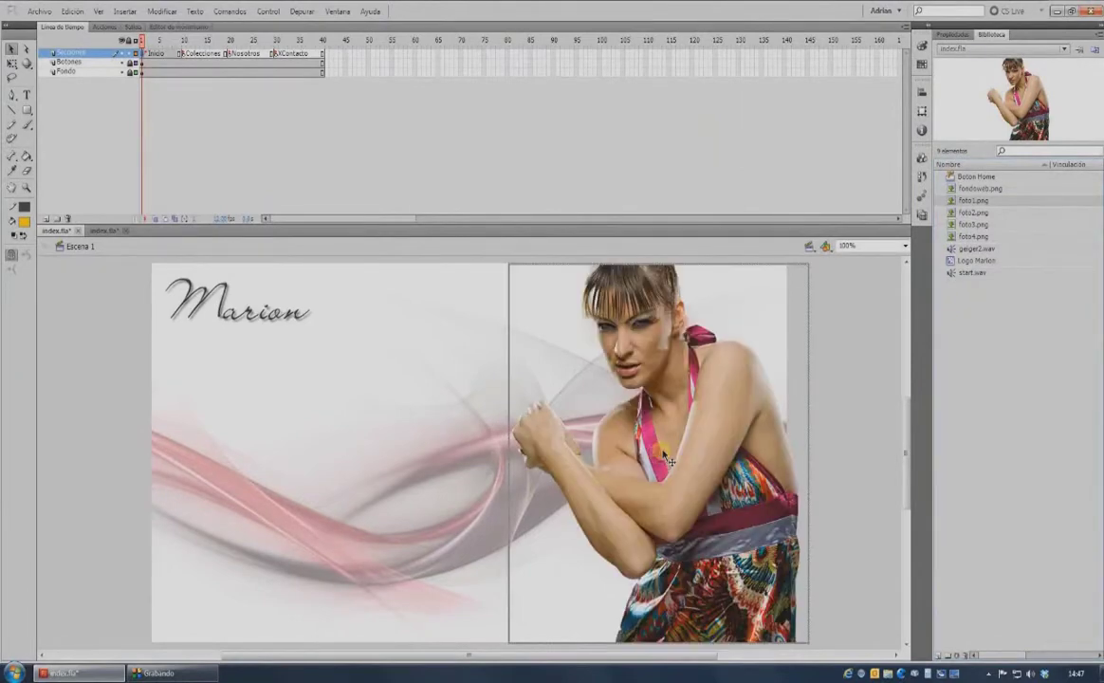
{"action": "key", "text": "ctrl+k"}
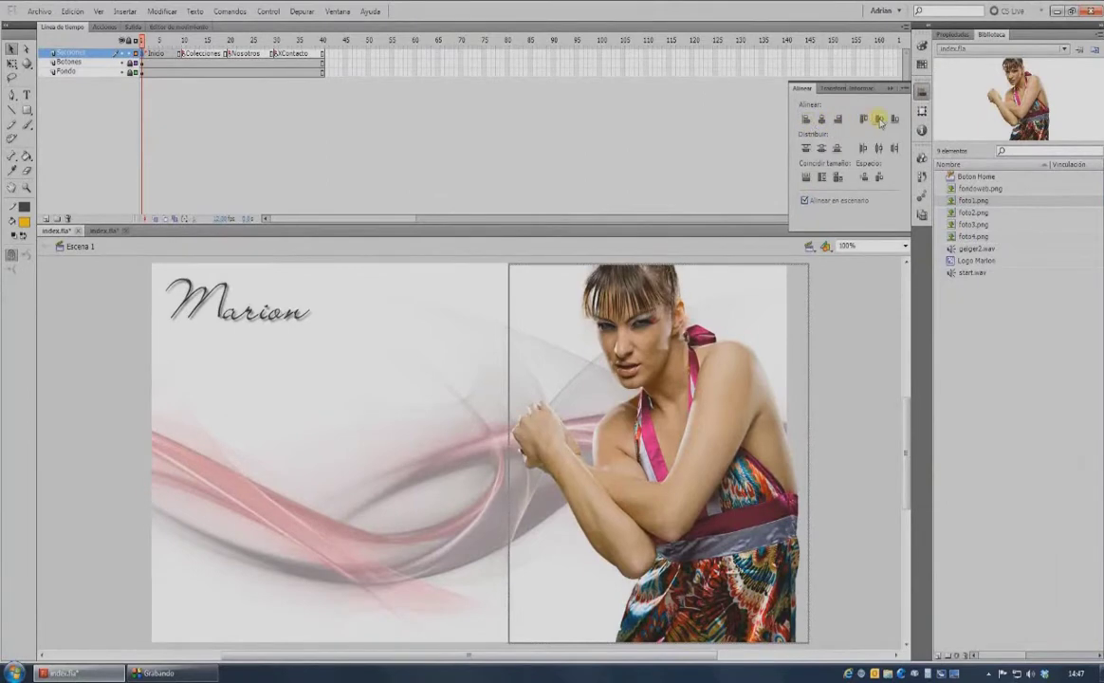
{"action": "left_click", "coordinate": [860, 327]}
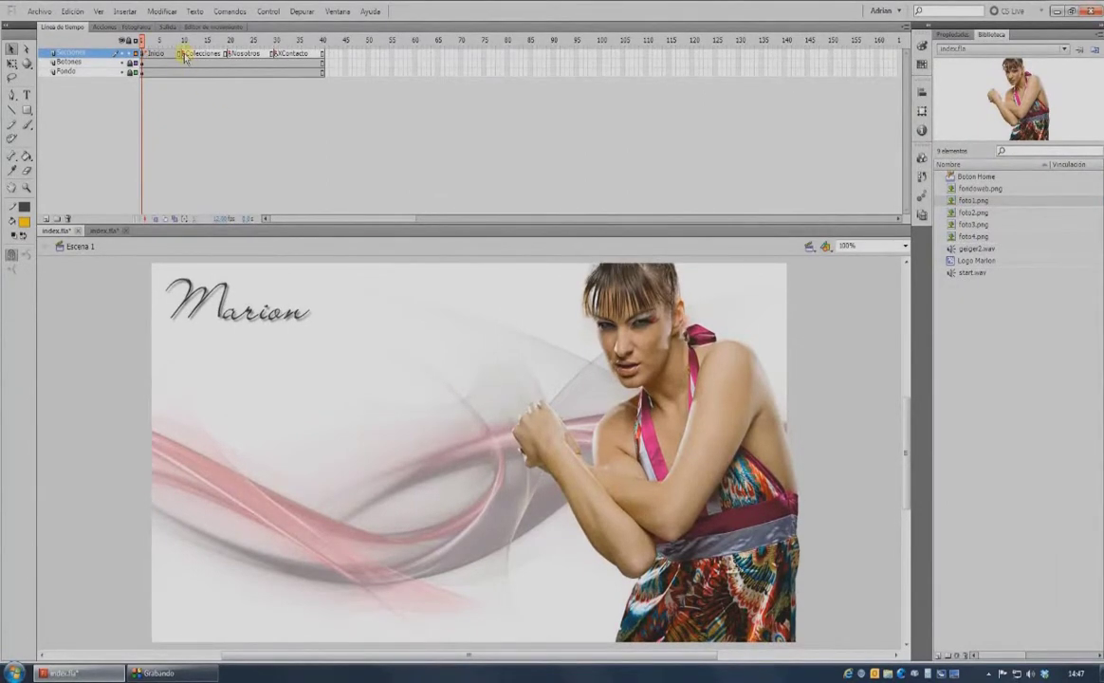
{"action": "left_click", "coordinate": [186, 56]}
{"action": "left_click_drag", "start_coordinate": [977, 213], "coordinate": [665, 450]}
{"action": "key", "text": "ctrl+k"}
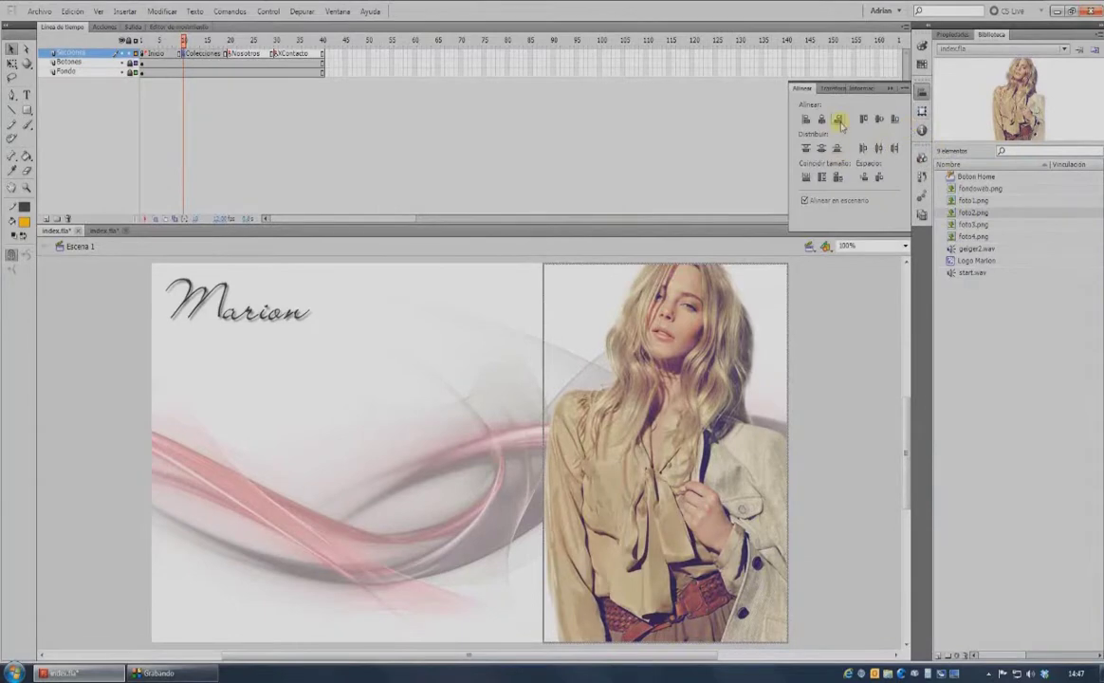
Place foto3 at frame 20 and foto4 at frame 30, aligned to the stage's right edge.
{"action": "left_click", "coordinate": [231, 54]}
{"action": "left_click_drag", "start_coordinate": [973, 224], "coordinate": [711, 453]}
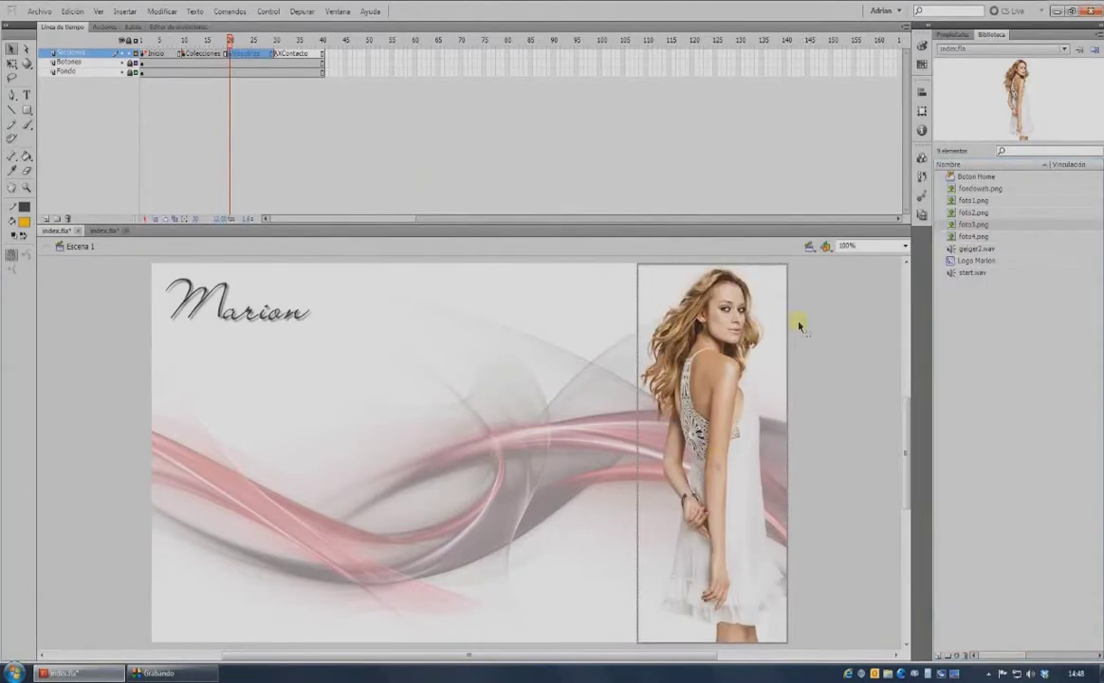
{"action": "left_click", "coordinate": [921, 91]}
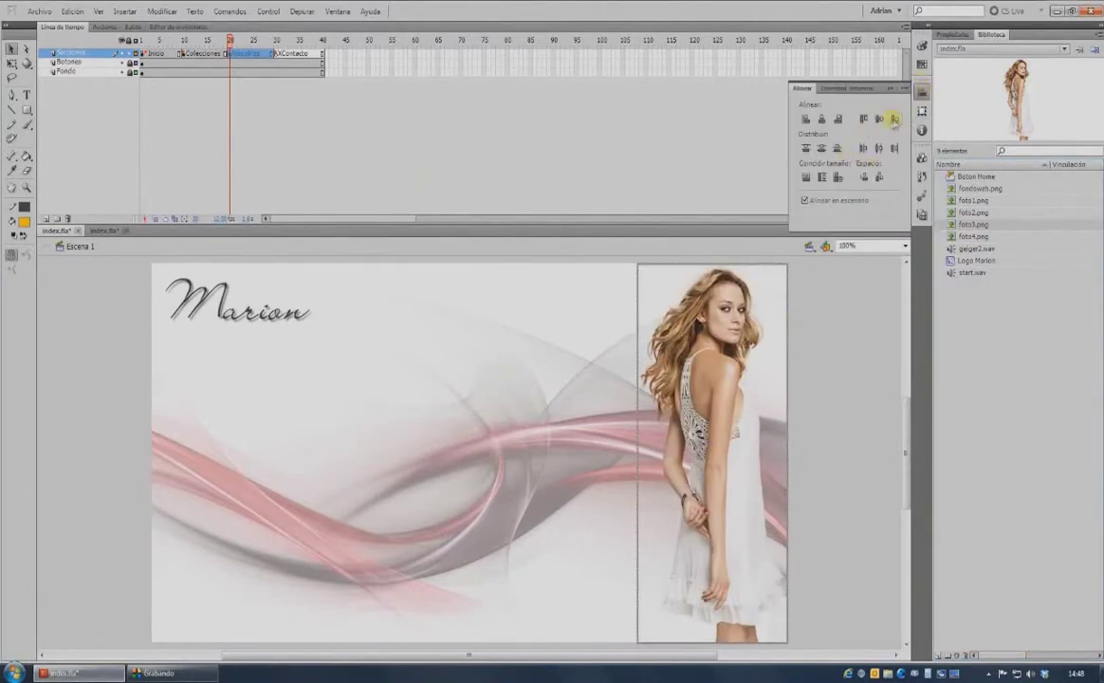
{"action": "left_click", "coordinate": [276, 41]}
{"action": "left_click_drag", "start_coordinate": [973, 236], "coordinate": [676, 451]}
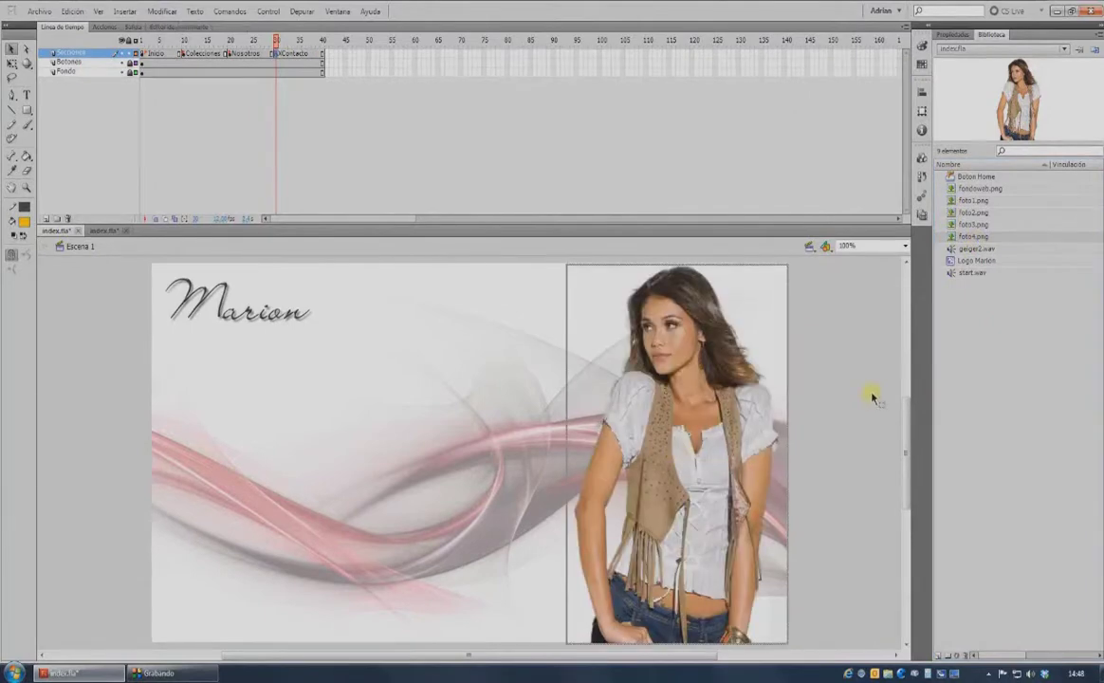
{"action": "left_click", "coordinate": [921, 91]}
{"action": "left_click", "coordinate": [838, 119]}
{"action": "left_click", "coordinate": [823, 296]}
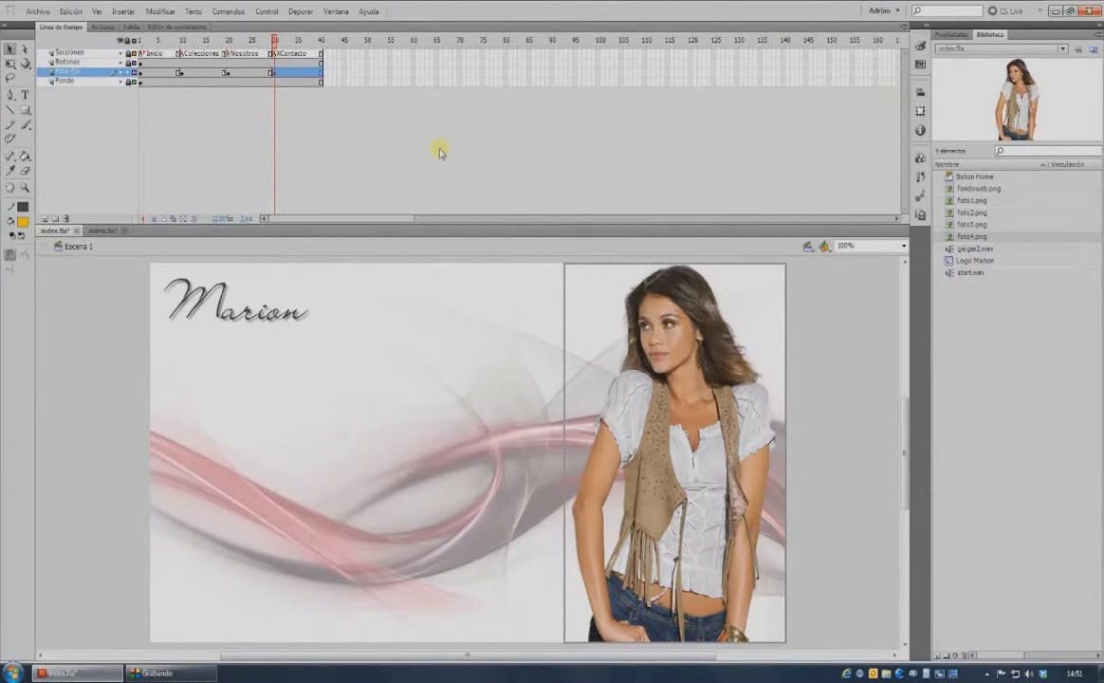
Lock Foto fija, add and rename a new layer above it, and select its frame 10.
{"action": "left_click", "coordinate": [128, 72]}
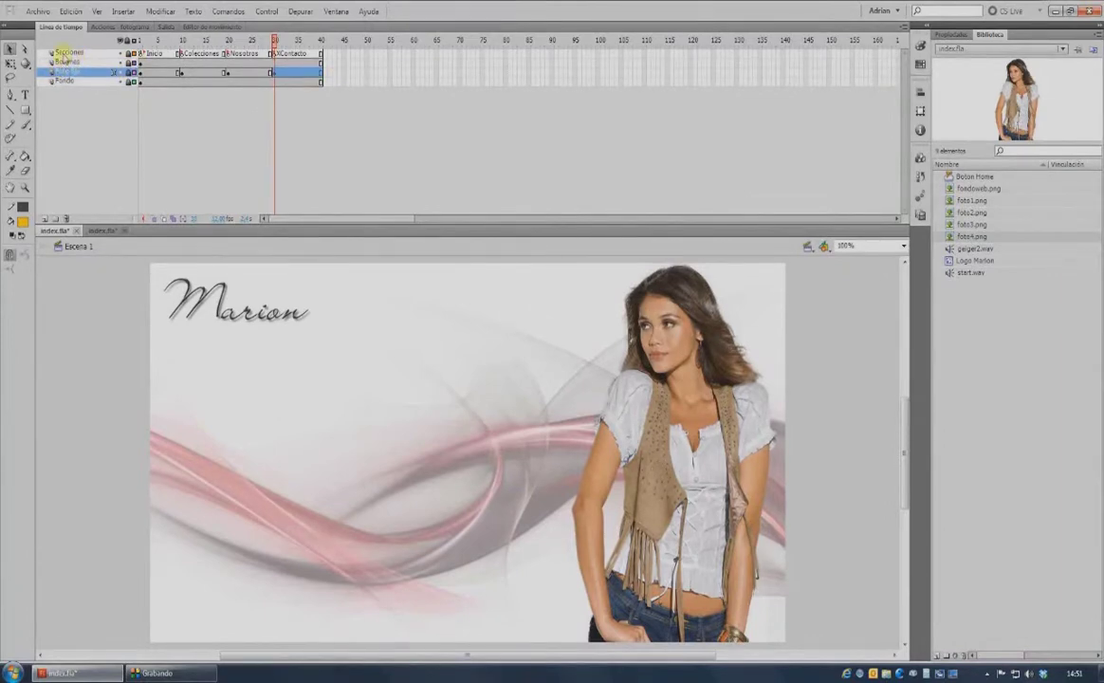
{"action": "left_click", "coordinate": [43, 219]}
{"action": "double_click", "coordinate": [60, 71]}
{"action": "left_click", "coordinate": [182, 72]}
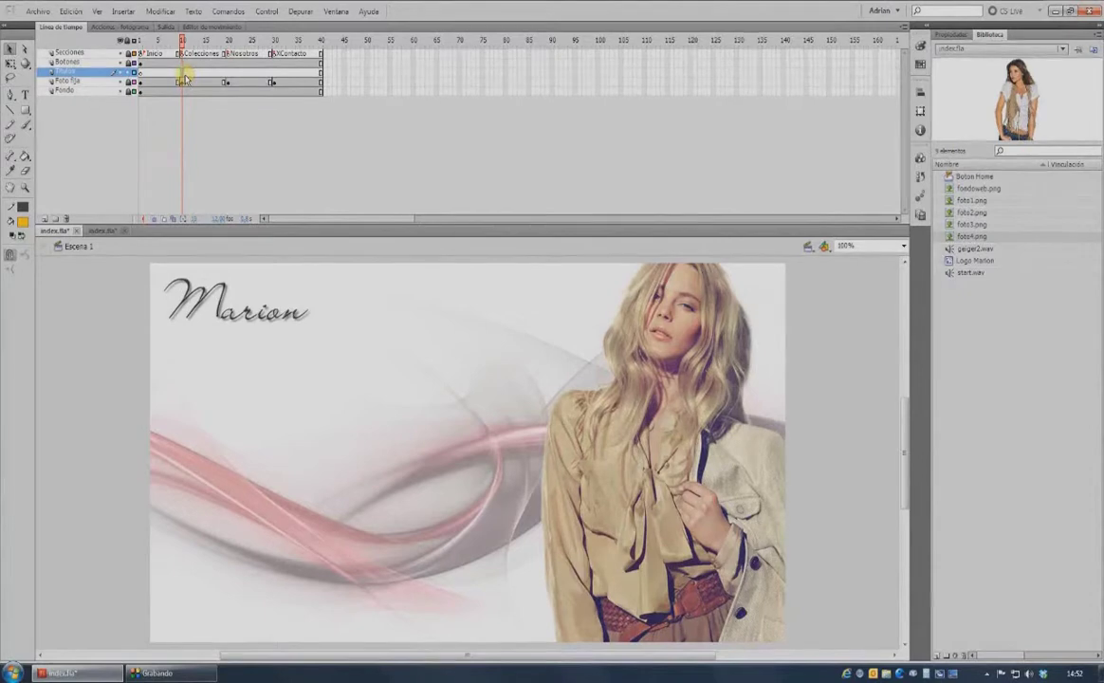
{"action": "left_click", "coordinate": [25, 96]}
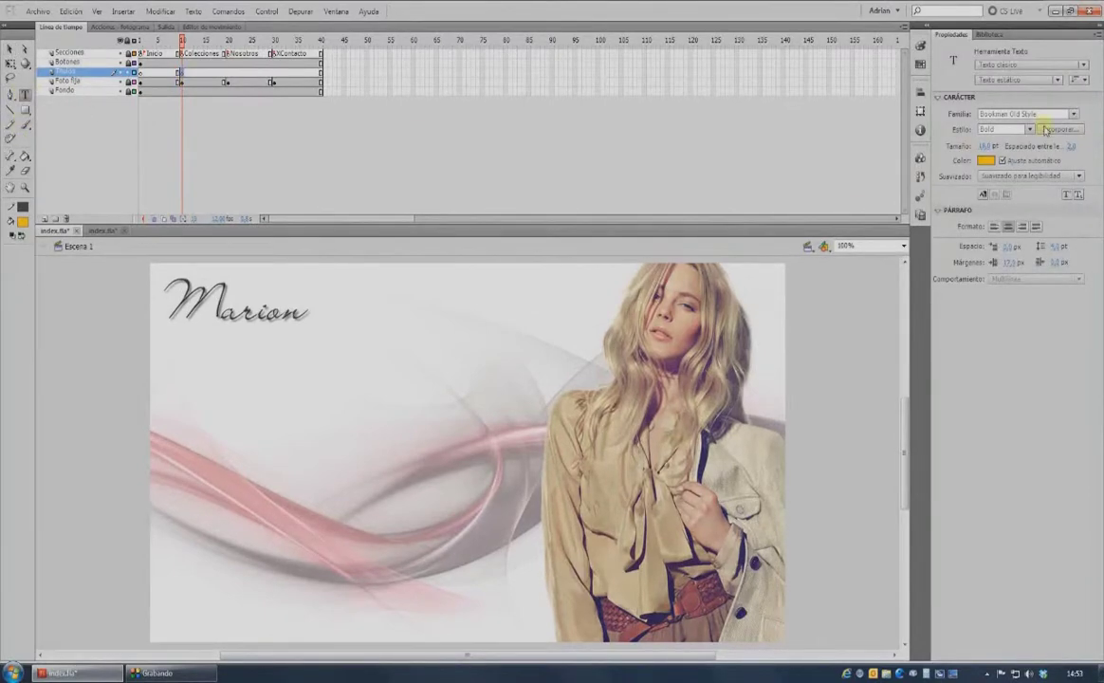
Set the text to JaneAusten font, pink colour and right alignment.
{"action": "left_click", "coordinate": [1077, 115]}
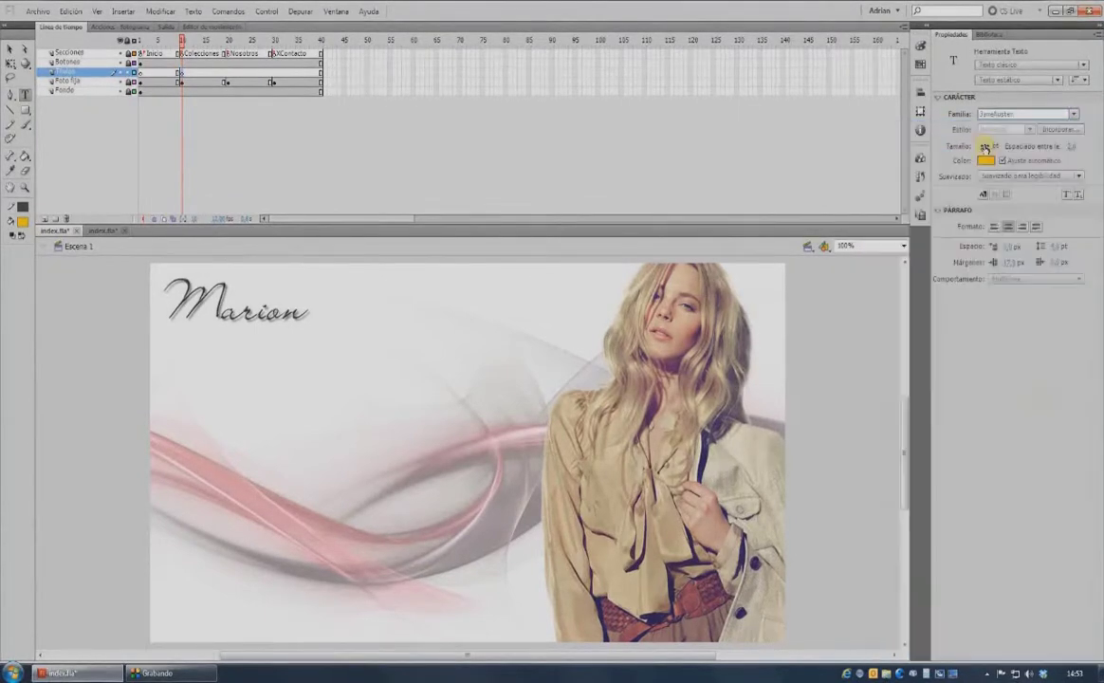
{"action": "left_click", "coordinate": [989, 146]}
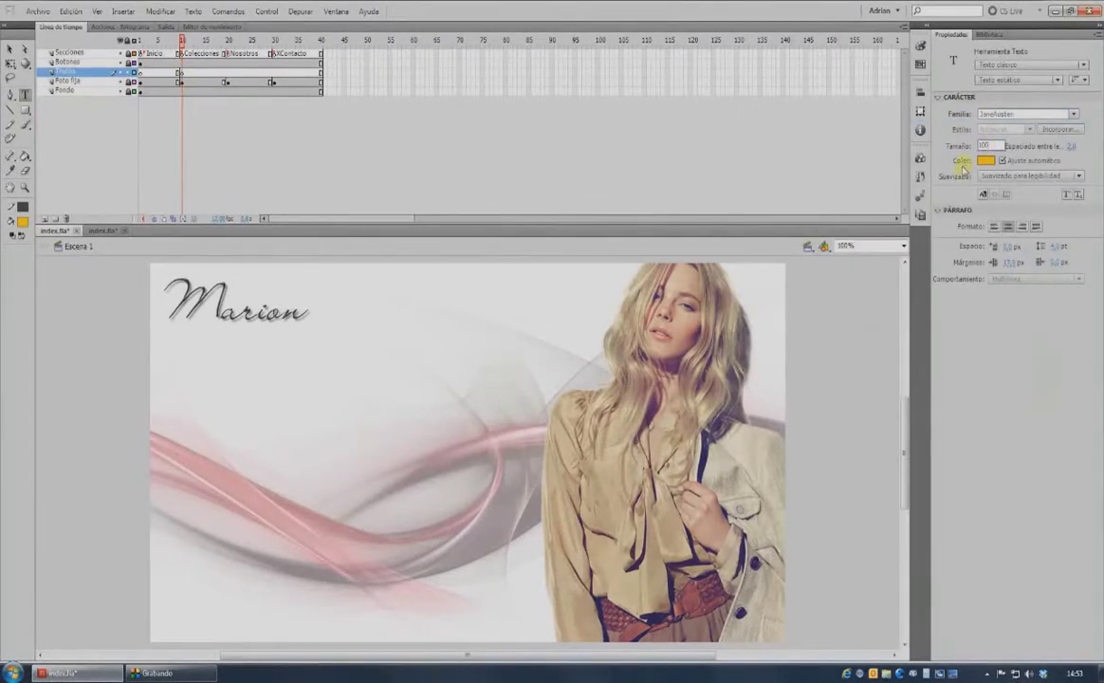
{"action": "left_click", "coordinate": [985, 160]}
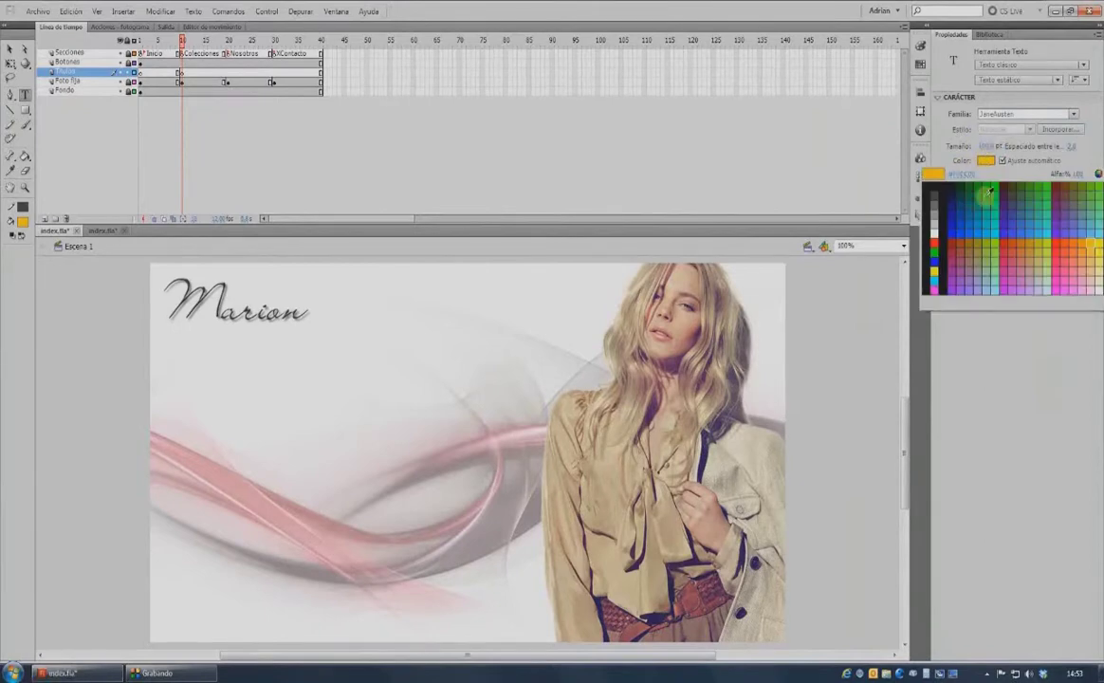
{"action": "left_click", "coordinate": [1008, 268]}
{"action": "left_click", "coordinate": [1036, 227]}
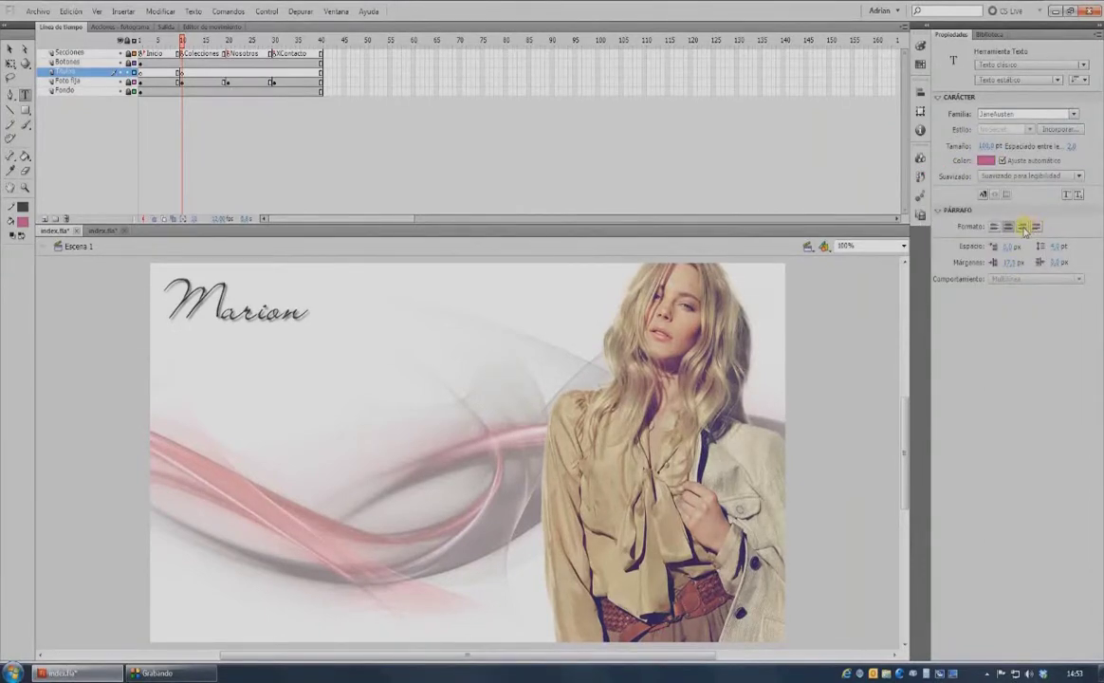
{"action": "left_click", "coordinate": [1023, 228]}
Type 'Colecciones' on the stage and move it over the lower part of the photo.
{"action": "left_click", "coordinate": [317, 400]}
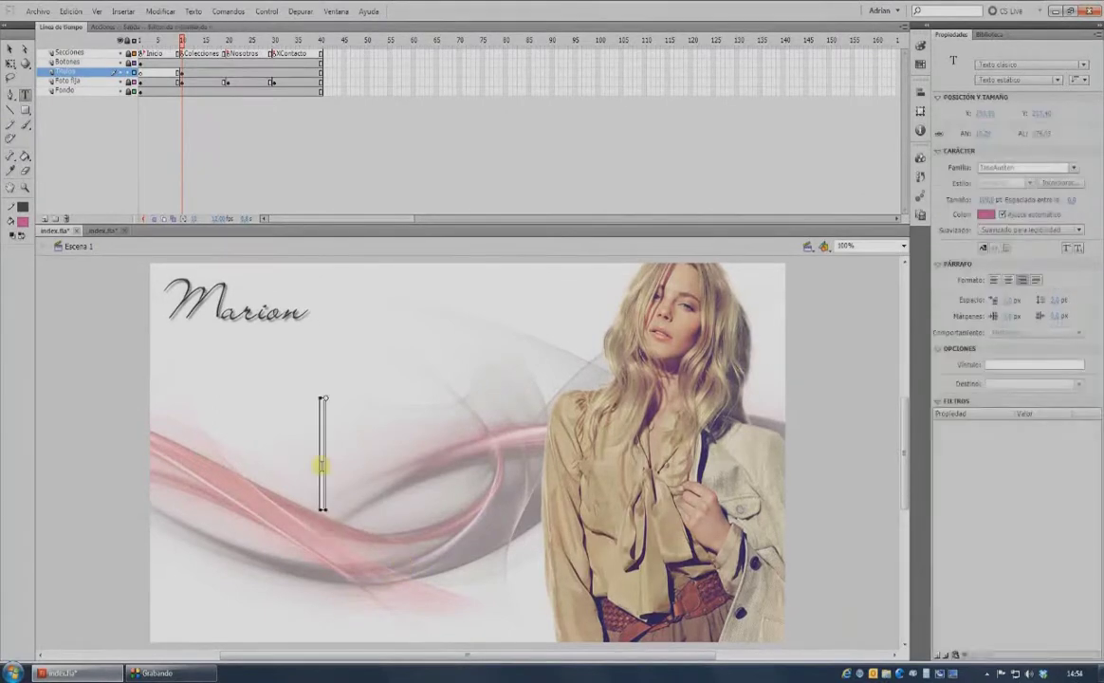
{"action": "type", "text": "Ca"}
{"action": "type", "text": "lecciones"}
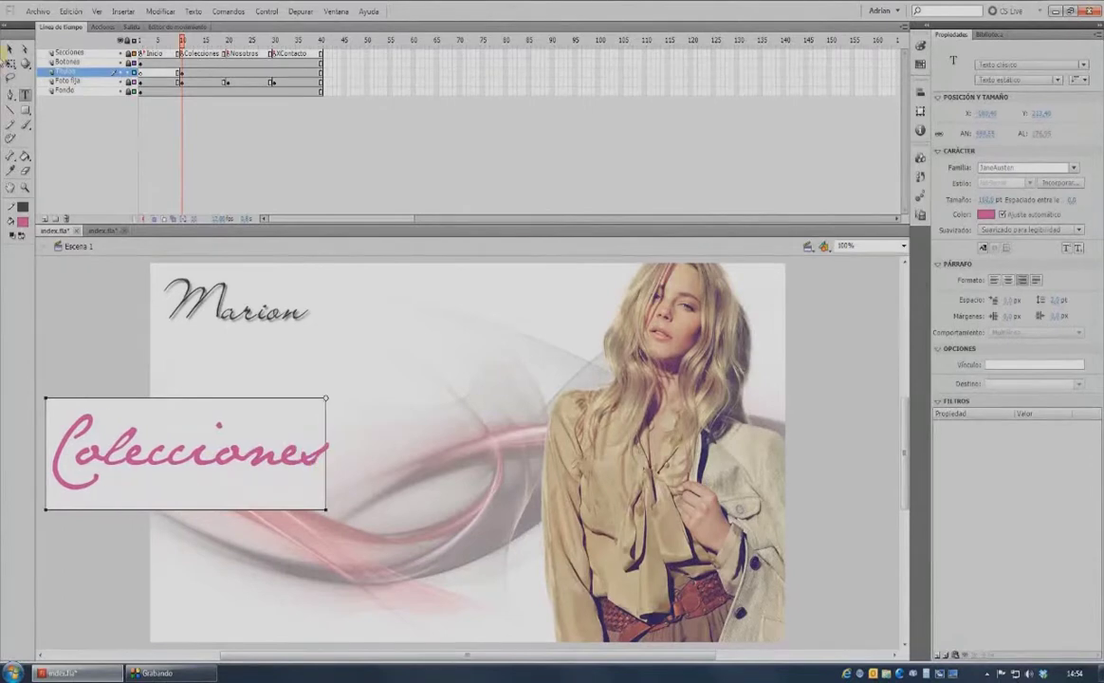
{"action": "left_click", "coordinate": [9, 47]}
{"action": "left_click_drag", "start_coordinate": [197, 450], "coordinate": [656, 582]}
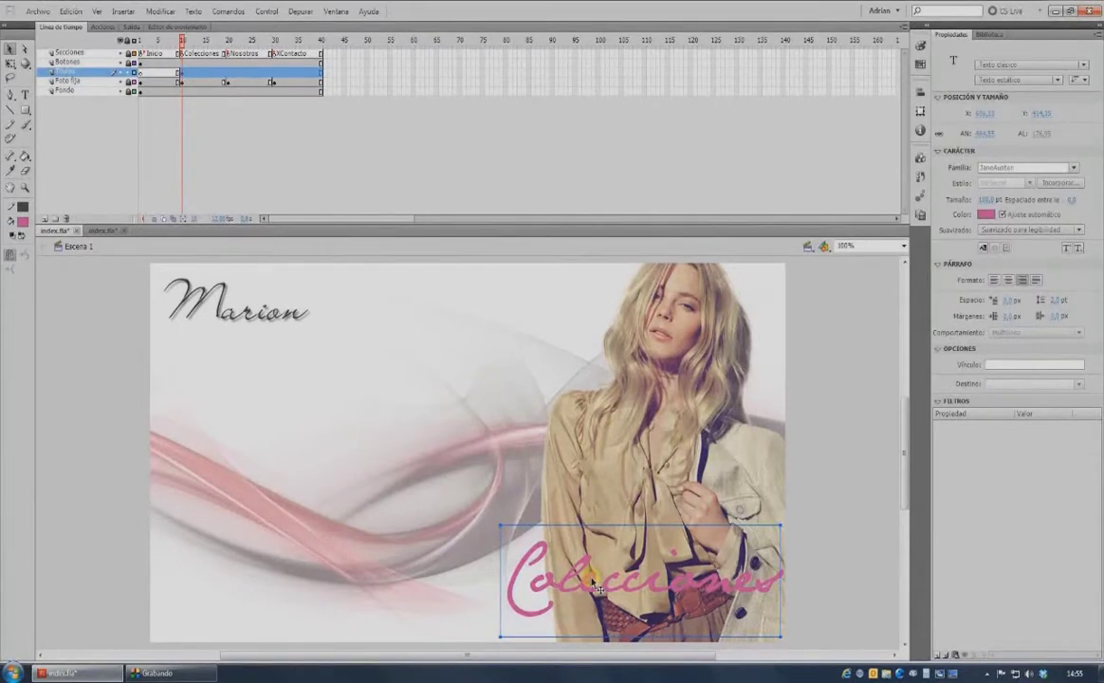
Convert the Colecciones text into a movie clip symbol named 'Titulo Colecciones'.
{"action": "key", "text": "F8"}
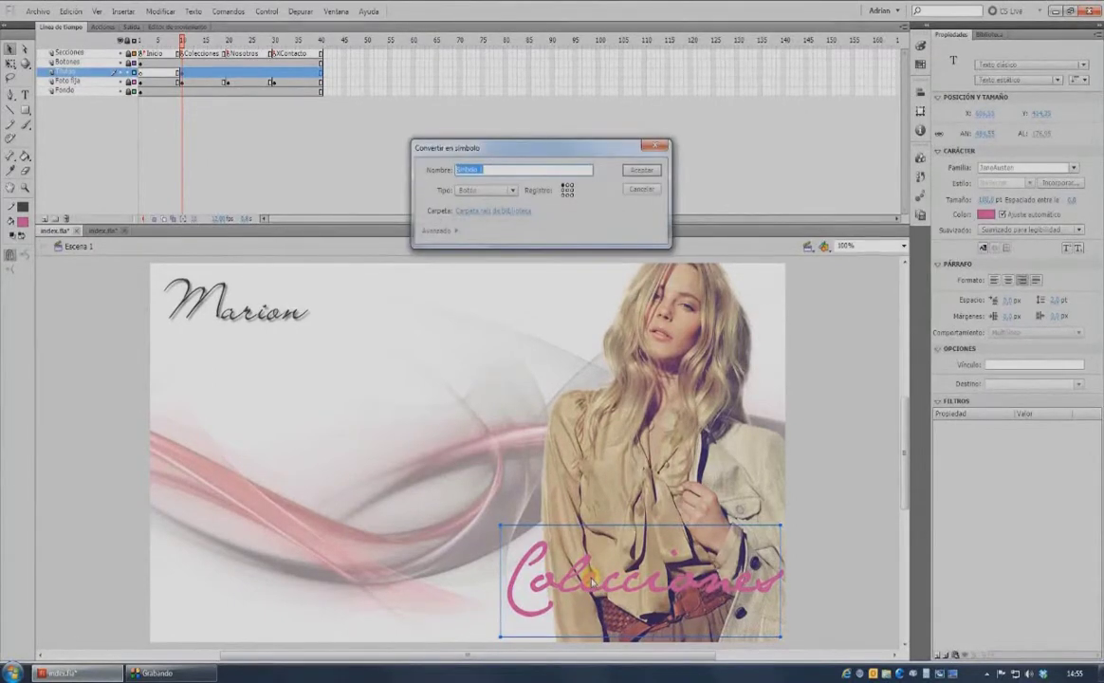
{"action": "type", "text": "Titulo Colecciones"}
{"action": "left_click", "coordinate": [511, 190]}
{"action": "left_click", "coordinate": [498, 205]}
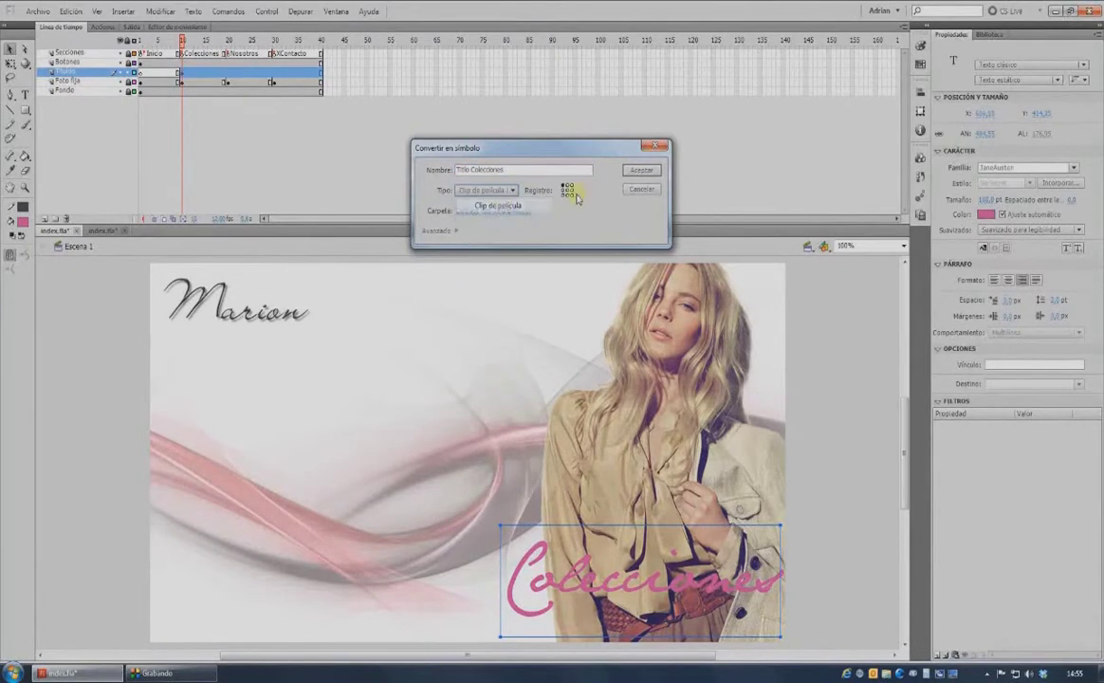
{"action": "left_click", "coordinate": [642, 173]}
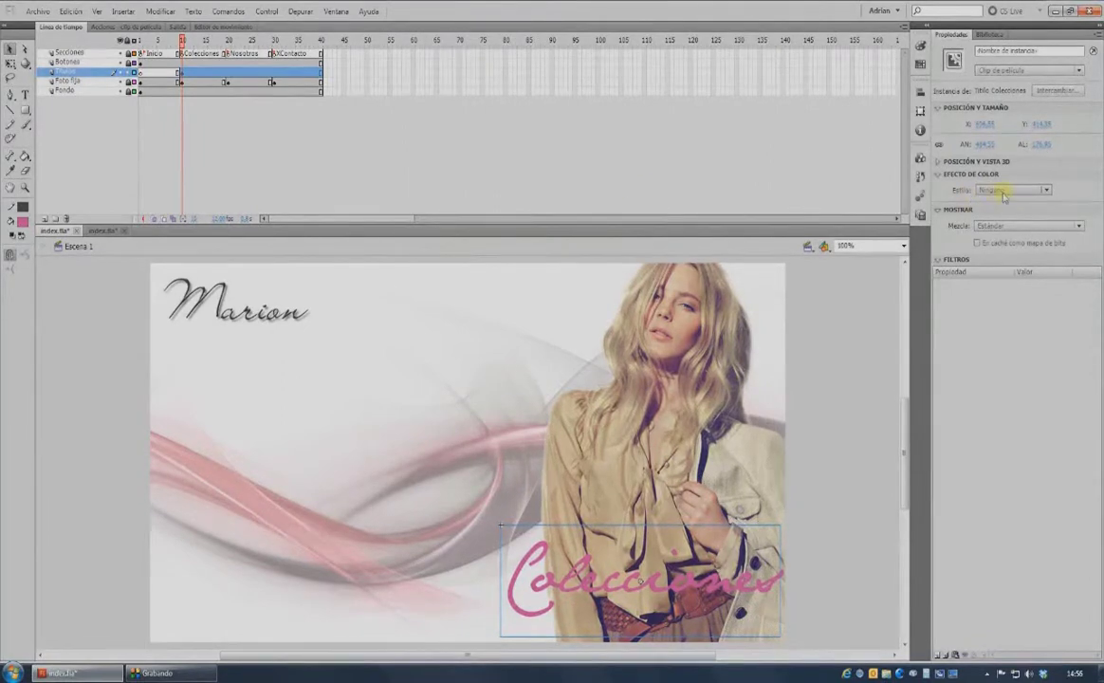
Set the title to Multiply blending and add a drop shadow at 50% intensity.
{"action": "left_click", "coordinate": [1007, 227]}
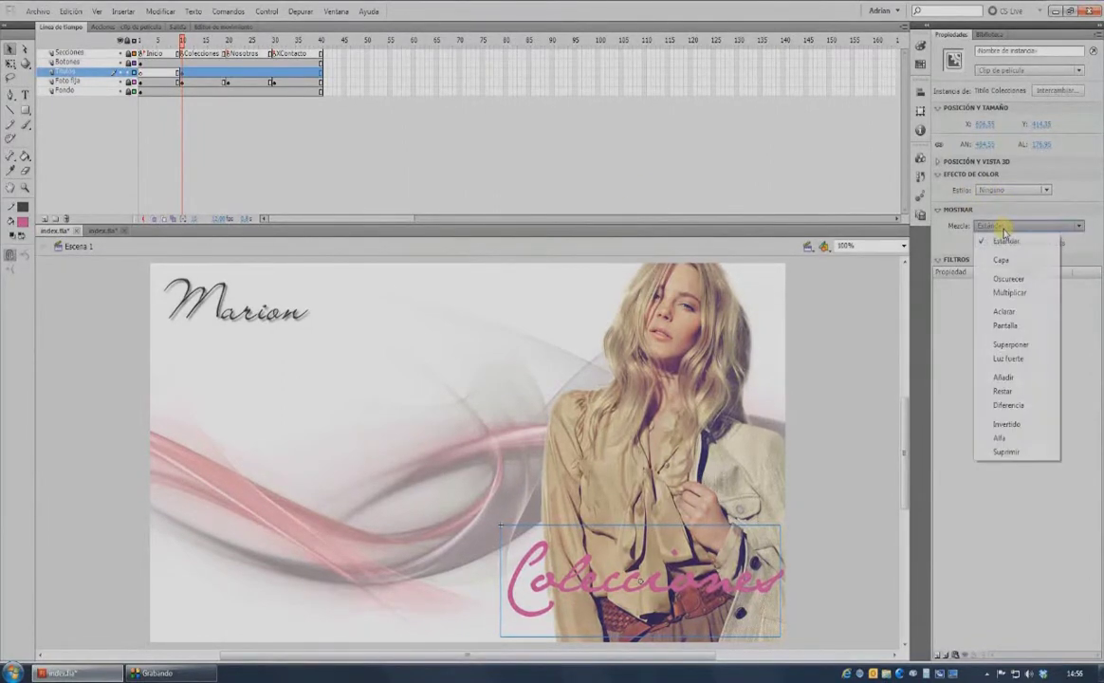
{"action": "left_click", "coordinate": [1007, 293]}
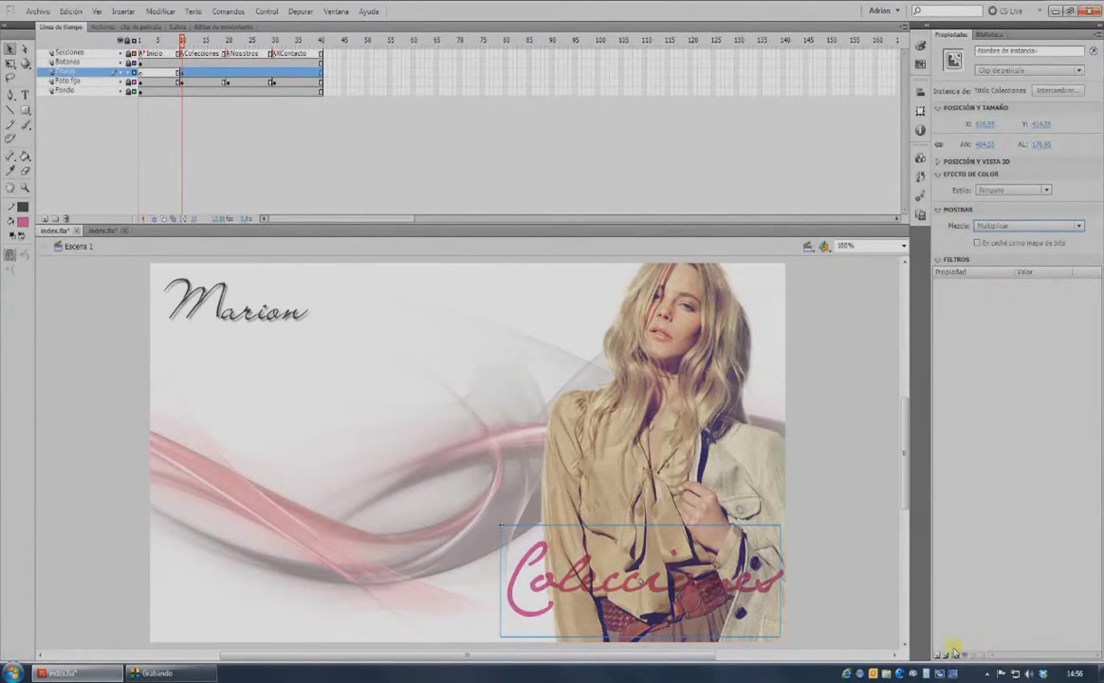
{"action": "left_click", "coordinate": [939, 656]}
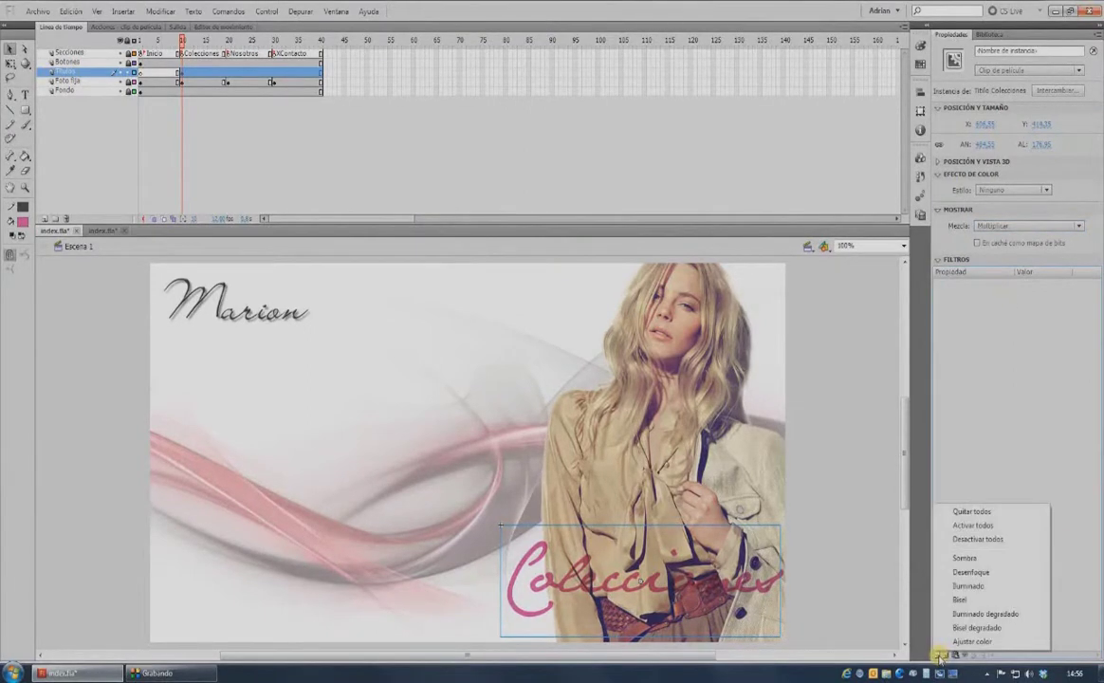
{"action": "left_click", "coordinate": [982, 560]}
{"action": "left_click", "coordinate": [1023, 321]}
{"action": "type", "text": "50"}
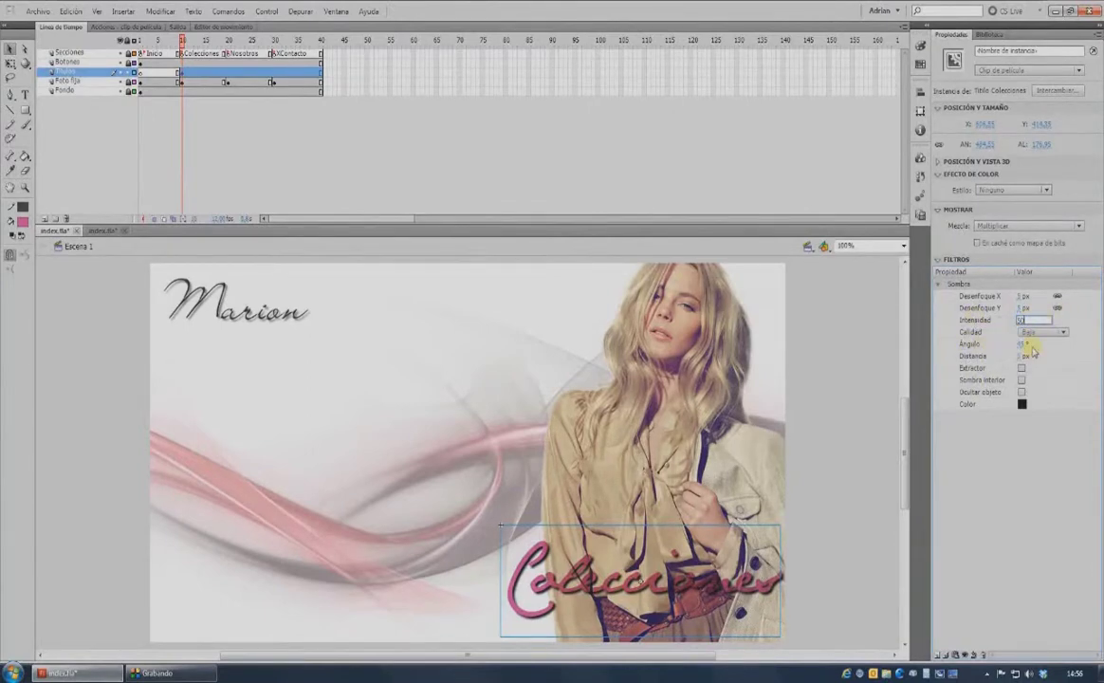
Add a Bevel filter with 3 px horizontal blur and 5 px distance.
{"action": "left_click", "coordinate": [939, 656]}
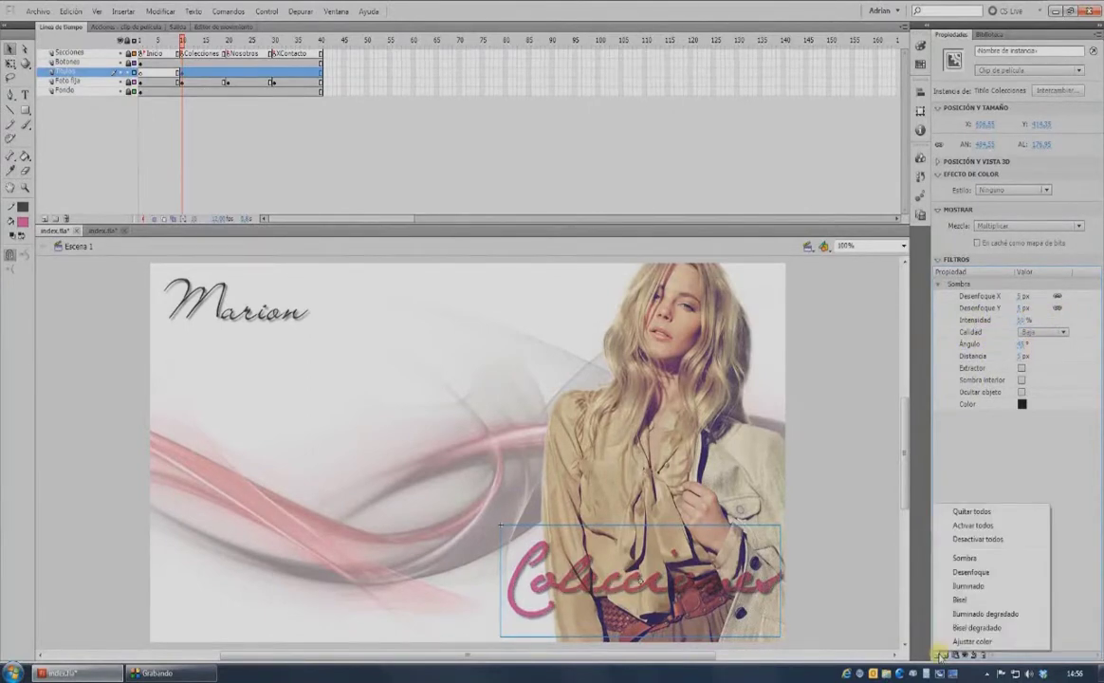
{"action": "left_click", "coordinate": [892, 600]}
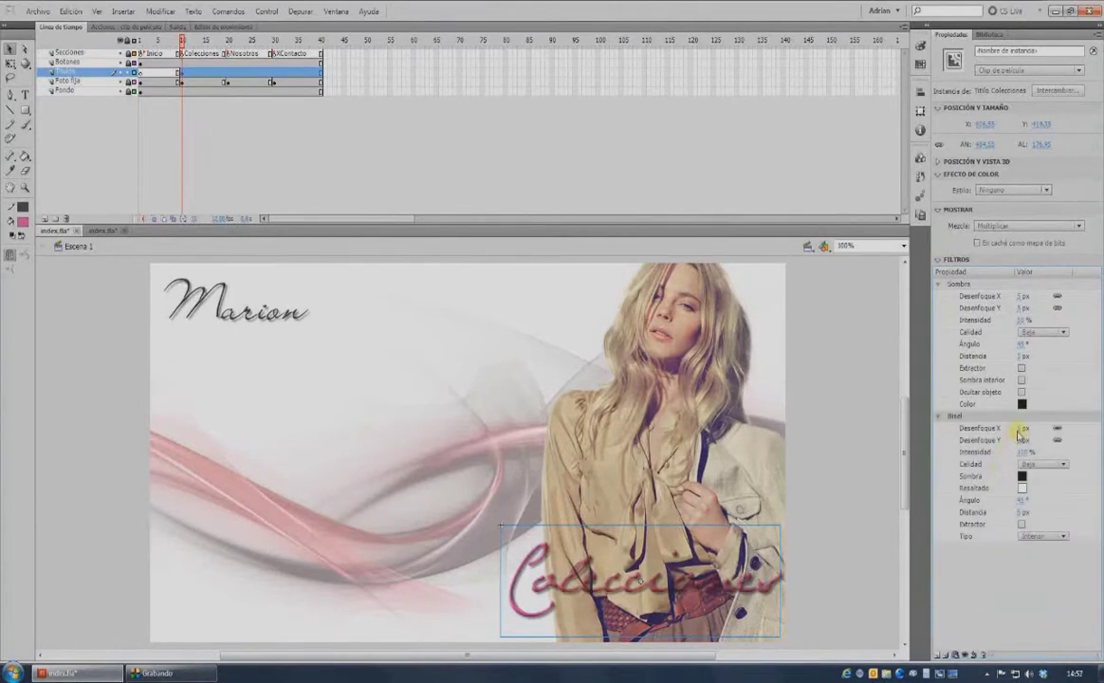
{"action": "left_click", "coordinate": [1021, 429]}
{"action": "left_click", "coordinate": [1021, 513]}
{"action": "key", "text": "Return"}
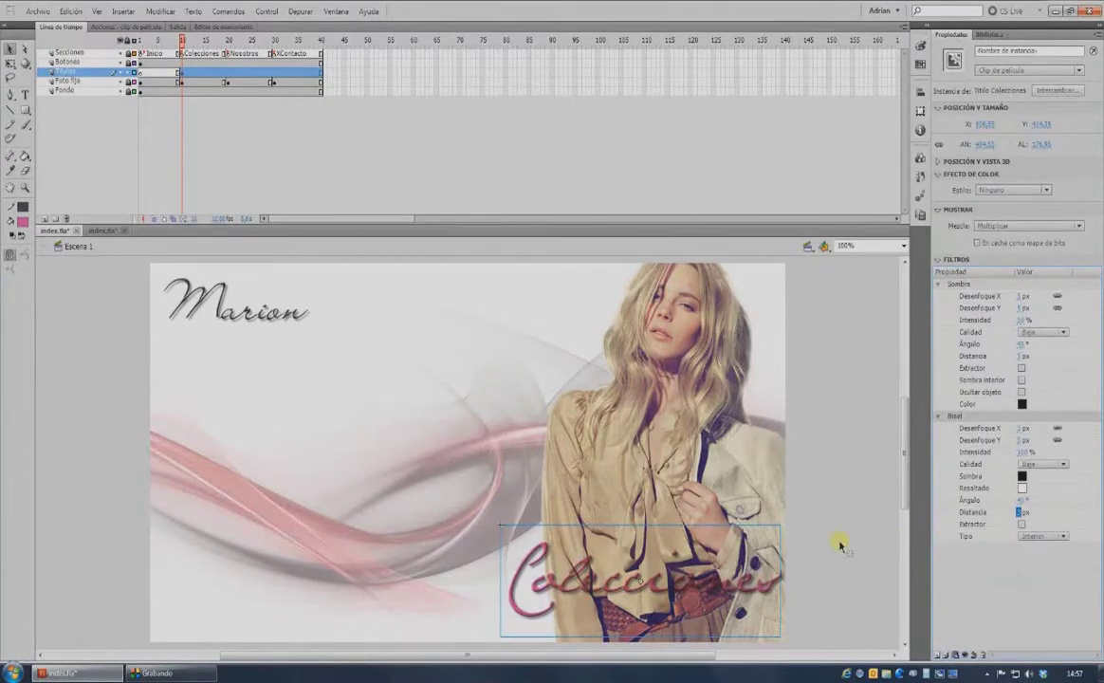
{"action": "left_click", "coordinate": [841, 545]}
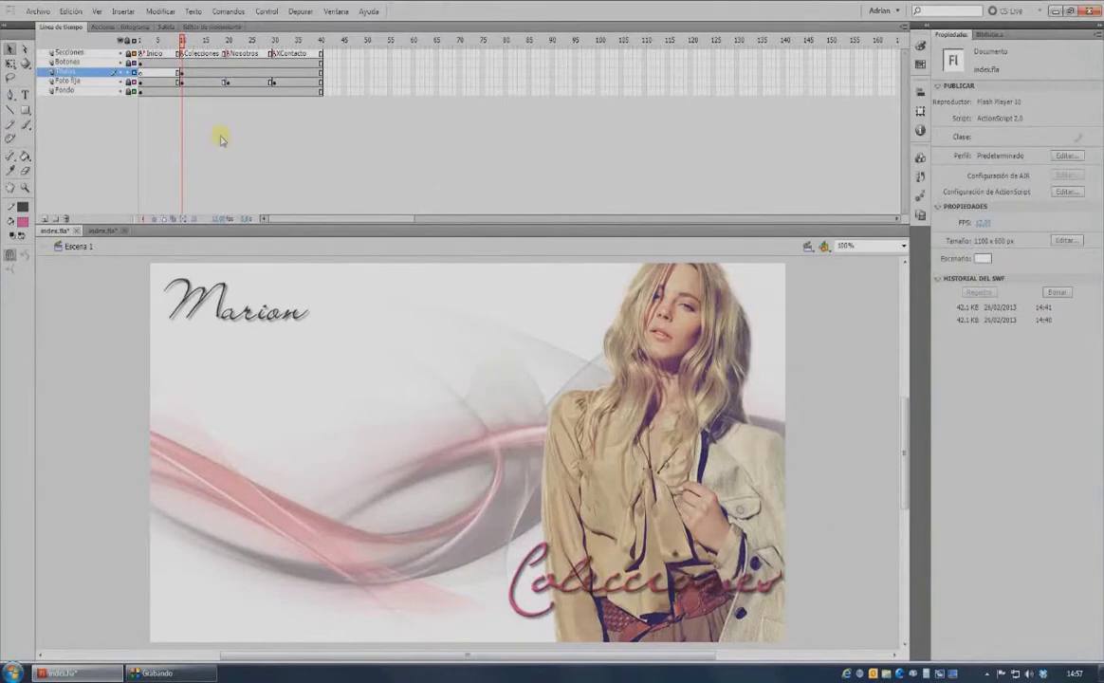
Preview the title at frames 20 and 30, then show the symbol library.
{"action": "left_click", "coordinate": [228, 74]}
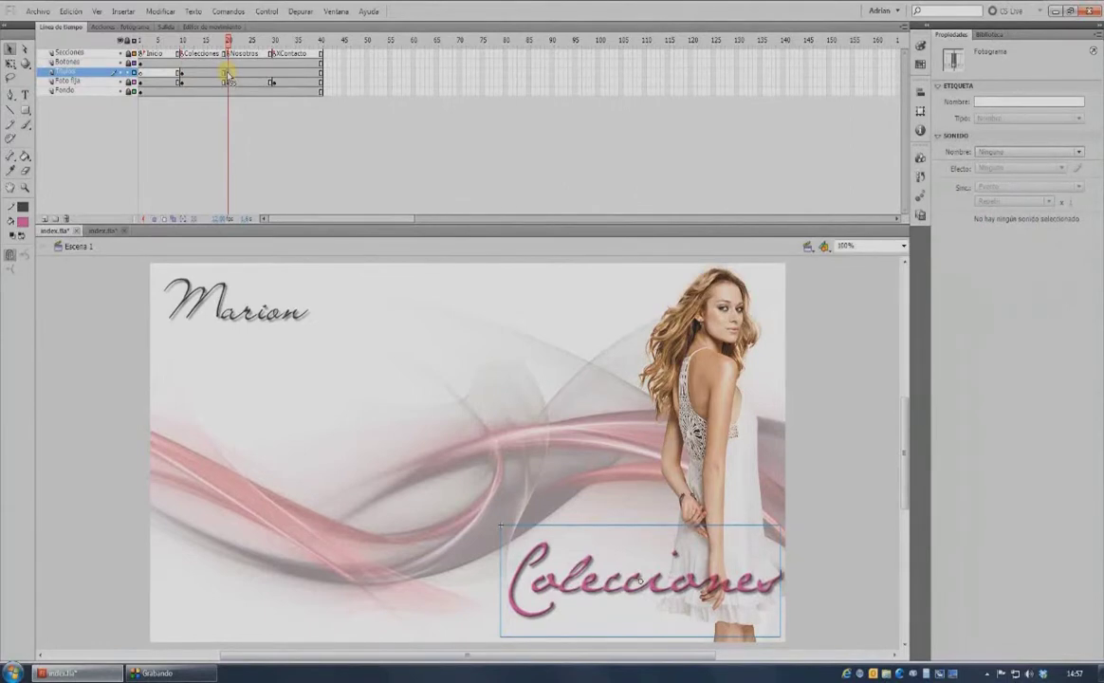
{"action": "left_click", "coordinate": [273, 76]}
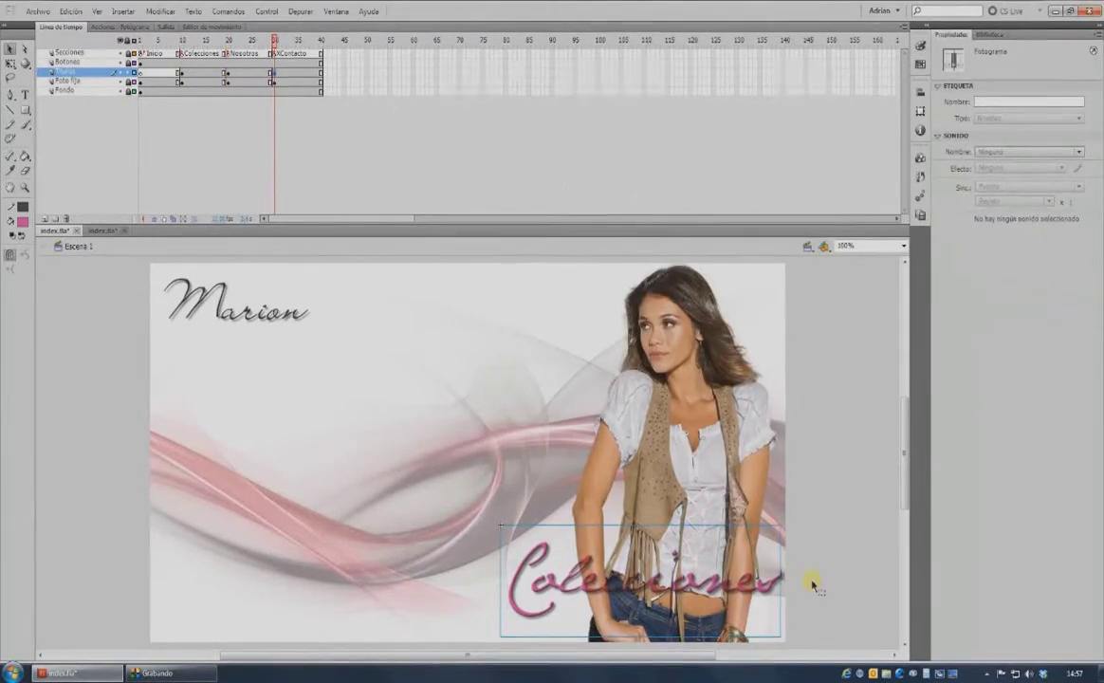
{"action": "left_click", "coordinate": [981, 35]}
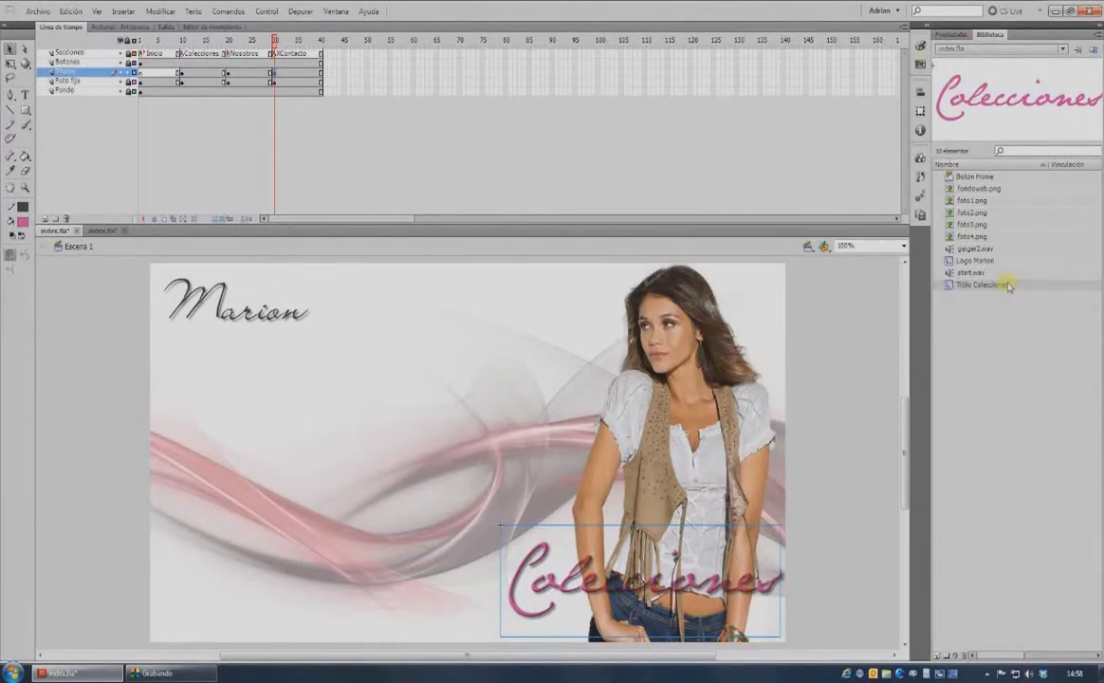
Duplicate the Colecciones title as 'Titlo Nosotros' and change its text to Nosotros.
{"action": "right_click", "coordinate": [968, 285]}
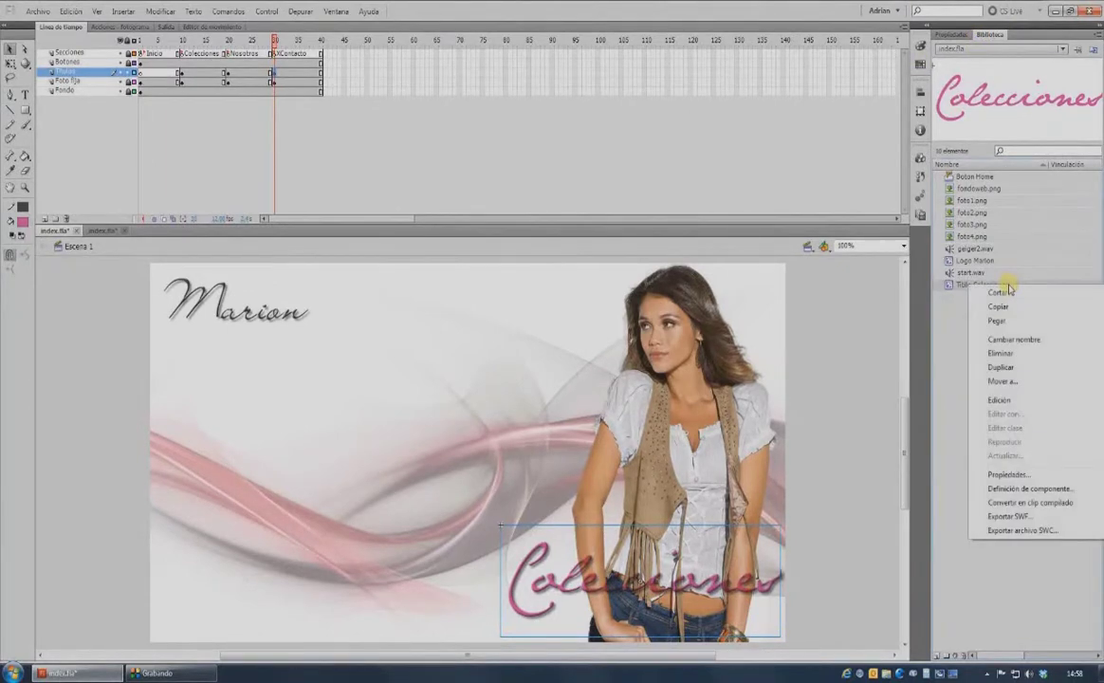
{"action": "left_click", "coordinate": [1002, 368]}
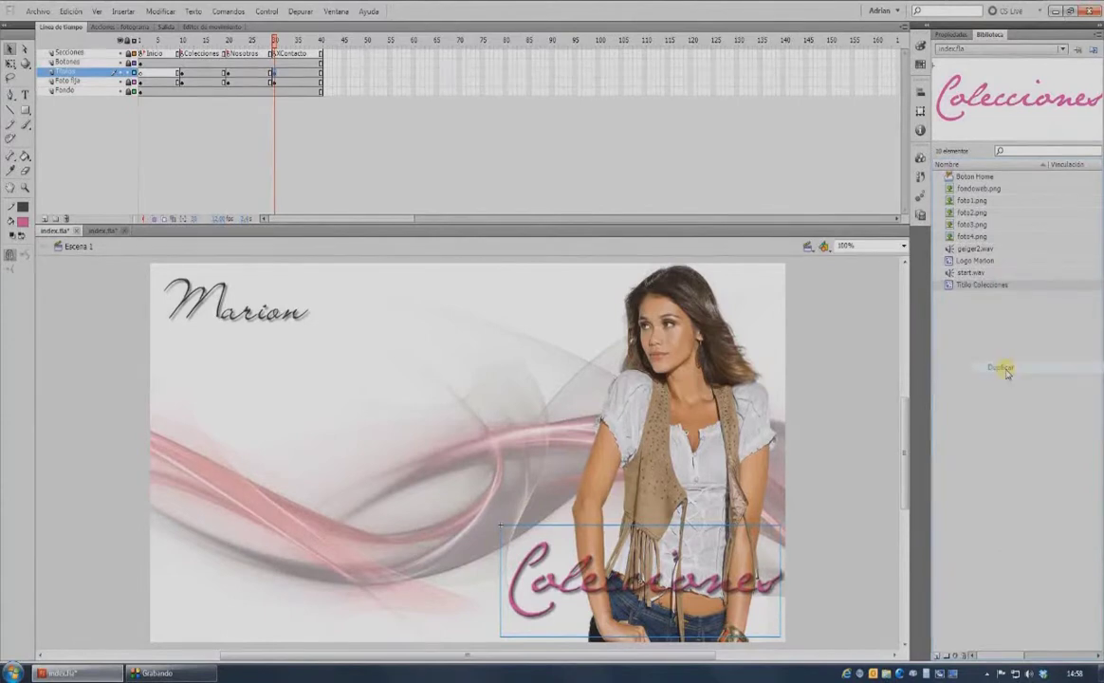
{"action": "left_click_drag", "start_coordinate": [472, 171], "coordinate": [569, 170]}
{"action": "type", "text": "N"}
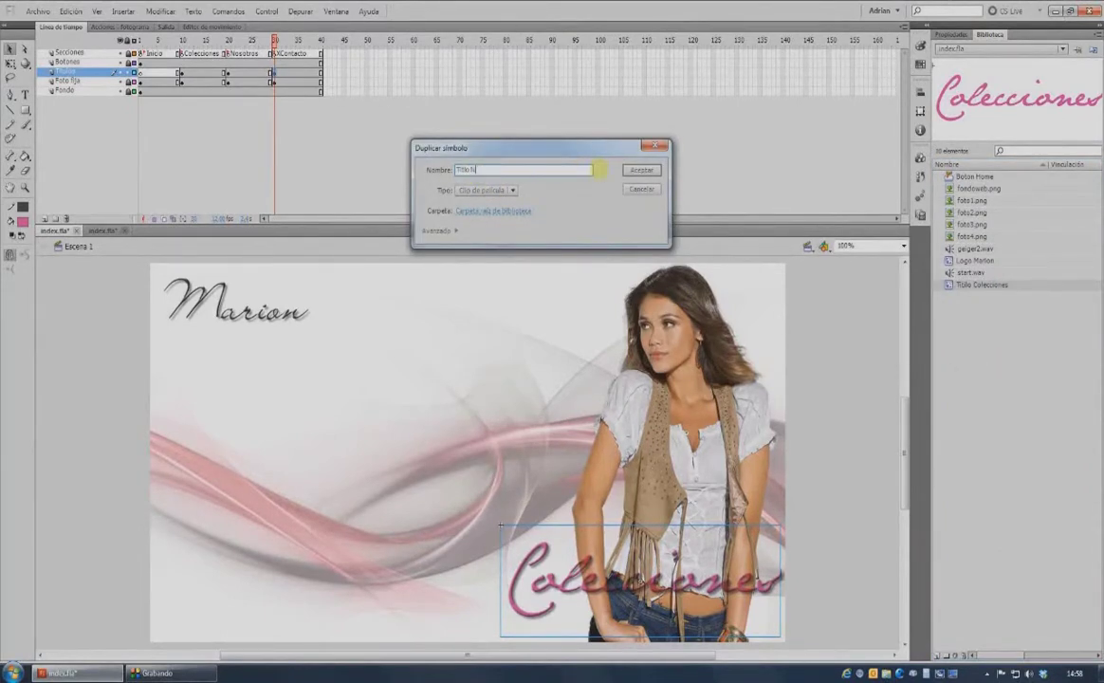
{"action": "type", "text": "osotros"}
{"action": "key", "text": "Return"}
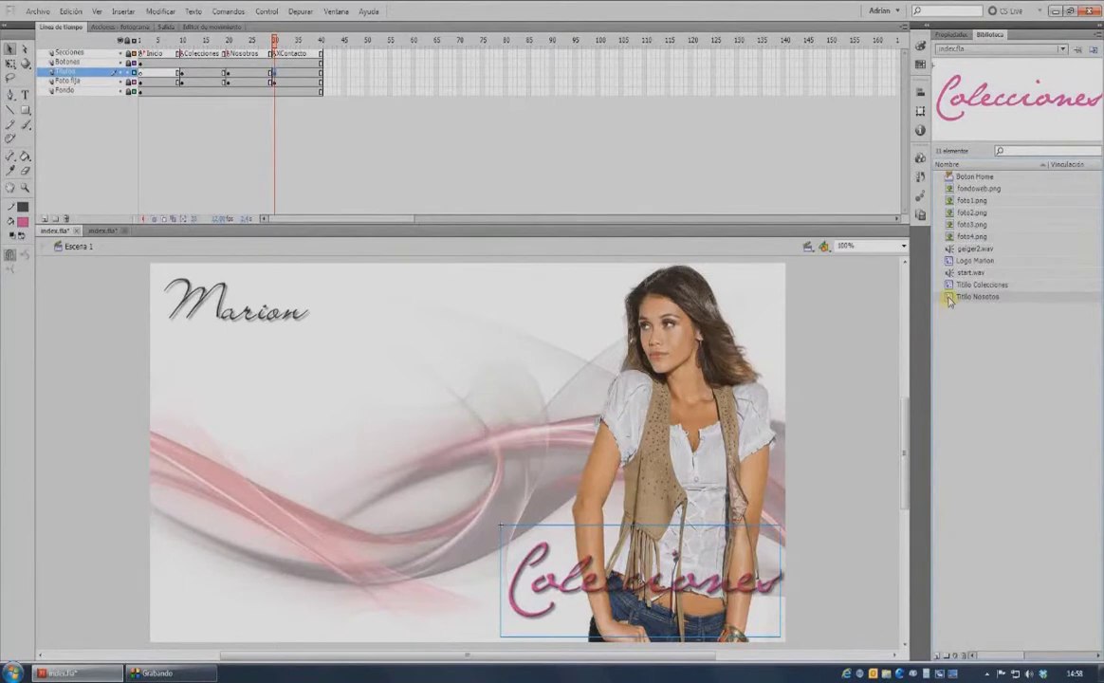
{"action": "double_click", "coordinate": [949, 298]}
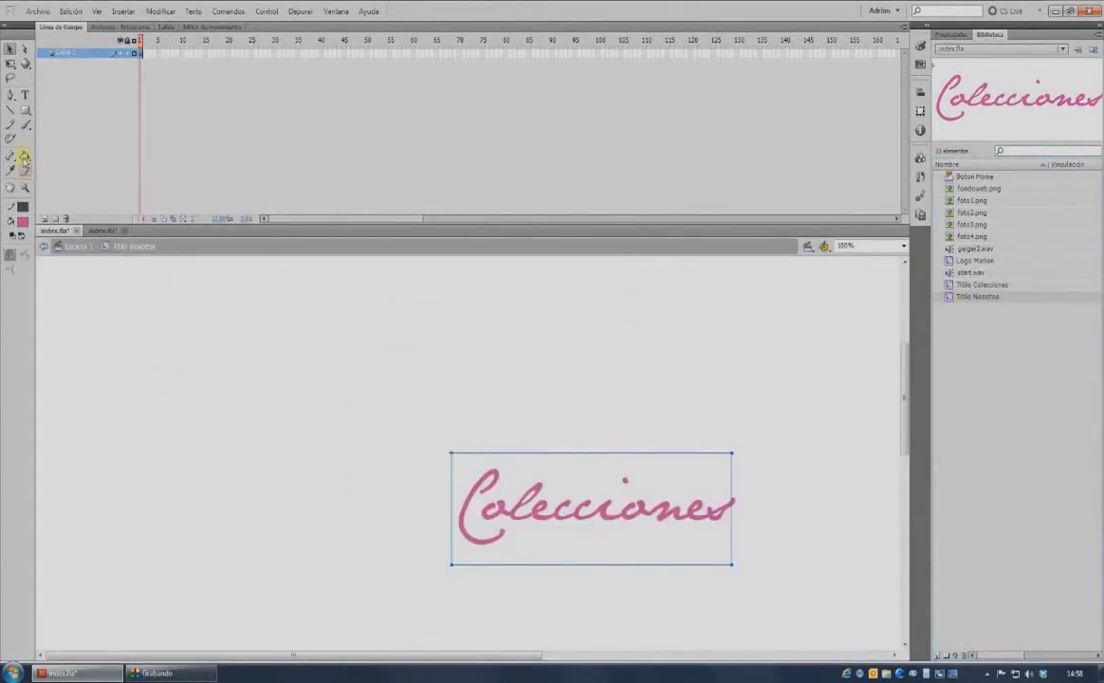
{"action": "left_click", "coordinate": [23, 95]}
{"action": "left_click_drag", "start_coordinate": [459, 503], "coordinate": [748, 519]}
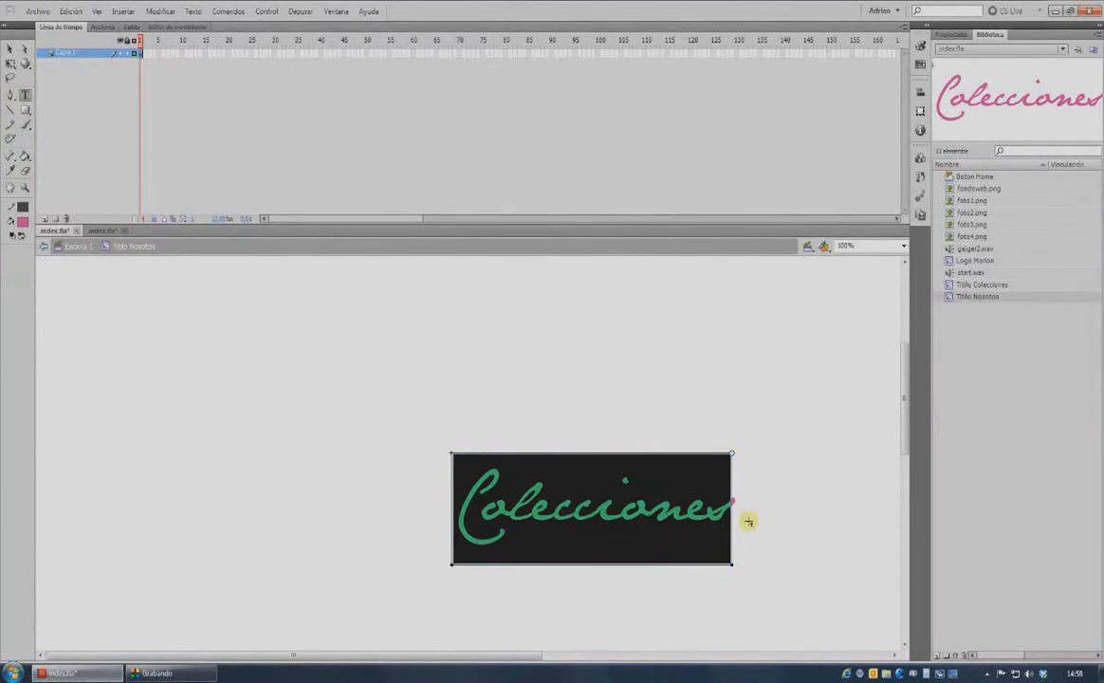
{"action": "type", "text": "Nosotros"}
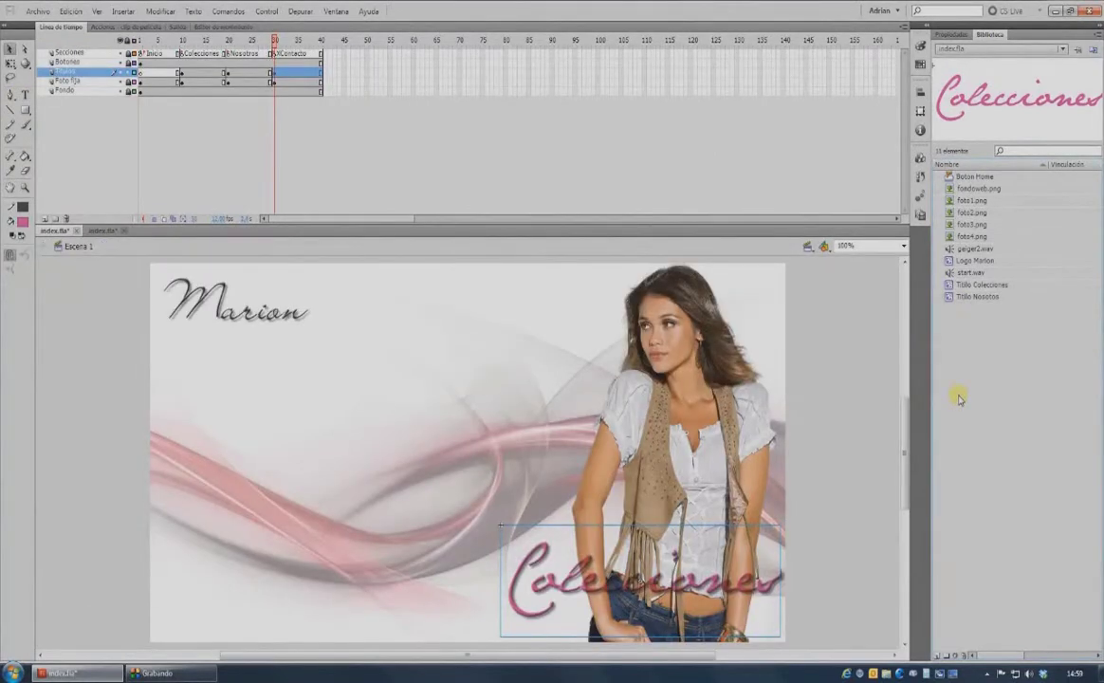
Duplicate that symbol as 'Titlo Contacto' and change its text to Contacto.
{"action": "right_click", "coordinate": [956, 297]}
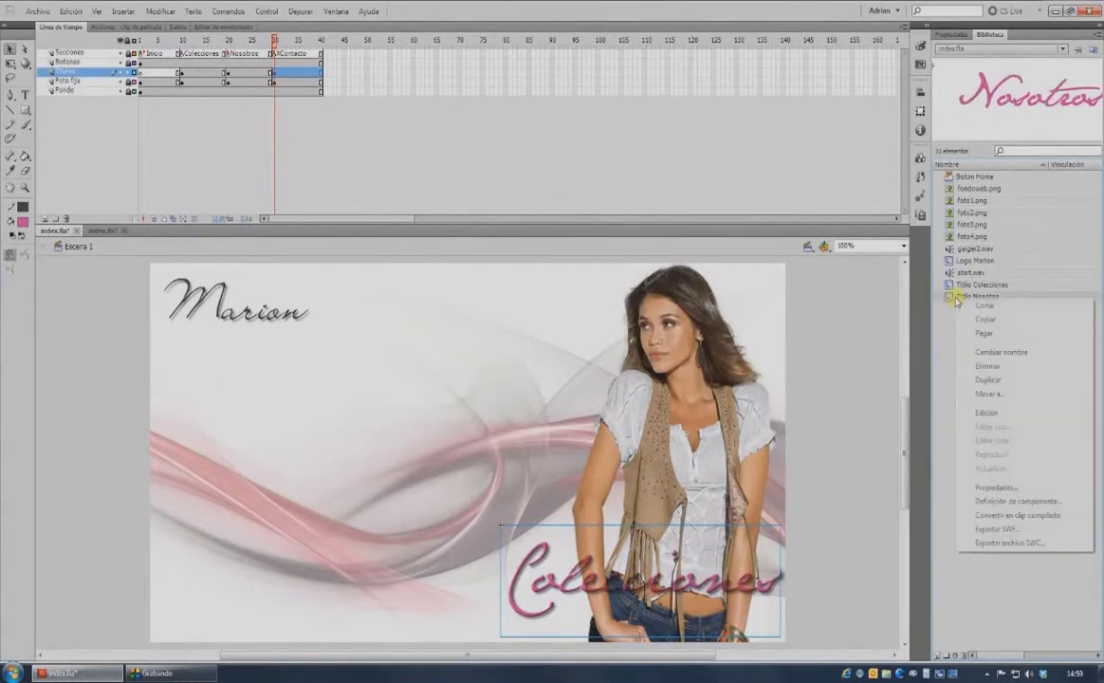
{"action": "left_click", "coordinate": [988, 380]}
{"action": "type", "text": "Titlo Conta"}
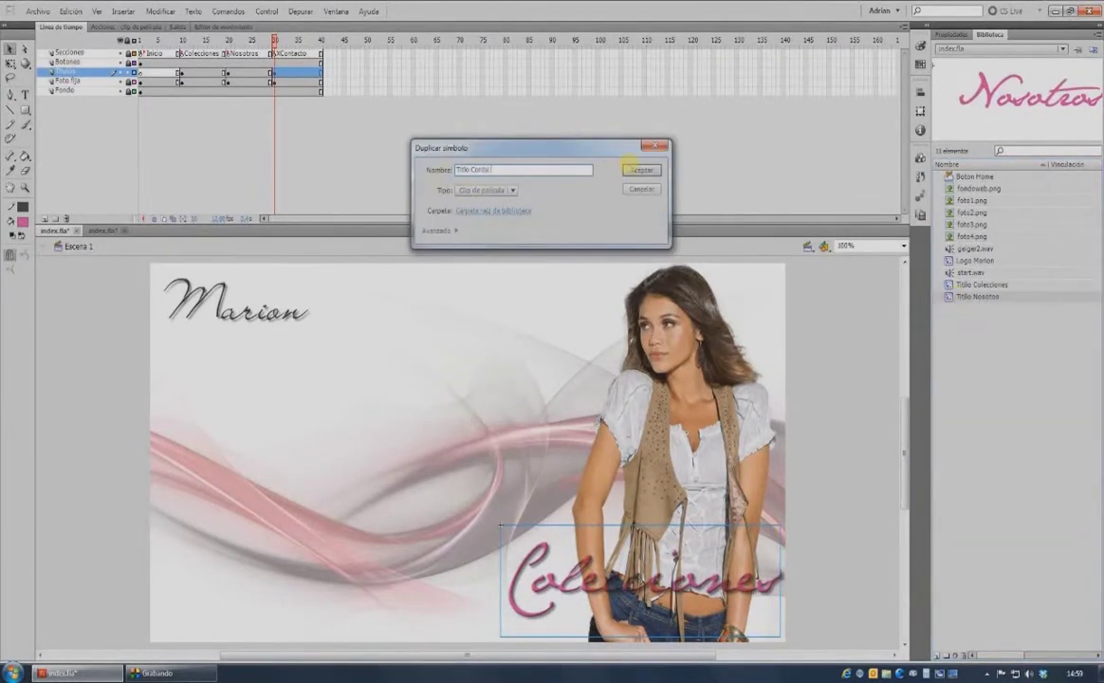
{"action": "type", "text": "cto"}
{"action": "left_click", "coordinate": [629, 168]}
{"action": "double_click", "coordinate": [949, 296]}
{"action": "left_click", "coordinate": [25, 95]}
{"action": "double_click", "coordinate": [574, 515]}
{"action": "type", "text": "Contacto"}
Return to Escena 1 and select frame 20 in the title layers.
{"action": "left_click", "coordinate": [80, 248]}
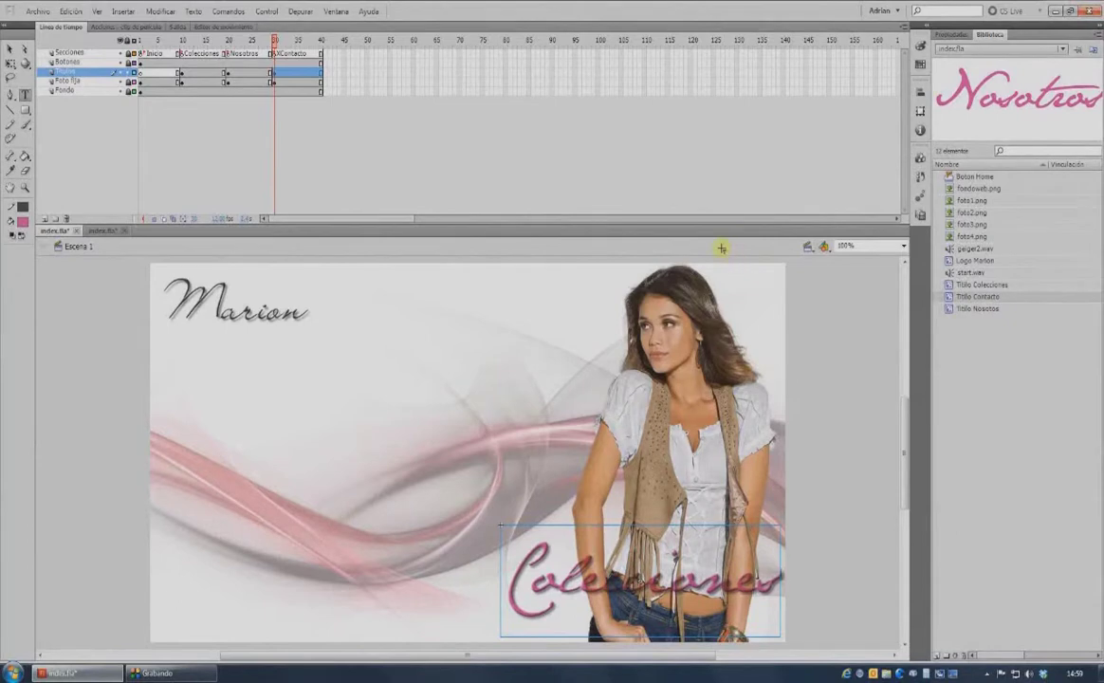
{"action": "key", "text": "v"}
{"action": "left_click_drag", "start_coordinate": [225, 72], "coordinate": [228, 79]}
At frame 20, swap the title instance for the Titlo Nosotros symbol.
{"action": "left_click", "coordinate": [229, 80]}
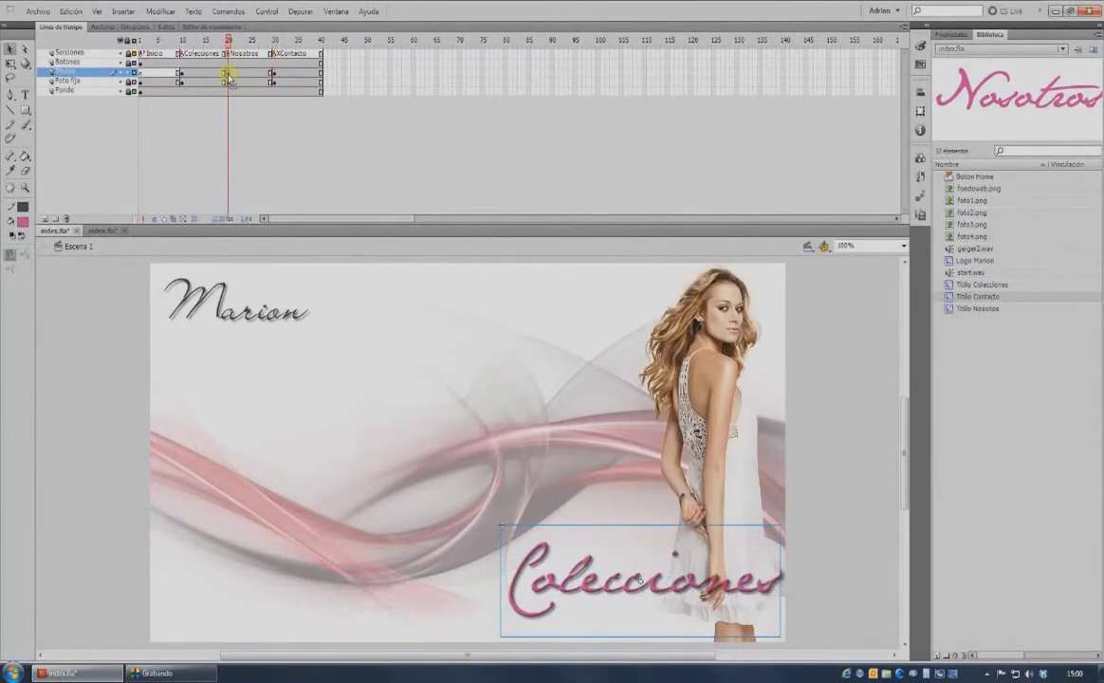
{"action": "left_click", "coordinate": [550, 593]}
{"action": "right_click", "coordinate": [553, 588]}
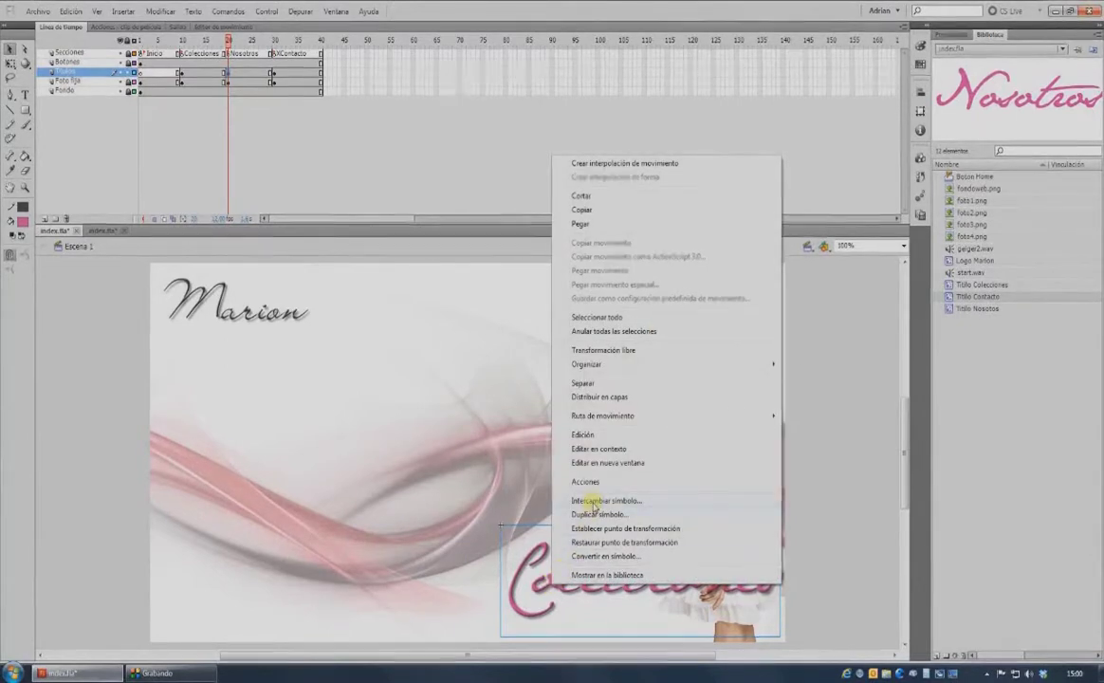
{"action": "left_click", "coordinate": [594, 501]}
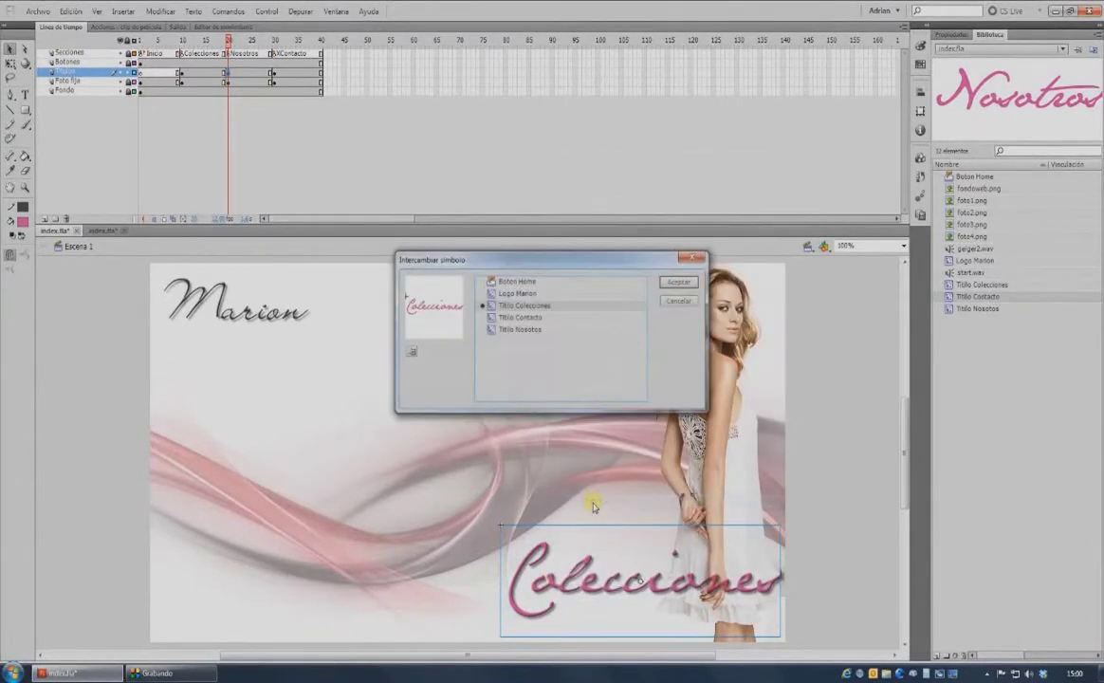
{"action": "left_click", "coordinate": [531, 330]}
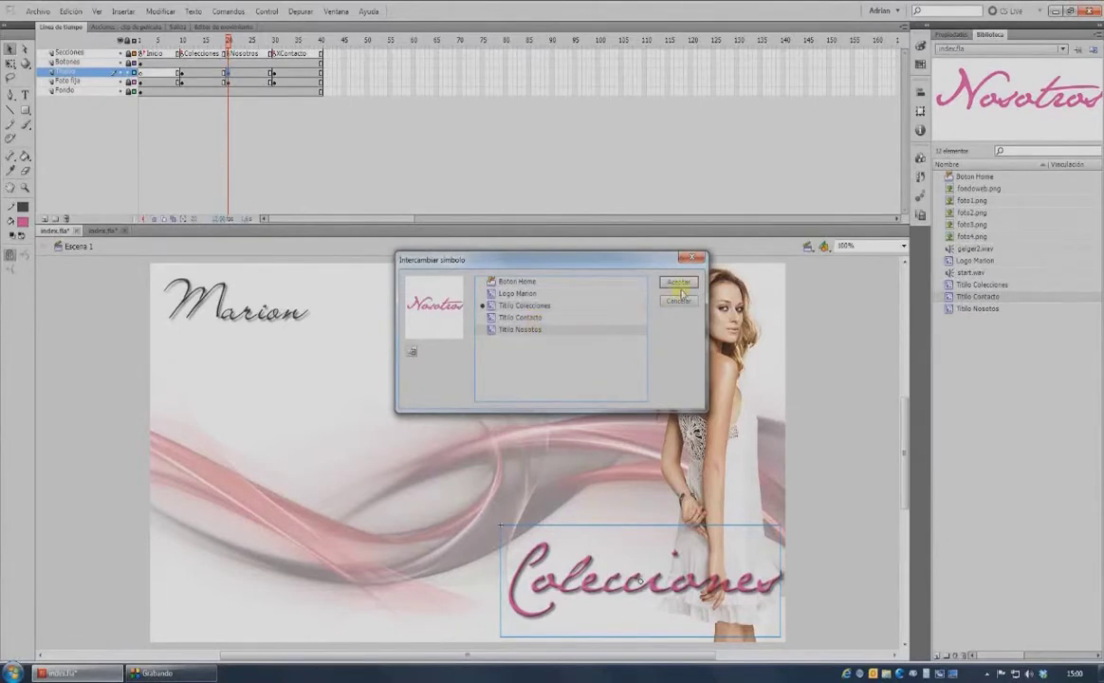
{"action": "left_click", "coordinate": [675, 283]}
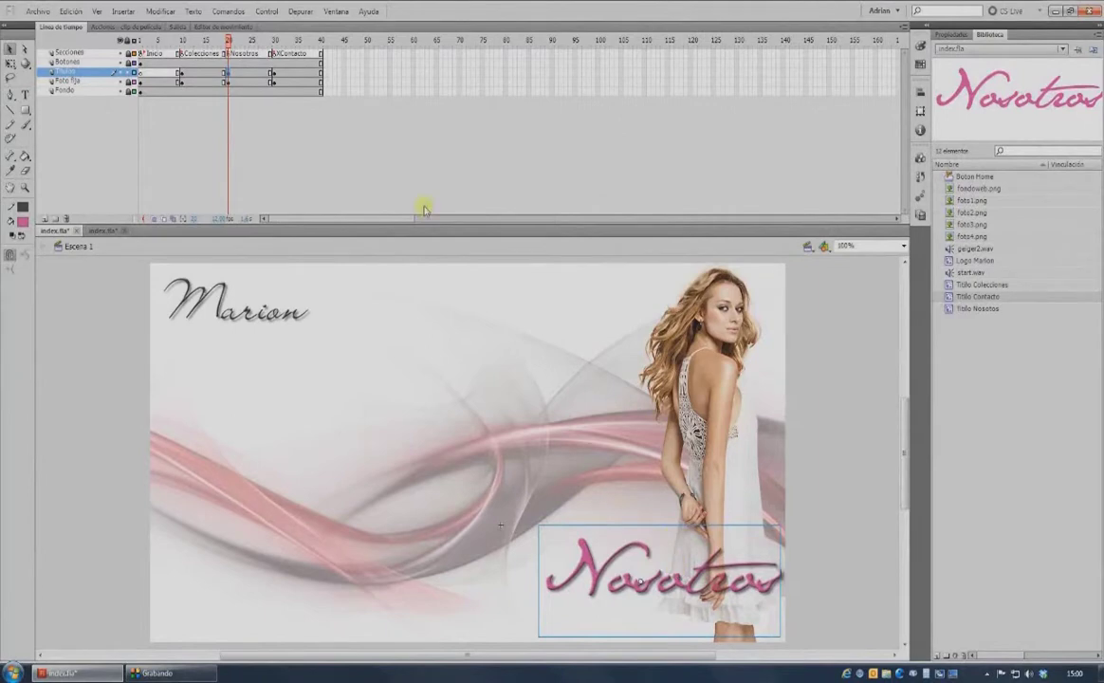
At frame 30, swap the title instance for the Titlo Contacto symbol.
{"action": "left_click", "coordinate": [274, 74]}
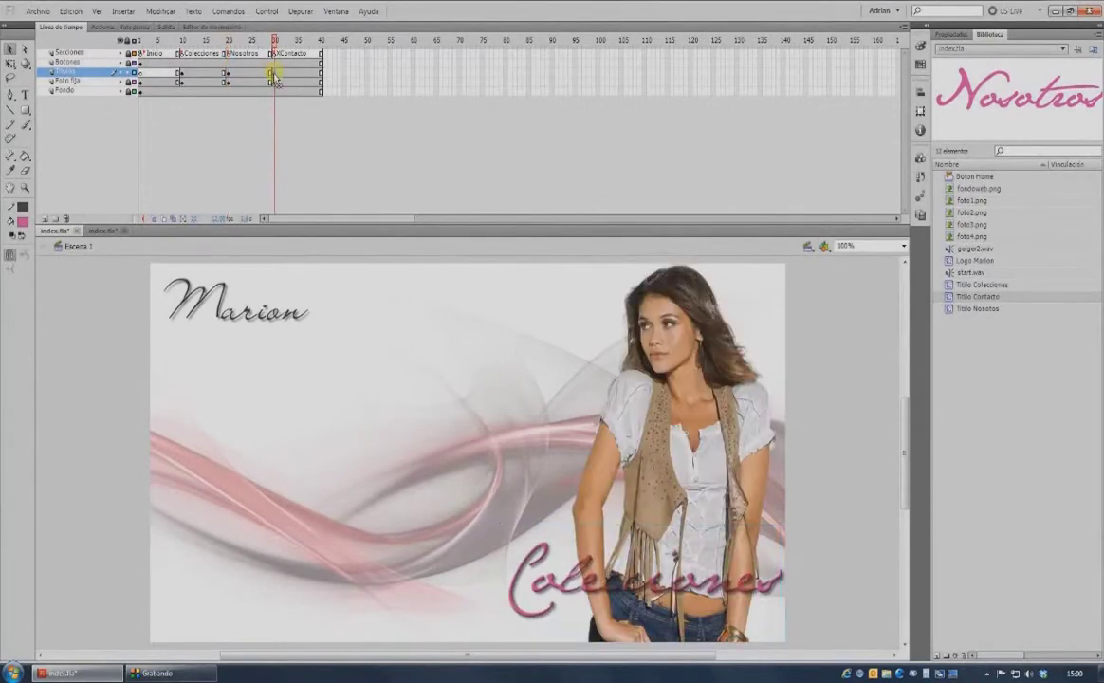
{"action": "right_click", "coordinate": [552, 583]}
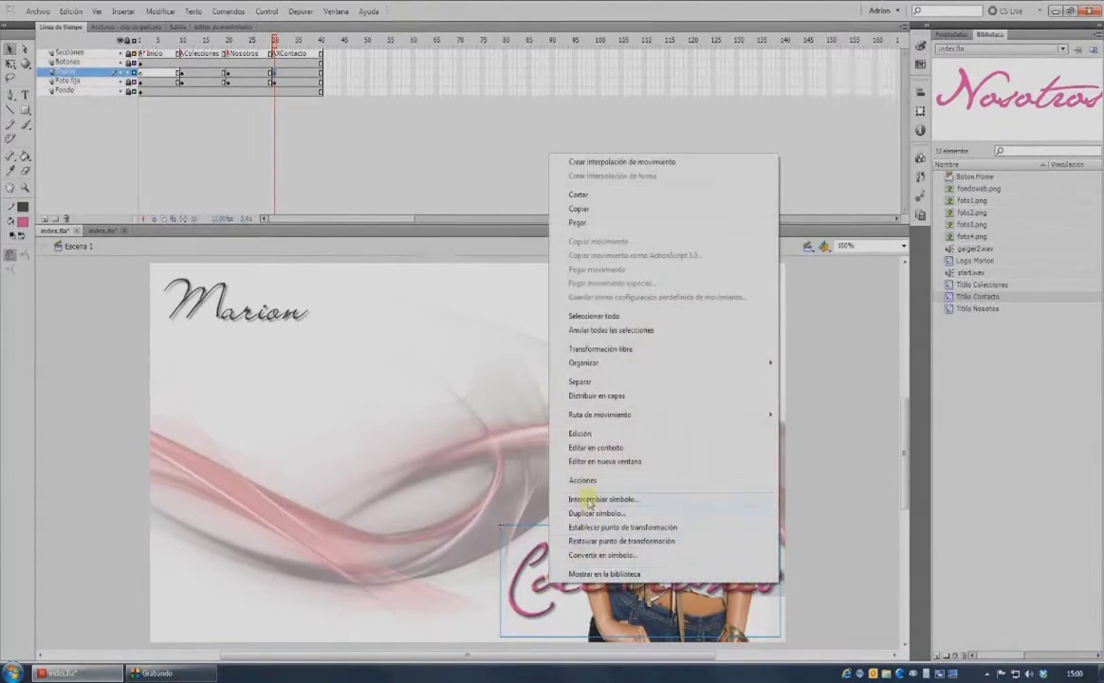
{"action": "left_click", "coordinate": [590, 500]}
{"action": "left_click", "coordinate": [521, 317]}
{"action": "left_click", "coordinate": [680, 285]}
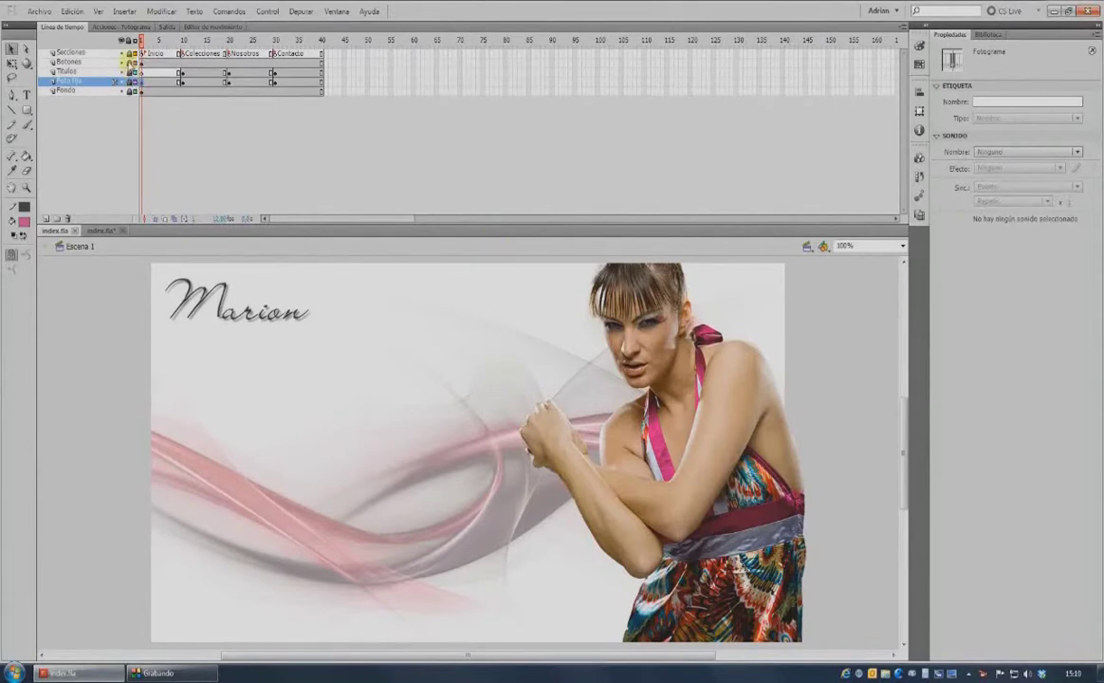
On frame 10 of the Botones layer, set text to Frutiger 65 Bold, 18, blue, centred.
{"action": "left_click", "coordinate": [181, 63]}
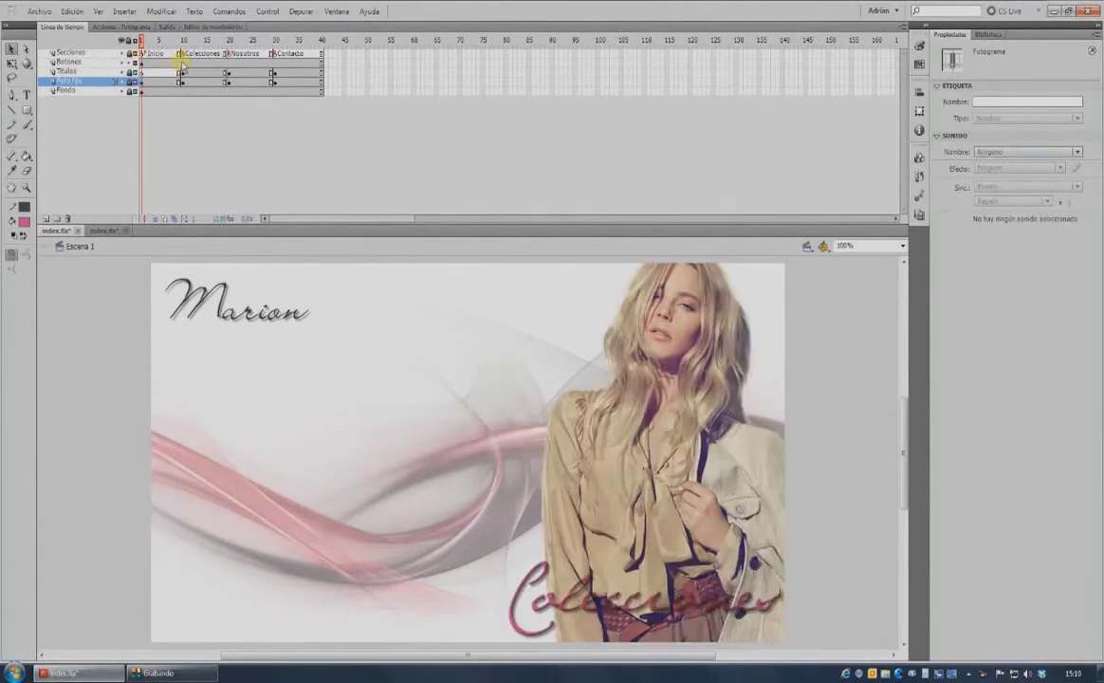
{"action": "left_click", "coordinate": [27, 94]}
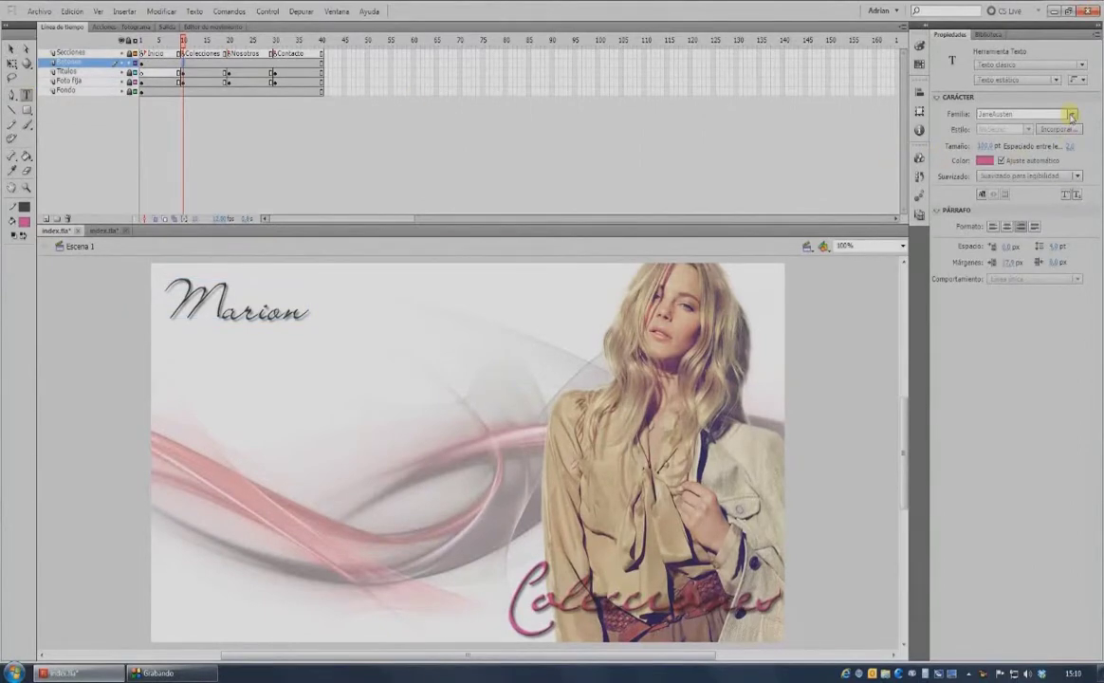
{"action": "left_click", "coordinate": [1072, 114]}
{"action": "left_click_drag", "start_coordinate": [1101, 396], "coordinate": [1101, 326]}
{"action": "left_click", "coordinate": [912, 479]}
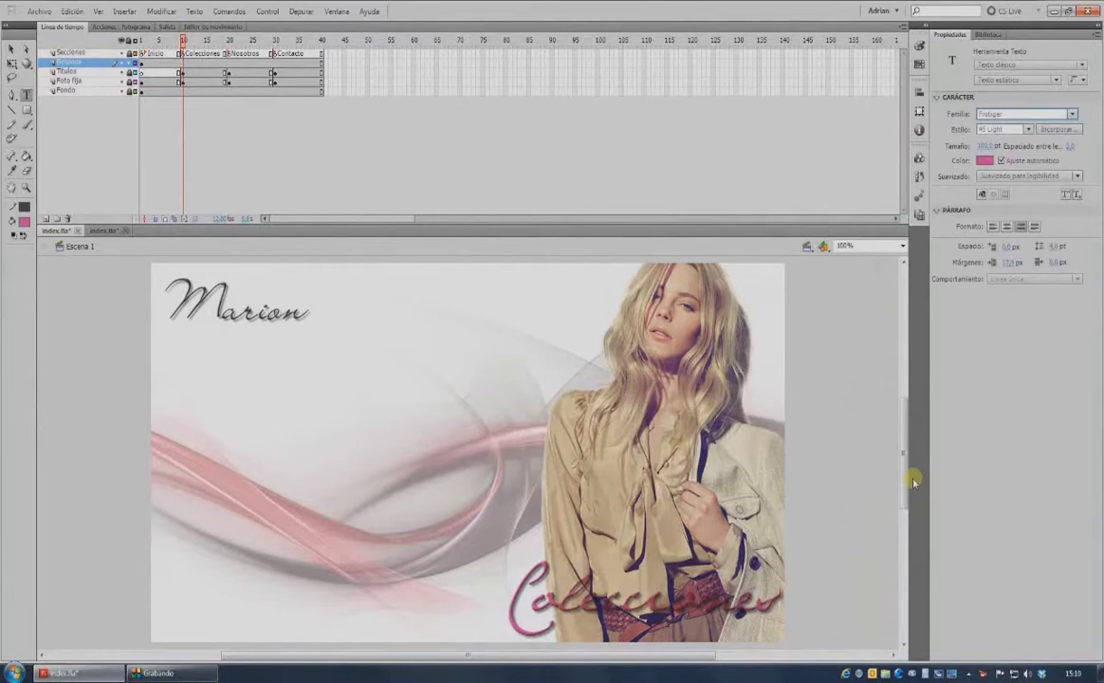
{"action": "left_click", "coordinate": [1027, 129]}
{"action": "left_click", "coordinate": [996, 182]}
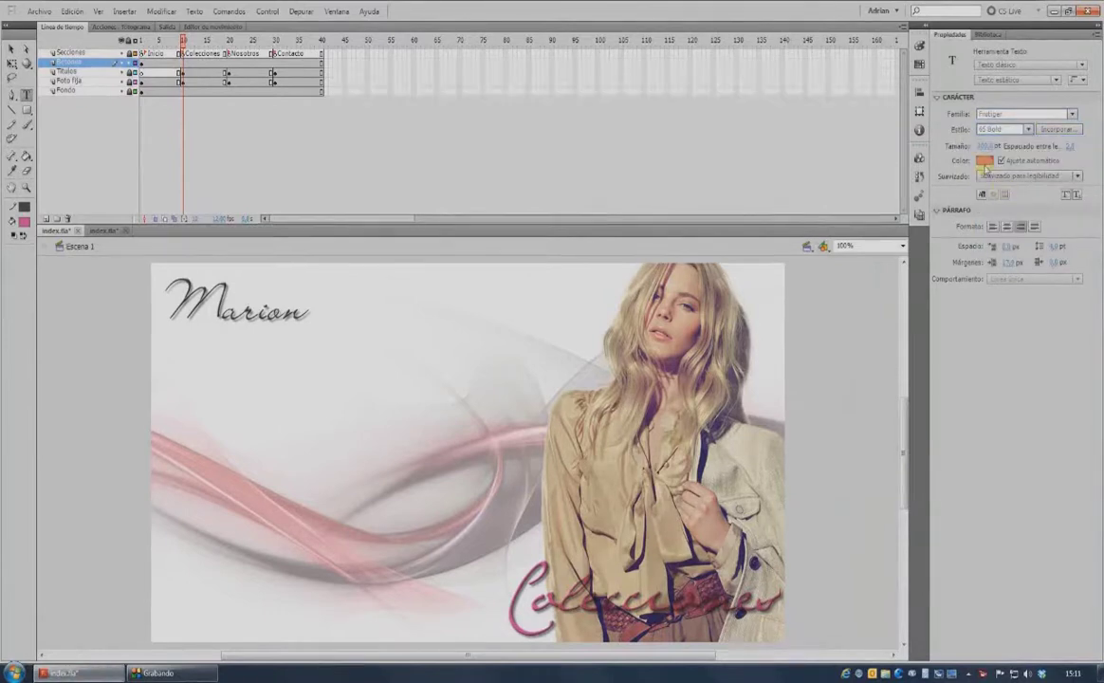
{"action": "left_click", "coordinate": [984, 146]}
{"action": "type", "text": "18"}
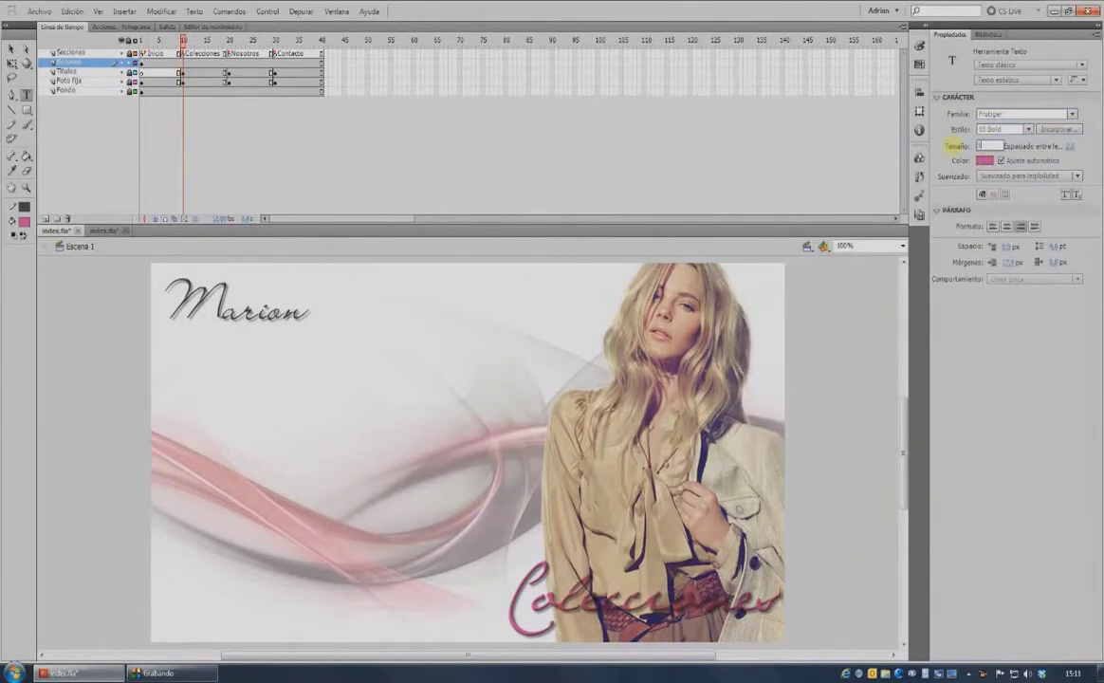
{"action": "left_click", "coordinate": [987, 161]}
{"action": "left_click", "coordinate": [923, 205]}
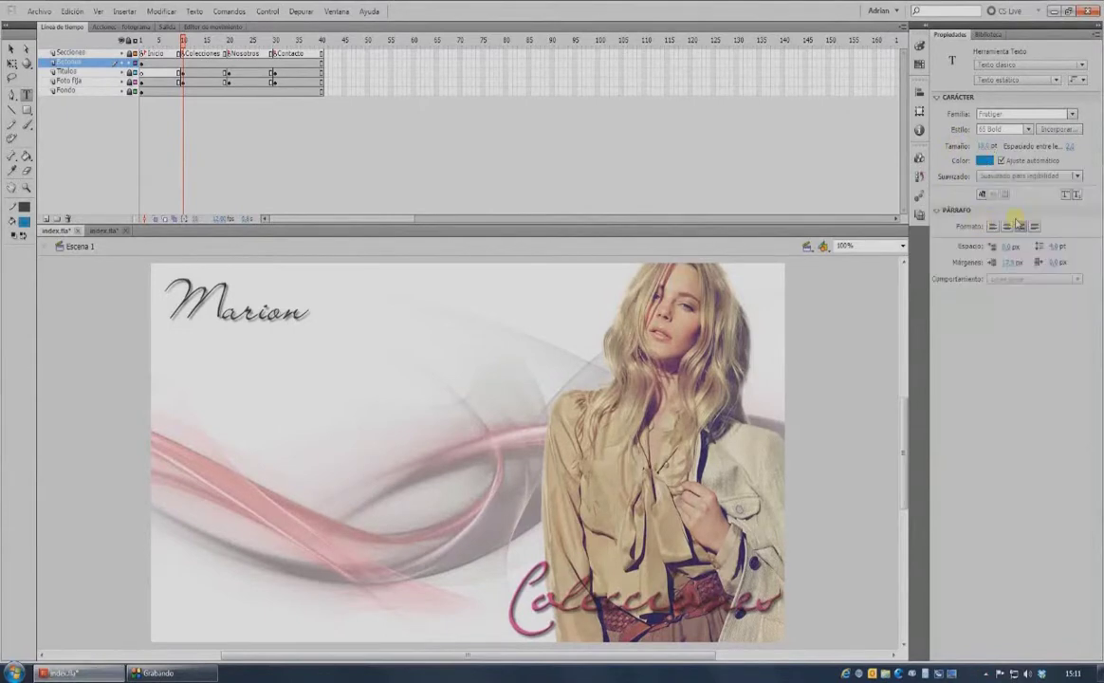
{"action": "left_click", "coordinate": [1008, 226]}
Type the labels colecciones, nosotros and contacto in a row beside Marion.
{"action": "left_click", "coordinate": [378, 305]}
{"action": "type", "text": "colecciones"}
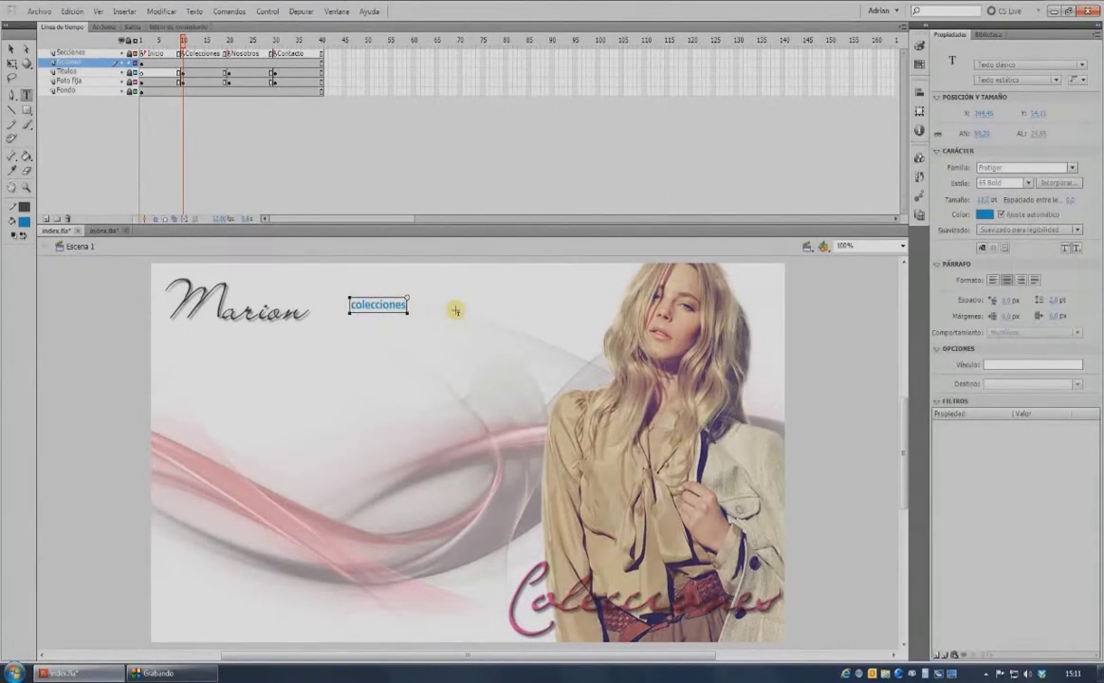
{"action": "key", "text": "Escape"}
{"action": "left_click", "coordinate": [456, 305]}
{"action": "type", "text": "nosotros"}
{"action": "key", "text": "Escape"}
{"action": "left_click", "coordinate": [526, 307]}
{"action": "type", "text": "contact"}
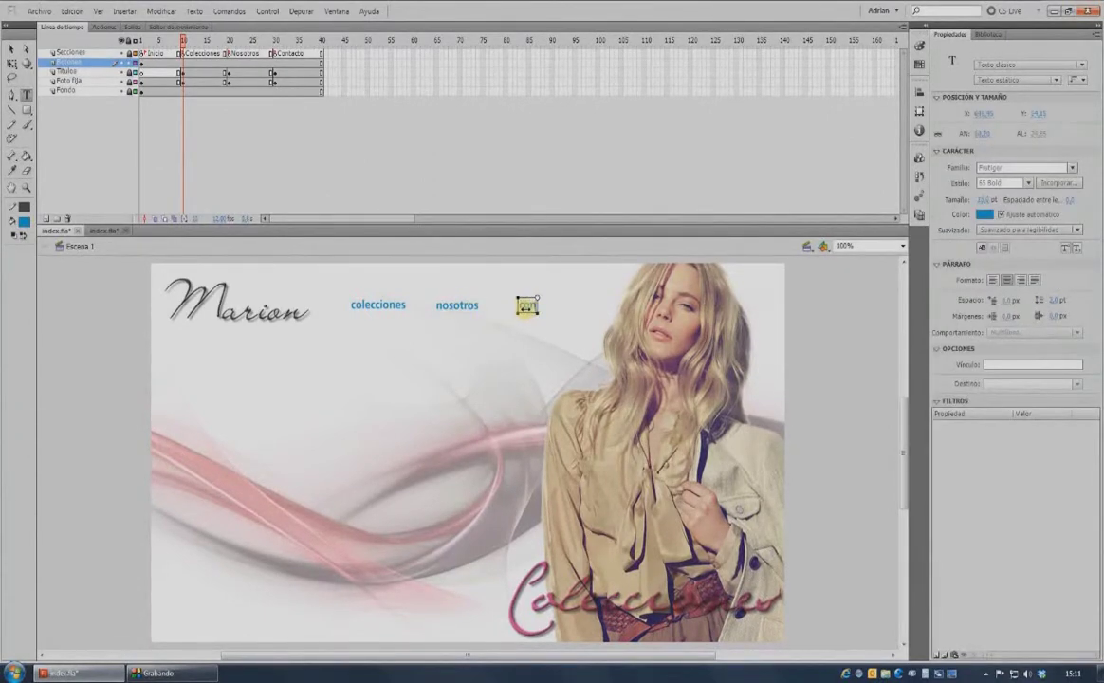
{"action": "type", "text": "o"}
{"action": "key", "text": "Escape"}
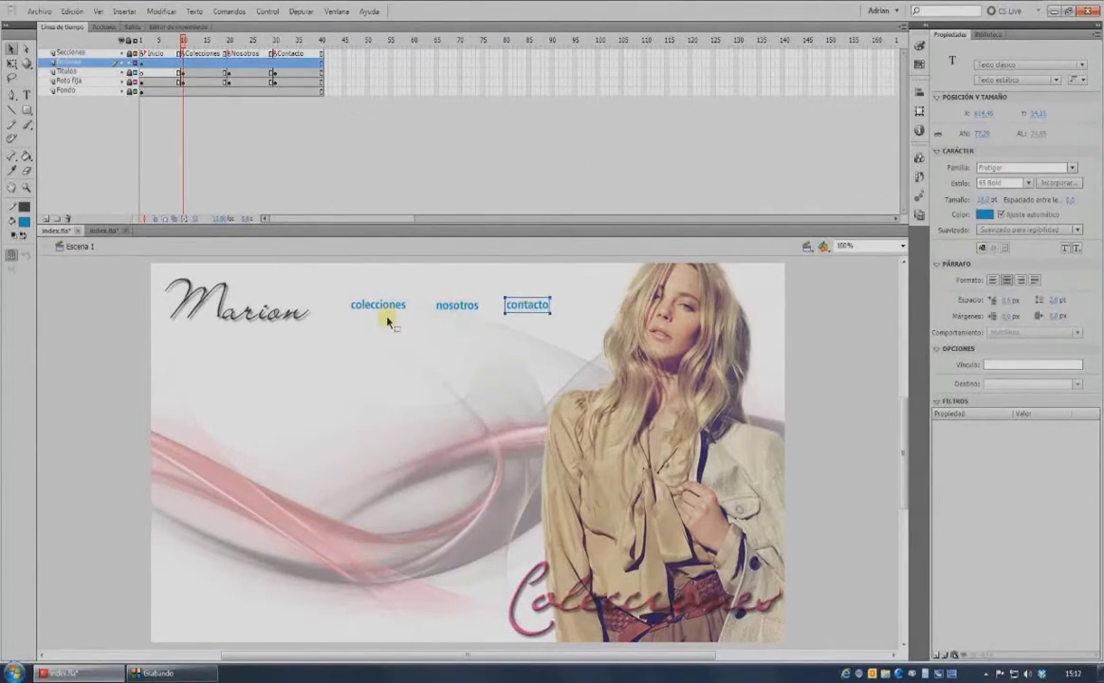
Convert the three labels into symbols named Colecciones, Nosotros and Contacto.
{"action": "left_click", "coordinate": [384, 308]}
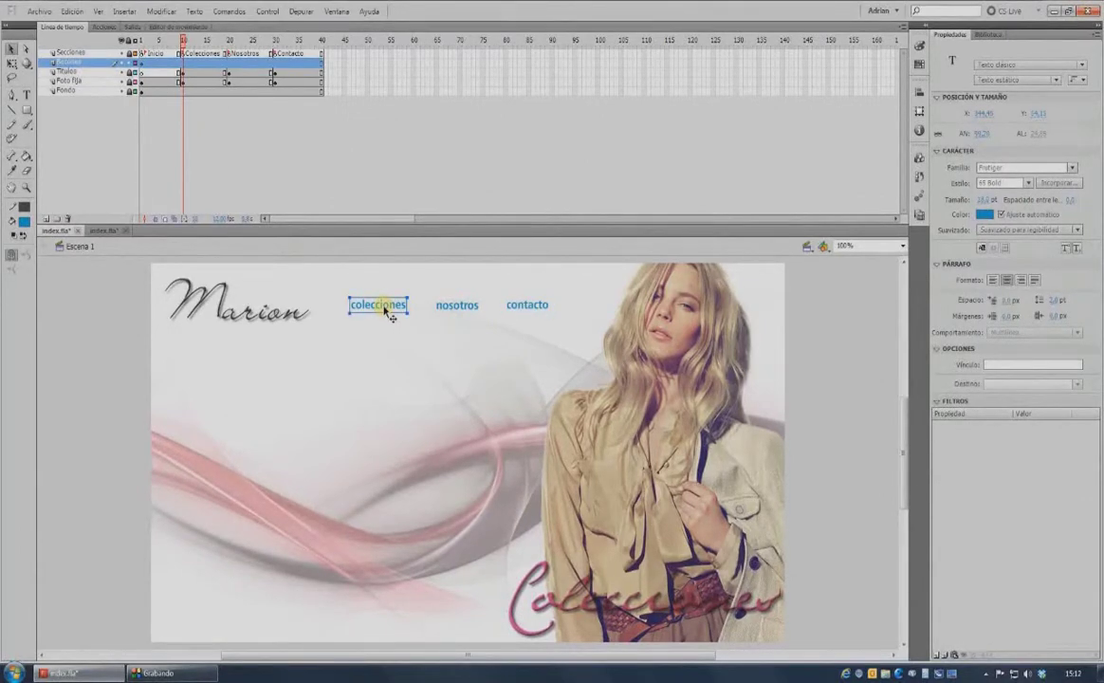
{"action": "key", "text": "F8"}
{"action": "type", "text": "Colecciones"}
{"action": "left_click", "coordinate": [664, 190]}
{"action": "left_click", "coordinate": [456, 305]}
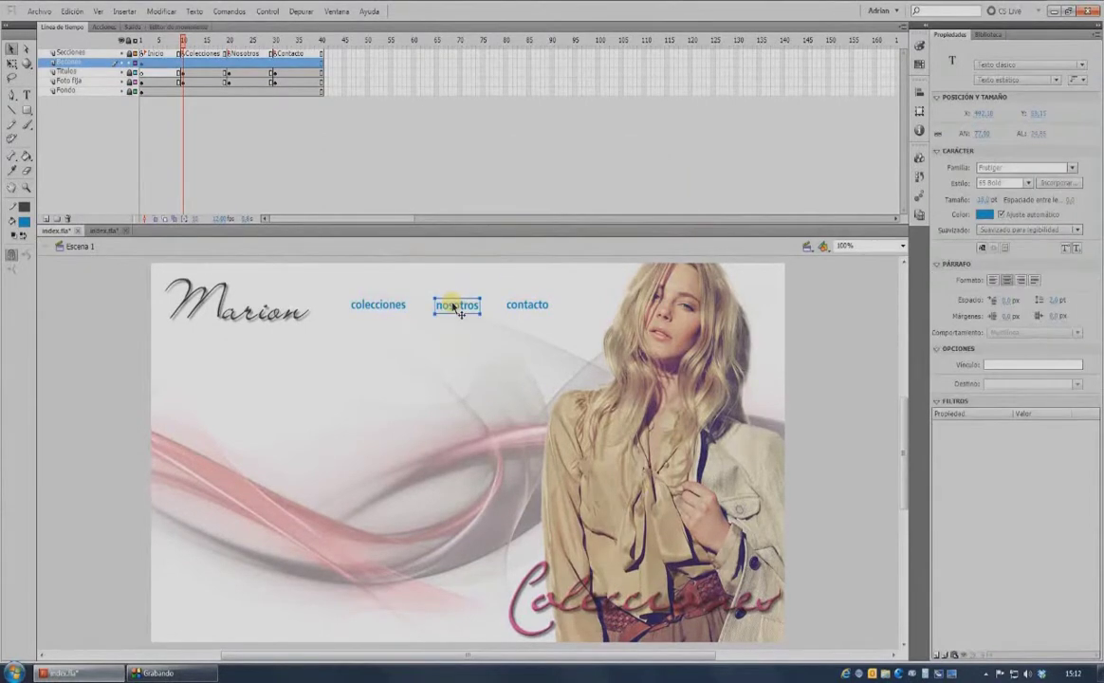
{"action": "key", "text": "F8"}
{"action": "type", "text": "Nosotros"}
{"action": "key", "text": "Return"}
{"action": "left_click", "coordinate": [528, 306]}
{"action": "key", "text": "F8"}
{"action": "type", "text": "Contacto"}
{"action": "key", "text": "Return"}
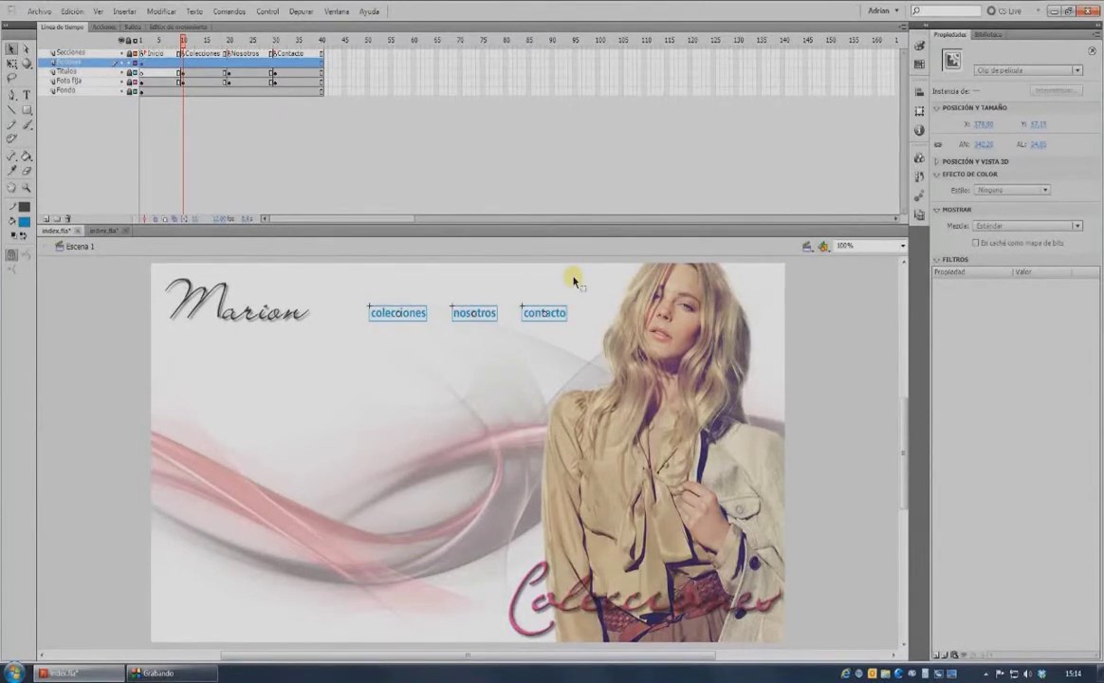
Wrap the colecciones clip in a new symbol named 'colecciones anim'.
{"action": "left_click", "coordinate": [385, 277]}
{"action": "left_click", "coordinate": [384, 319]}
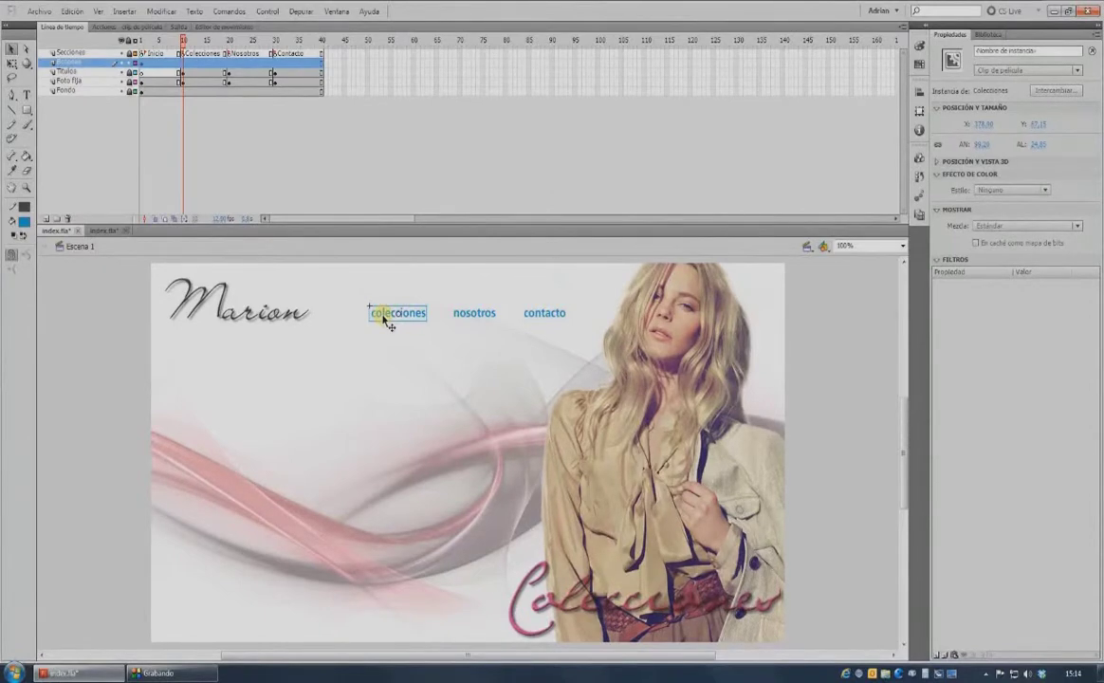
{"action": "key", "text": "F8"}
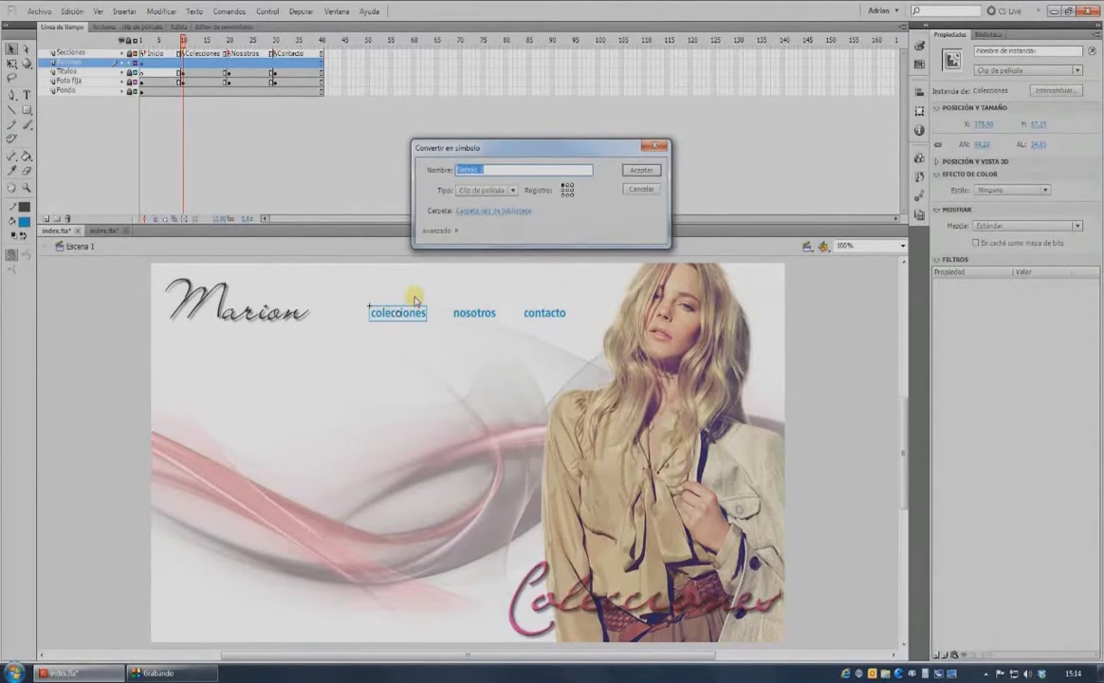
{"action": "type", "text": "bt"}
{"action": "type", "text": "lecciones anim"}
{"action": "key", "text": "Return"}
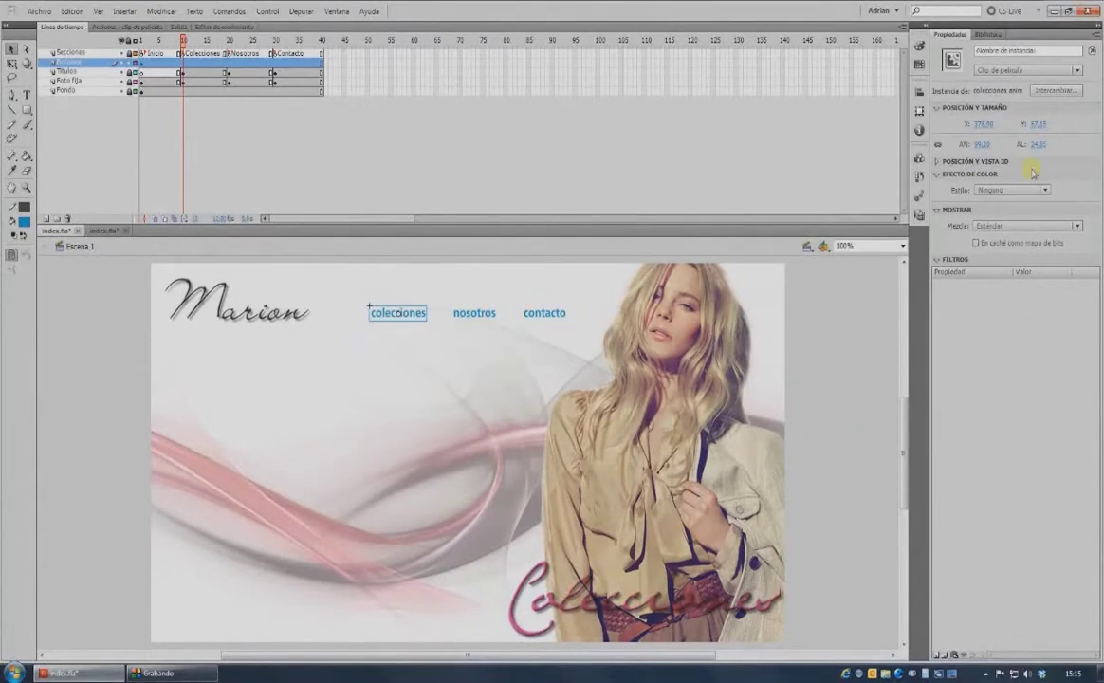
Show the library and open colecciones anim for editing in place.
{"action": "left_click", "coordinate": [987, 34]}
{"action": "left_click", "coordinate": [43, 332]}
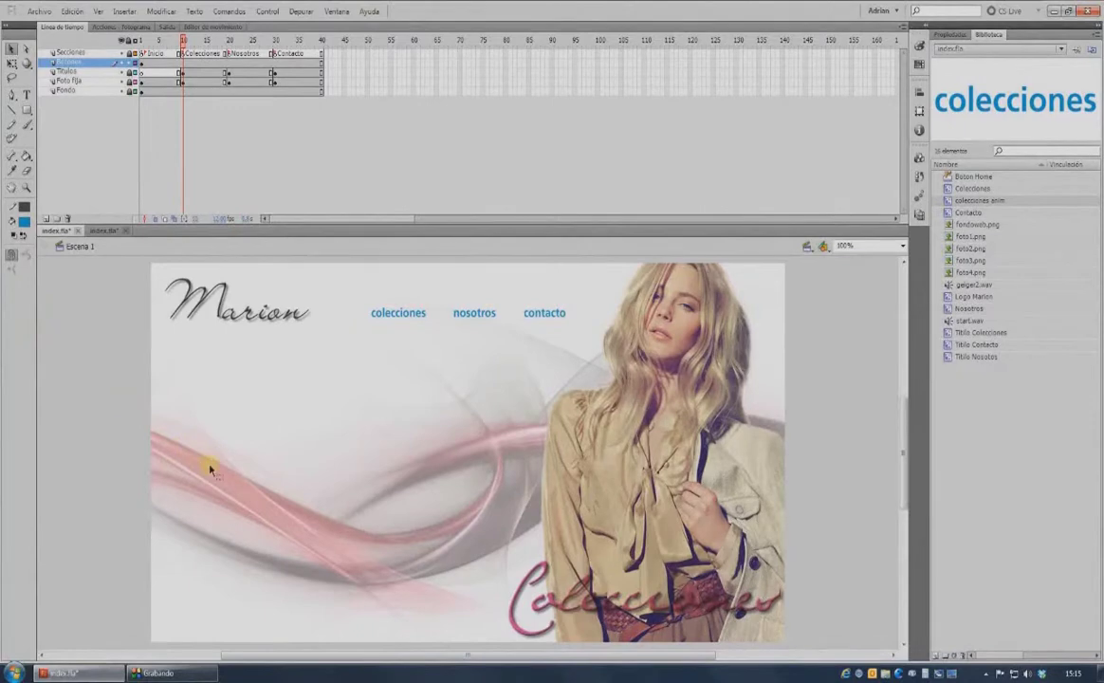
{"action": "double_click", "coordinate": [410, 318]}
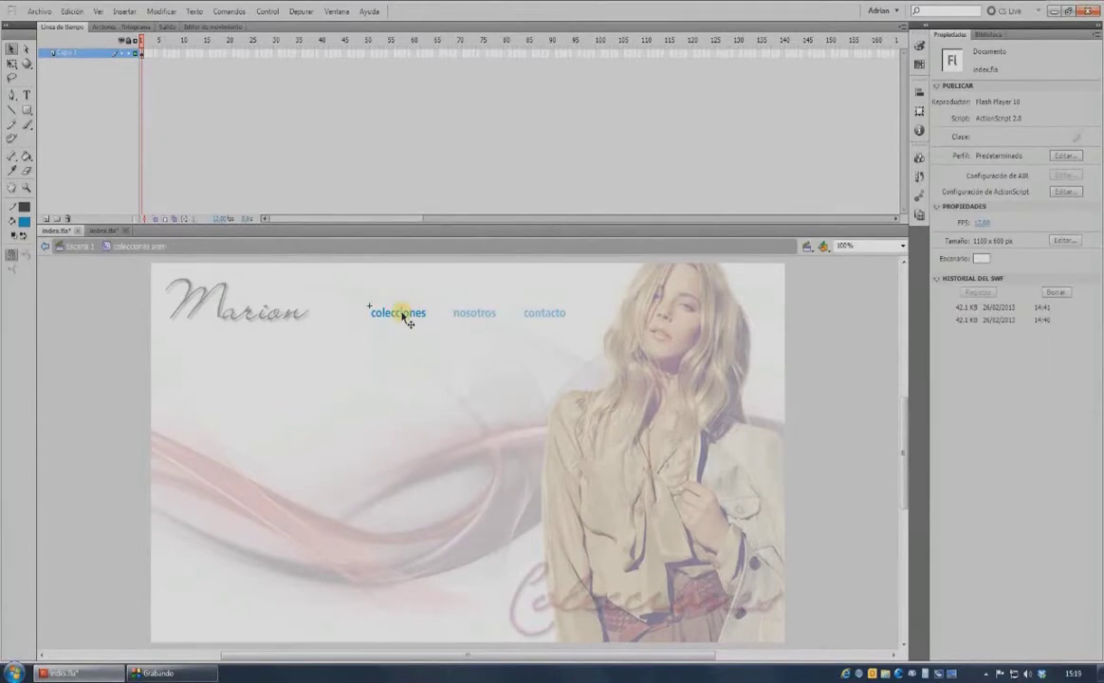
Add a Blur filter with quality Alta to the colecciones clip.
{"action": "left_click", "coordinate": [407, 316]}
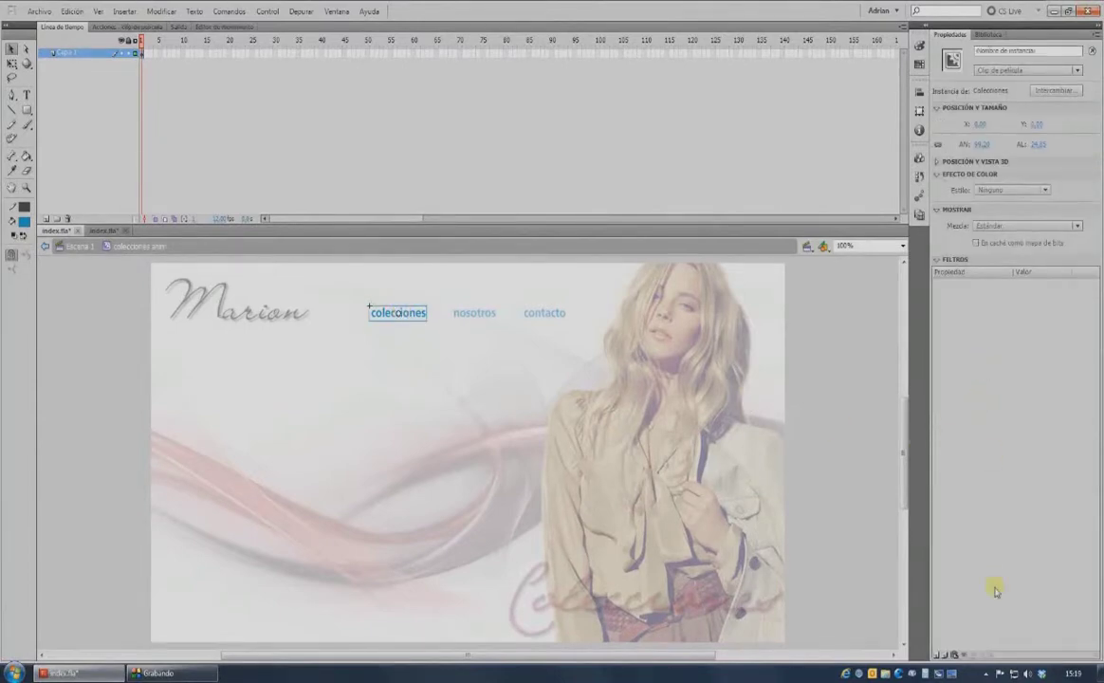
{"action": "left_click", "coordinate": [938, 654]}
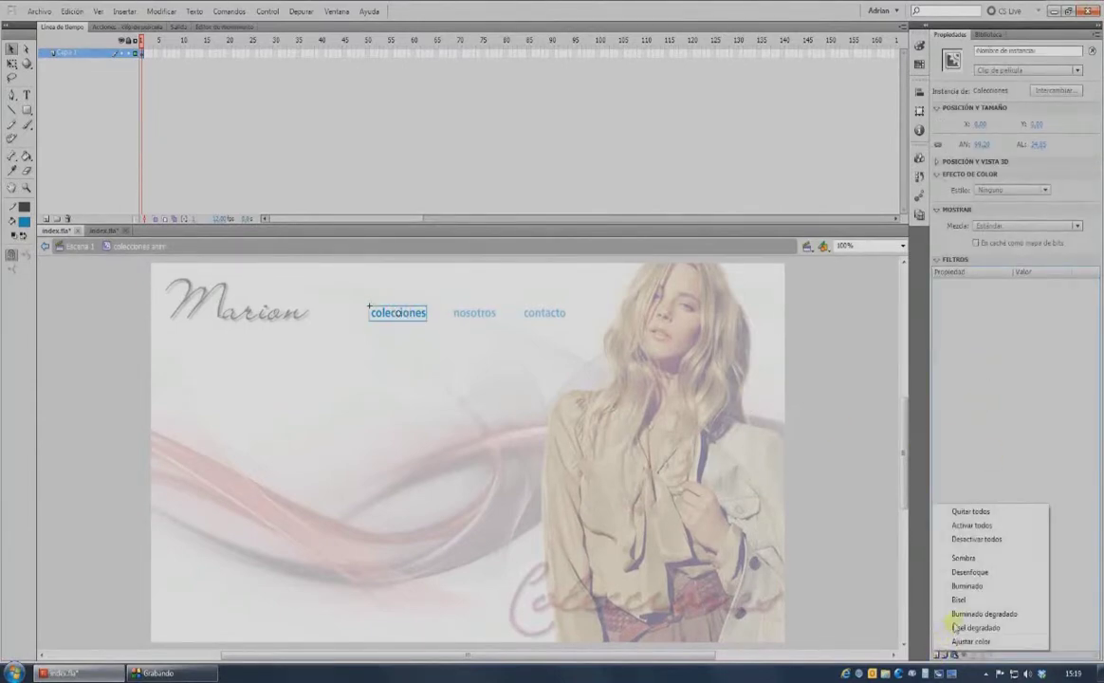
{"action": "left_click", "coordinate": [987, 572]}
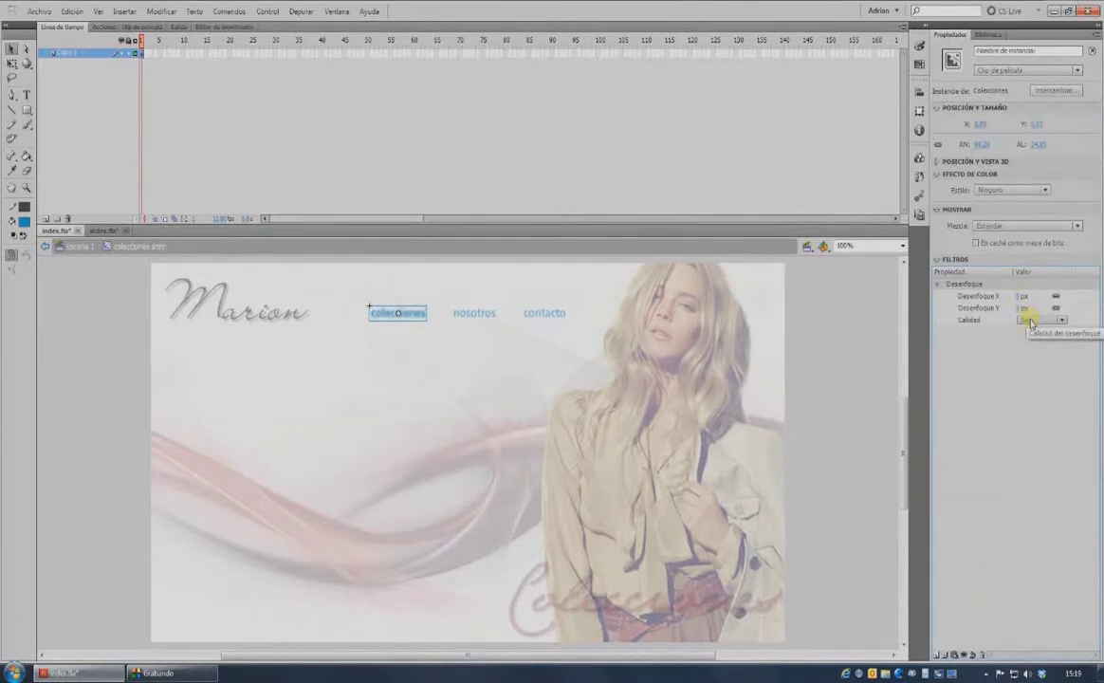
{"action": "left_click", "coordinate": [1033, 319]}
{"action": "left_click", "coordinate": [1040, 361]}
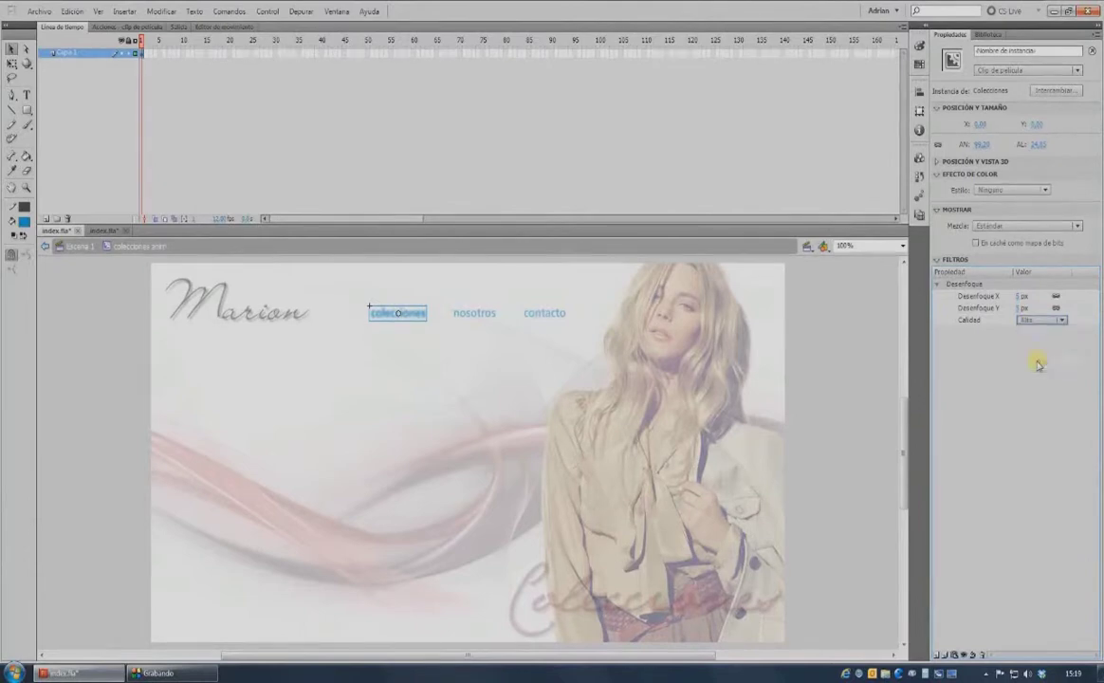
Make frame 15 a keyframe with the clip moved up and its Alpha set to 0%.
{"action": "left_click", "coordinate": [202, 57]}
{"action": "left_click", "coordinate": [202, 57]}
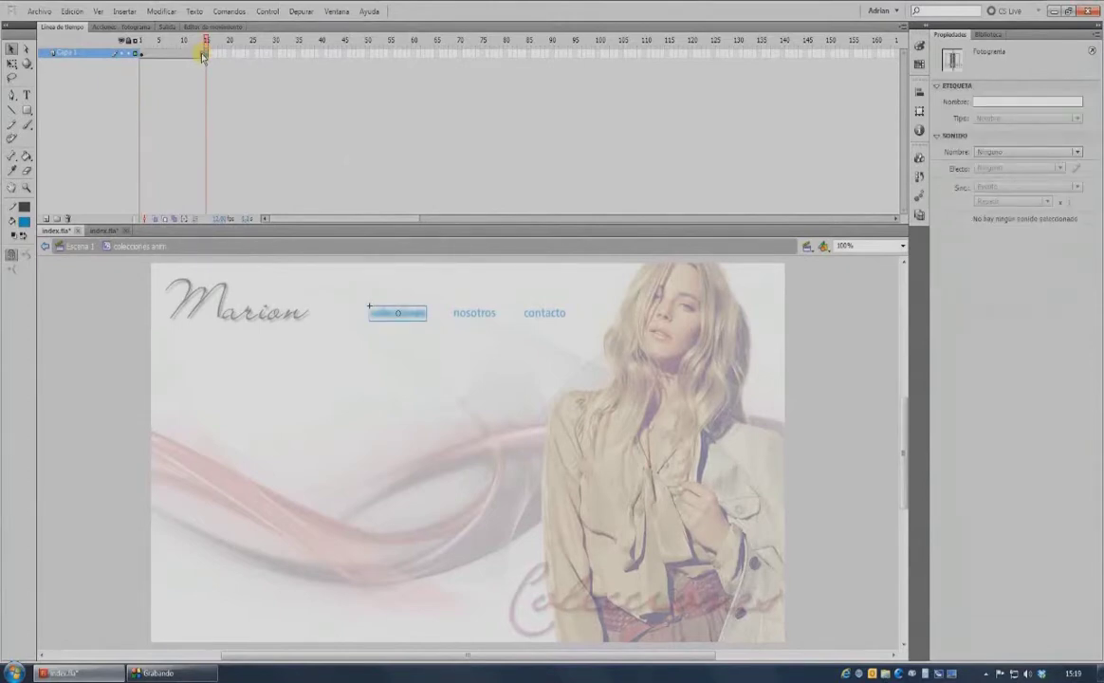
{"action": "left_click", "coordinate": [385, 313]}
{"action": "key", "text": "Up"}
{"action": "key", "text": "Up"}
{"action": "key", "text": "Up"}
{"action": "key", "text": "Up"}
{"action": "key", "text": "Up"}
{"action": "key", "text": "Up"}
{"action": "key", "text": "Up"}
{"action": "key", "text": "Up"}
{"action": "key", "text": "Up"}
{"action": "key", "text": "Up"}
{"action": "key", "text": "Up"}
{"action": "key", "text": "Up"}
{"action": "key", "text": "Up"}
{"action": "key", "text": "Up"}
{"action": "key", "text": "Up"}
{"action": "key", "text": "Up"}
{"action": "key", "text": "Up"}
{"action": "key", "text": "Up"}
{"action": "key", "text": "Up"}
{"action": "key", "text": "Up"}
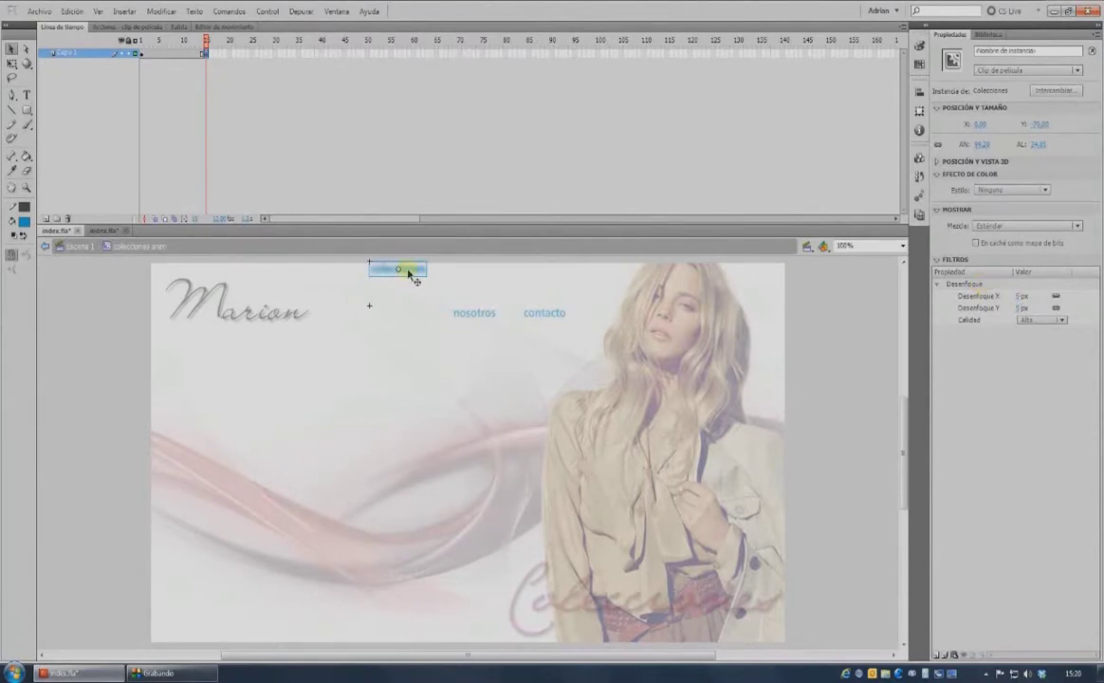
{"action": "left_click", "coordinate": [991, 190]}
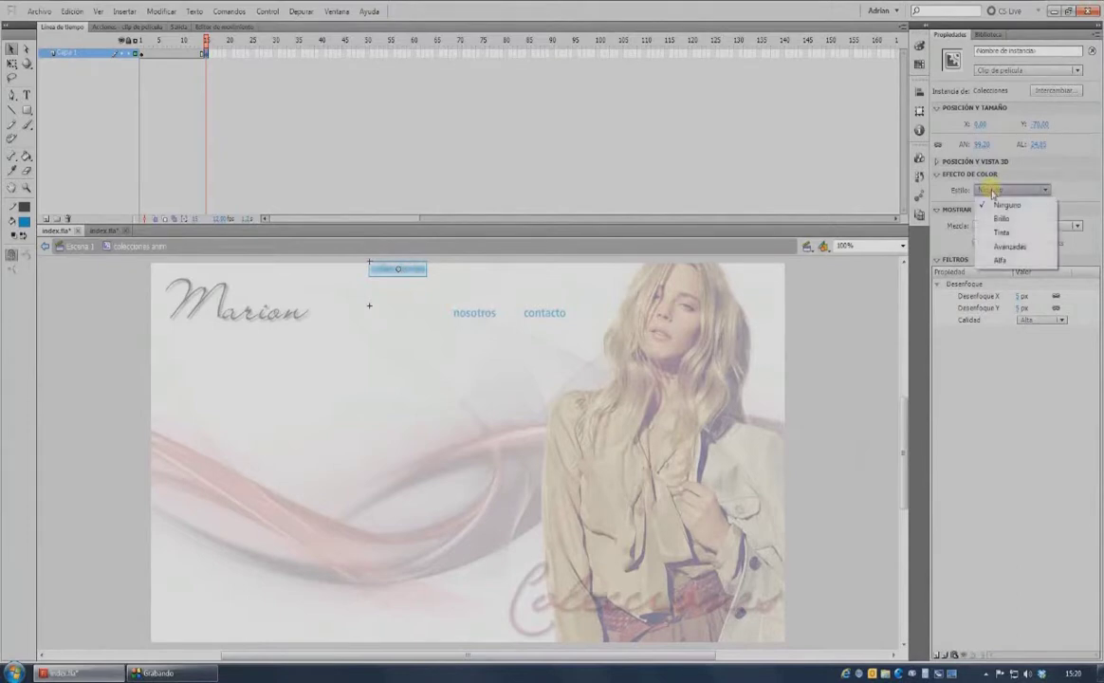
{"action": "left_click", "coordinate": [1000, 261]}
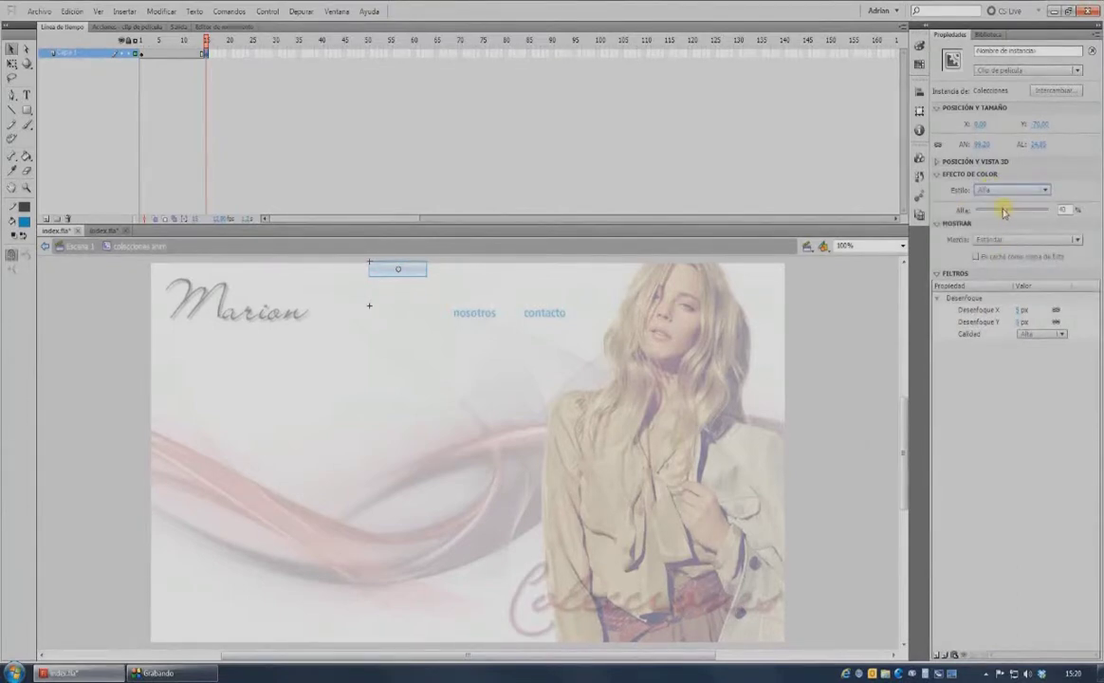
{"action": "left_click_drag", "start_coordinate": [942, 217], "coordinate": [940, 215]}
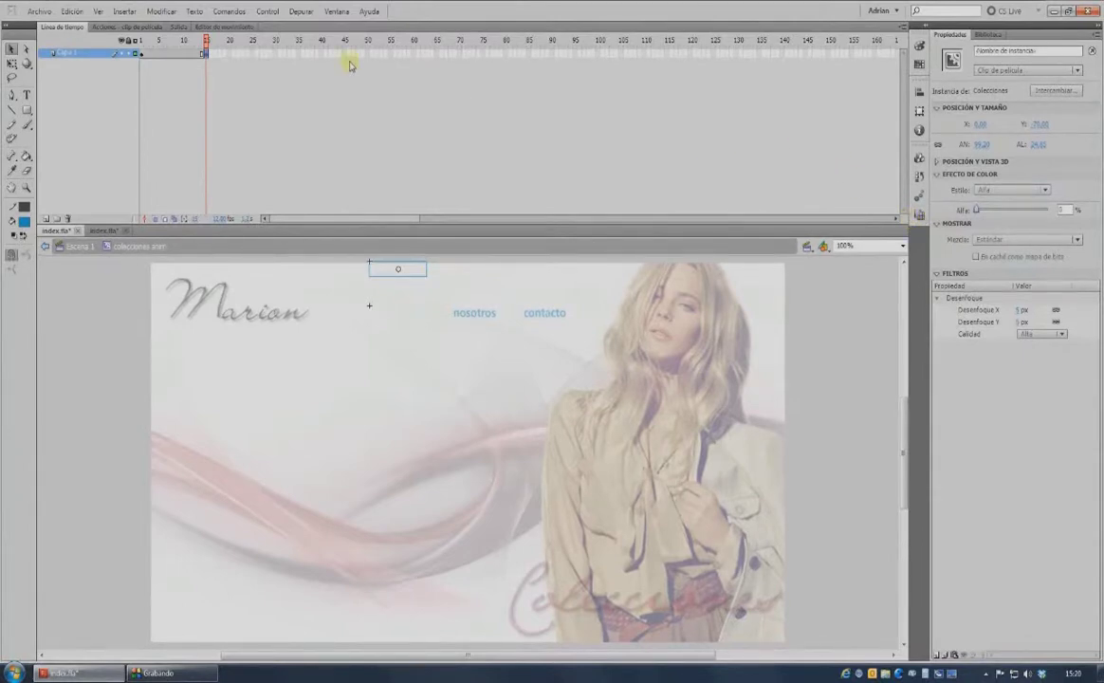
Create a classic tween from frame 1 to 15 and preview the fade.
{"action": "left_click", "coordinate": [142, 53]}
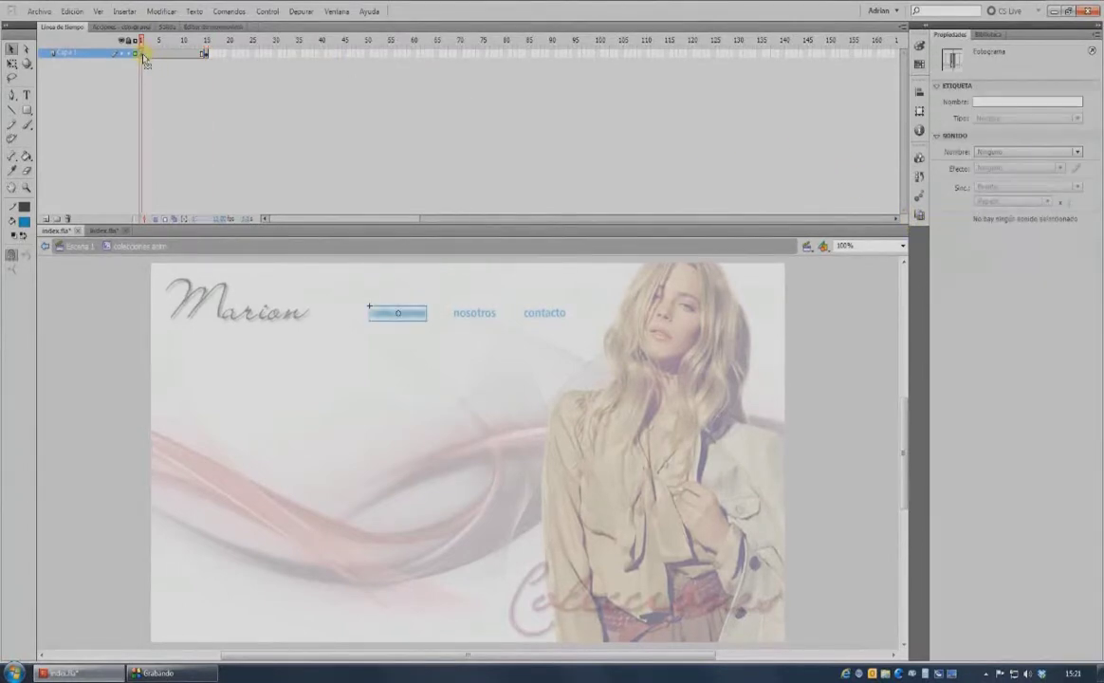
{"action": "right_click", "coordinate": [143, 54]}
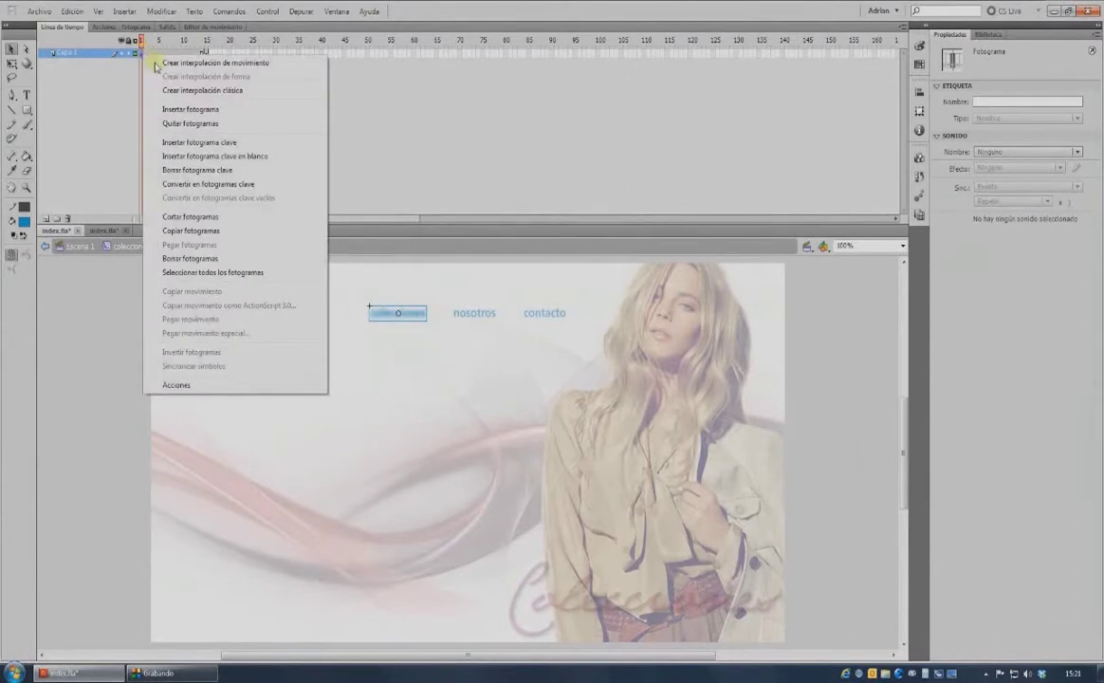
{"action": "left_click", "coordinate": [178, 90]}
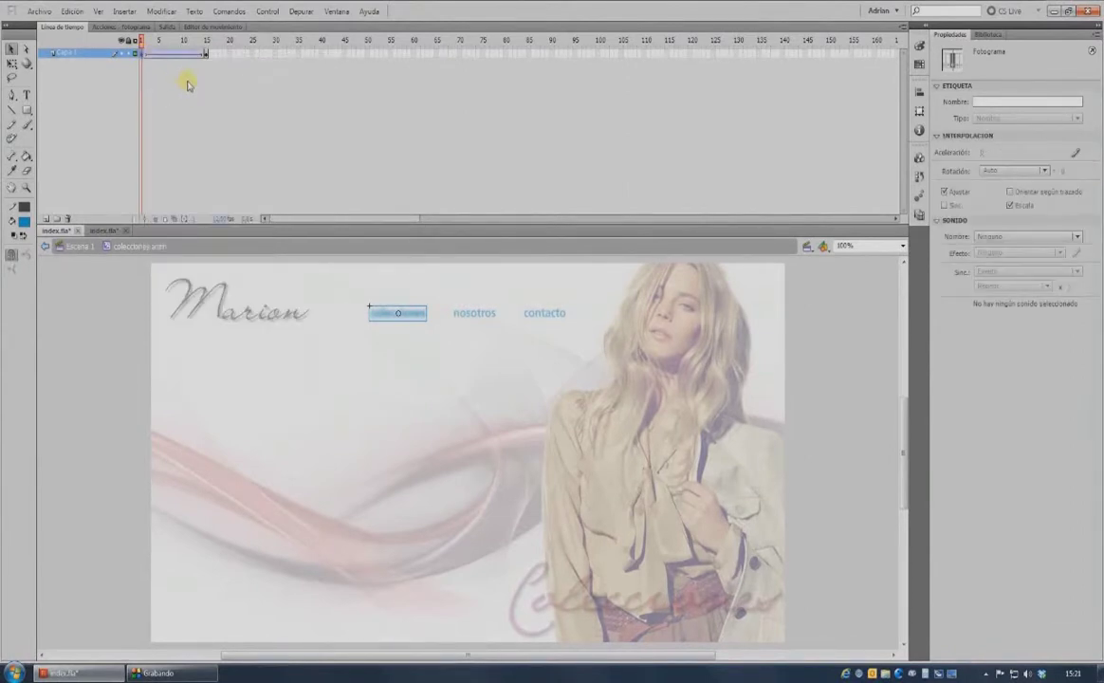
{"action": "left_click", "coordinate": [143, 40]}
{"action": "left_click_drag", "start_coordinate": [143, 39], "coordinate": [207, 41]}
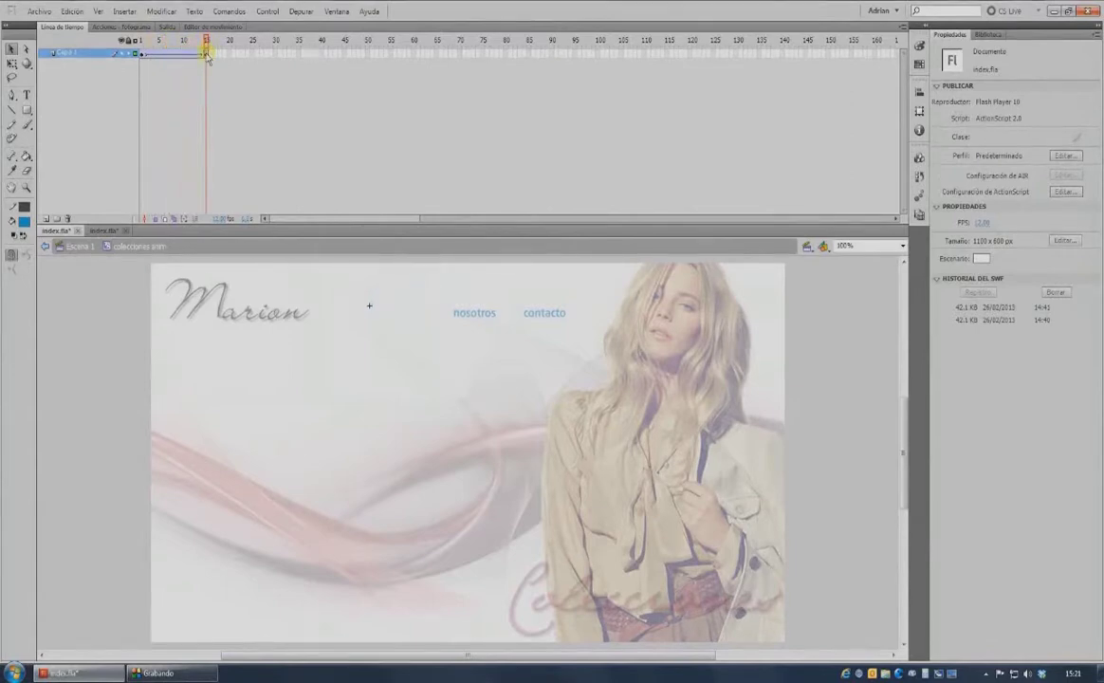
Add a stop() action on frame 15.
{"action": "left_click", "coordinate": [206, 54]}
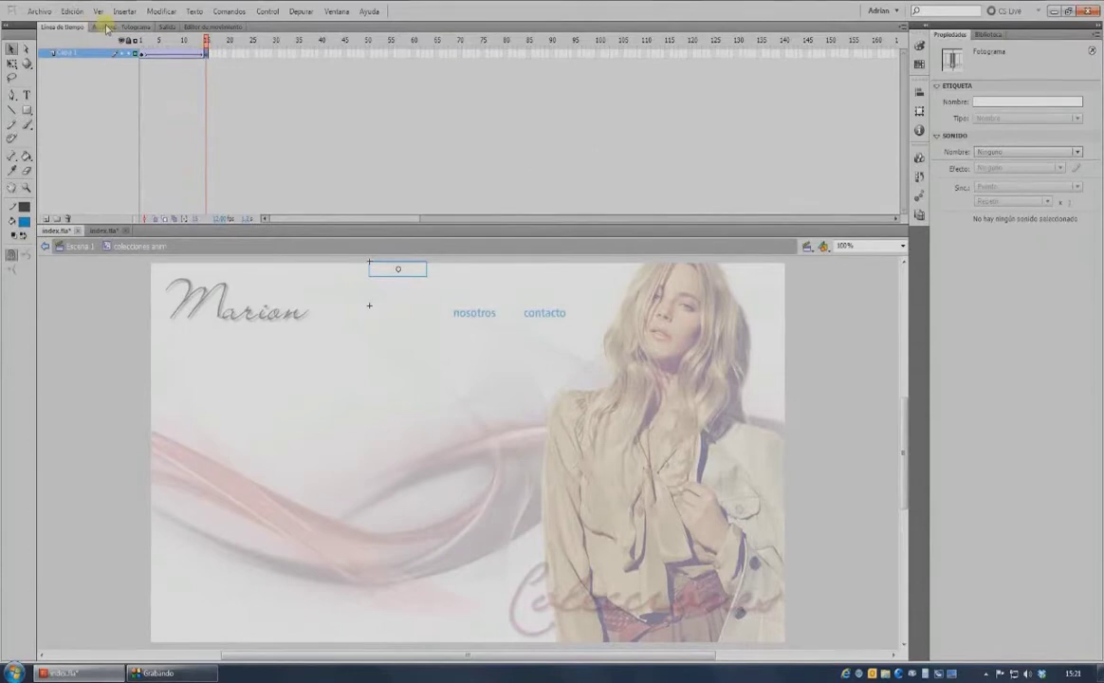
{"action": "left_click", "coordinate": [100, 27]}
{"action": "left_click", "coordinate": [82, 114]}
{"action": "double_click", "coordinate": [82, 114]}
{"action": "left_click", "coordinate": [50, 27]}
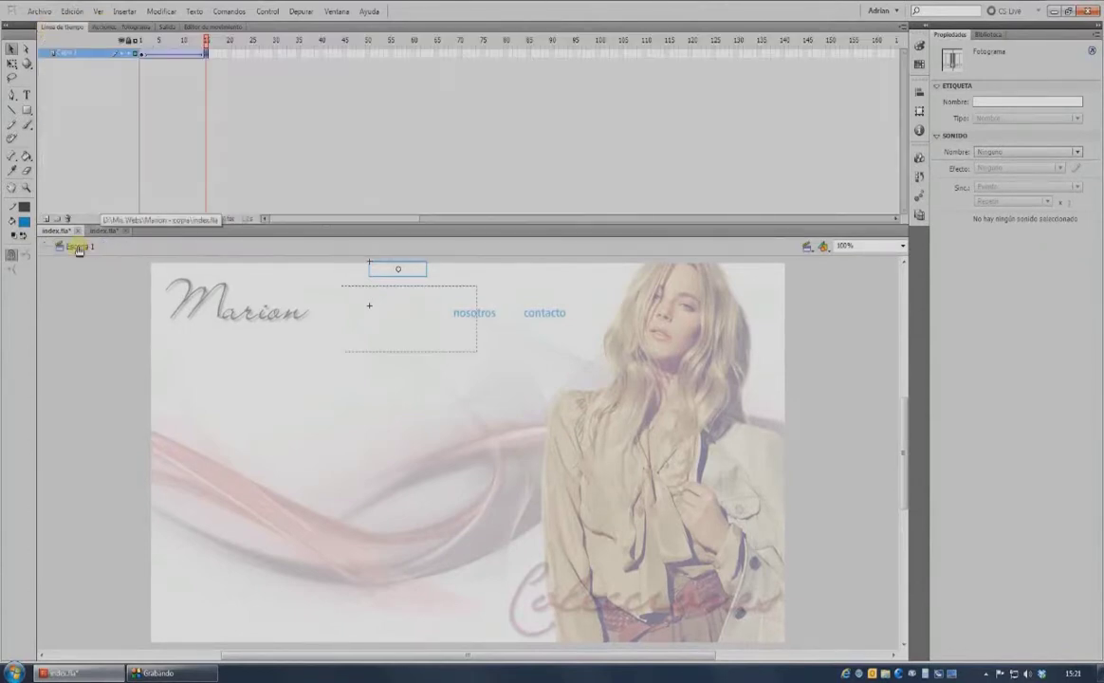
In Escena 1, swap the label to the Colecciones symbol and delete the nosotros and contacto items.
{"action": "left_click", "coordinate": [79, 246]}
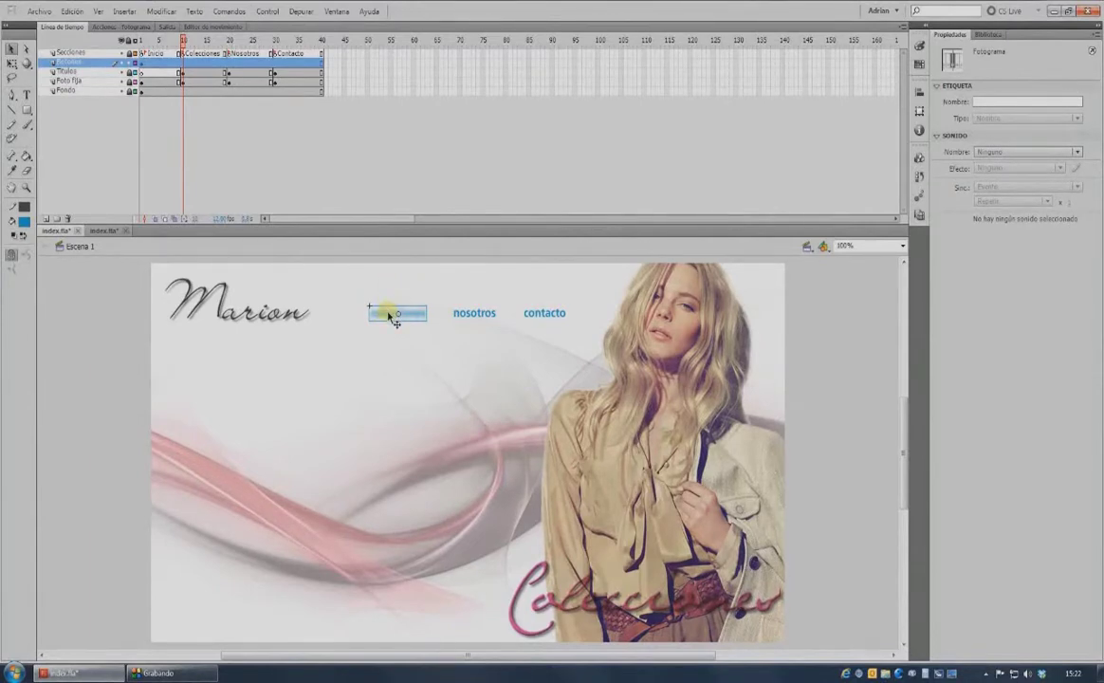
{"action": "right_click", "coordinate": [389, 315]}
{"action": "left_click", "coordinate": [479, 575]}
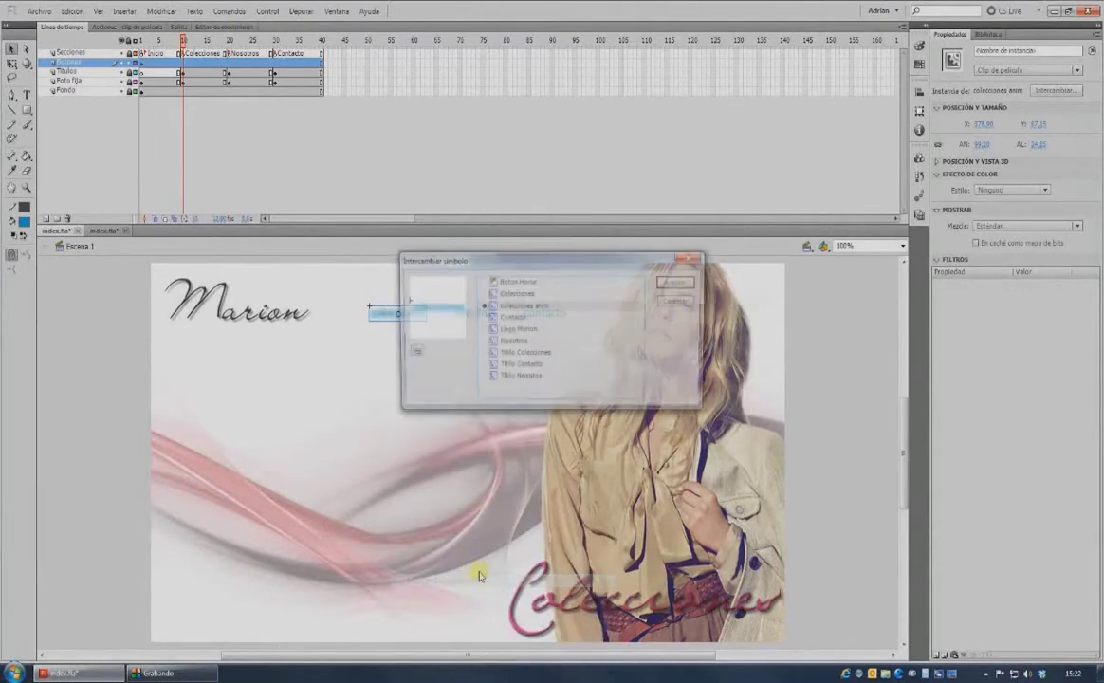
{"action": "left_click", "coordinate": [517, 294]}
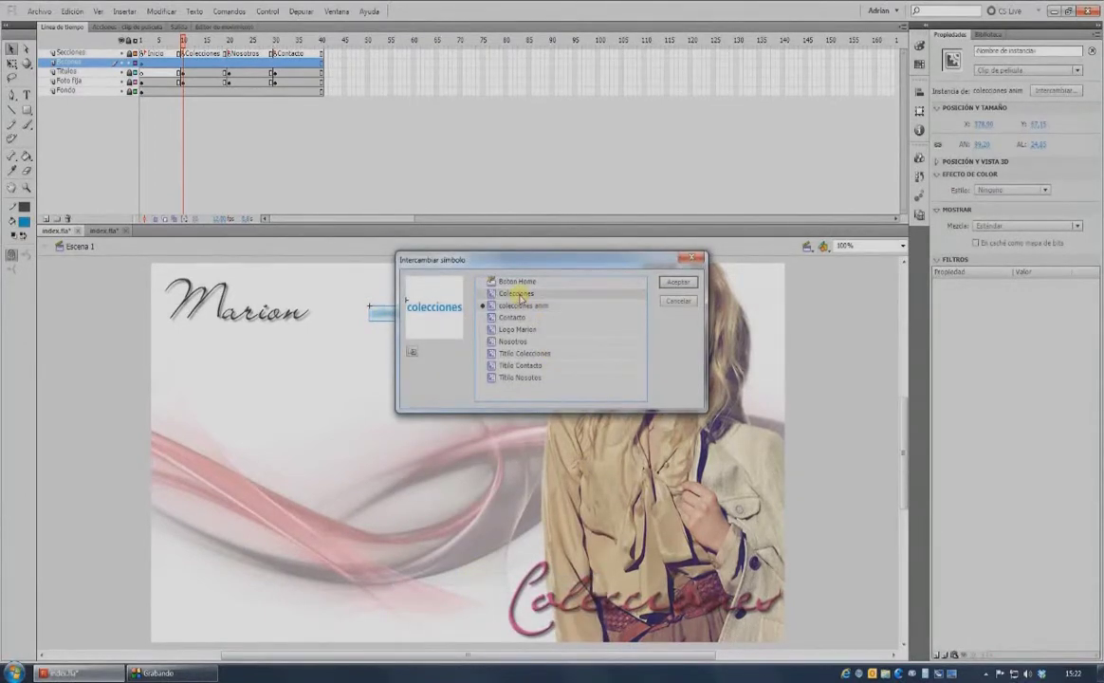
{"action": "left_click", "coordinate": [679, 284]}
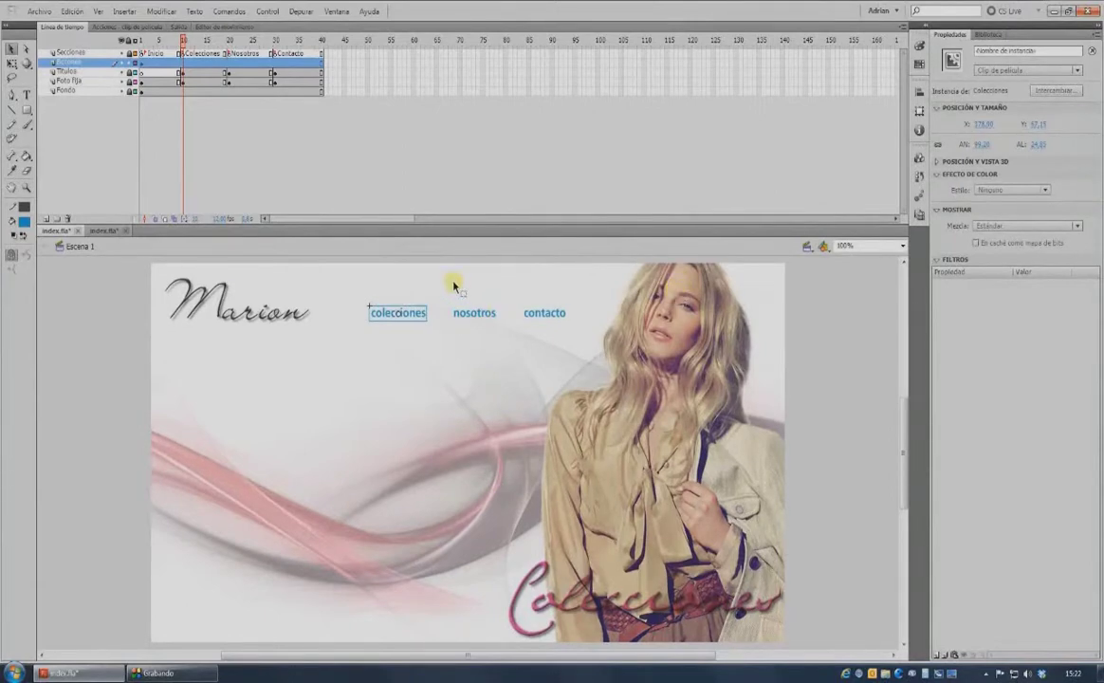
{"action": "left_click_drag", "start_coordinate": [451, 277], "coordinate": [596, 347]}
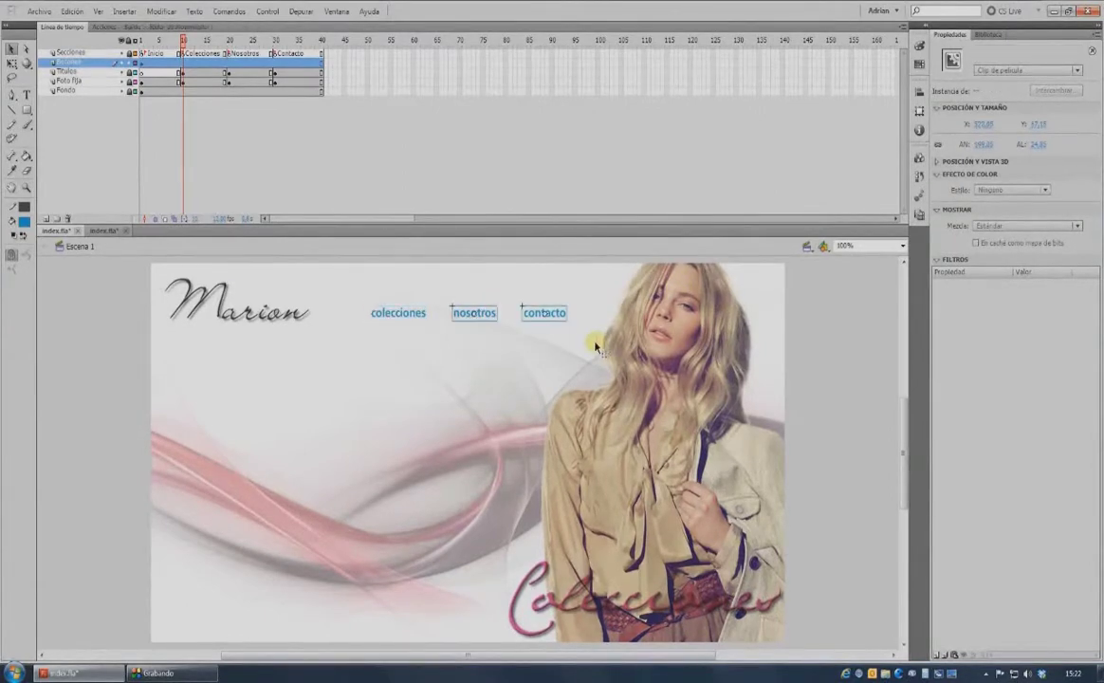
{"action": "key", "text": "Delete"}
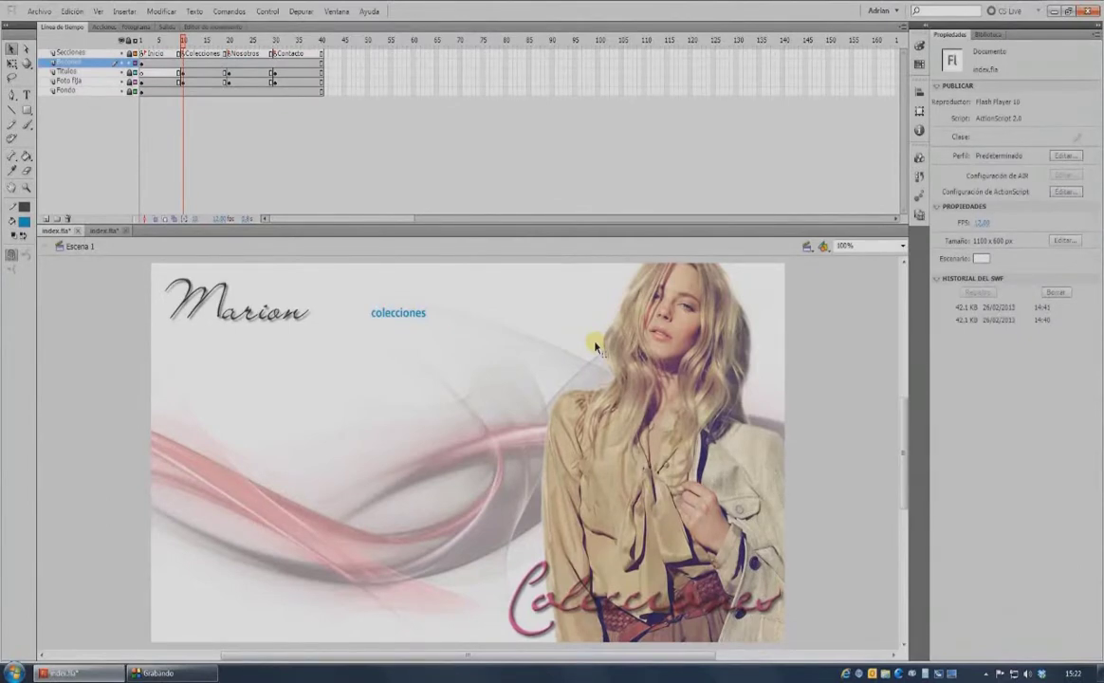
Turn colecciones into a Button-type symbol 'Boton Colecciones' and show the library.
{"action": "left_click", "coordinate": [398, 318]}
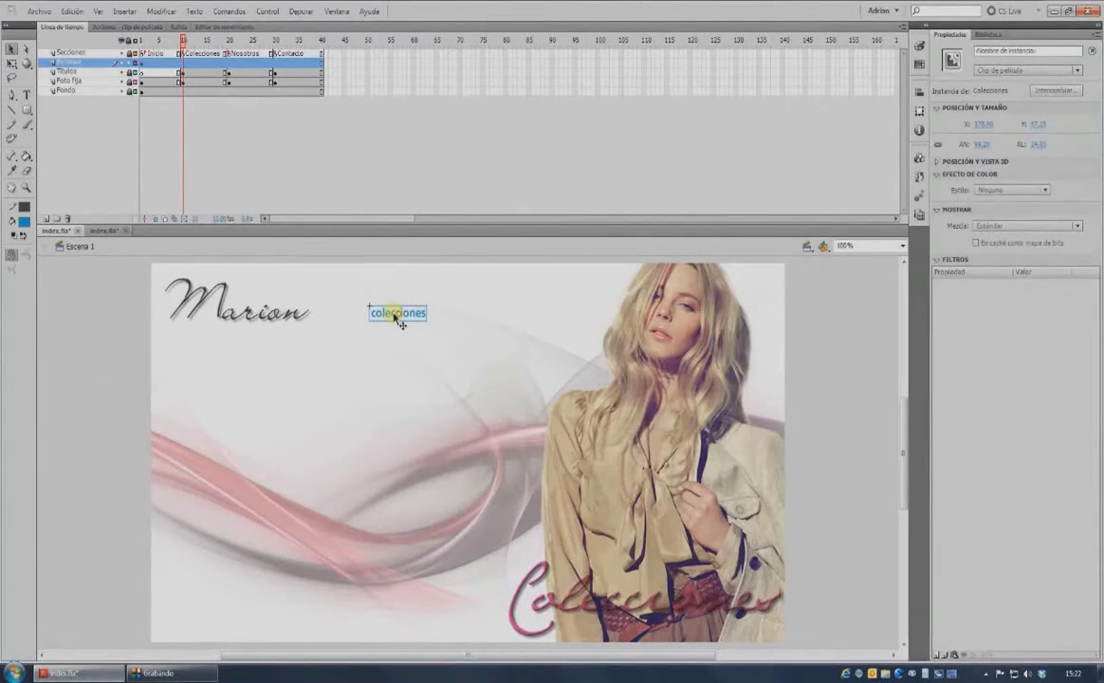
{"action": "key", "text": "F8"}
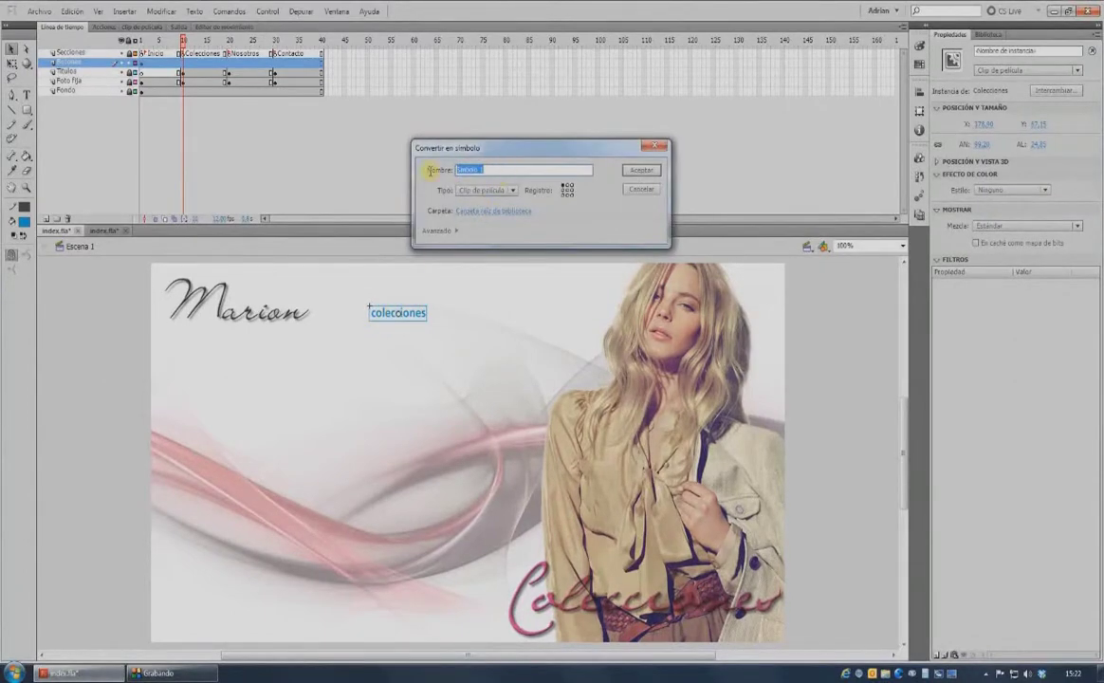
{"action": "type", "text": "Boton Colecciones"}
{"action": "left_click", "coordinate": [467, 192]}
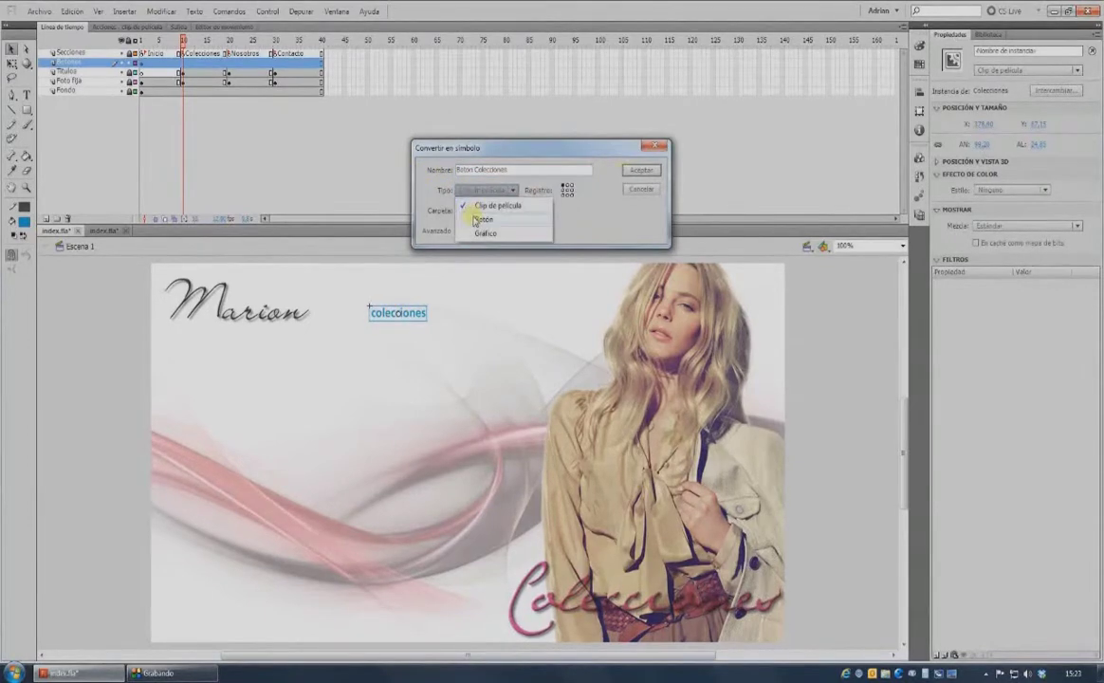
{"action": "left_click", "coordinate": [475, 219]}
{"action": "left_click", "coordinate": [644, 171]}
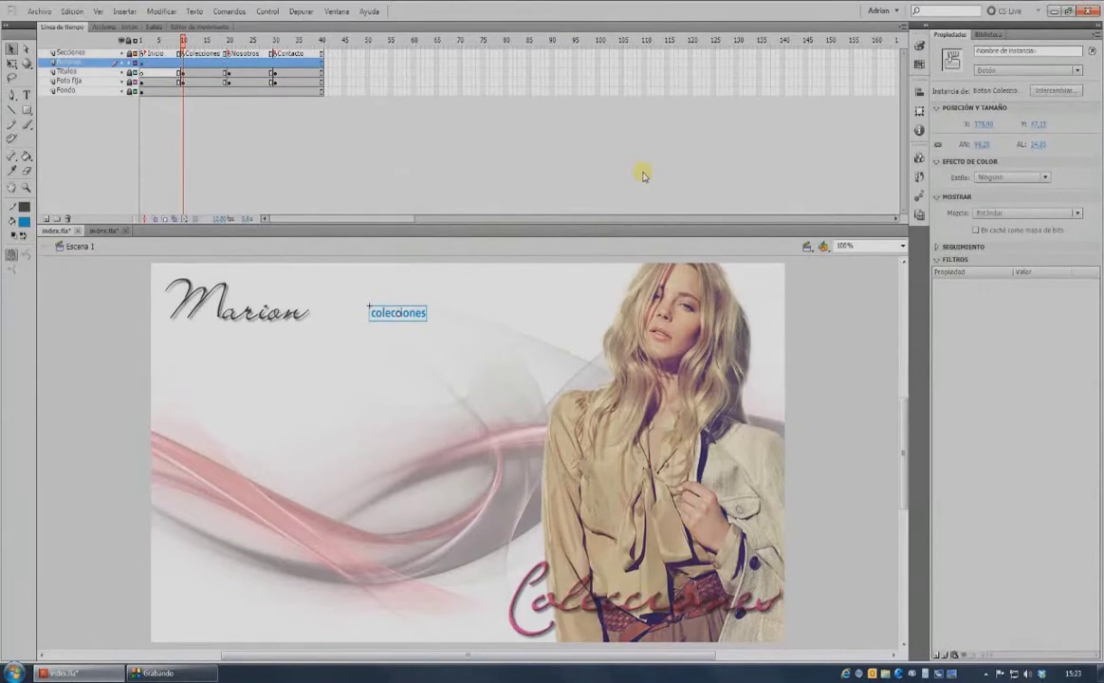
{"action": "key", "text": "ctrl+l"}
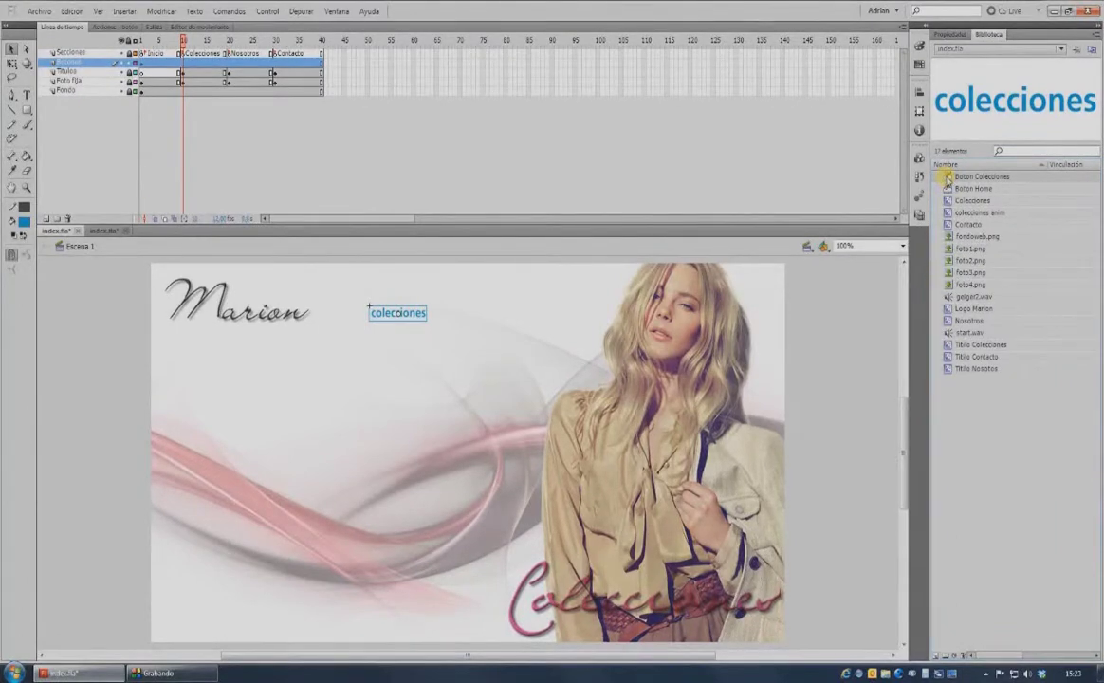
Inside Boton Colecciones, add keyframes for every state and draw a blue hit-area rectangle over the text.
{"action": "double_click", "coordinate": [948, 178]}
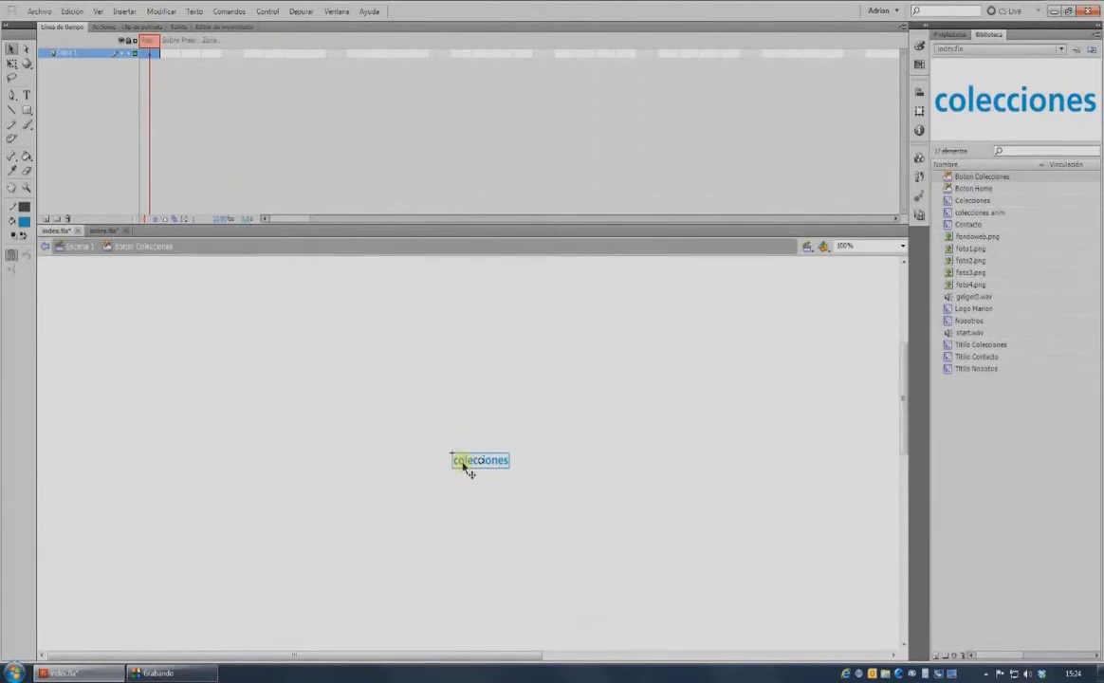
{"action": "key", "text": "F6"}
{"action": "key", "text": "F6"}
{"action": "key", "text": "F6"}
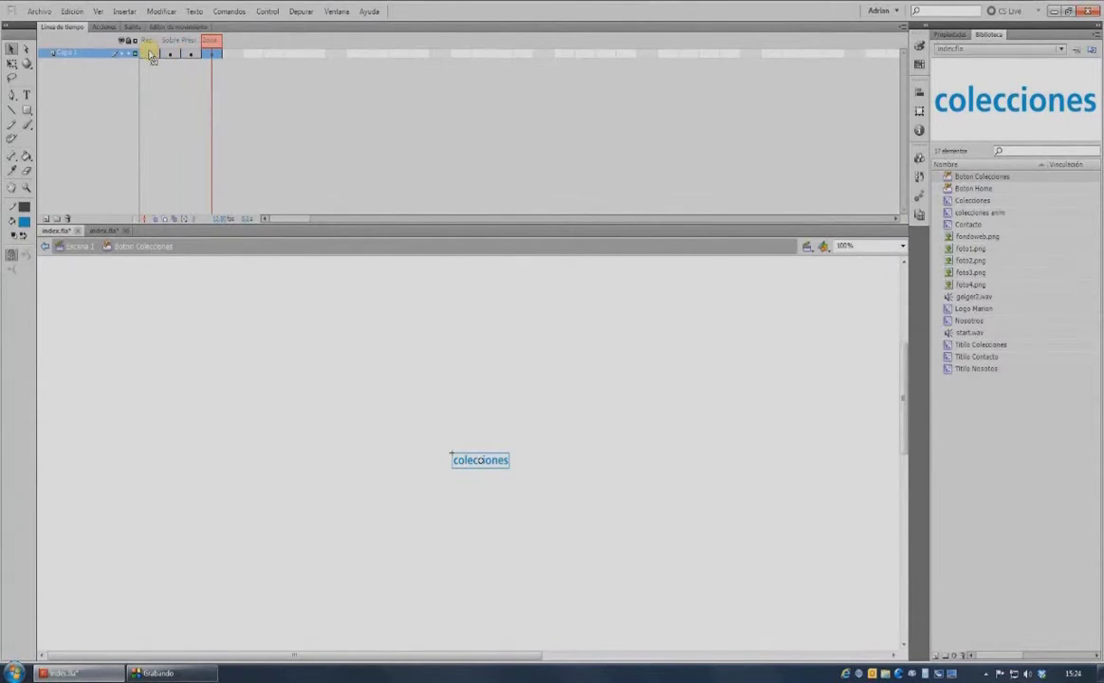
{"action": "key", "text": "r"}
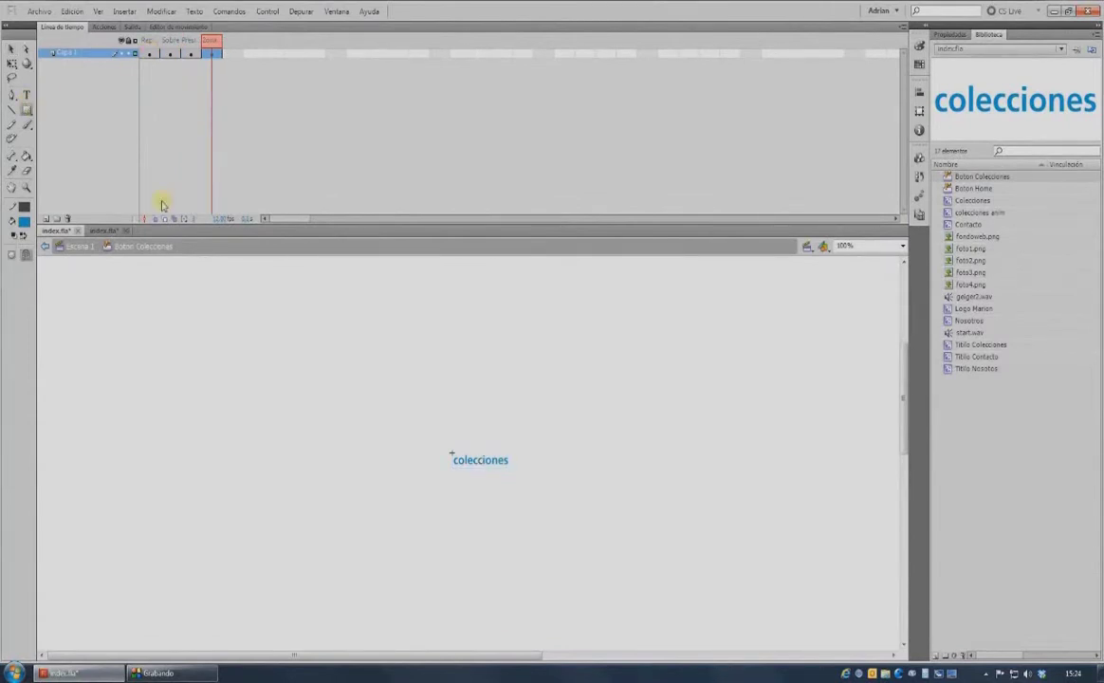
{"action": "left_click_drag", "start_coordinate": [446, 447], "coordinate": [520, 473]}
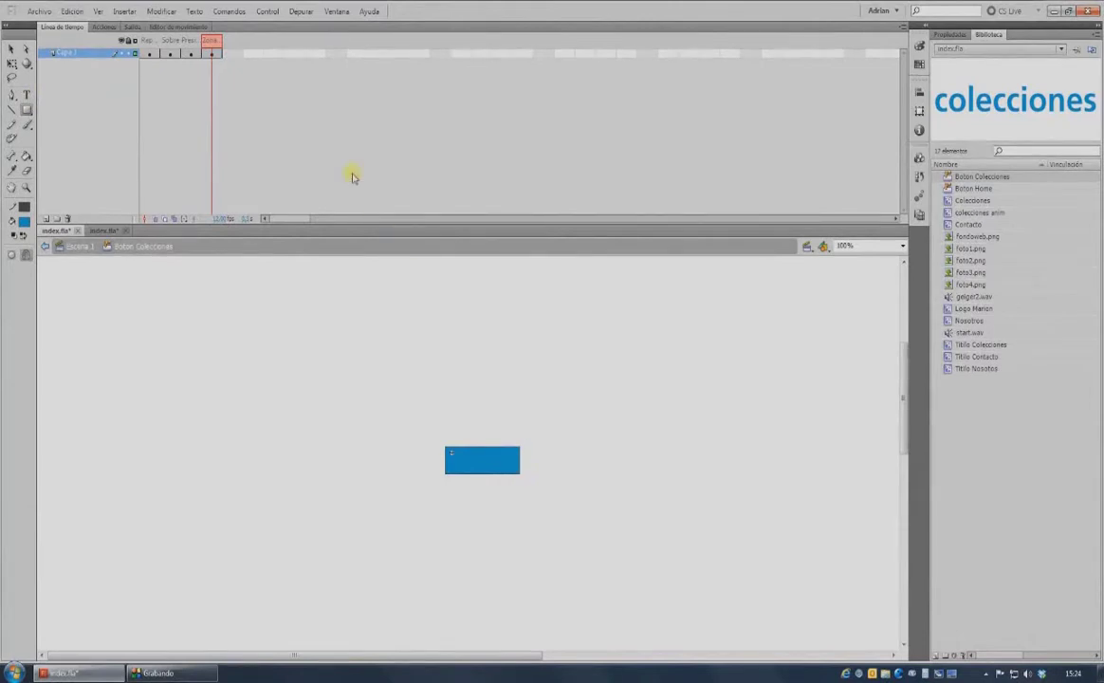
{"action": "left_click", "coordinate": [174, 54]}
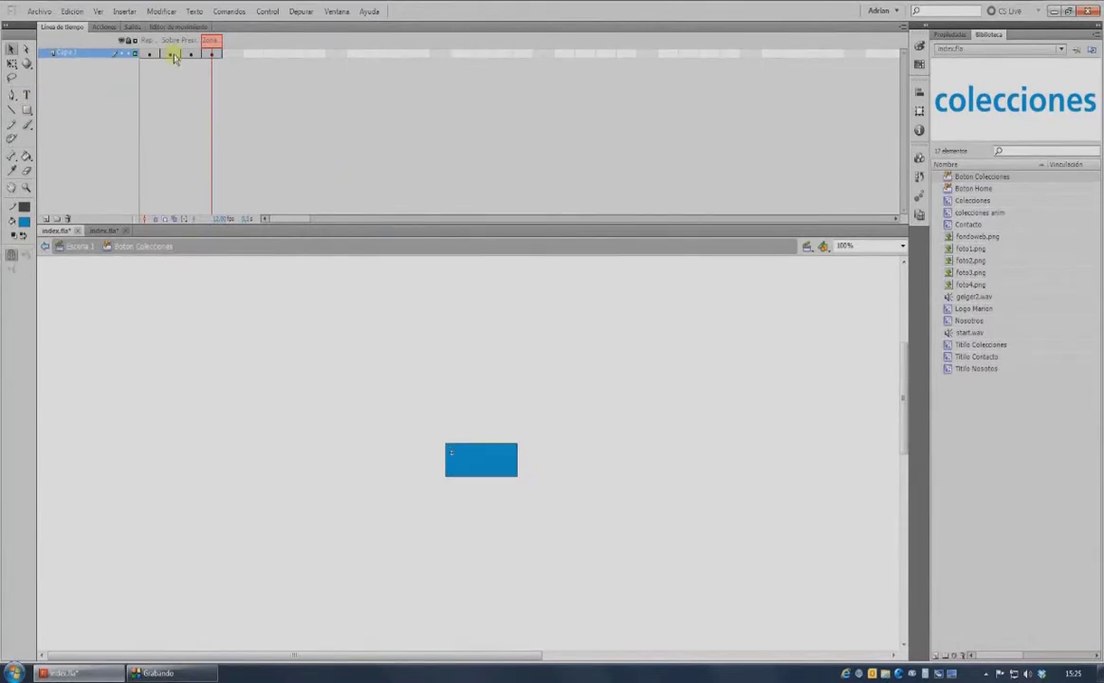
{"action": "left_click", "coordinate": [172, 54]}
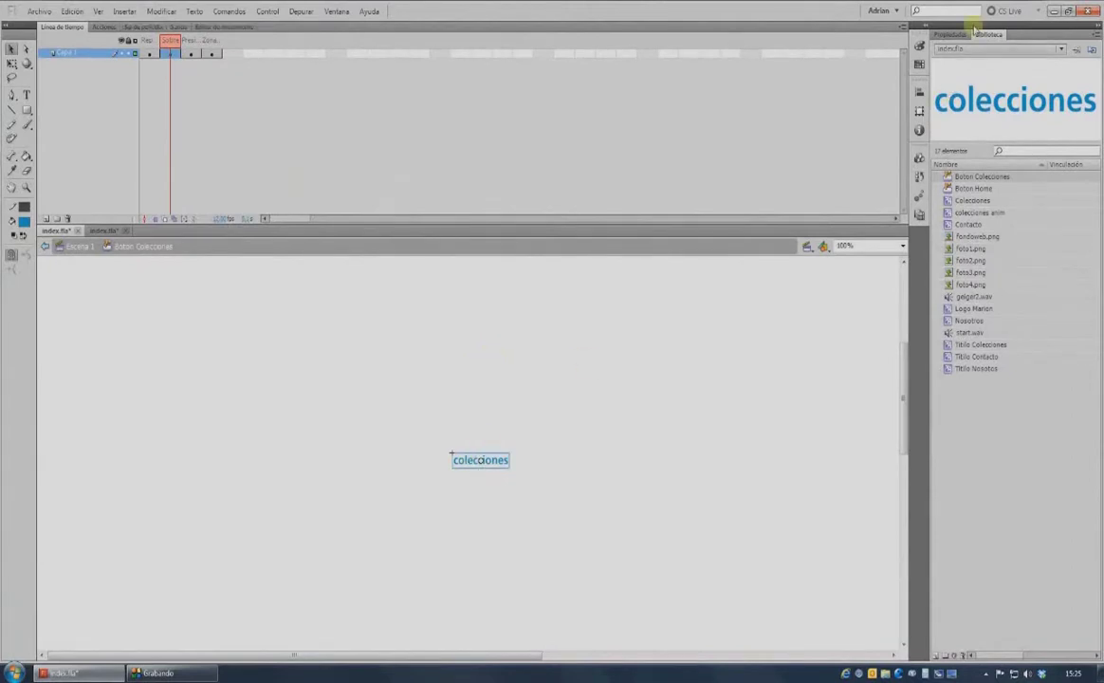
Apply a Brillo (brightness) colour effect to the colecciones text in the Sobre state.
{"action": "left_click", "coordinate": [964, 35]}
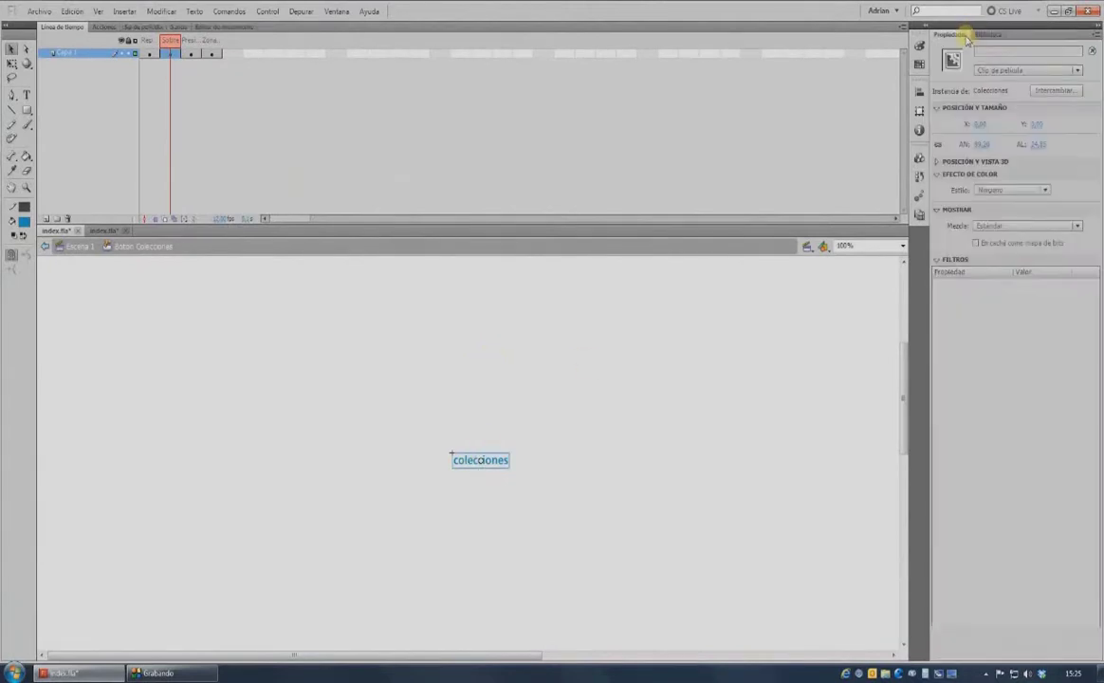
{"action": "left_click", "coordinate": [1004, 189]}
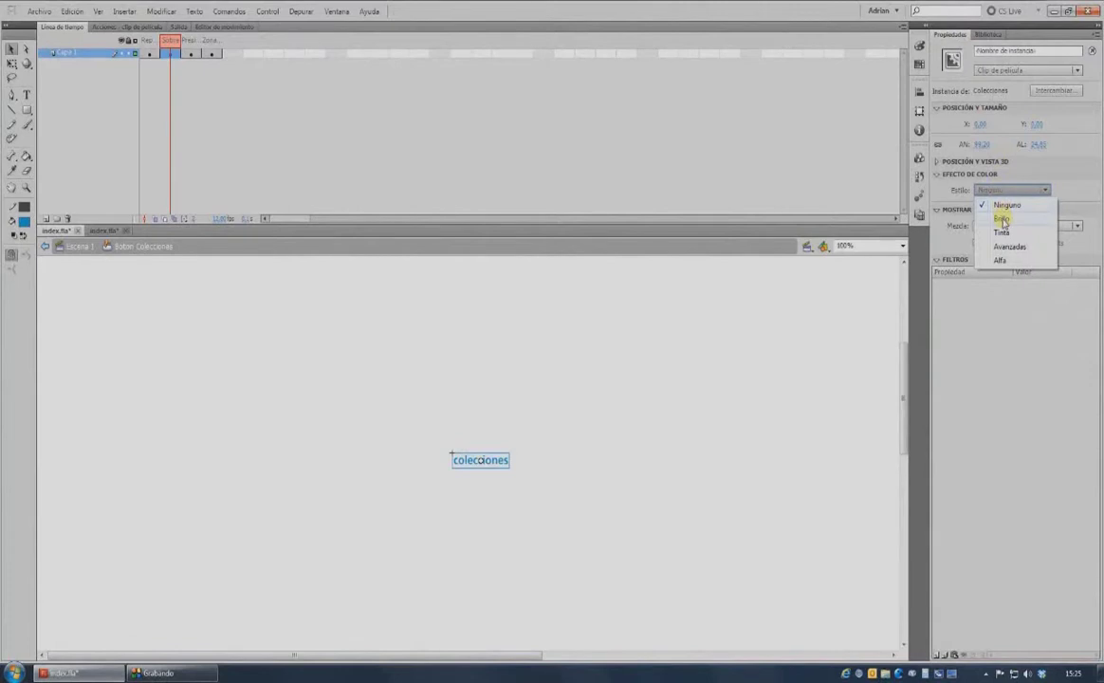
{"action": "left_click", "coordinate": [1003, 220]}
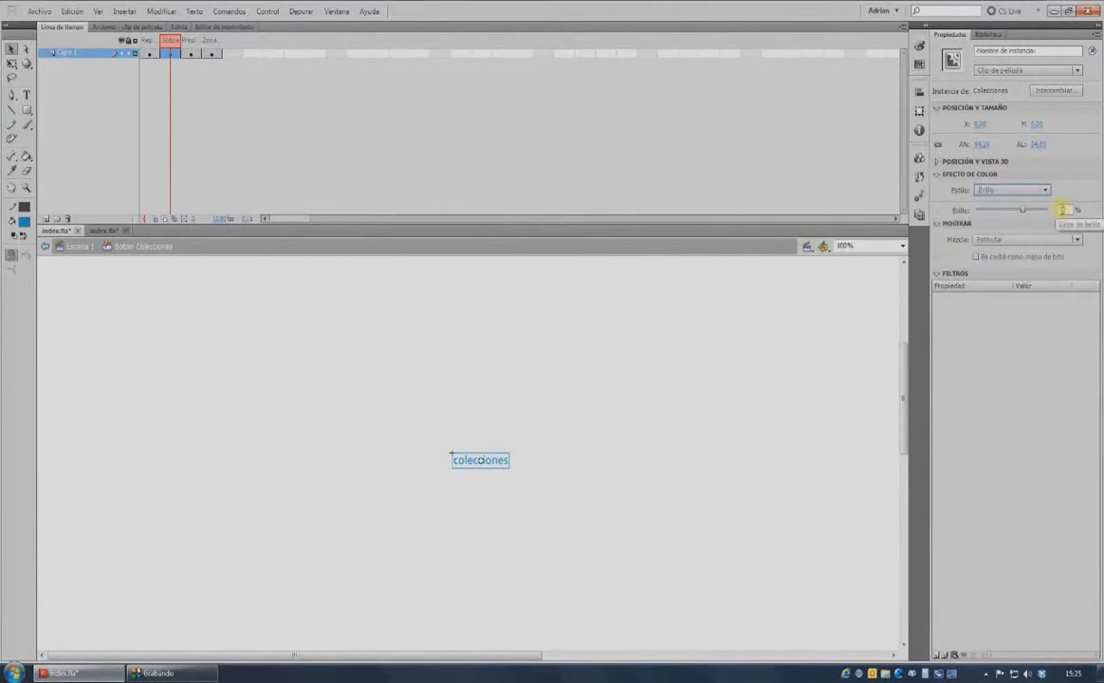
Tint the colecciones text pink in the Presionado state and add a new layer to the button.
{"action": "left_click", "coordinate": [195, 54]}
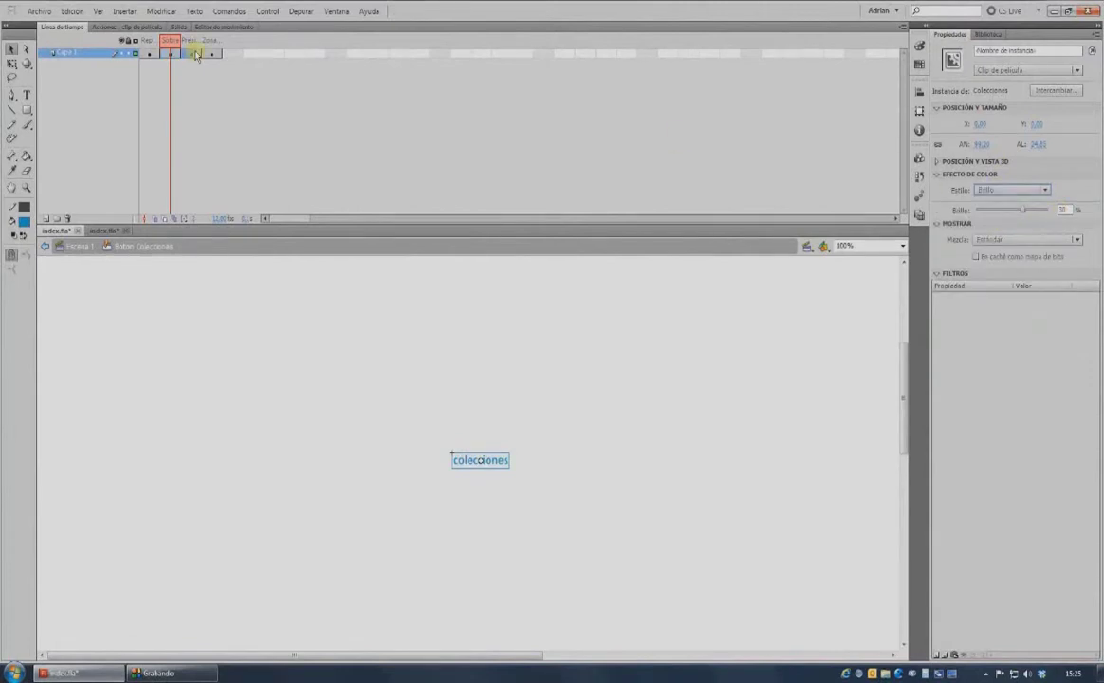
{"action": "left_click", "coordinate": [481, 298]}
{"action": "left_click", "coordinate": [498, 464]}
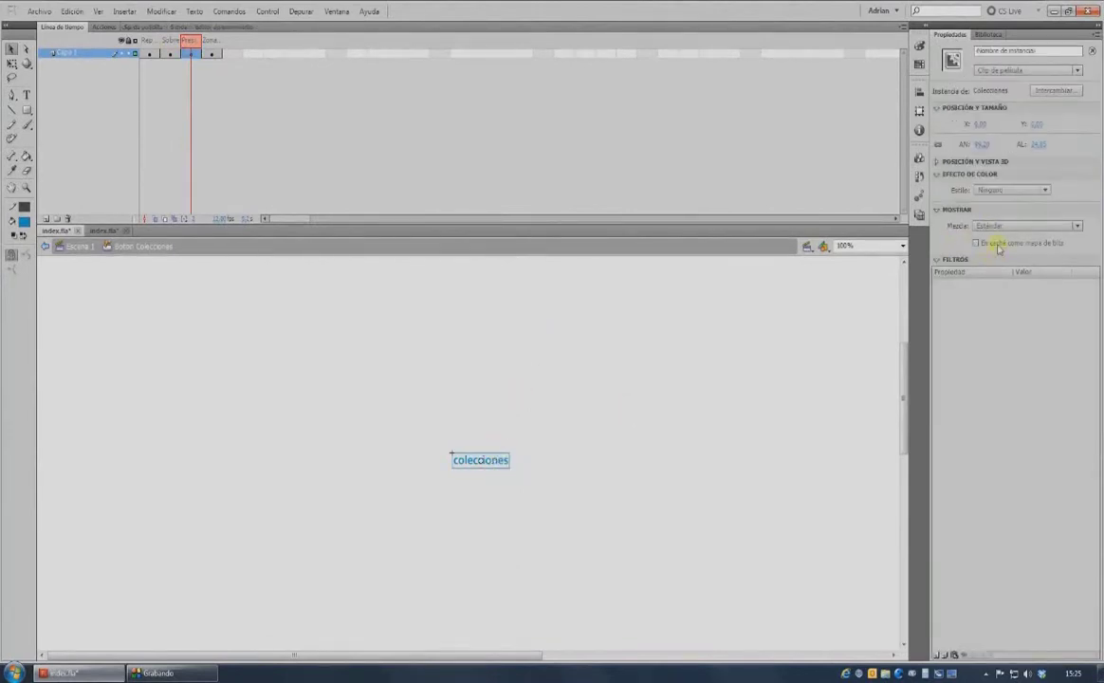
{"action": "left_click", "coordinate": [1007, 192]}
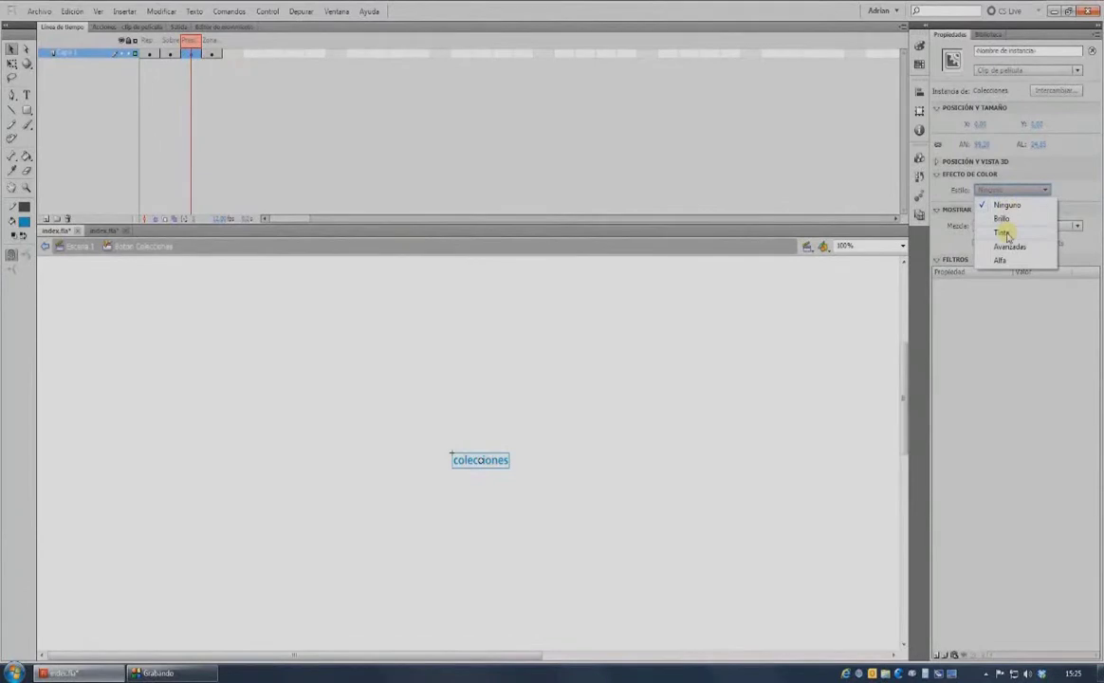
{"action": "left_click", "coordinate": [1001, 233]}
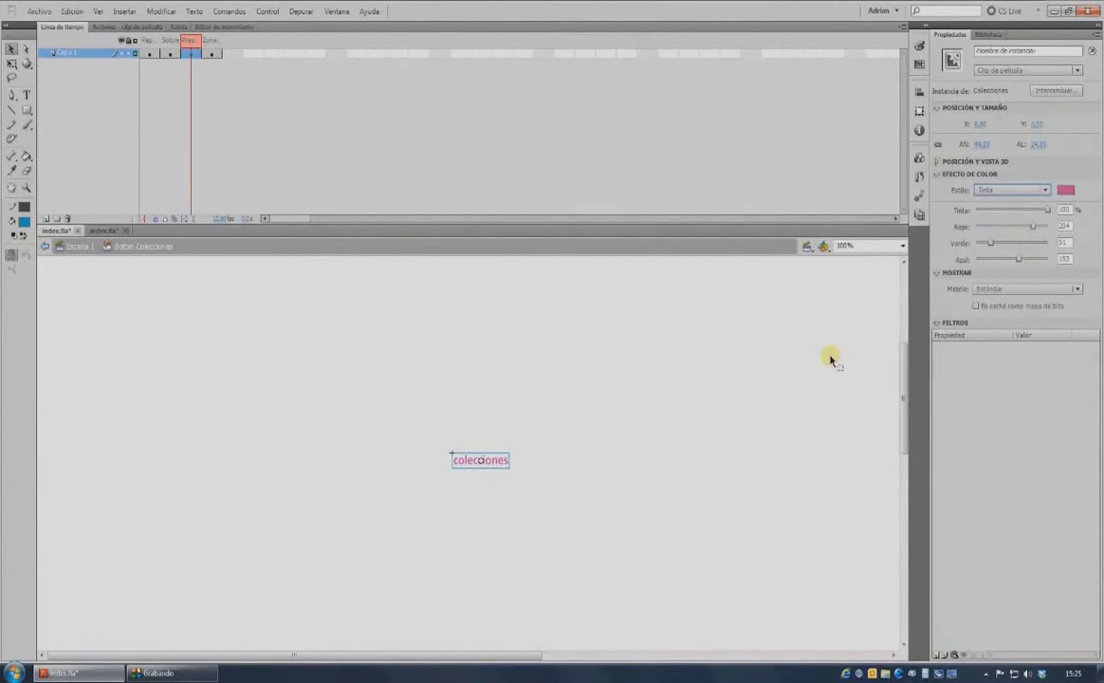
{"action": "left_click", "coordinate": [45, 218]}
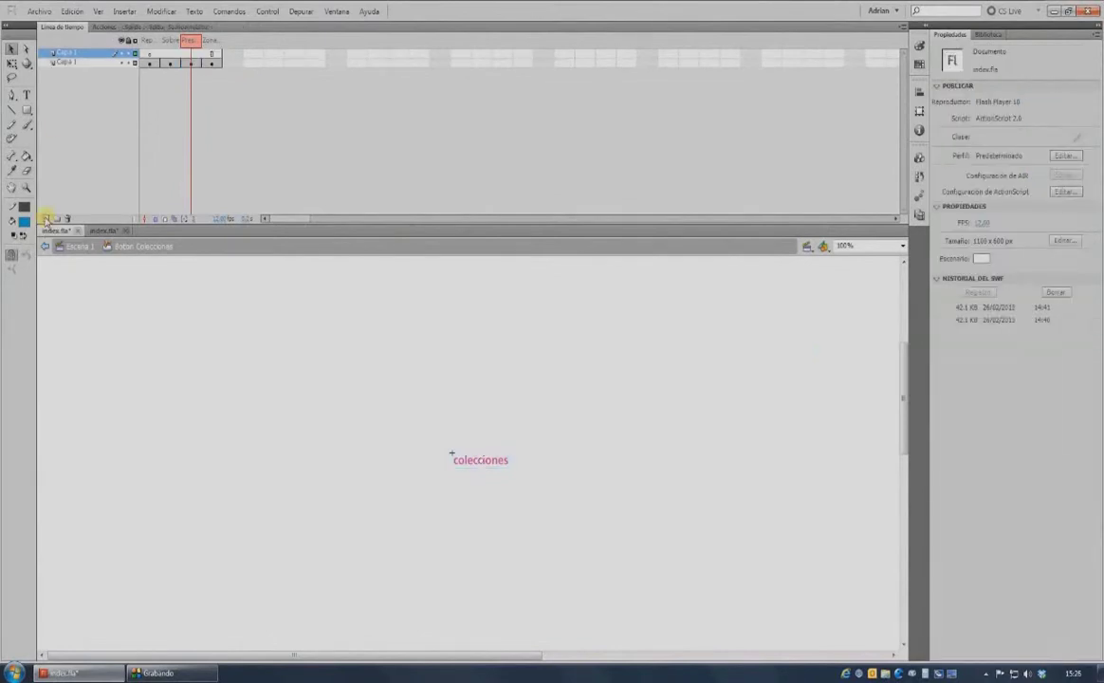
Rename the new layer to 'Efecto' and move it below Capa 1.
{"action": "left_click", "coordinate": [59, 52]}
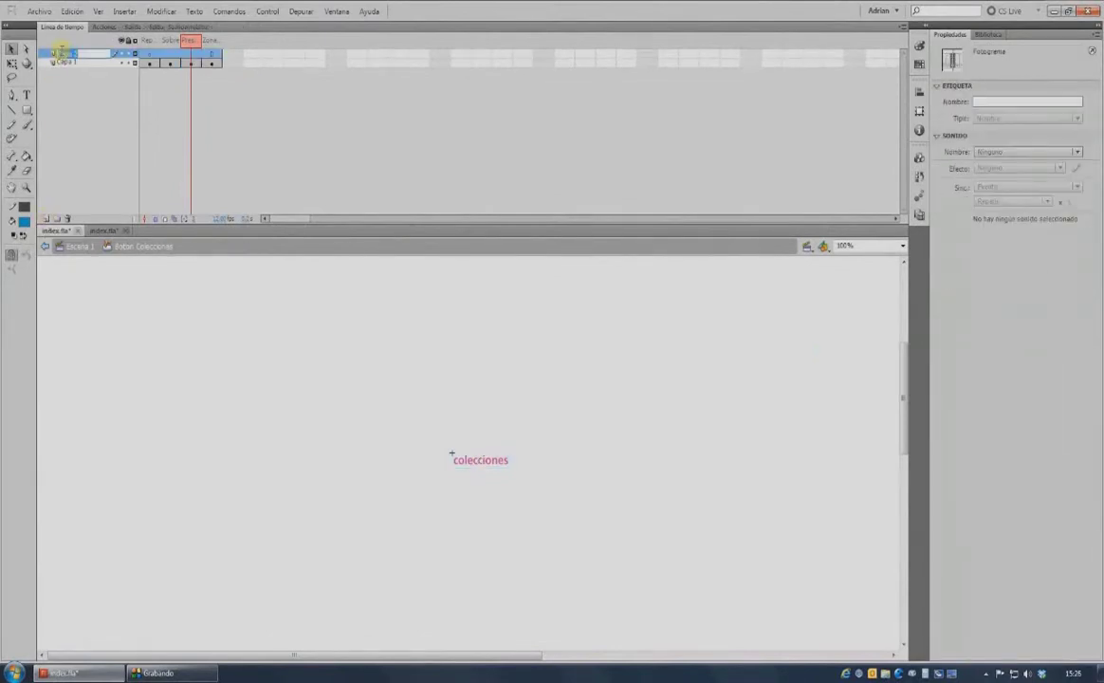
{"action": "key", "text": "Return"}
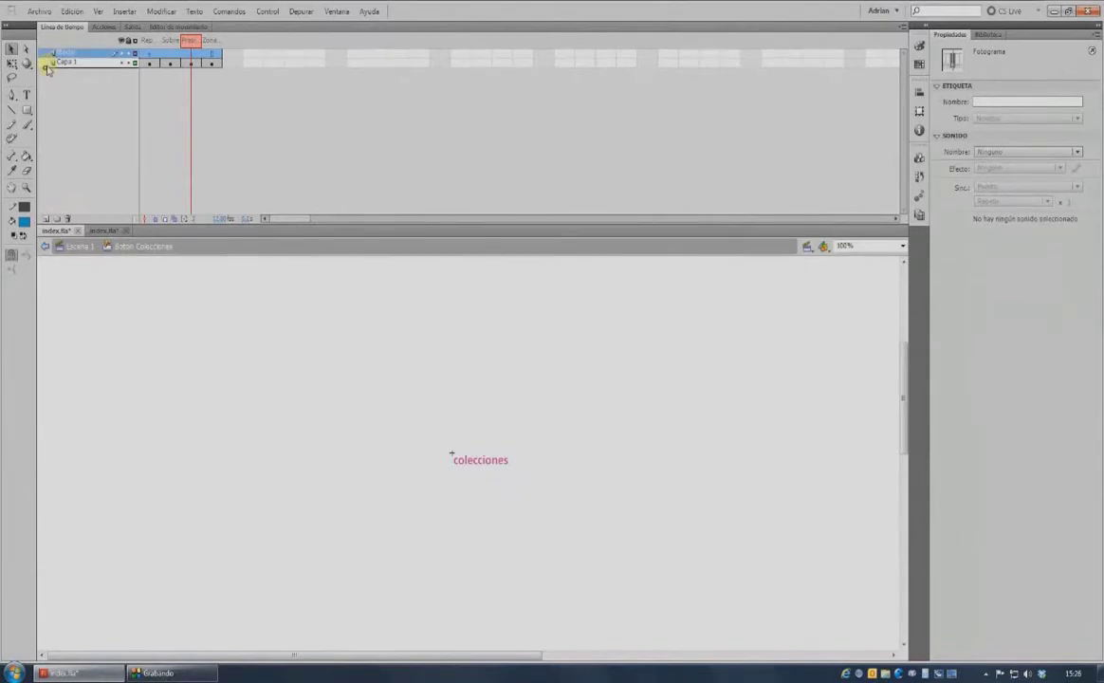
{"action": "left_click_drag", "start_coordinate": [47, 68], "coordinate": [83, 69]}
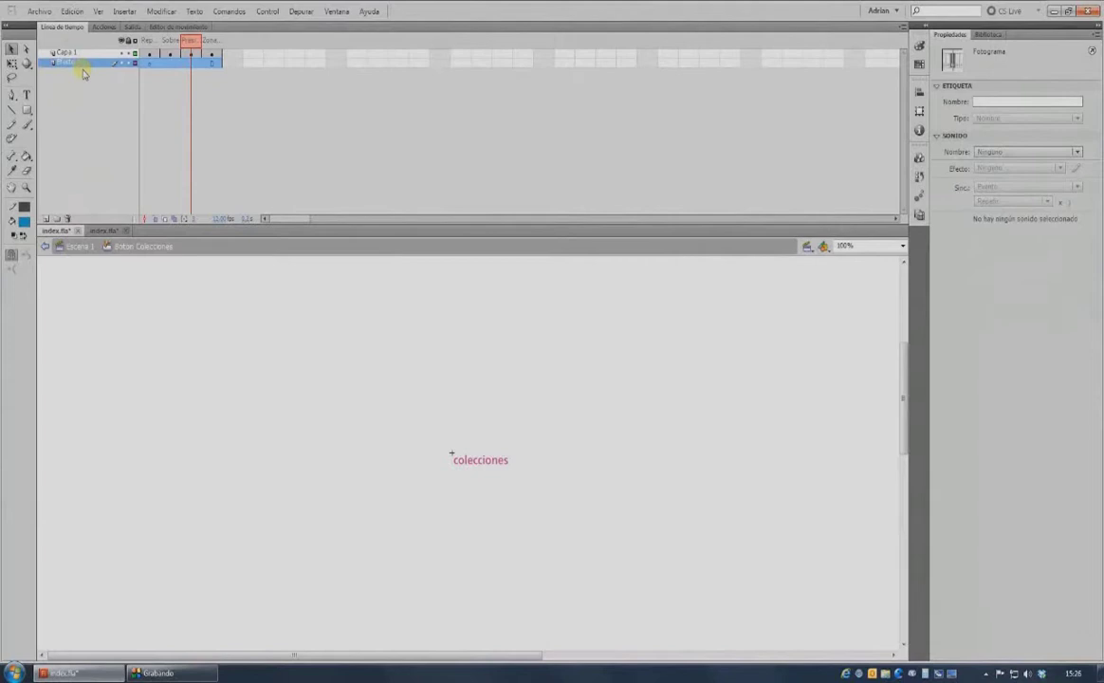
Place the colecciones anim clip from the Library over the text on Efecto's Sobre frame.
{"action": "left_click", "coordinate": [172, 63]}
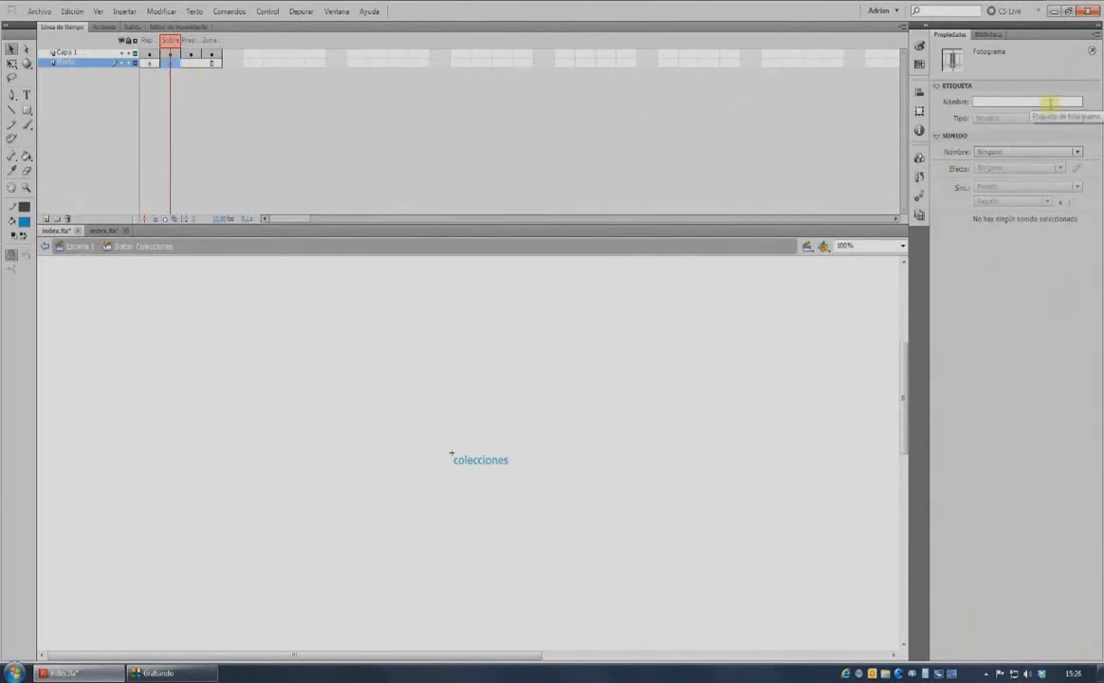
{"action": "left_click", "coordinate": [990, 35]}
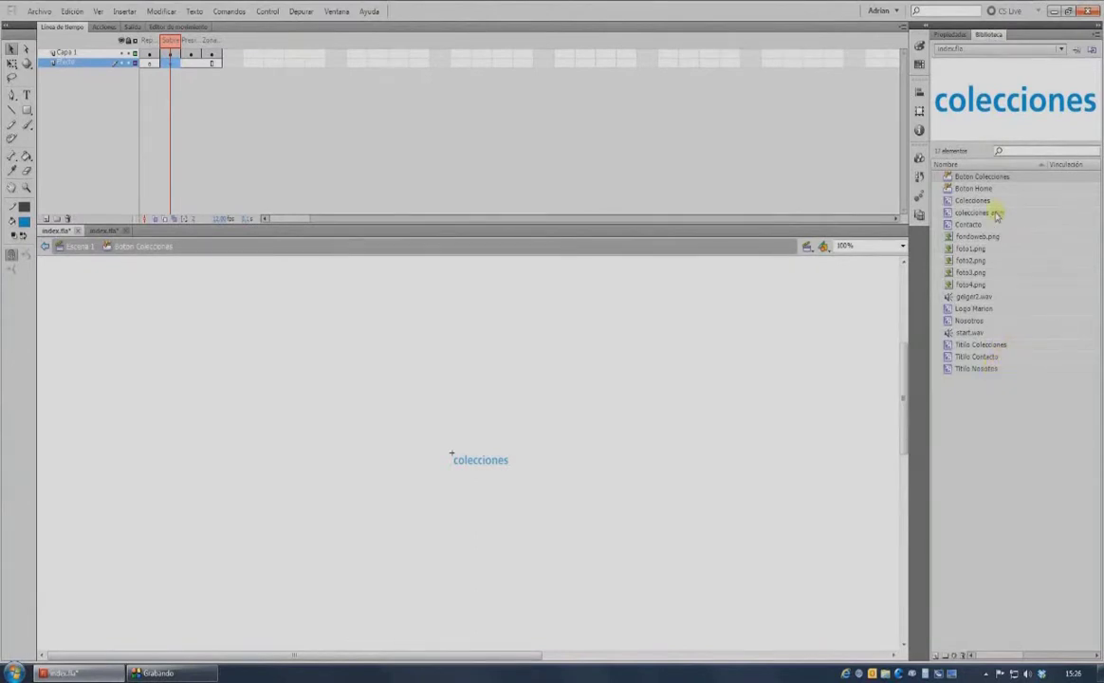
{"action": "left_click_drag", "start_coordinate": [995, 213], "coordinate": [486, 470]}
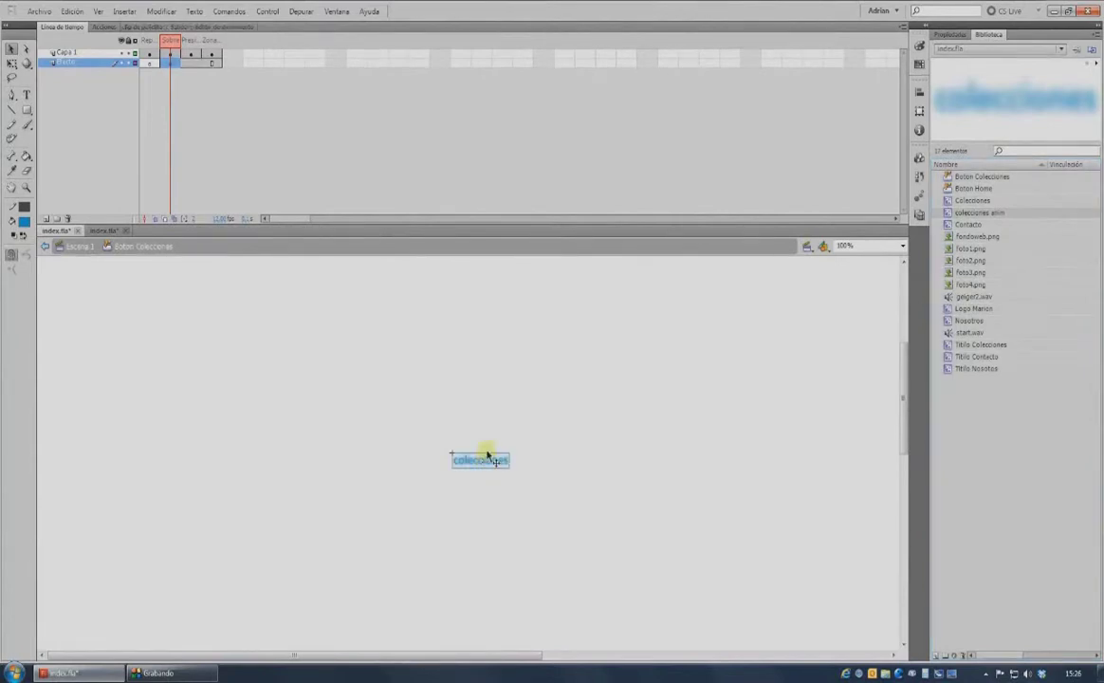
{"action": "left_click", "coordinate": [149, 41]}
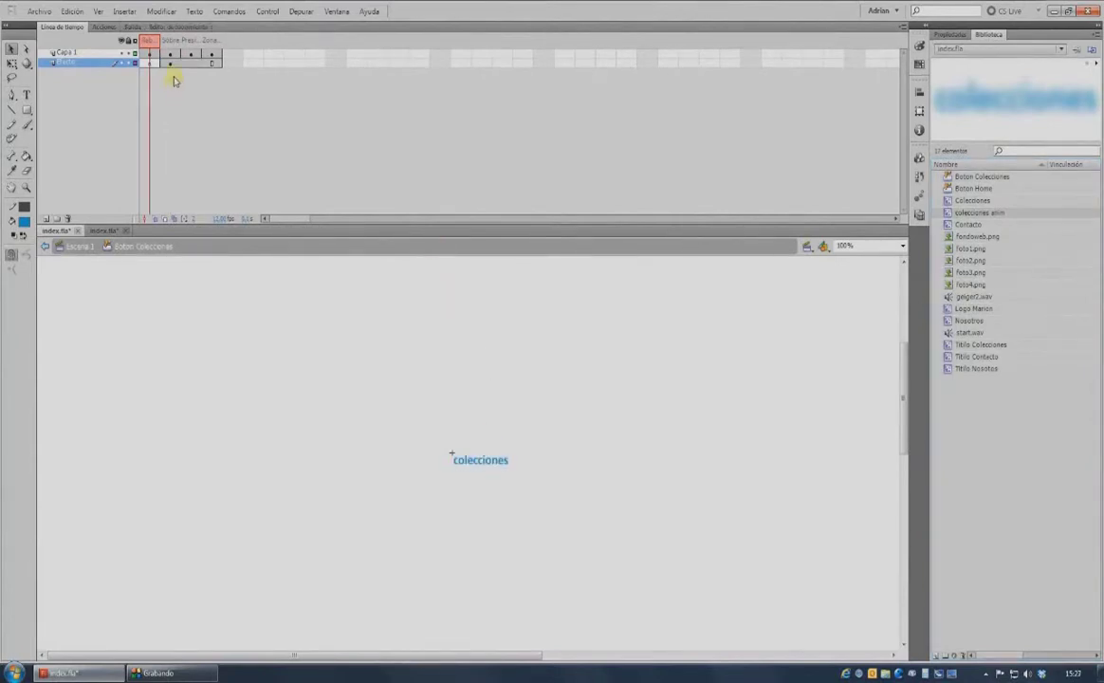
{"action": "left_click", "coordinate": [174, 55]}
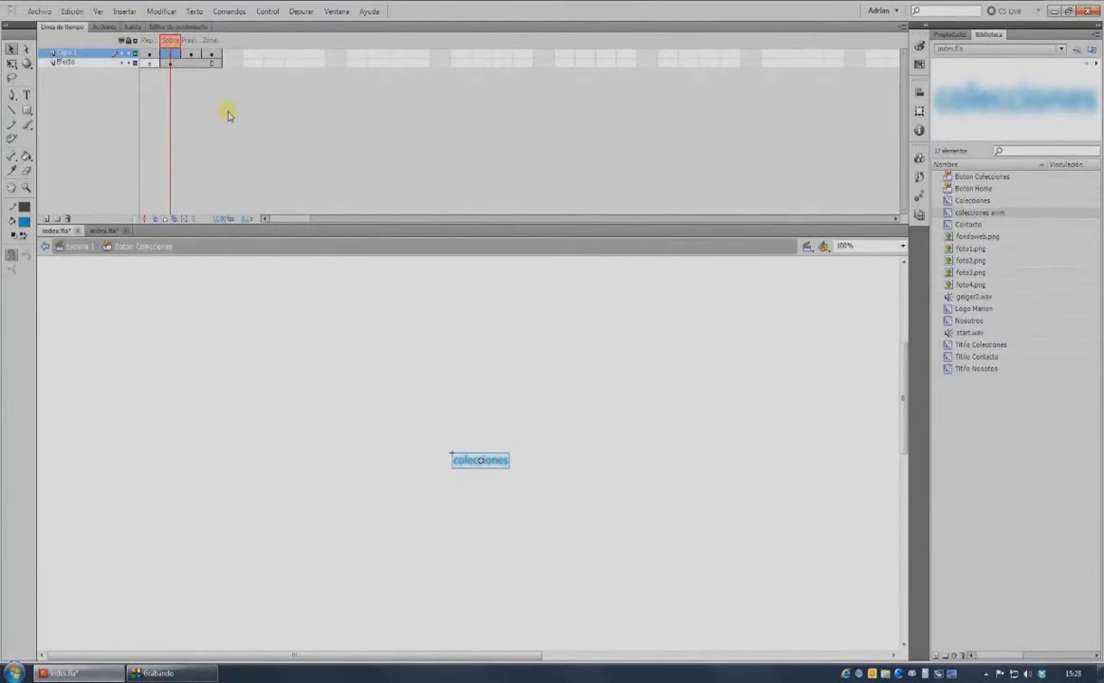
Check the Presionado frame's sound, then go back from the button to Escena 1.
{"action": "left_click", "coordinate": [191, 54]}
{"action": "left_click", "coordinate": [75, 247]}
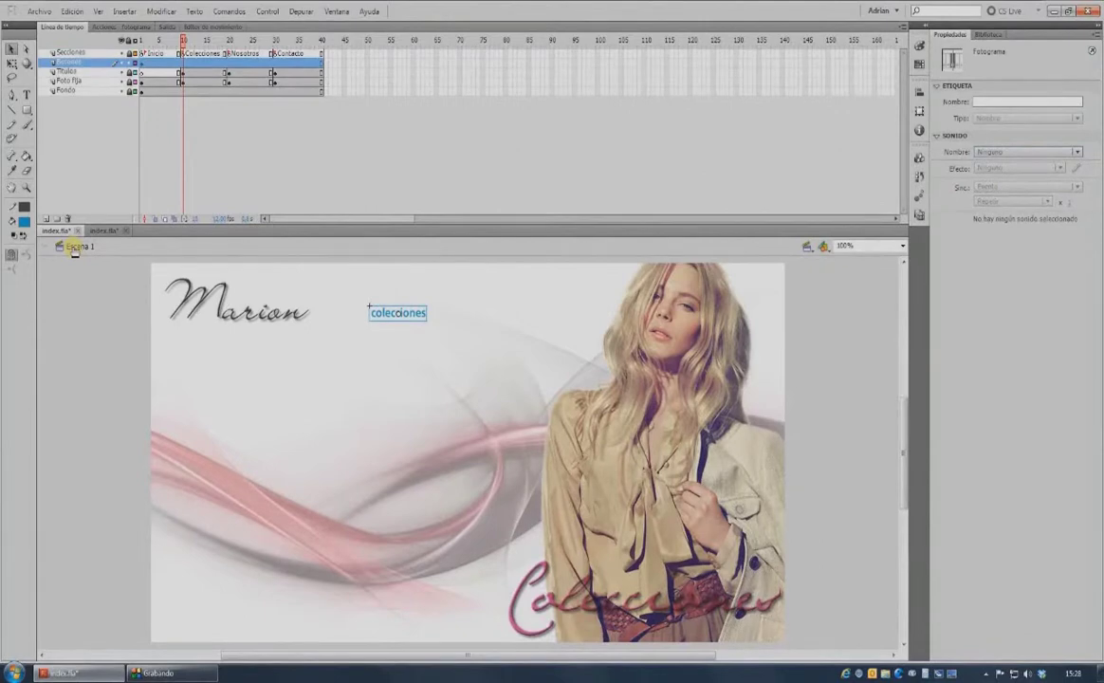
{"action": "key", "text": "ctrl+Return"}
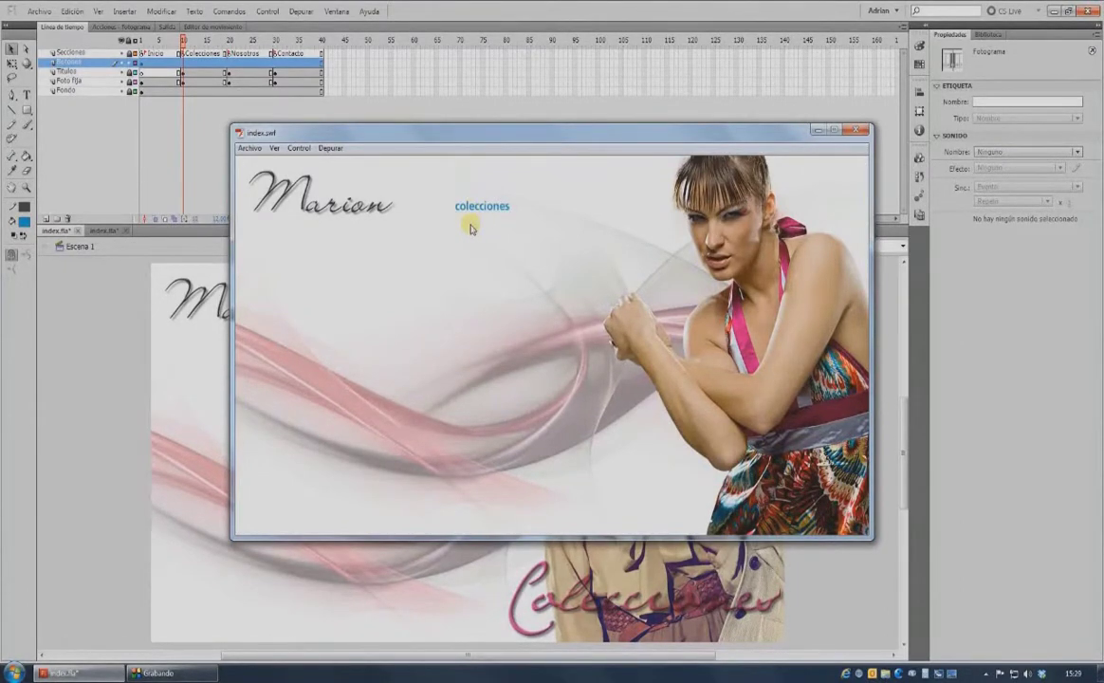
{"action": "left_click", "coordinate": [858, 131]}
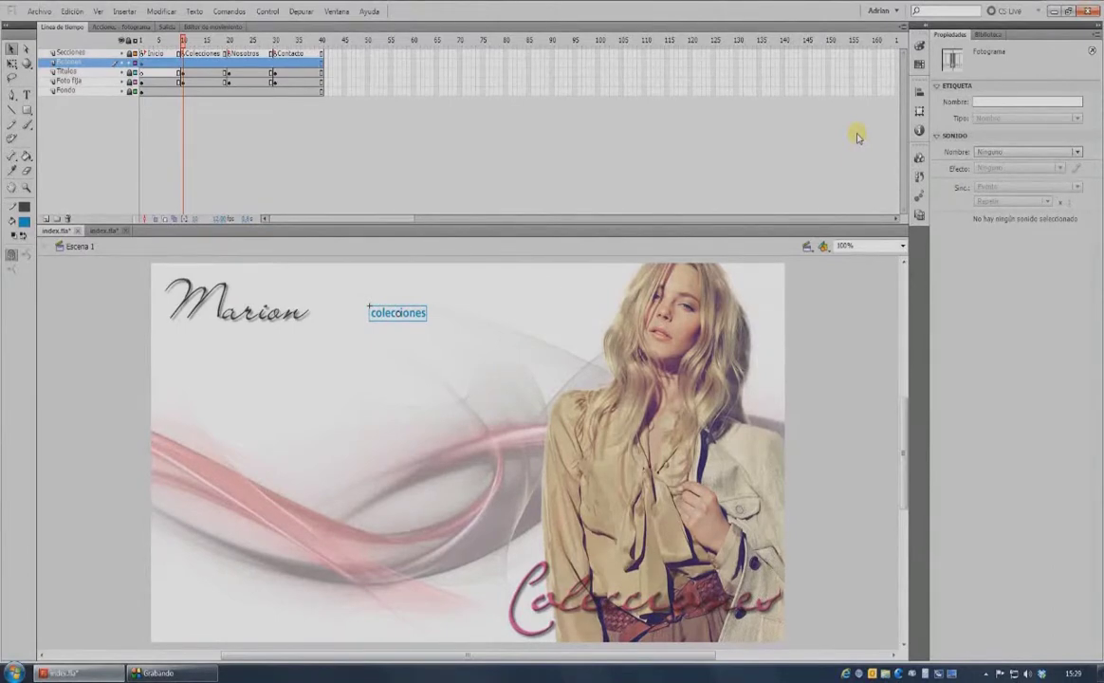
{"action": "left_click", "coordinate": [75, 418]}
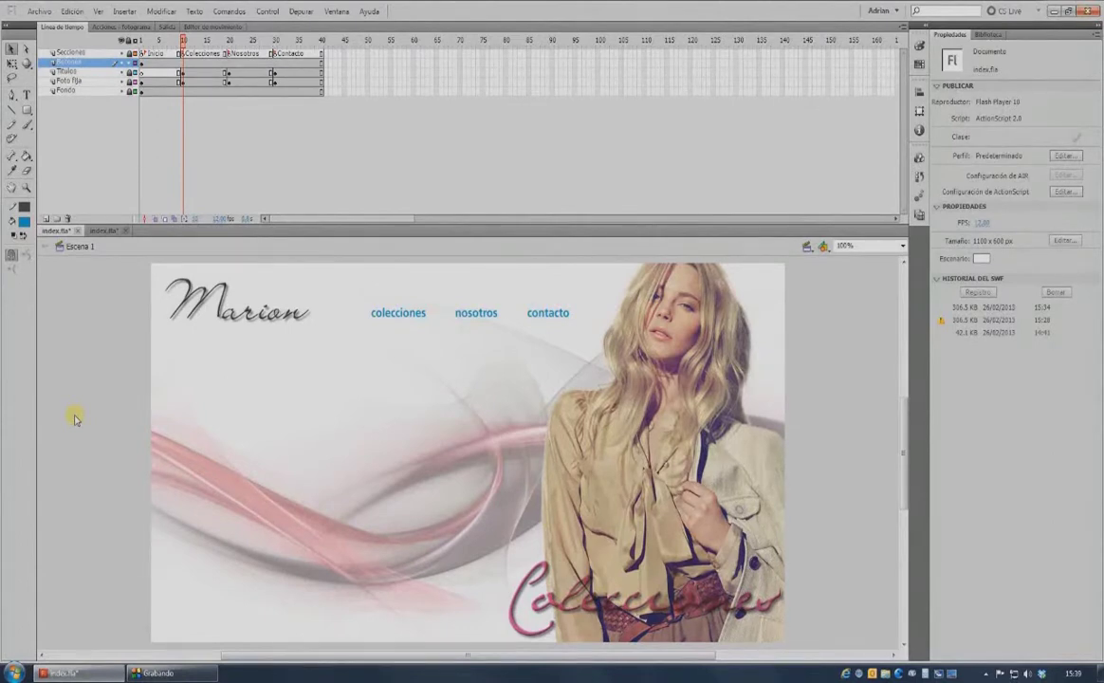
Select the colecciones button and open its Actions with Script Assist turned on.
{"action": "left_click", "coordinate": [405, 323]}
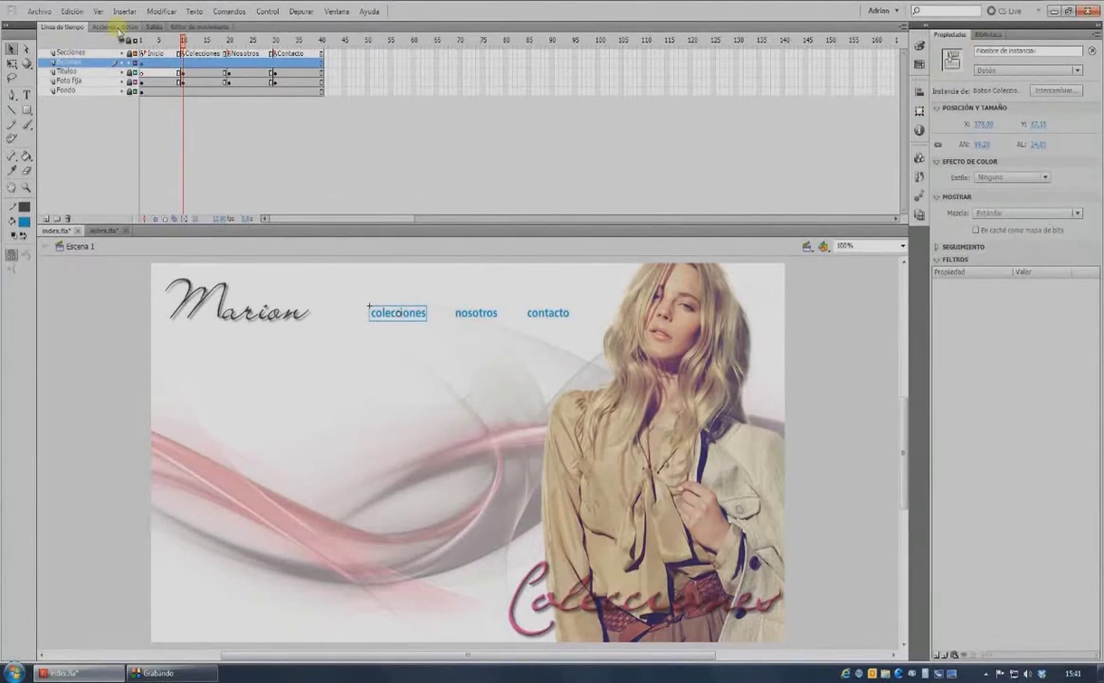
{"action": "left_click", "coordinate": [118, 28]}
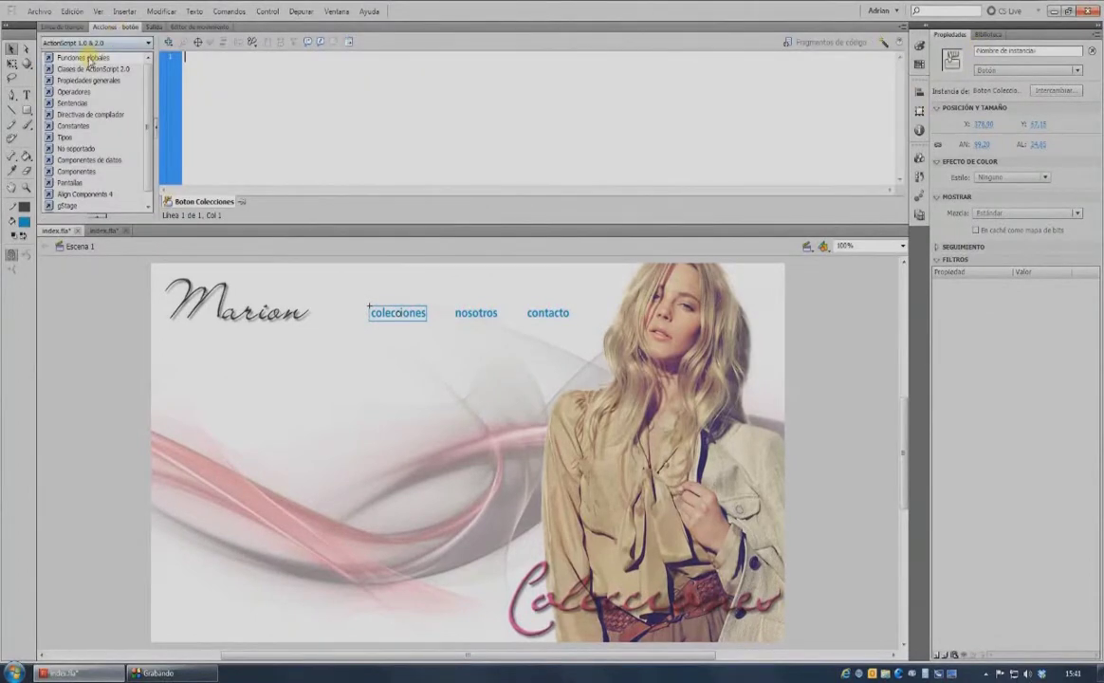
{"action": "left_click", "coordinate": [88, 59]}
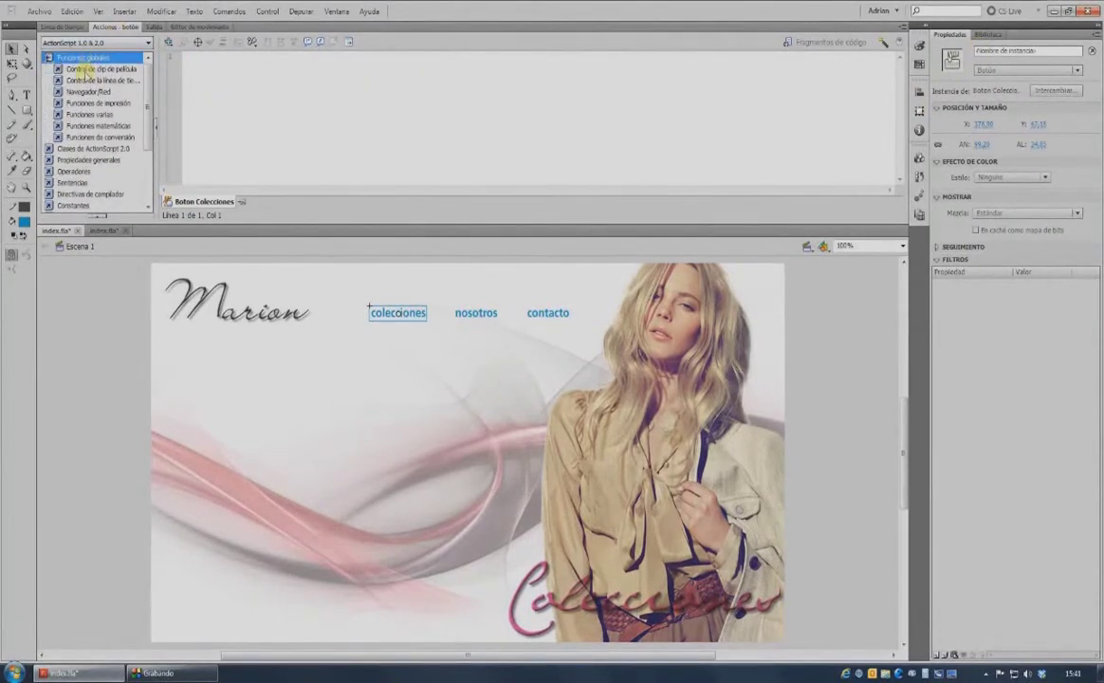
{"action": "left_click", "coordinate": [86, 80]}
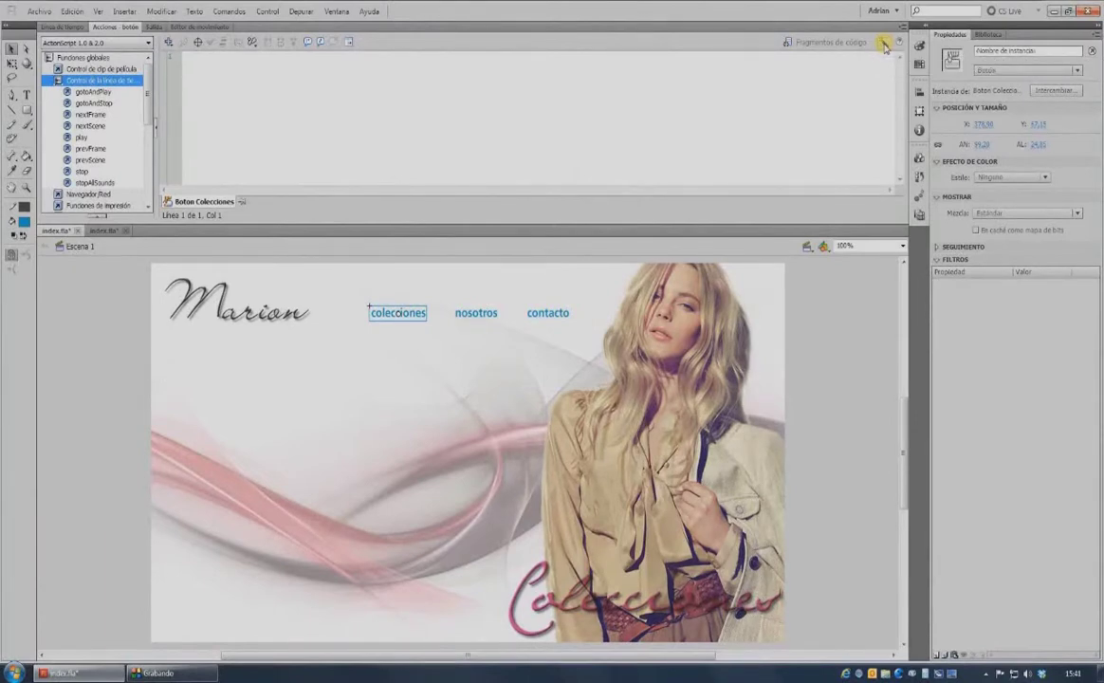
{"action": "left_click", "coordinate": [883, 45]}
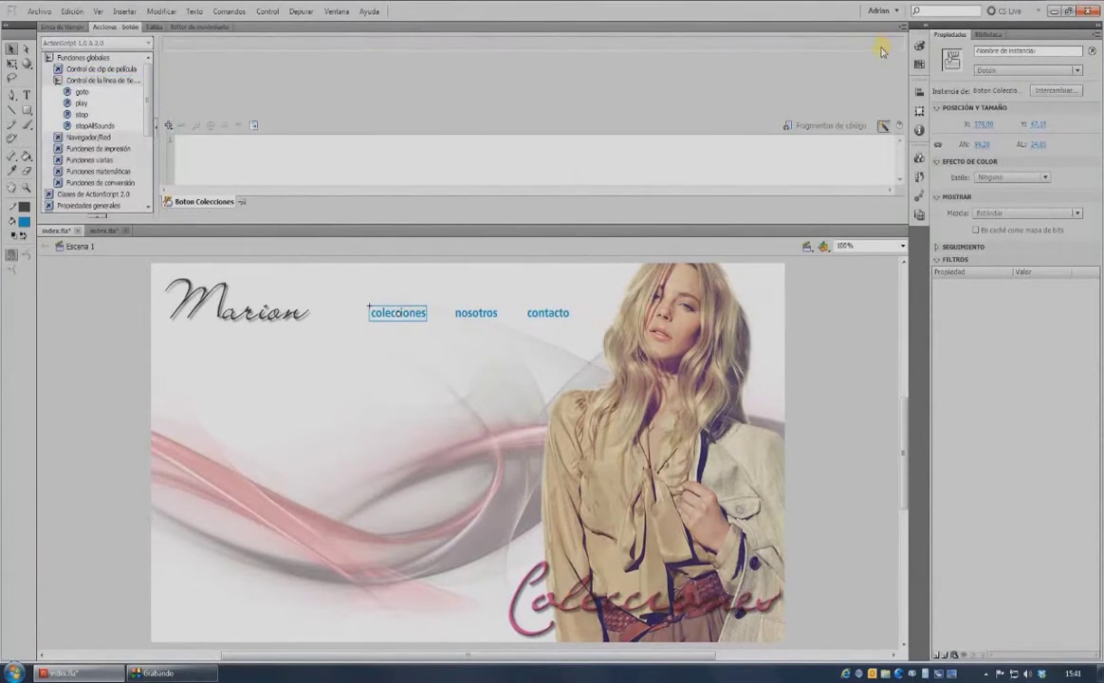
Give the button a gotoAndStop action that targets the frame label Colecciones.
{"action": "double_click", "coordinate": [83, 92]}
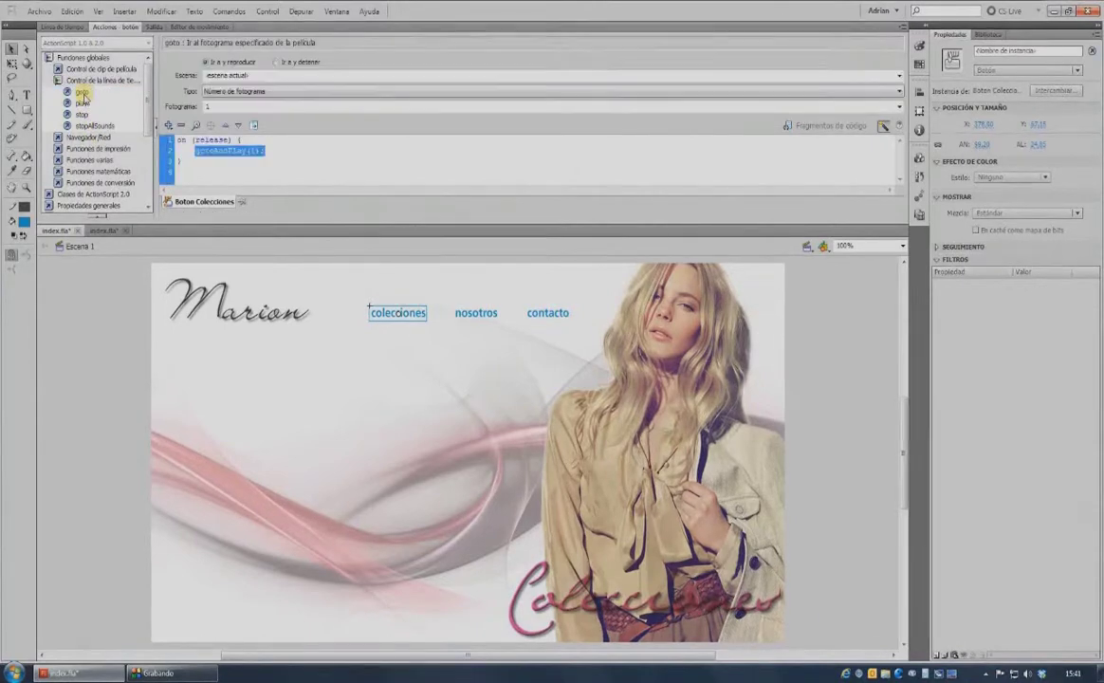
{"action": "left_click", "coordinate": [276, 64]}
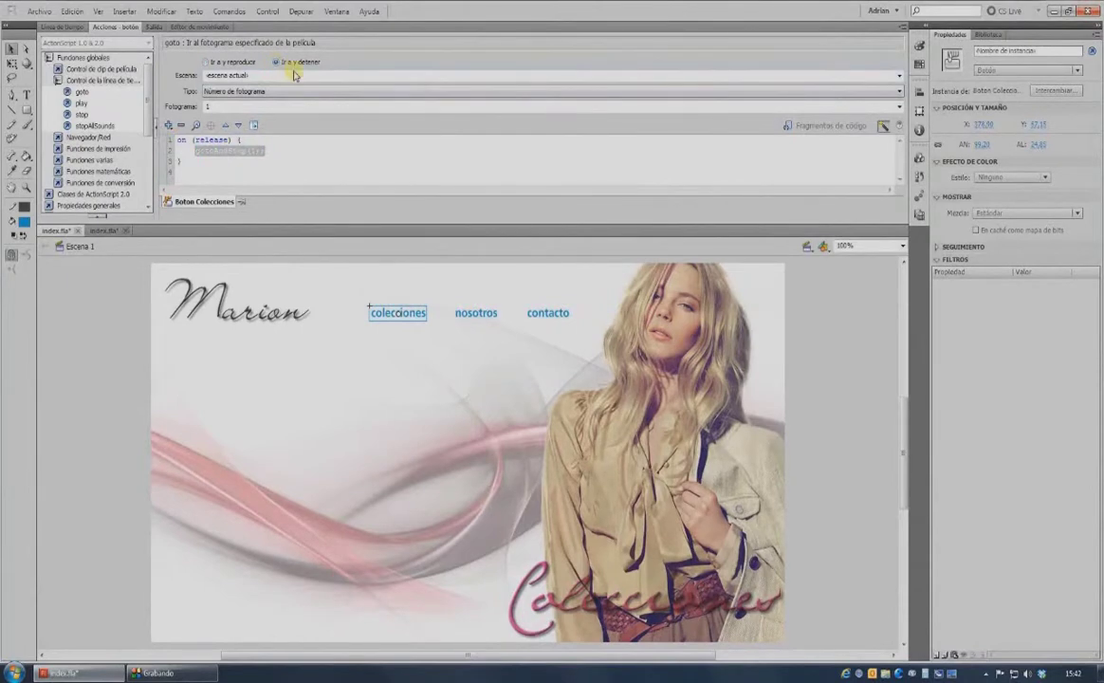
{"action": "left_click", "coordinate": [231, 92]}
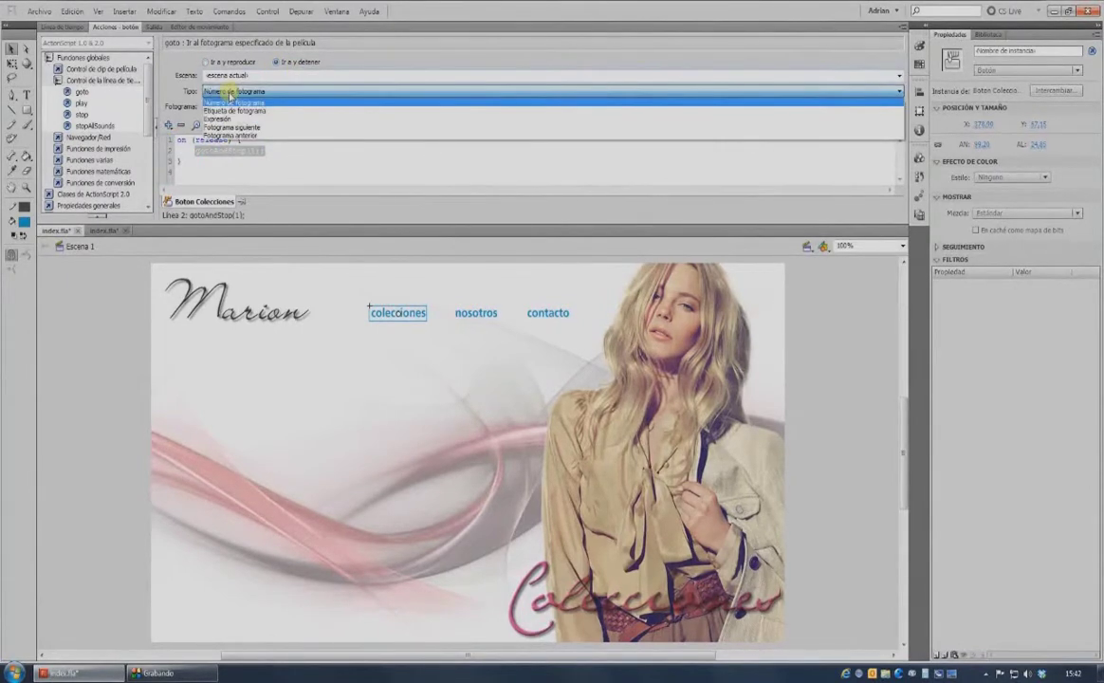
{"action": "left_click", "coordinate": [219, 110]}
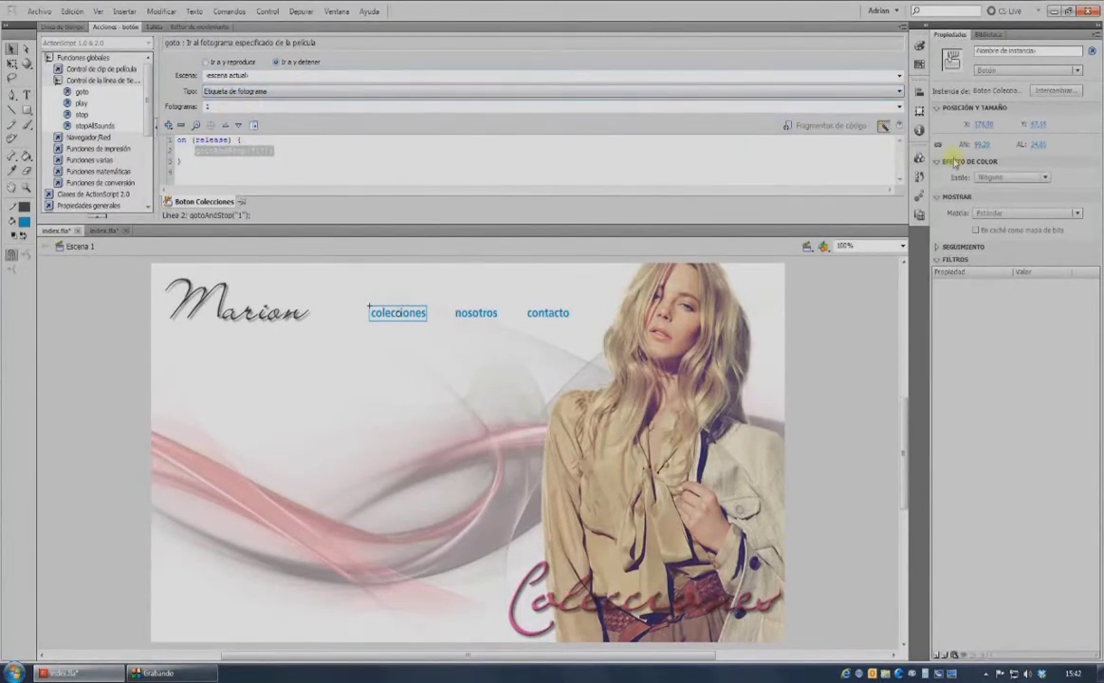
{"action": "left_click", "coordinate": [899, 106]}
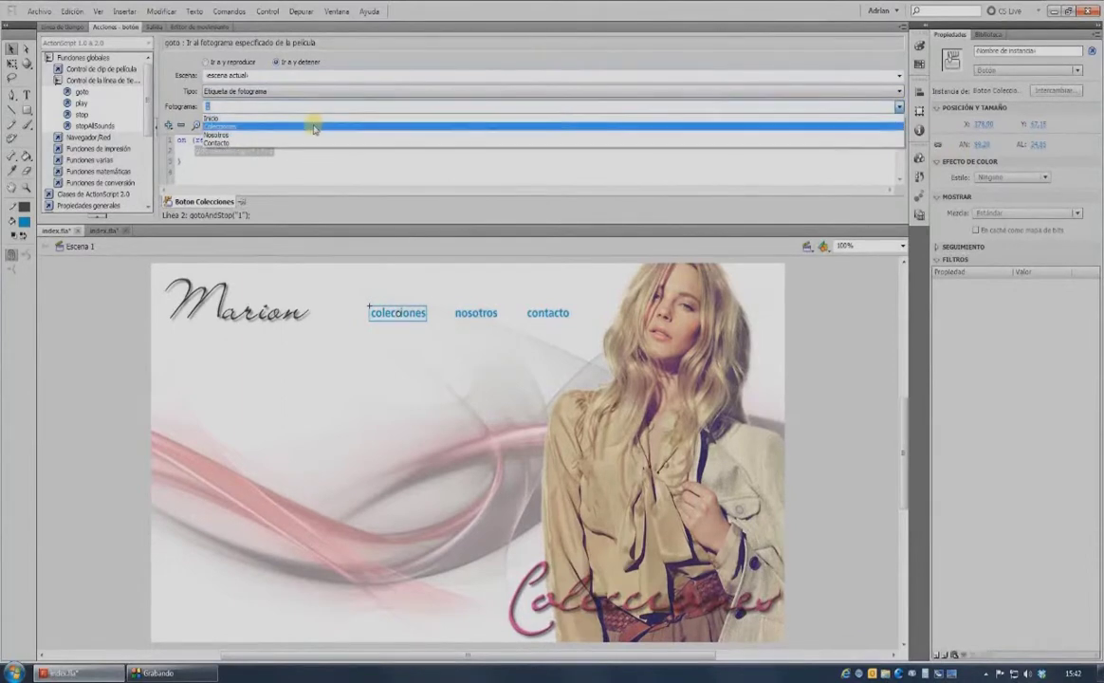
{"action": "left_click", "coordinate": [314, 126]}
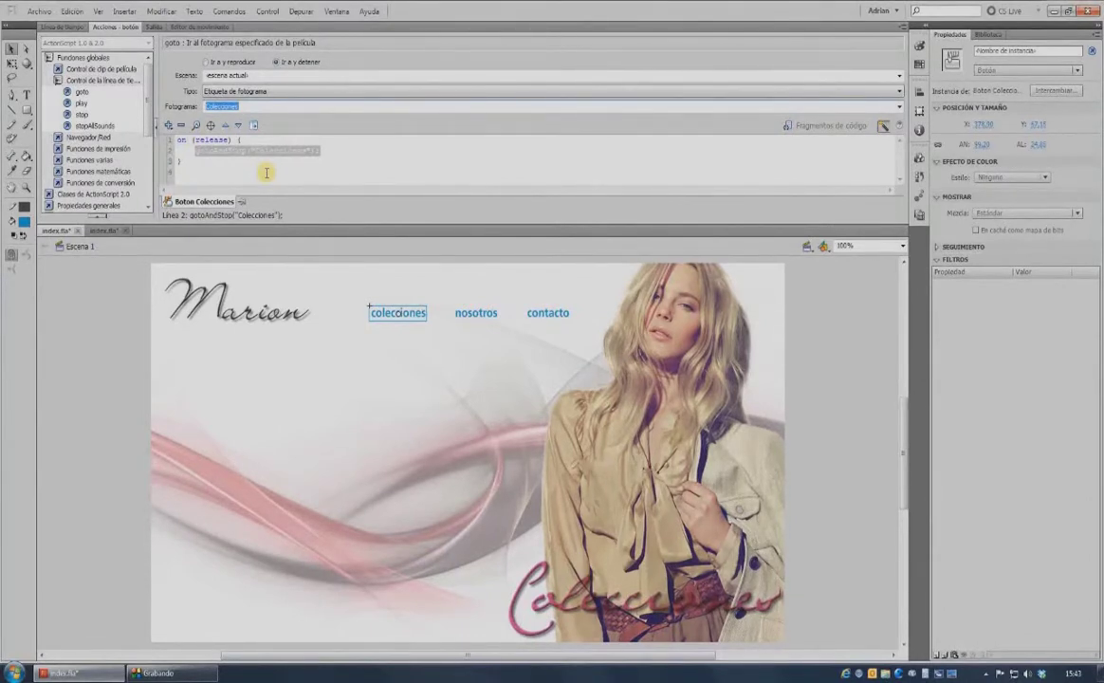
{"action": "left_click", "coordinate": [236, 299]}
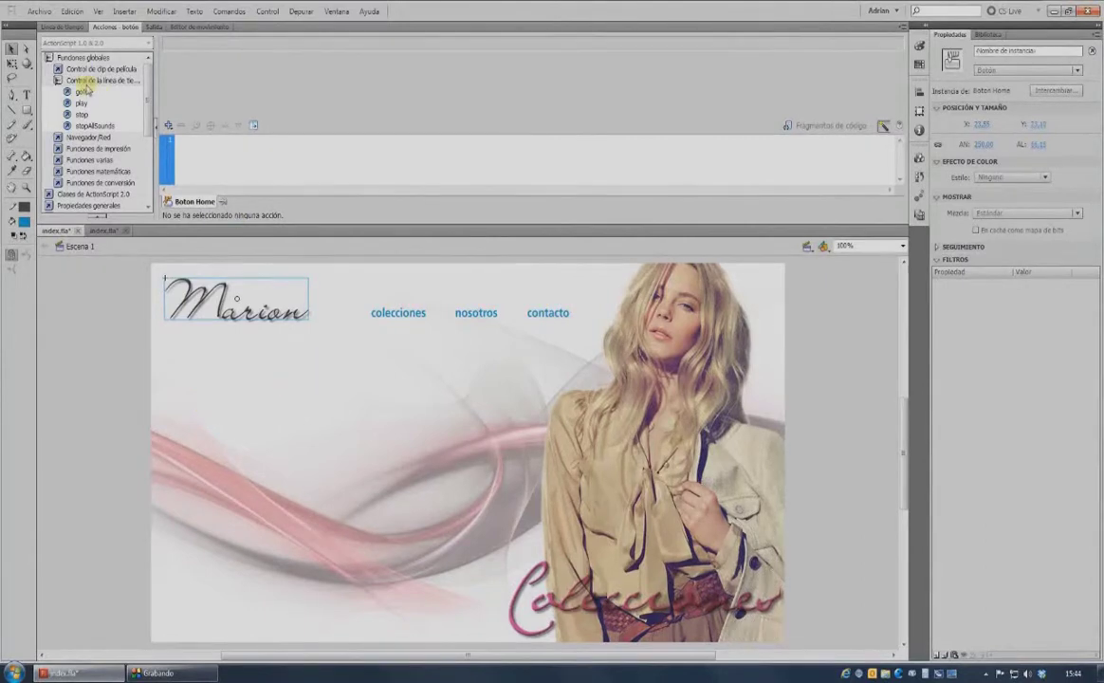
Give the Marion logo button a gotoAndStop action to the Inicio frame label.
{"action": "double_click", "coordinate": [82, 92]}
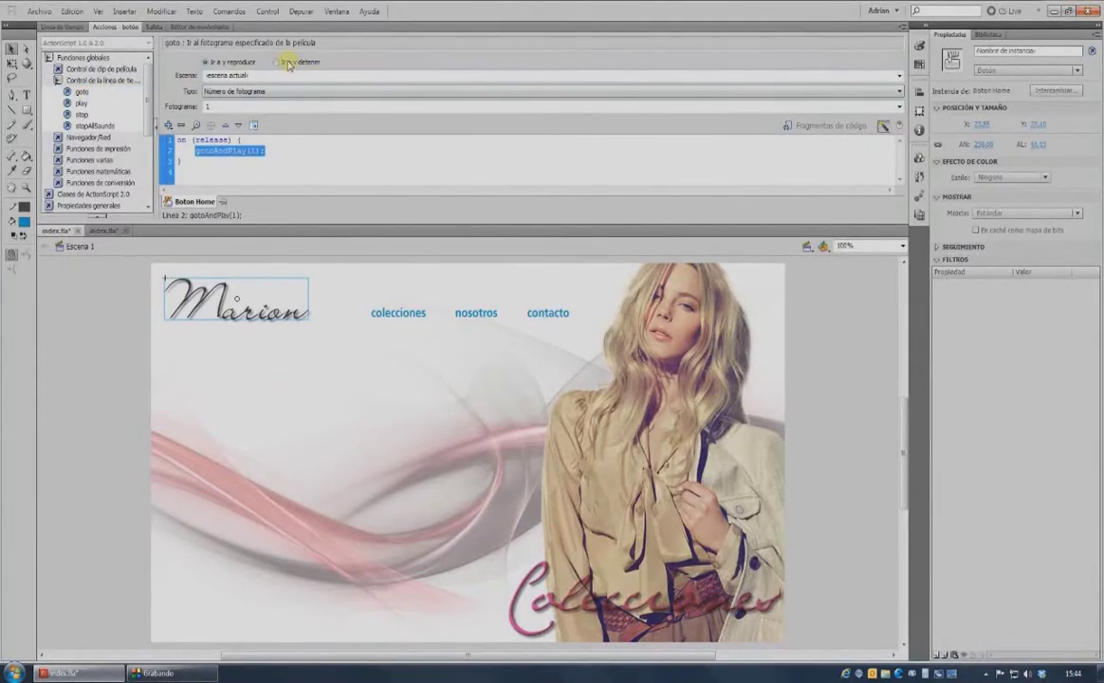
{"action": "left_click", "coordinate": [232, 91]}
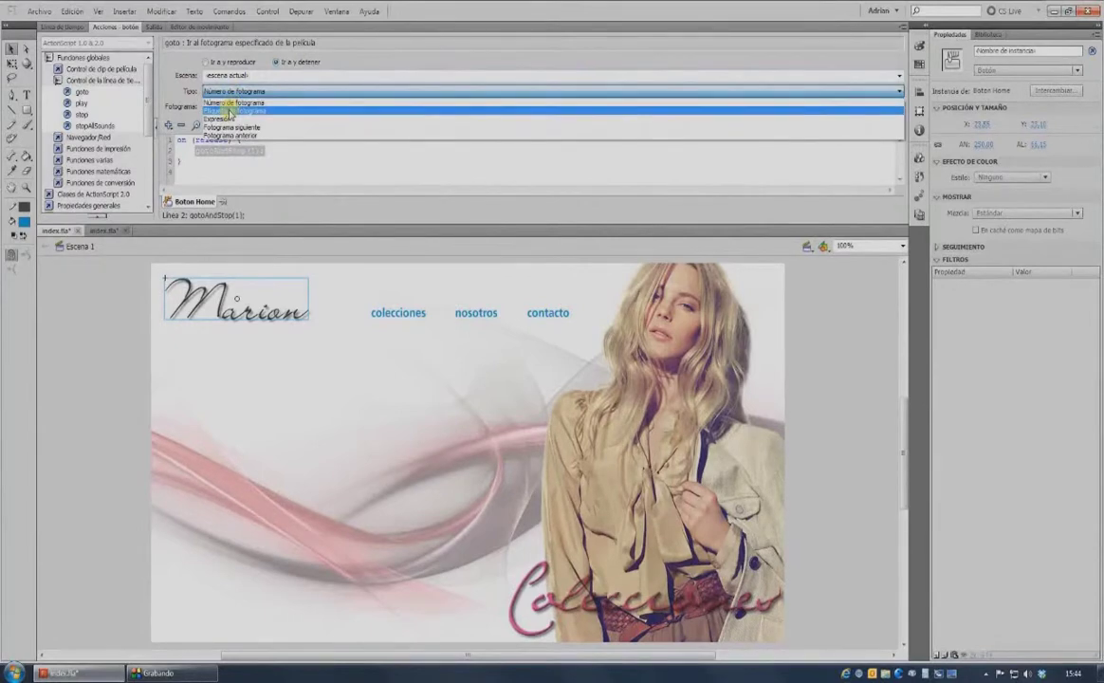
{"action": "left_click", "coordinate": [220, 107]}
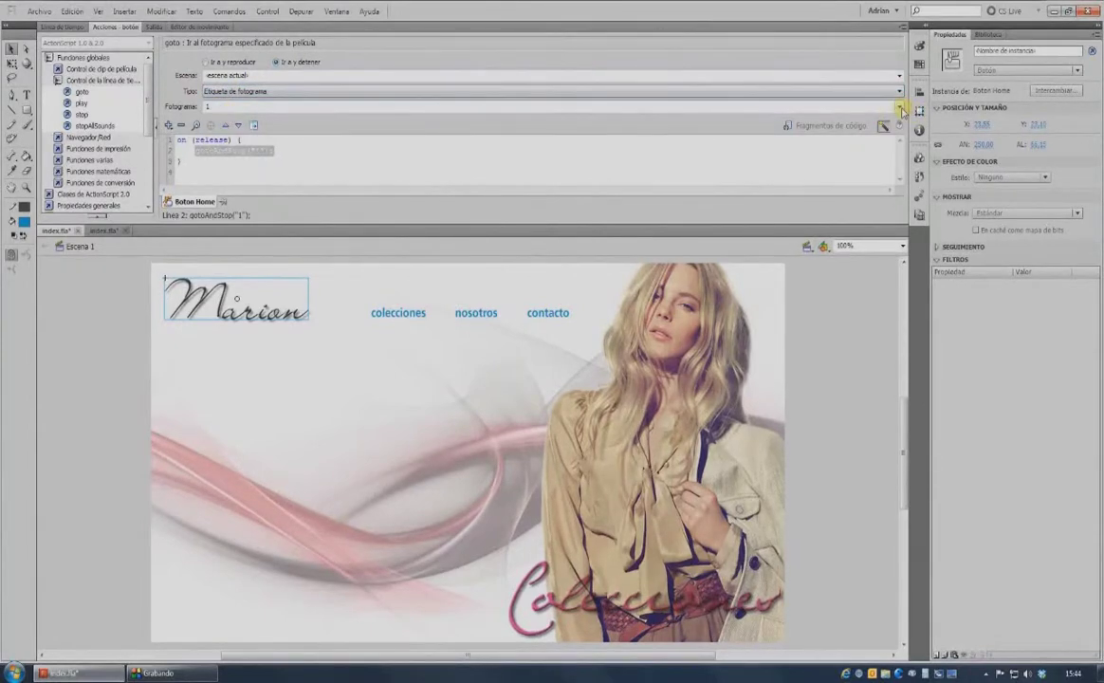
{"action": "left_click", "coordinate": [824, 106]}
{"action": "left_click", "coordinate": [312, 118]}
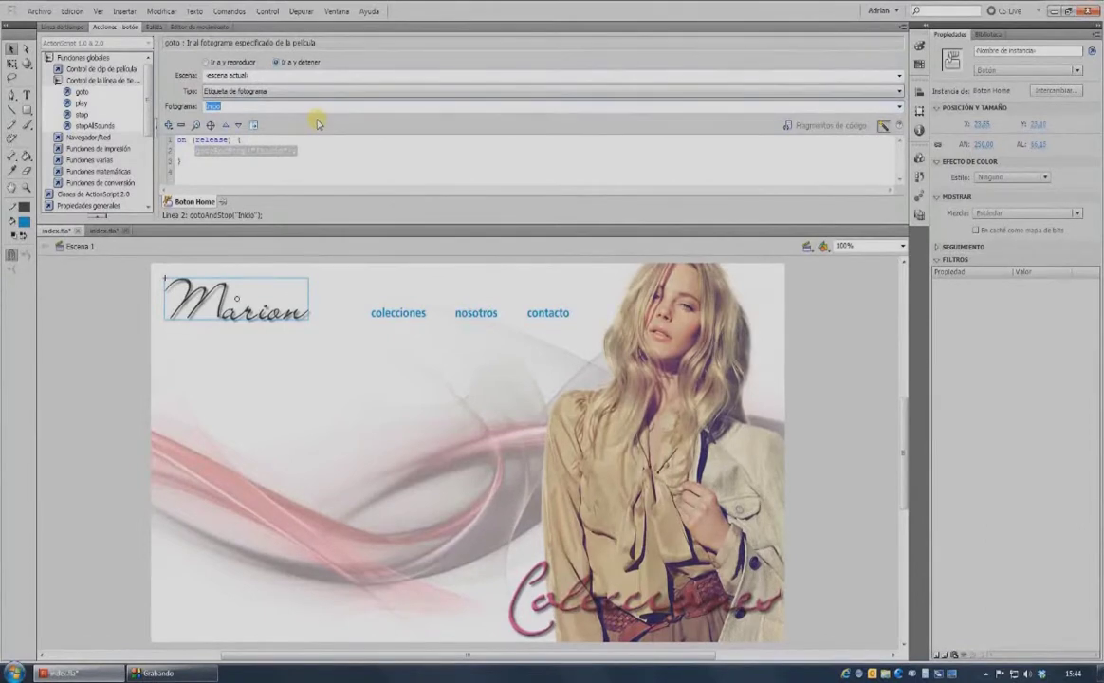
{"action": "key", "text": "F9"}
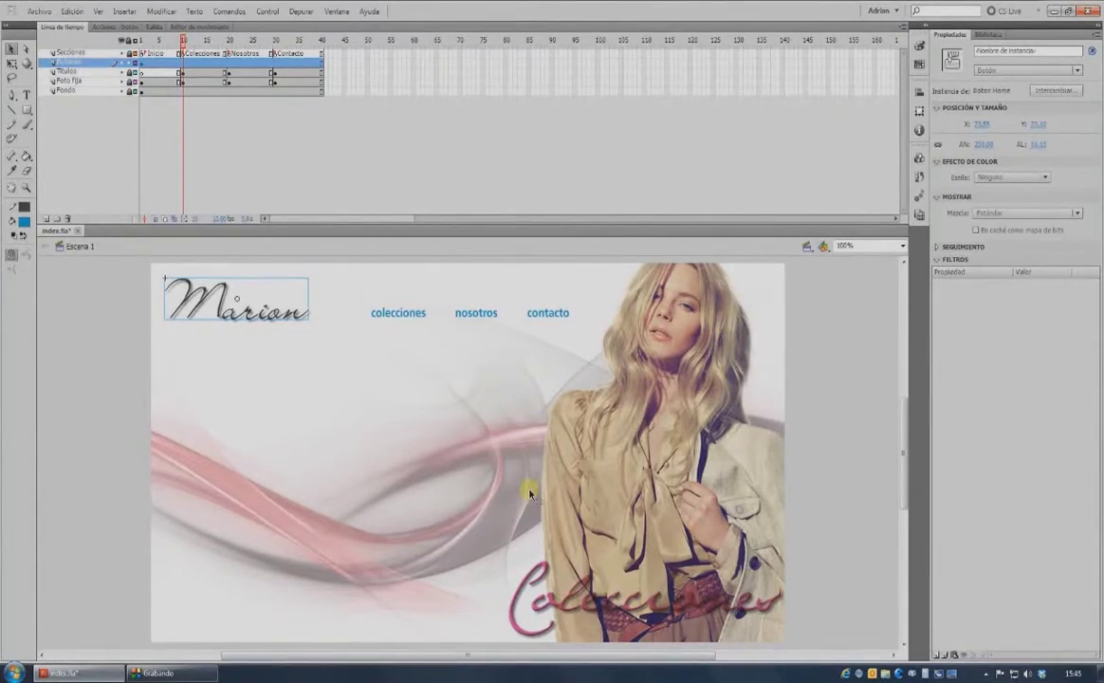
{"action": "key", "text": "ctrl+Return"}
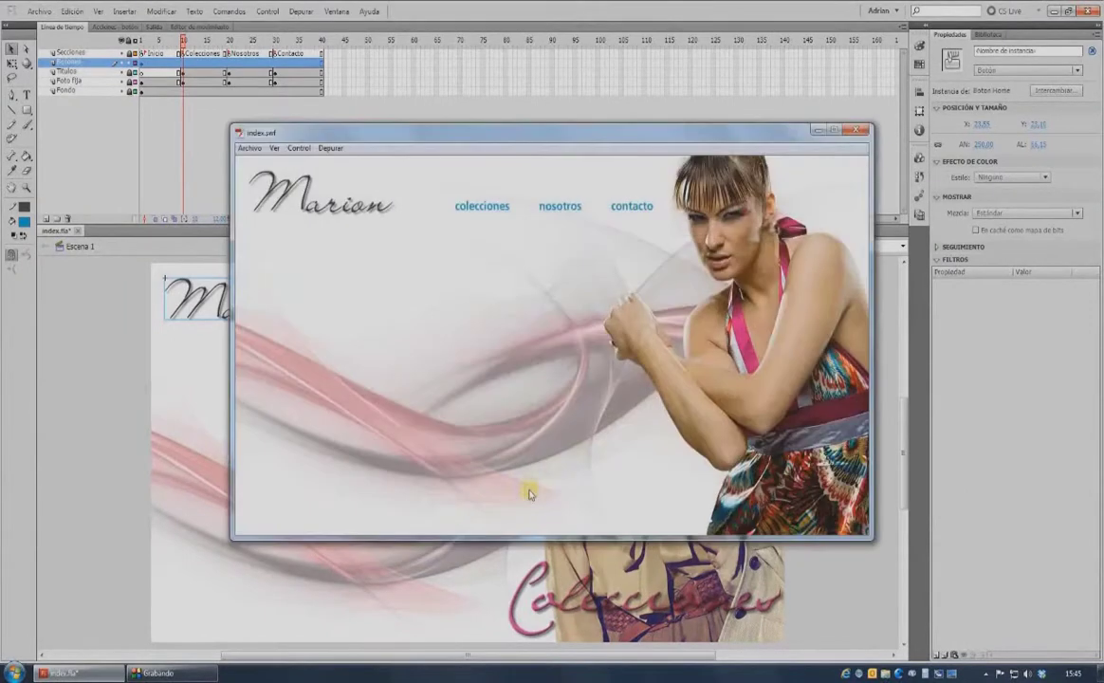
{"action": "left_click", "coordinate": [476, 207]}
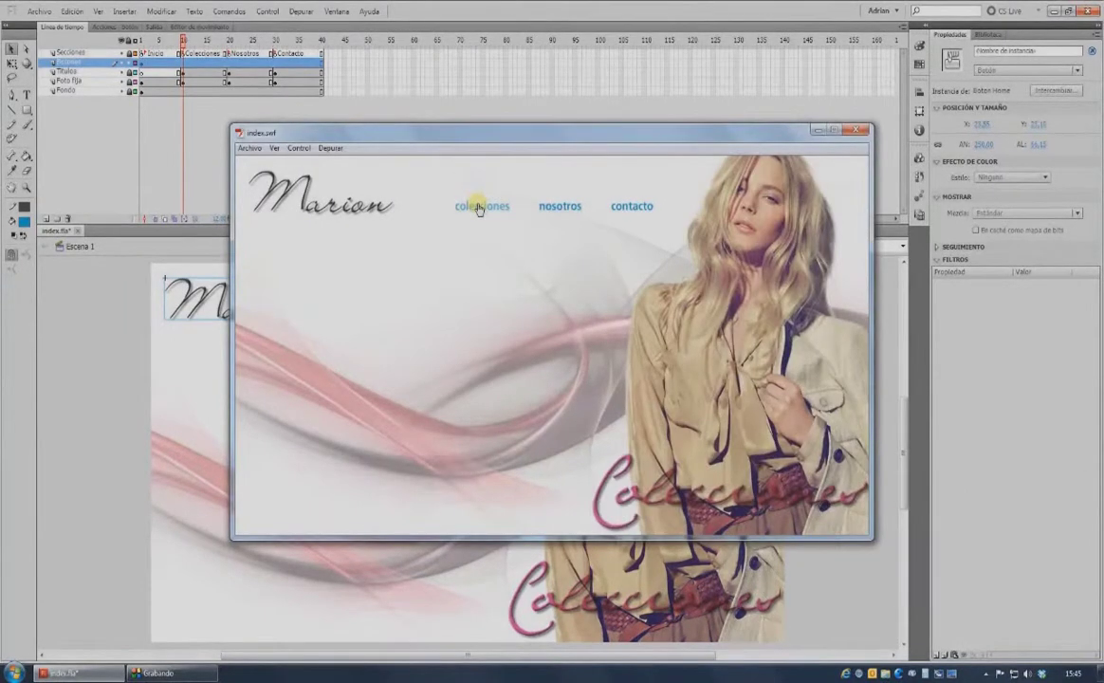
{"action": "left_click", "coordinate": [553, 210]}
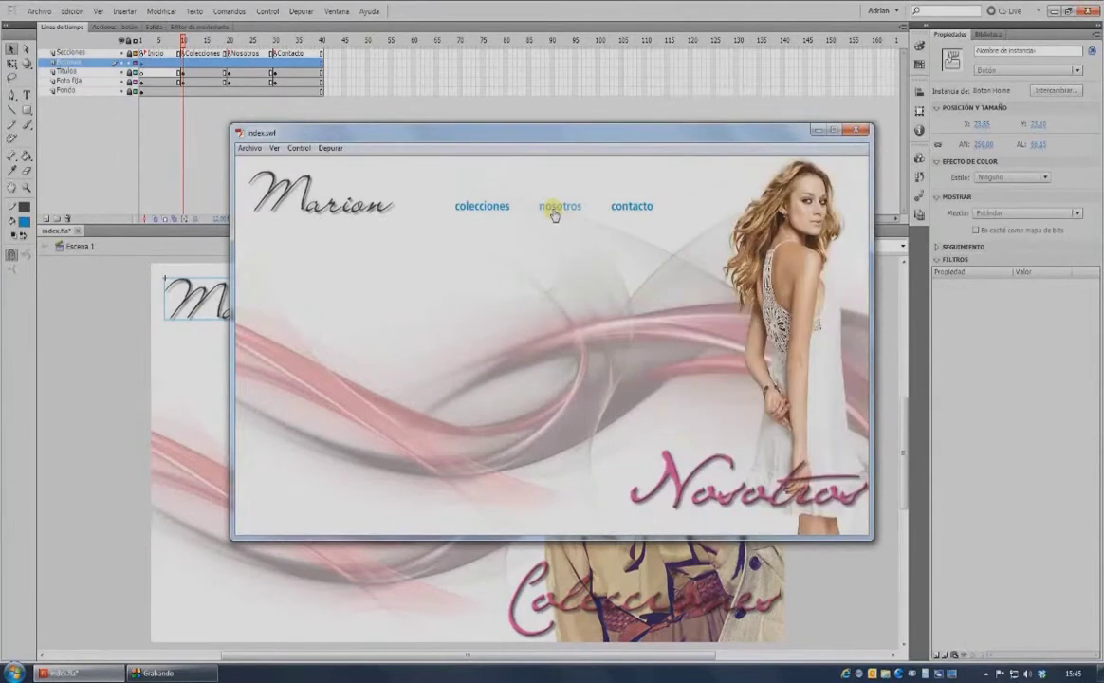
{"action": "left_click", "coordinate": [637, 213]}
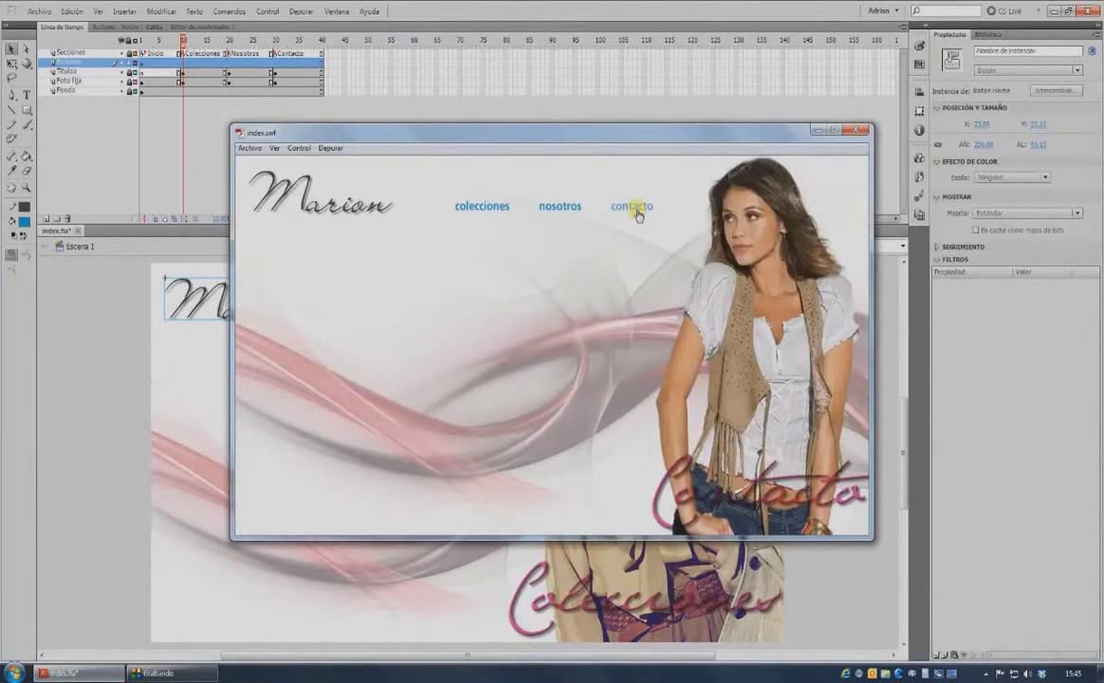
{"action": "left_click", "coordinate": [296, 189]}
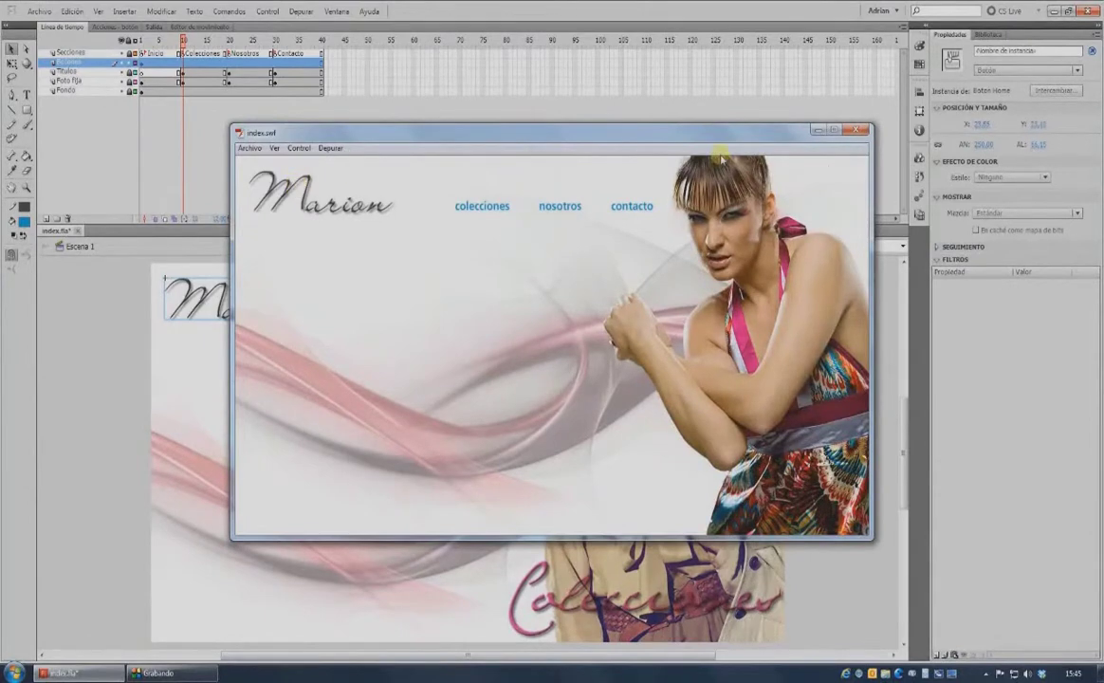
{"action": "left_click", "coordinate": [858, 130]}
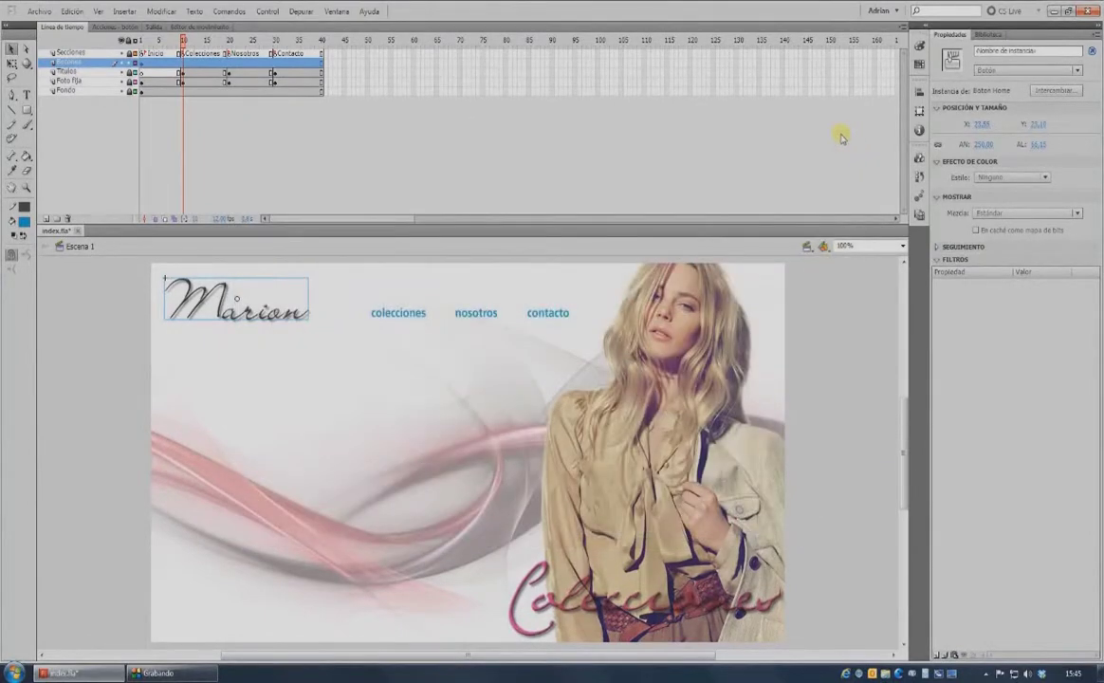
{"action": "left_click", "coordinate": [129, 169]}
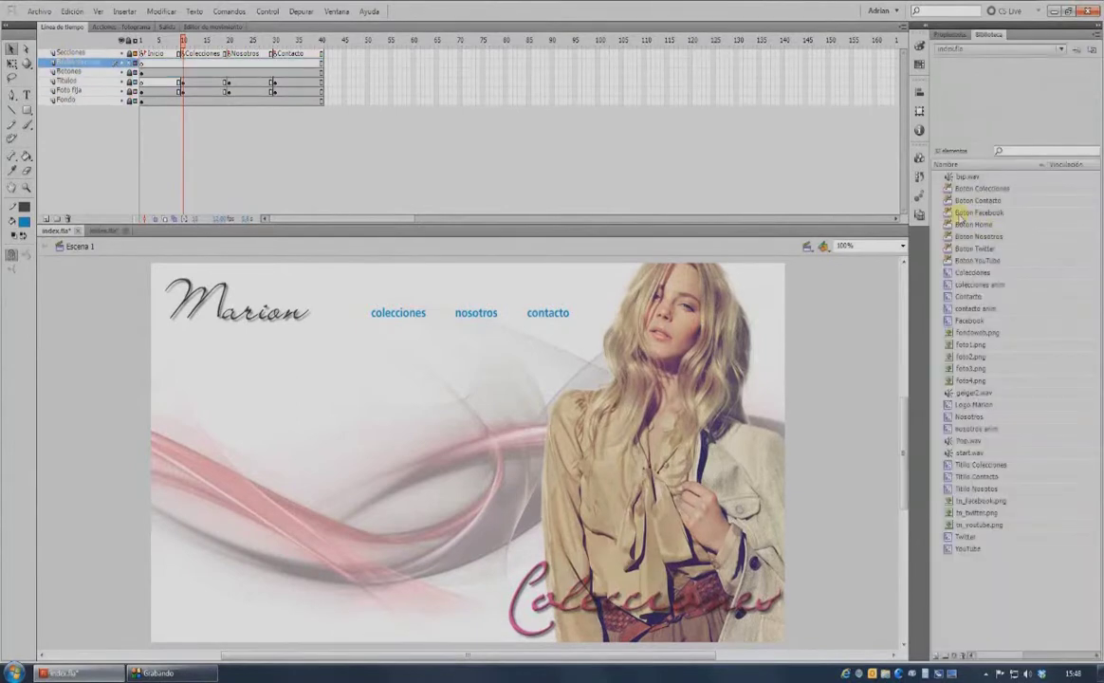
Place the Facebook, Twitter and YouTube buttons side by side at the stage's top right.
{"action": "left_click", "coordinate": [948, 215]}
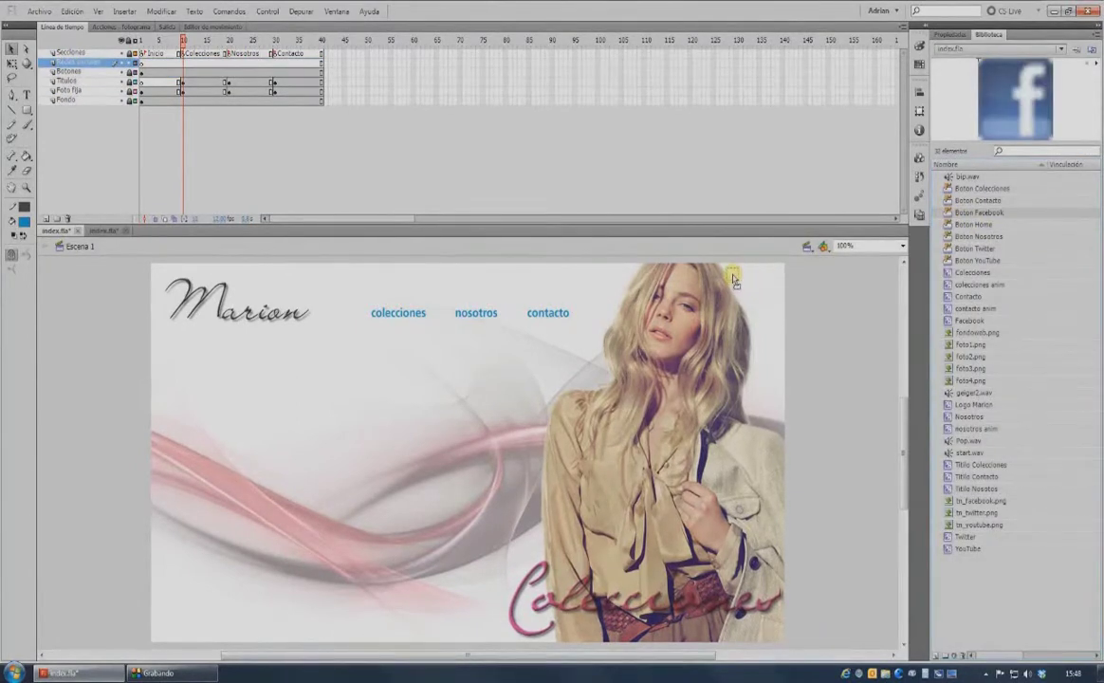
{"action": "left_click_drag", "start_coordinate": [733, 282], "coordinate": [732, 277]}
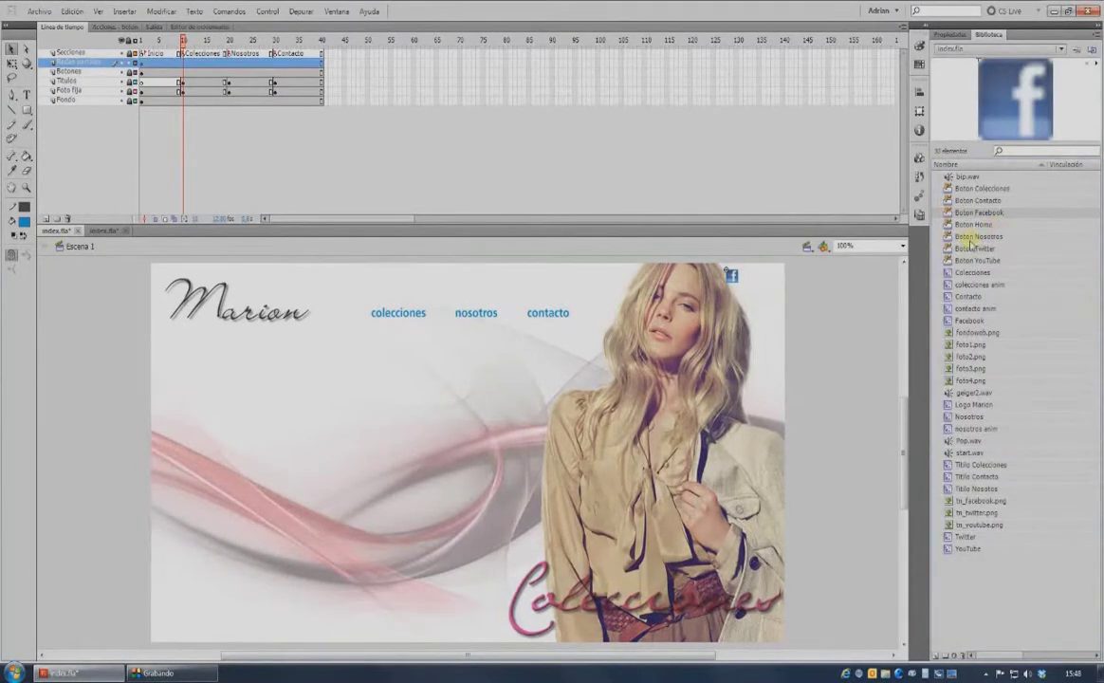
{"action": "left_click_drag", "start_coordinate": [952, 249], "coordinate": [749, 279]}
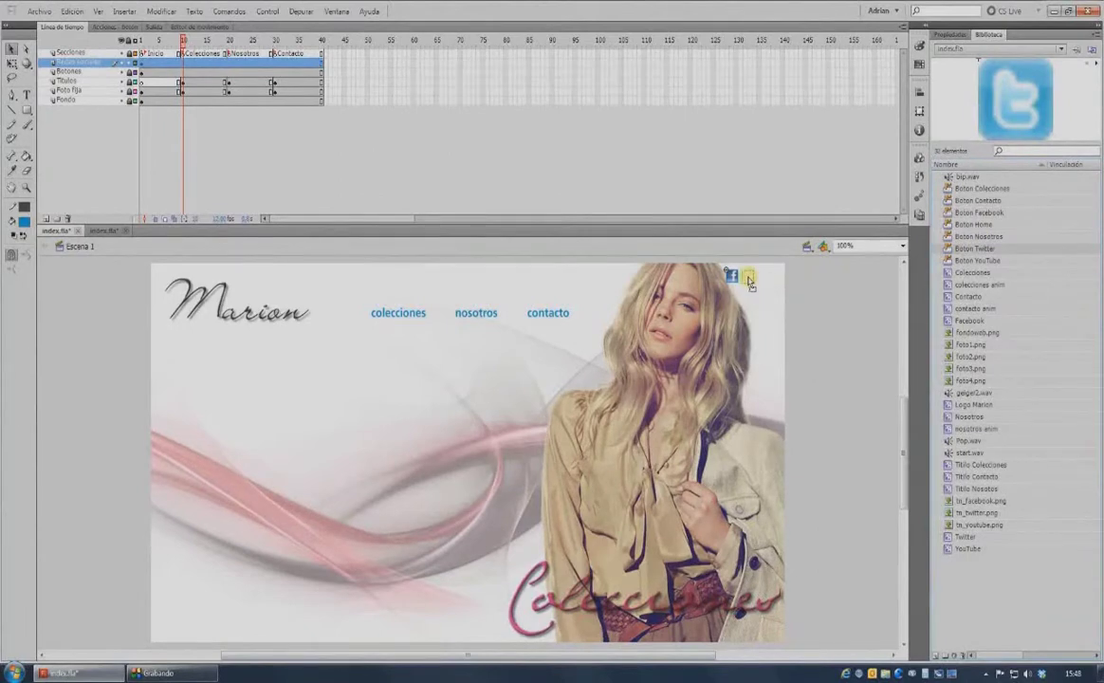
{"action": "left_click_drag", "start_coordinate": [960, 260], "coordinate": [770, 282]}
Add a Sombra drop-shadow filter to the YouTube button and test the movie.
{"action": "key", "text": "ctrl+F3"}
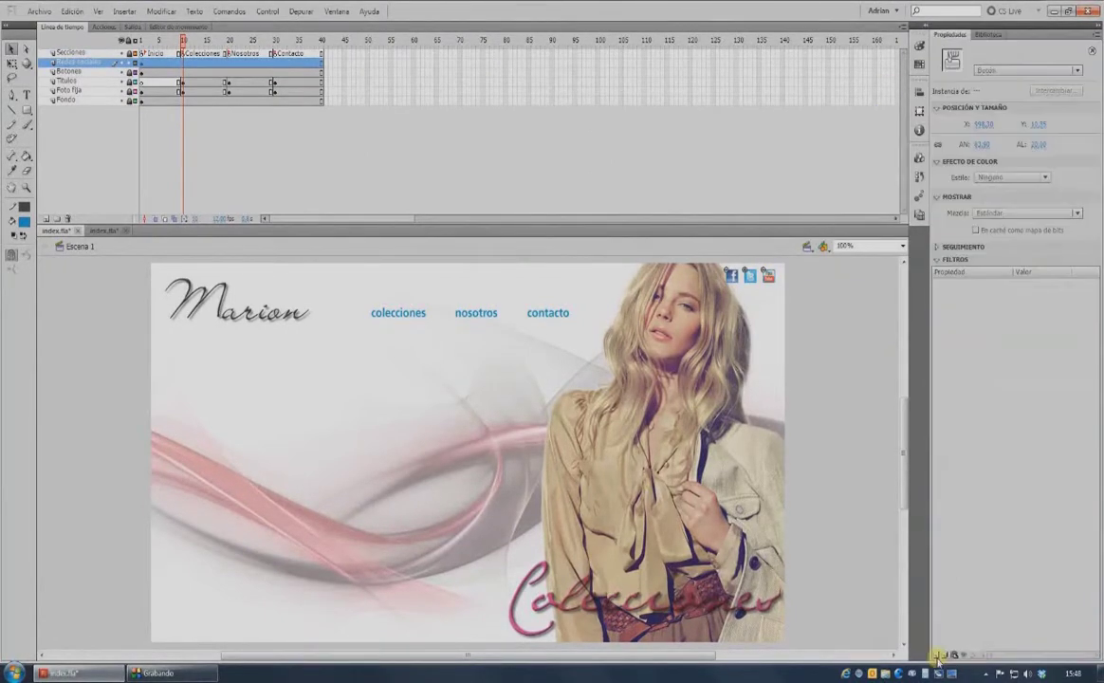
{"action": "left_click", "coordinate": [937, 655]}
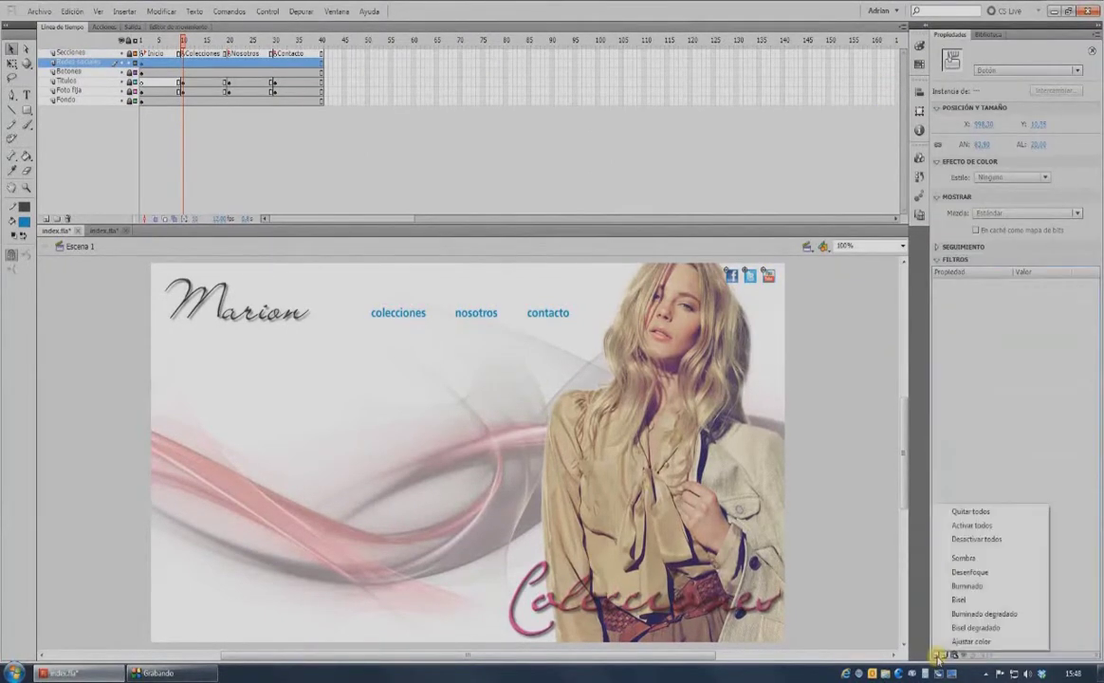
{"action": "left_click", "coordinate": [965, 559]}
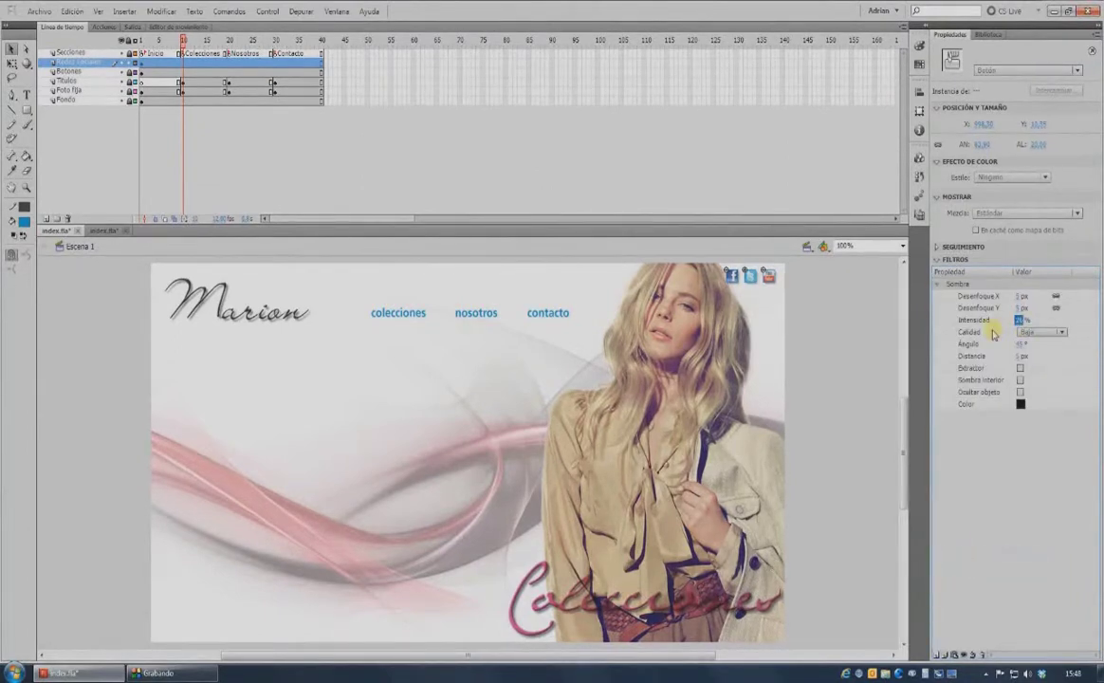
{"action": "key", "text": "Return"}
{"action": "left_click", "coordinate": [142, 64]}
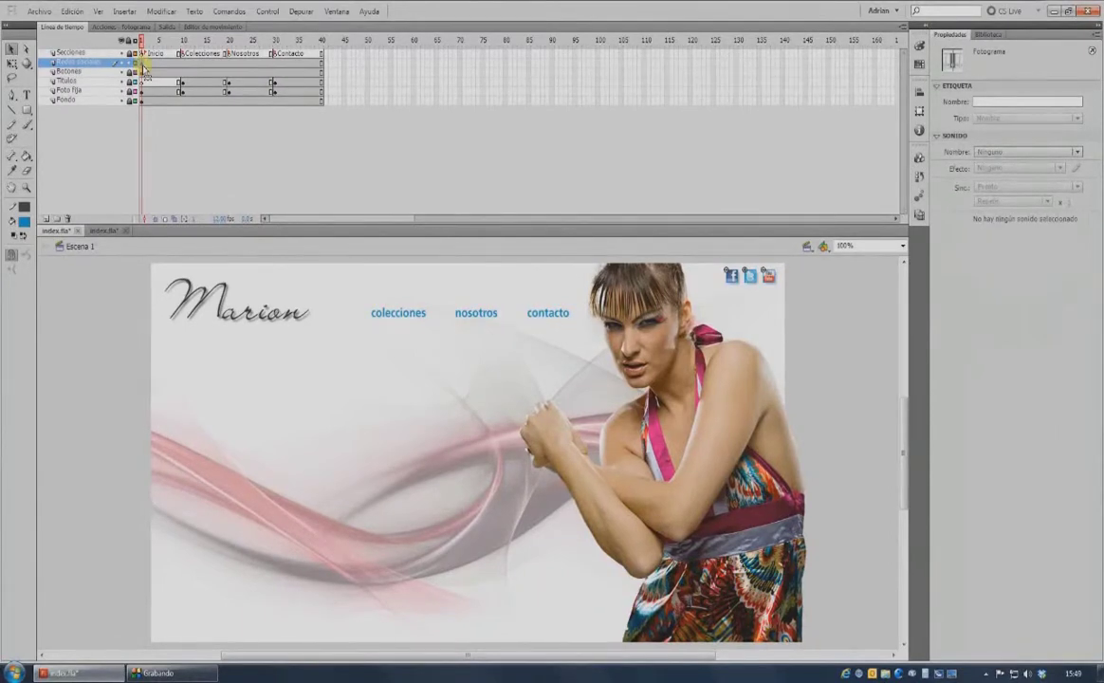
{"action": "left_click", "coordinate": [737, 287]}
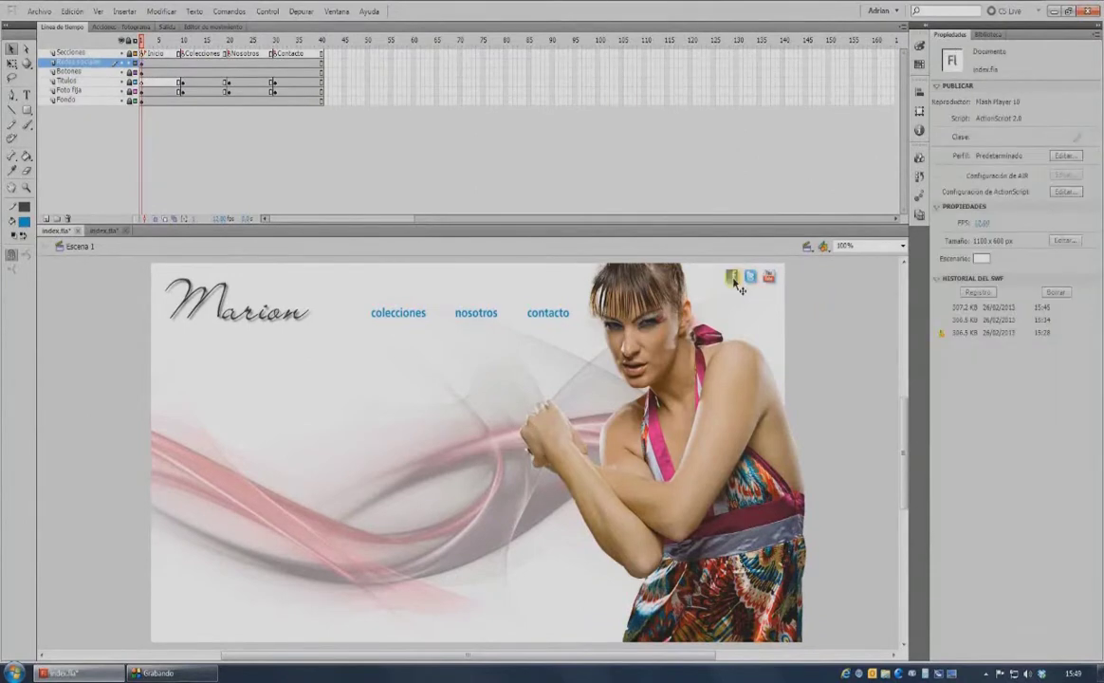
{"action": "left_click", "coordinate": [736, 284]}
{"action": "left_click", "coordinate": [106, 27]}
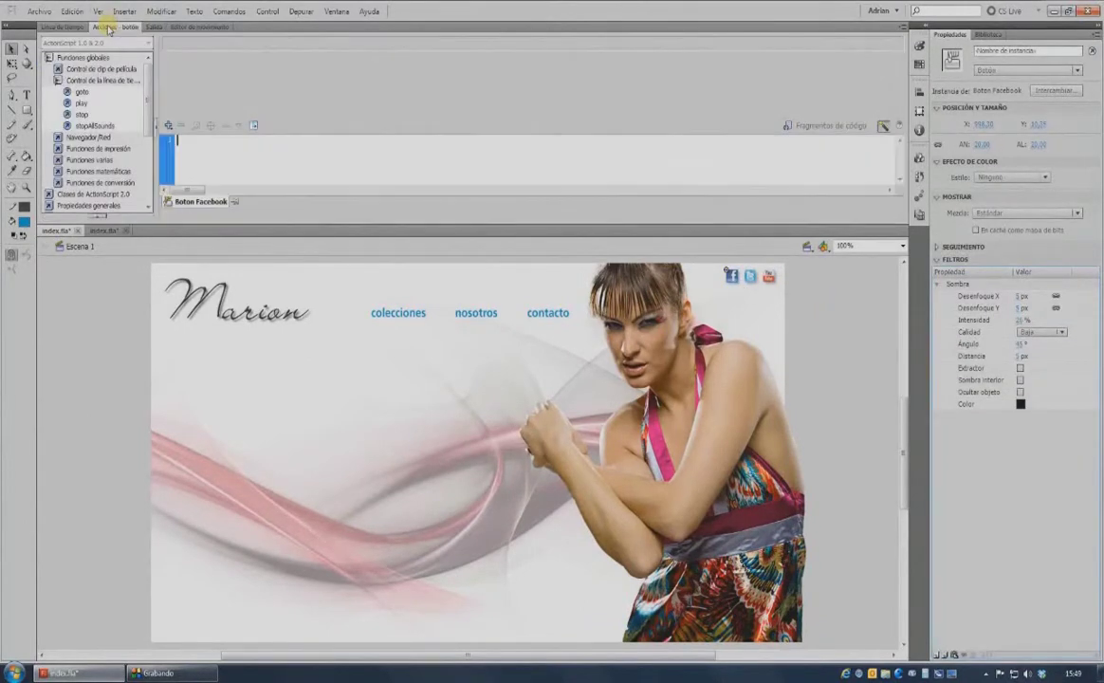
{"action": "left_click", "coordinate": [76, 137]}
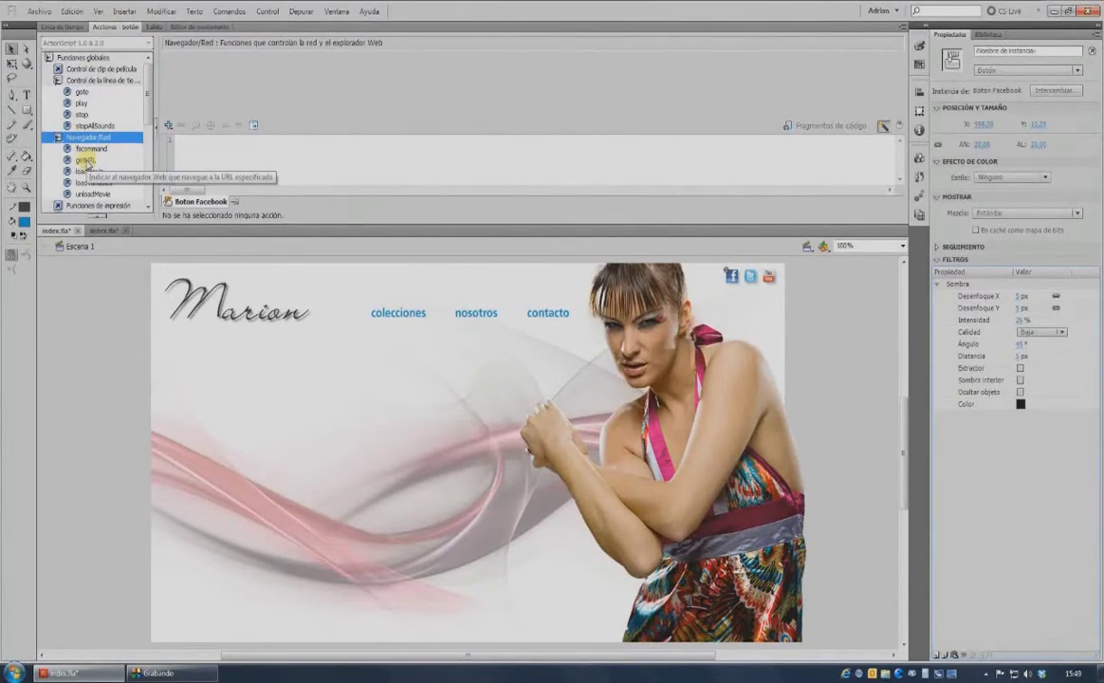
{"action": "double_click", "coordinate": [83, 160]}
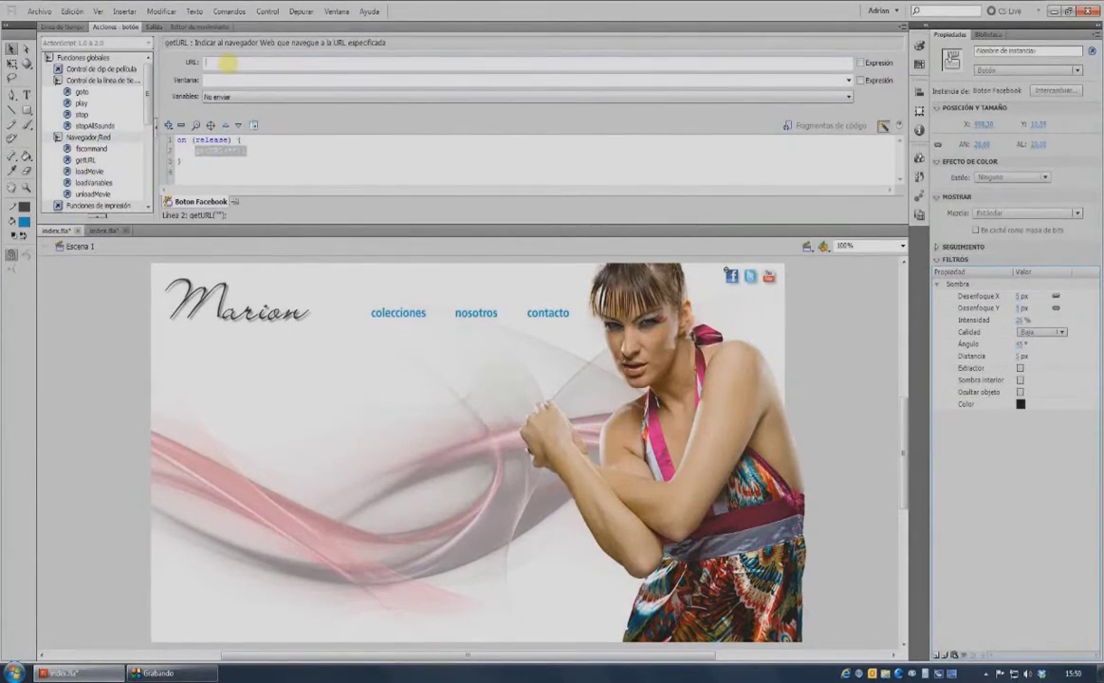
{"action": "type", "text": "http://"}
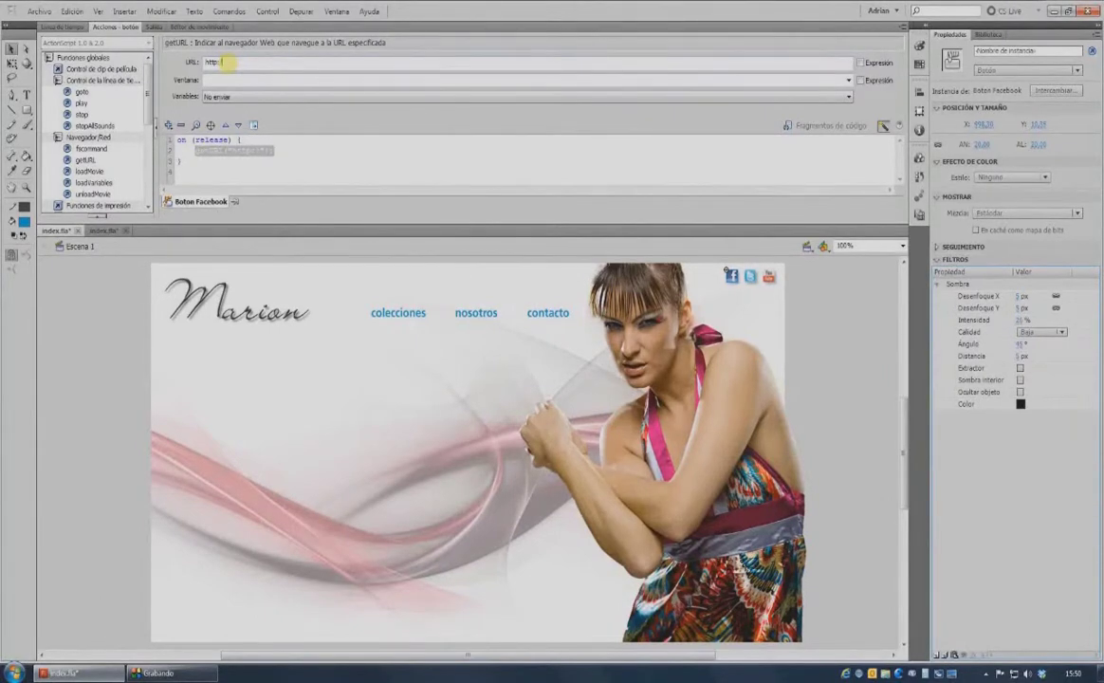
{"action": "type", "text": "www.facebook.com/marion"}
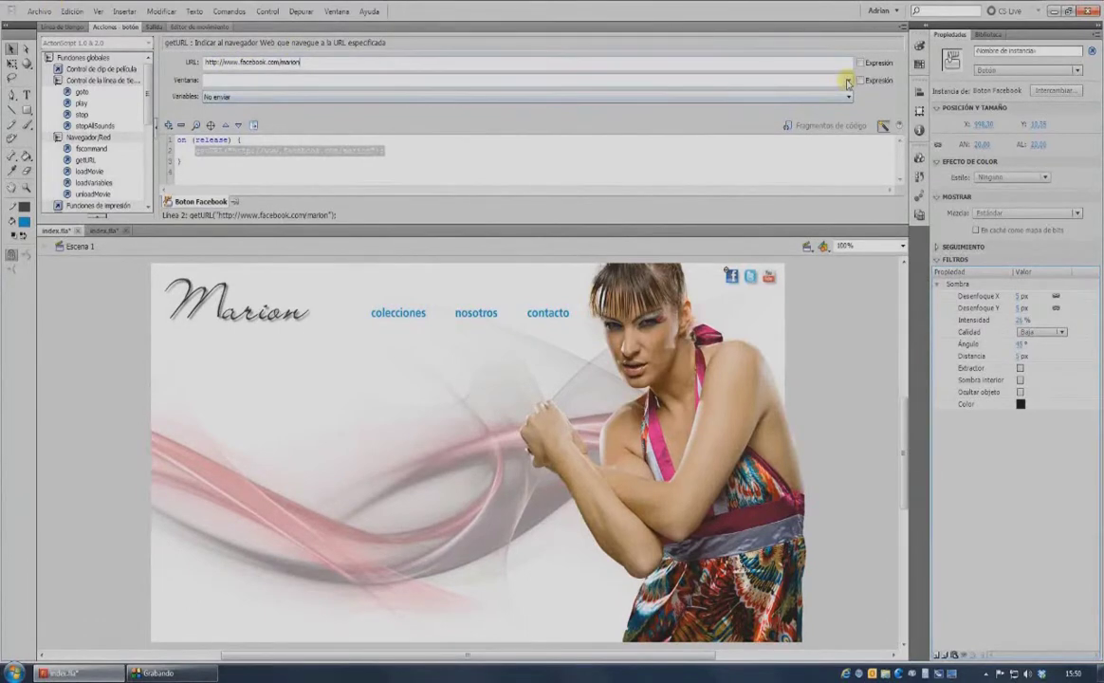
{"action": "left_click", "coordinate": [738, 82]}
{"action": "left_click", "coordinate": [321, 98]}
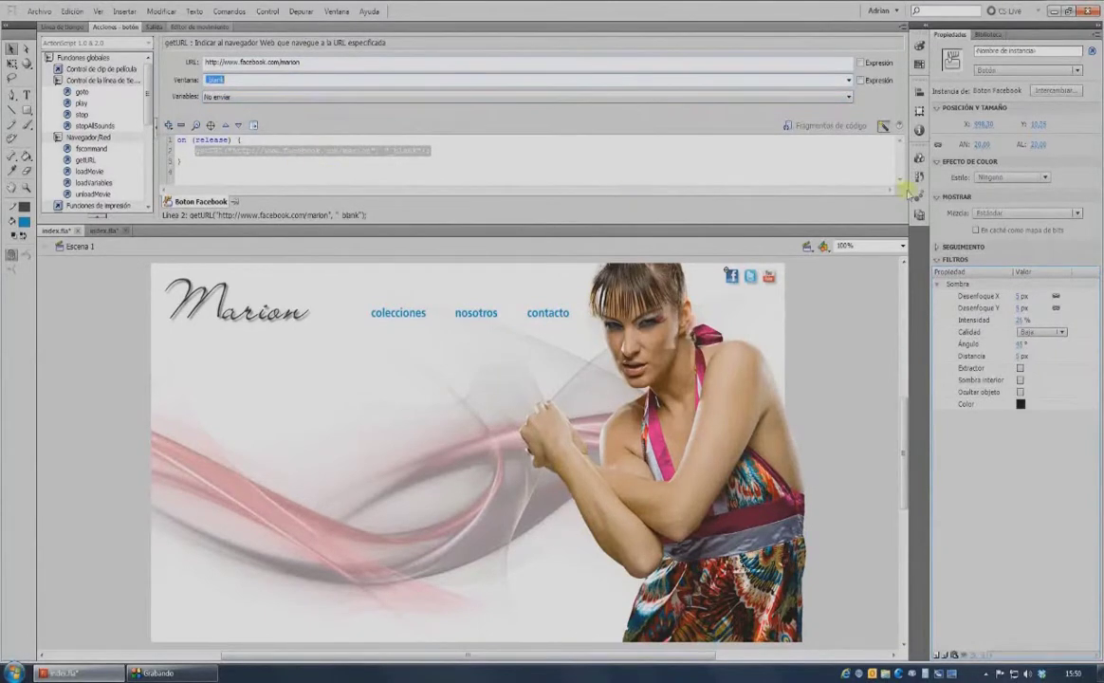
{"action": "left_click", "coordinate": [65, 29]}
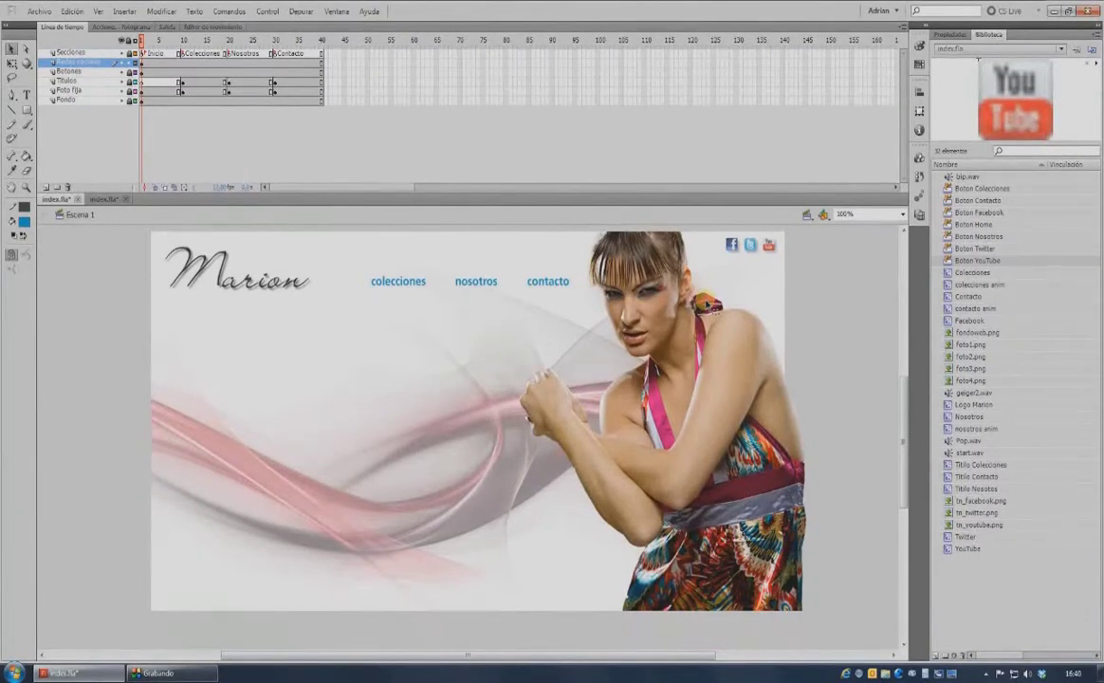
Show rulers and drag two vertical and two horizontal guides around the page content.
{"action": "left_click", "coordinate": [98, 13]}
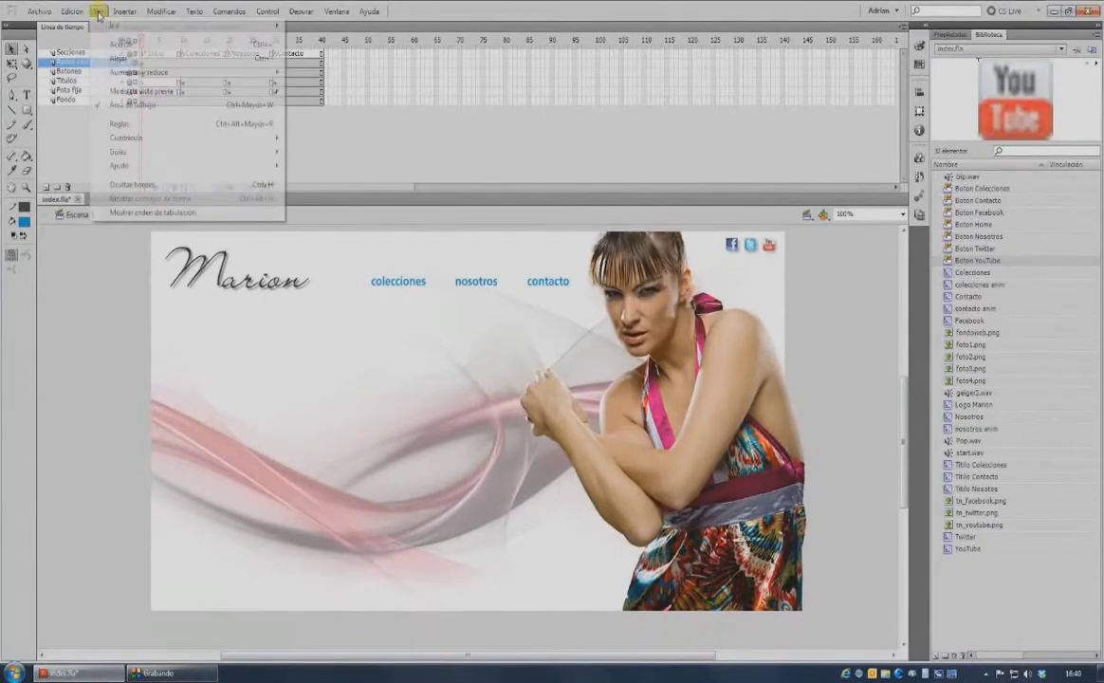
{"action": "left_click", "coordinate": [118, 123]}
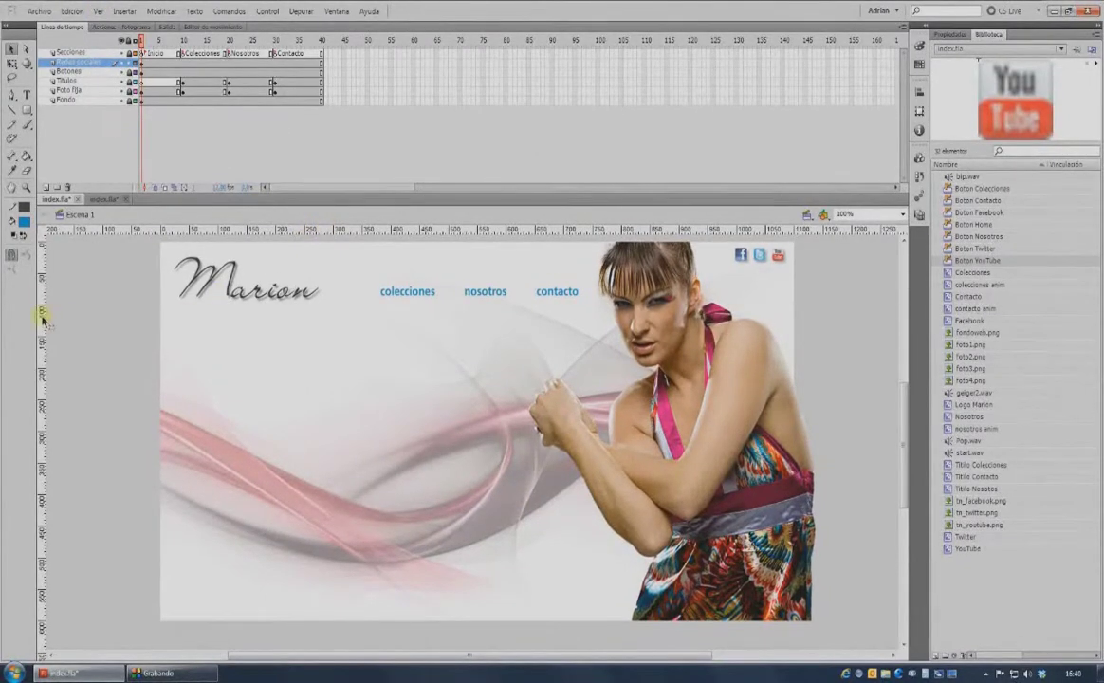
{"action": "left_click_drag", "start_coordinate": [41, 317], "coordinate": [175, 329]}
{"action": "left_click_drag", "start_coordinate": [40, 284], "coordinate": [784, 389]}
{"action": "left_click_drag", "start_coordinate": [463, 227], "coordinate": [486, 608]}
{"action": "left_click_drag", "start_coordinate": [375, 234], "coordinate": [370, 316]}
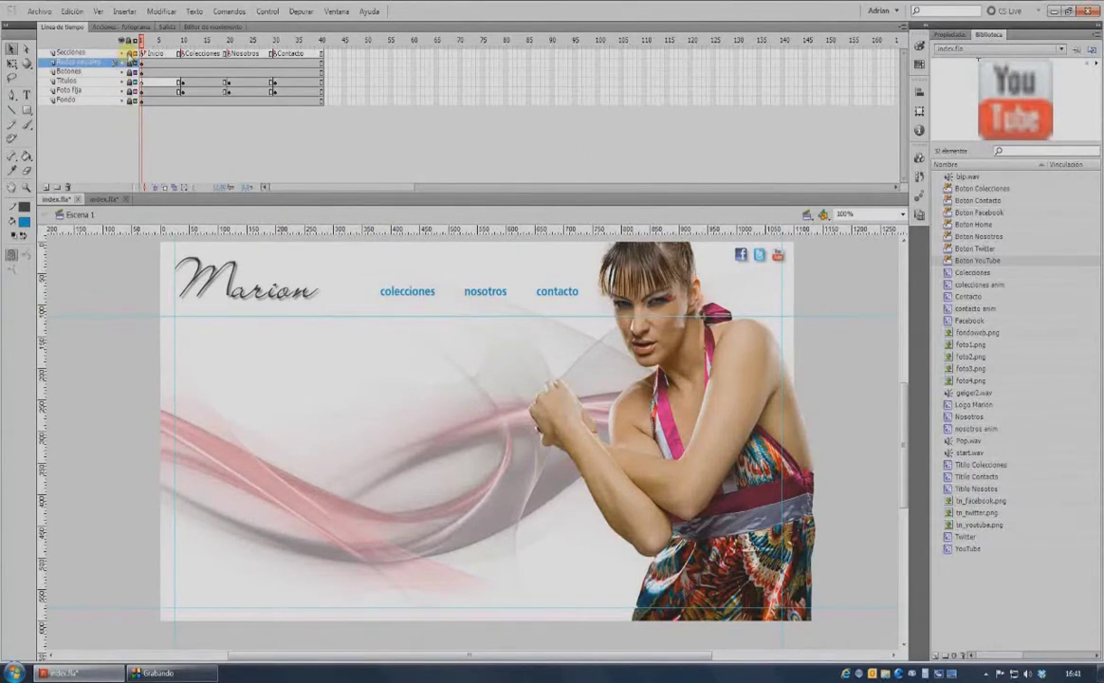
On the Nosotros frame, set the Text tool's line spacing to 0 pt.
{"action": "left_click", "coordinate": [230, 54]}
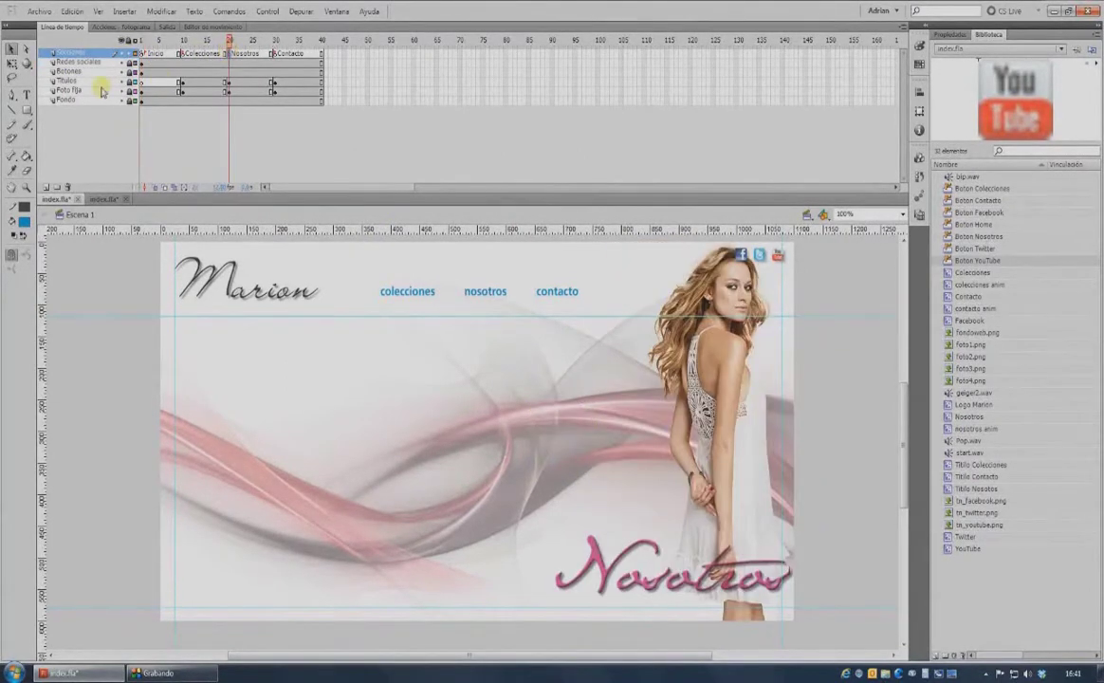
{"action": "left_click", "coordinate": [27, 95]}
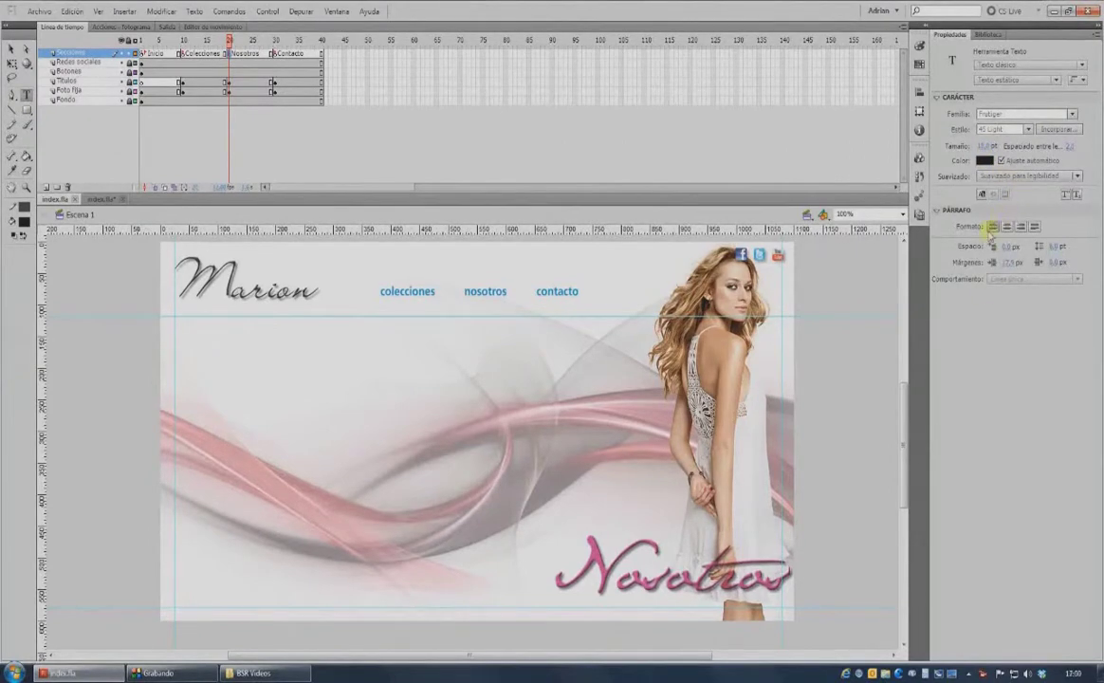
{"action": "left_click", "coordinate": [1053, 245]}
{"action": "type", "text": "0"}
{"action": "key", "text": "Return"}
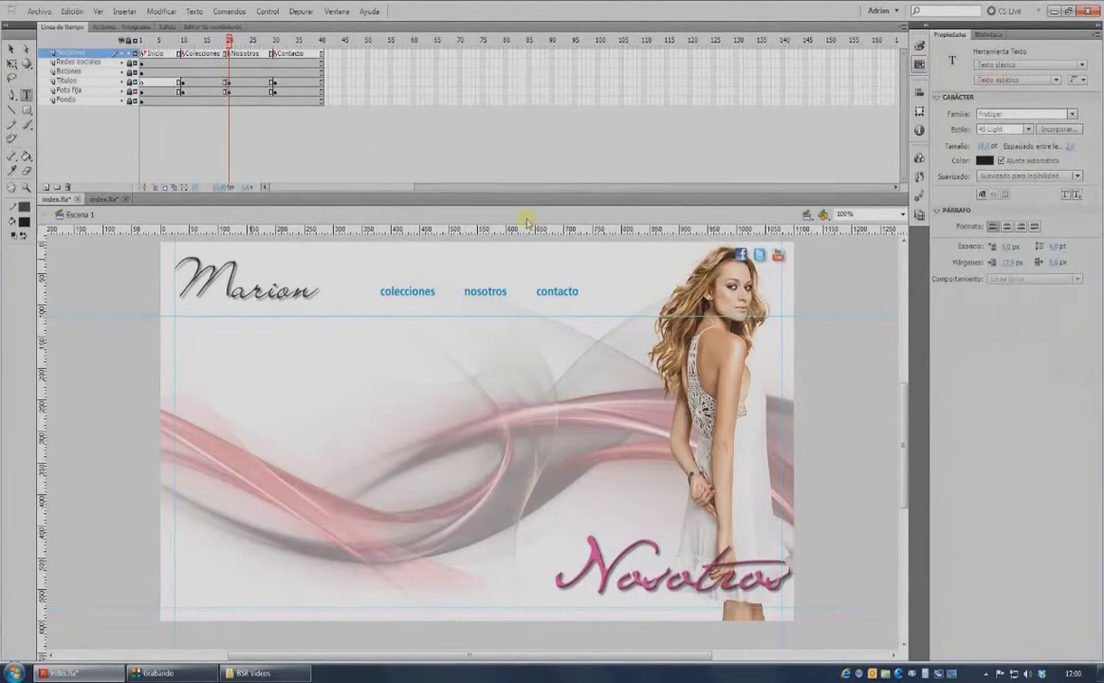
Draw a half-page text box below the logo and paste the Marion pret-a-porter description.
{"action": "left_click", "coordinate": [176, 315]}
{"action": "left_click_drag", "start_coordinate": [290, 418], "coordinate": [486, 442]}
{"action": "type", "text": "Mar"}
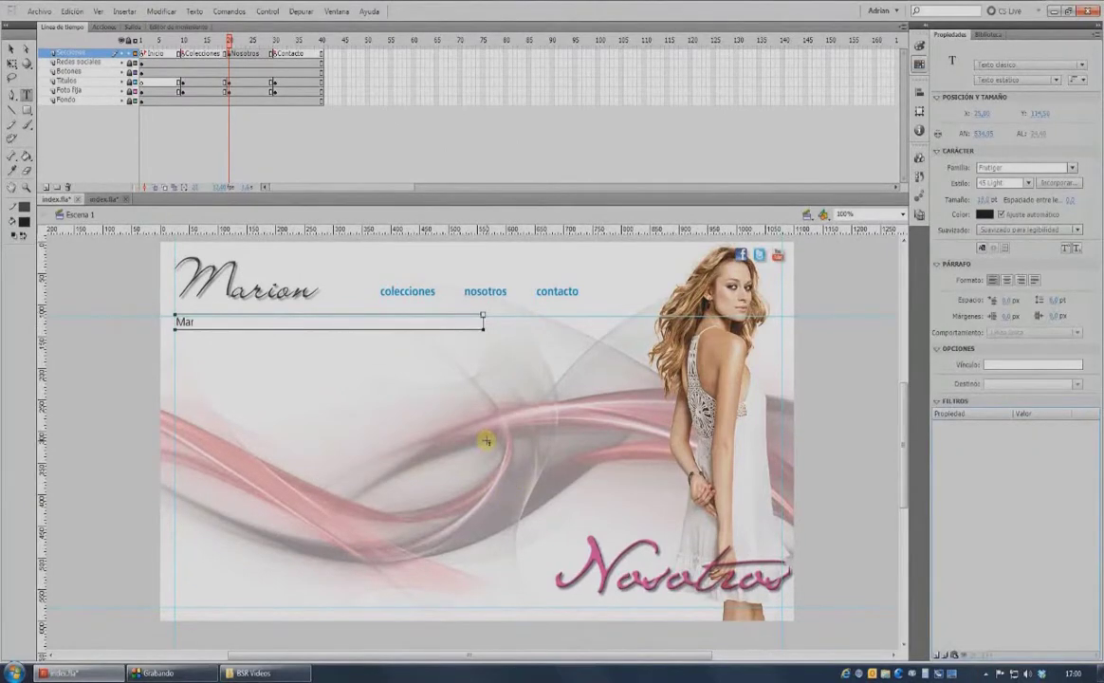
{"action": "type", "text": "ion pret-a-"}
{"action": "type", "text": "-porter nace en 1985 con la misión de vestir a la mujer argentina creando un estilo propio, donde el diseño, la elegancia, la delicadeza y la calidad inspiran sus colecciones con las últimas tendencias de la moda internacional.  Con un infatigable espíritu de trabajo y tomando como premisas la innovación y la perfección, Marion tiene un desarrollo constante que le permite ocupar un lugar de liderazgo en el mercado textil argentino.  En la confección de sus prendas, Marion parte de la más exigente selección de sus telas, que con la valiosa experiencia de sus creativos y la renovada tecnología dan por resultado productos de alta calidad que identifican a la mujer actual."}
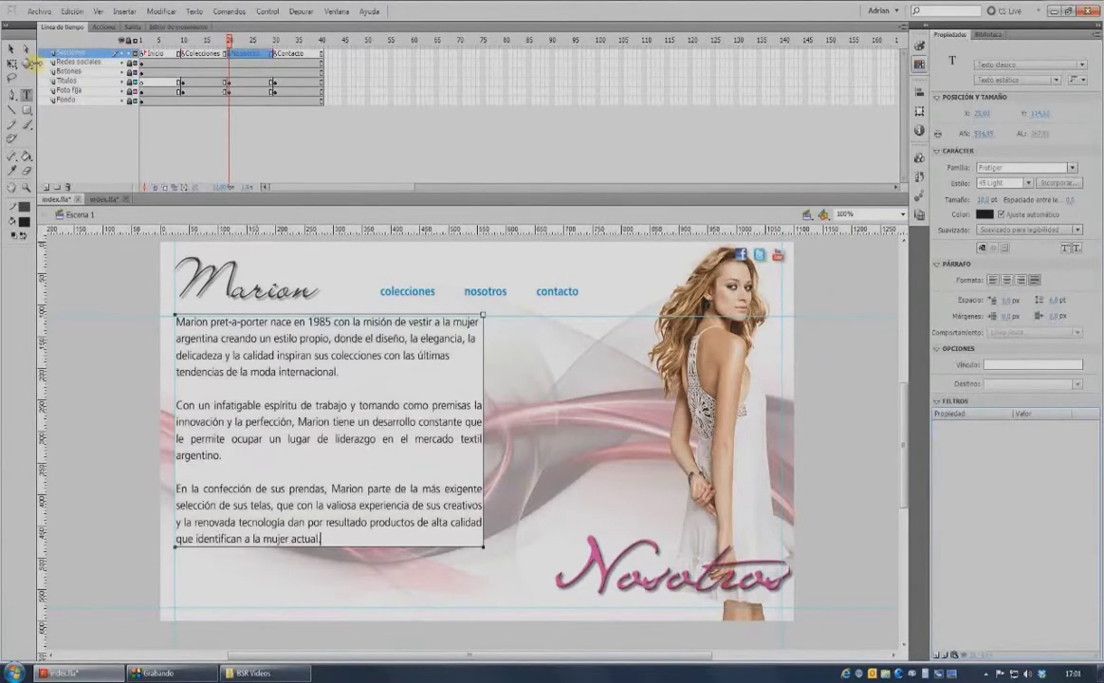
{"action": "left_click", "coordinate": [10, 51]}
{"action": "left_click", "coordinate": [100, 262]}
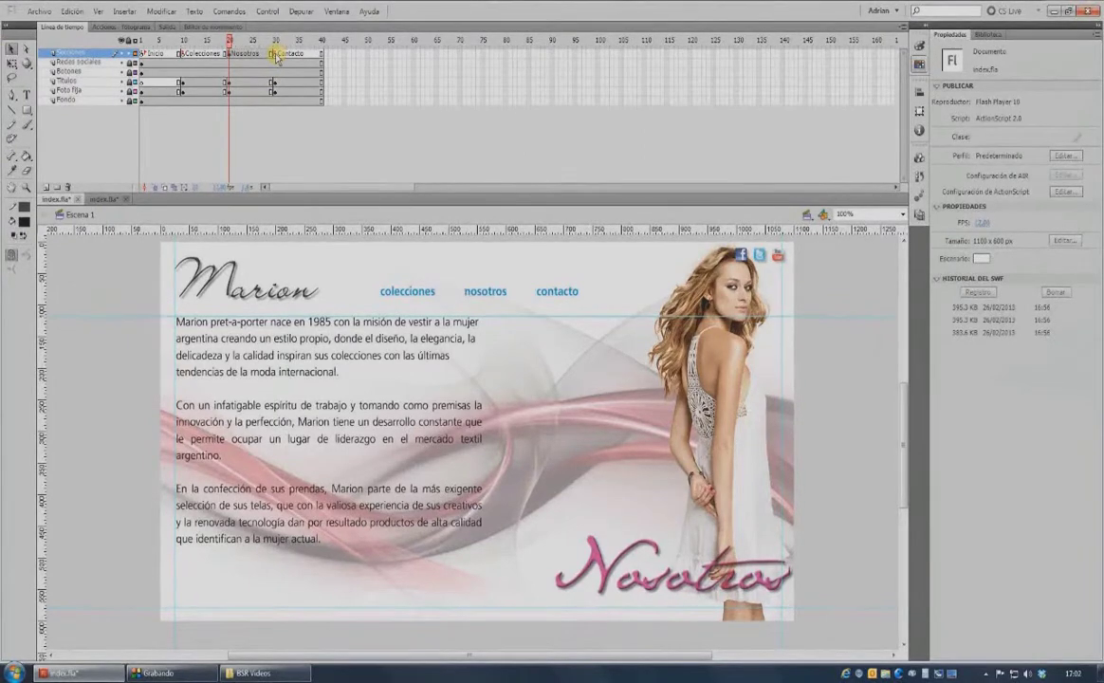
{"action": "left_click", "coordinate": [276, 55]}
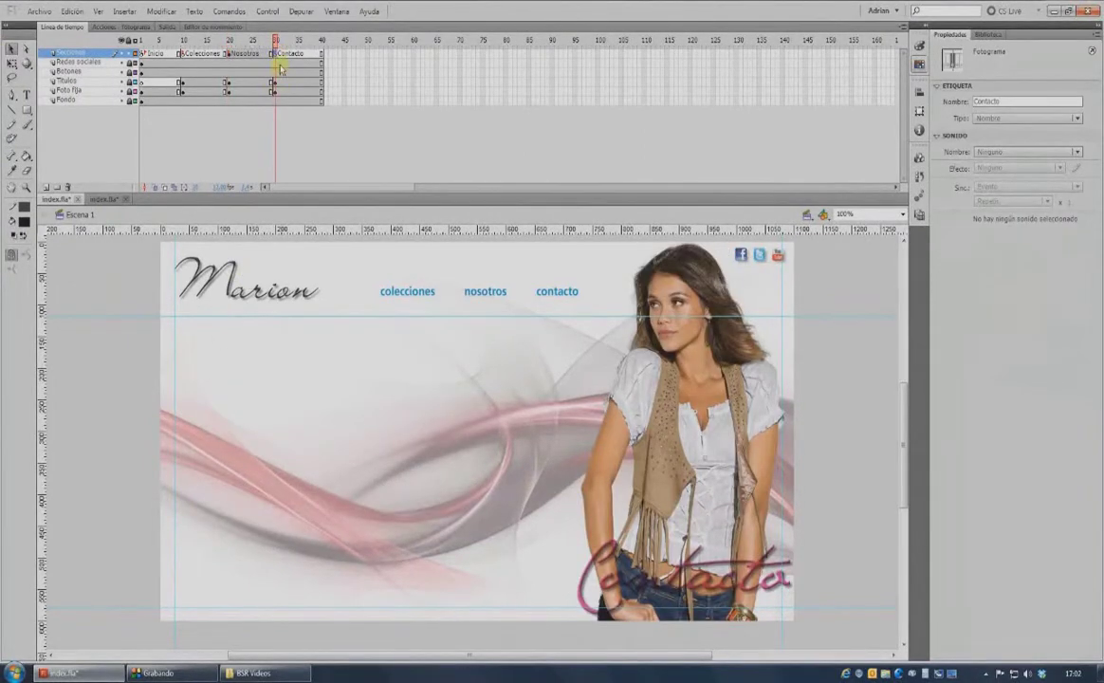
Link the footer e-mail text to a mailto: address for the site's info e-mail with ?Subject=.
{"action": "left_click", "coordinate": [125, 338]}
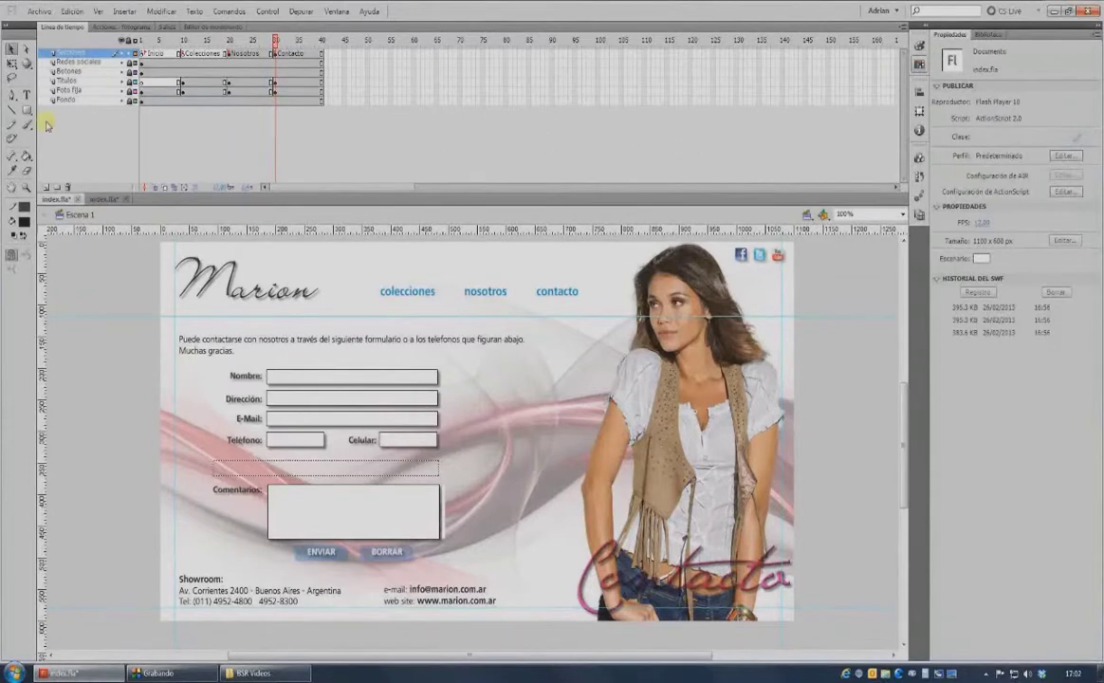
{"action": "left_click", "coordinate": [27, 95]}
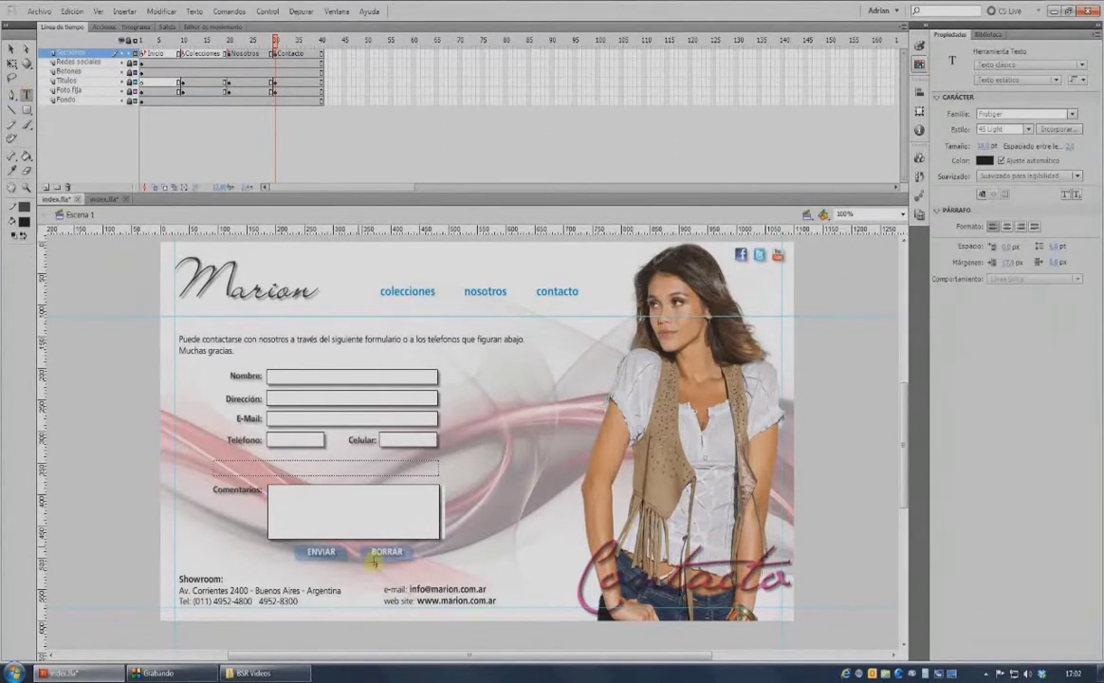
{"action": "left_click_drag", "start_coordinate": [411, 589], "coordinate": [486, 590]}
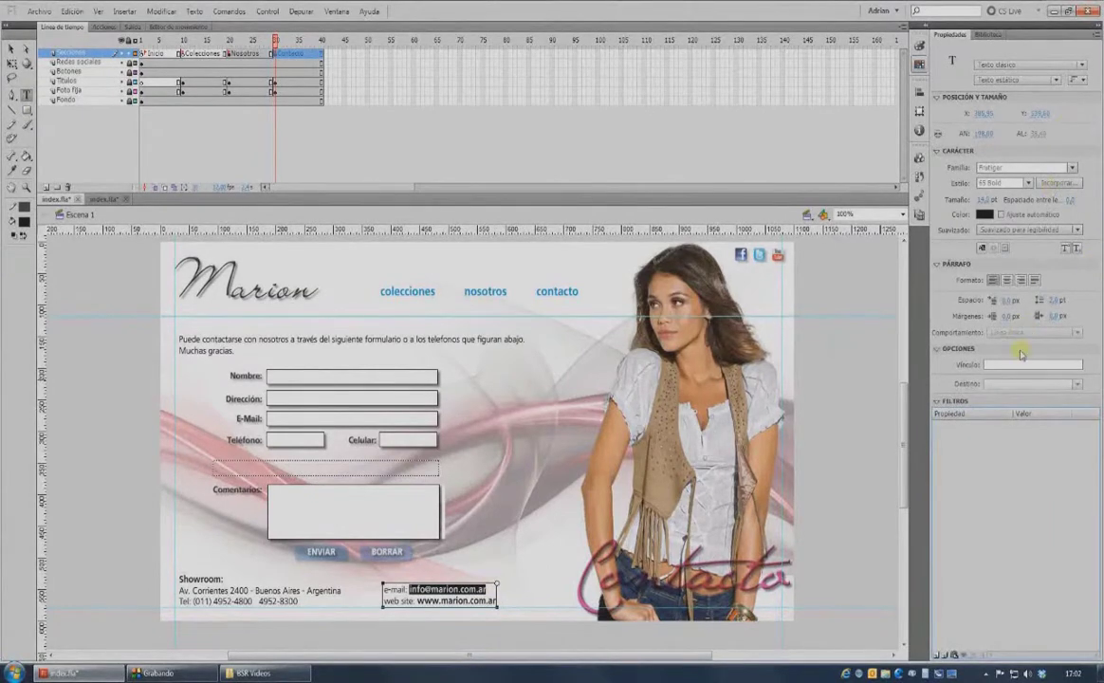
{"action": "left_click", "coordinate": [1007, 363]}
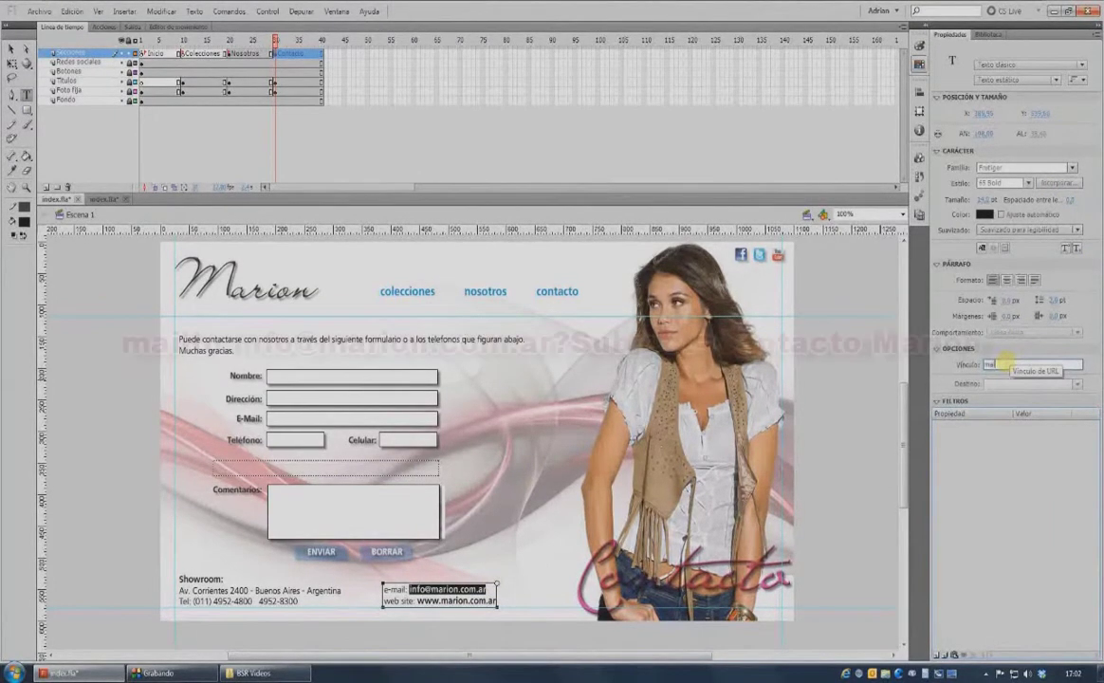
{"action": "type", "text": "mailto"}
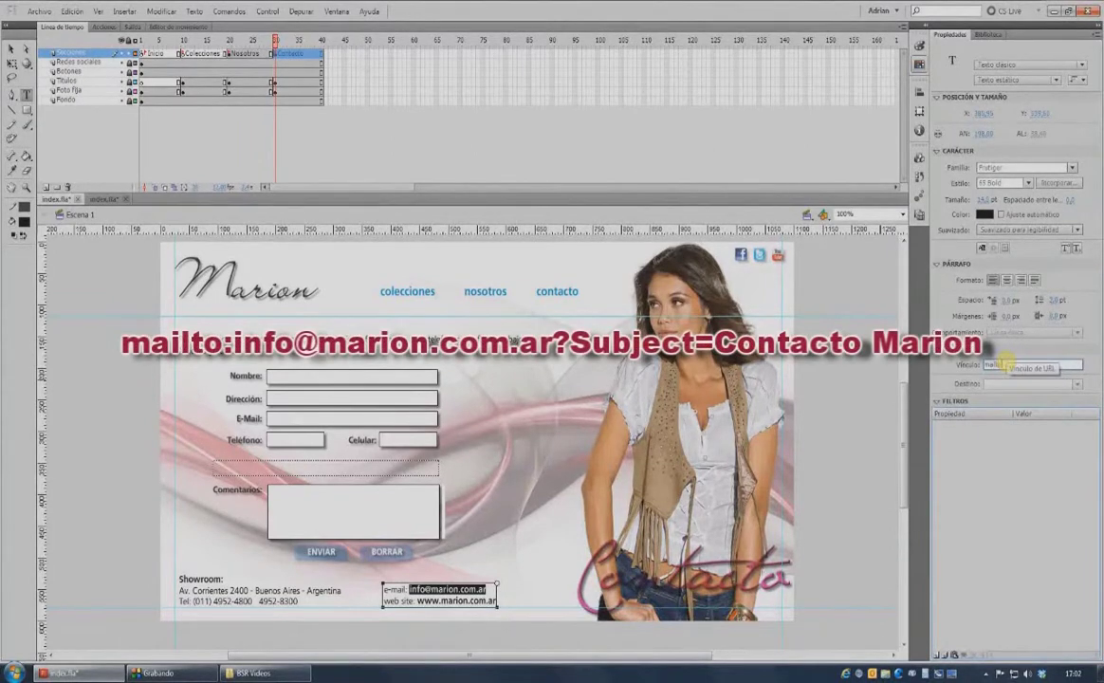
{"action": "type", "text": "bject"}
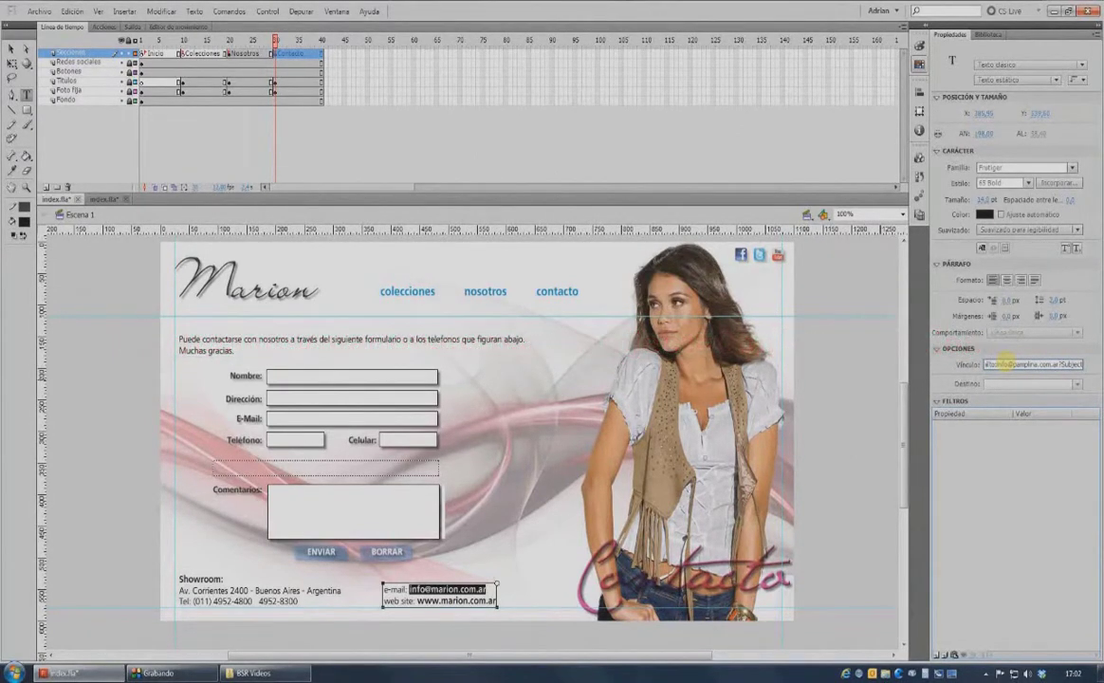
{"action": "type", "text": "="}
{"action": "left_click", "coordinate": [488, 610]}
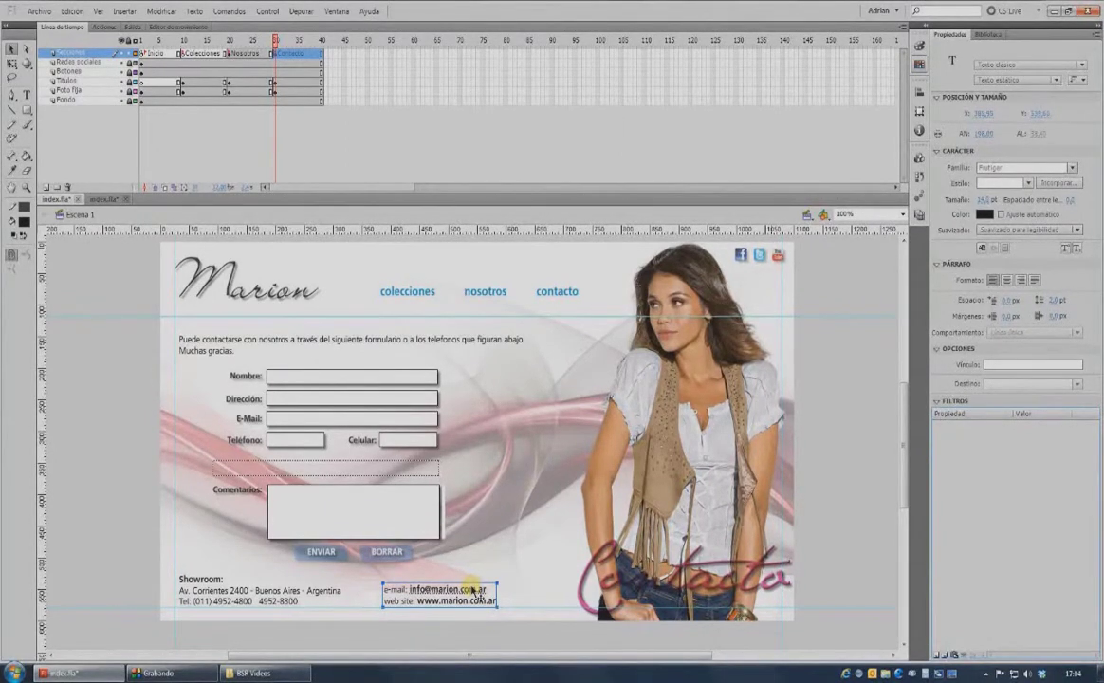
{"action": "left_click", "coordinate": [184, 54]}
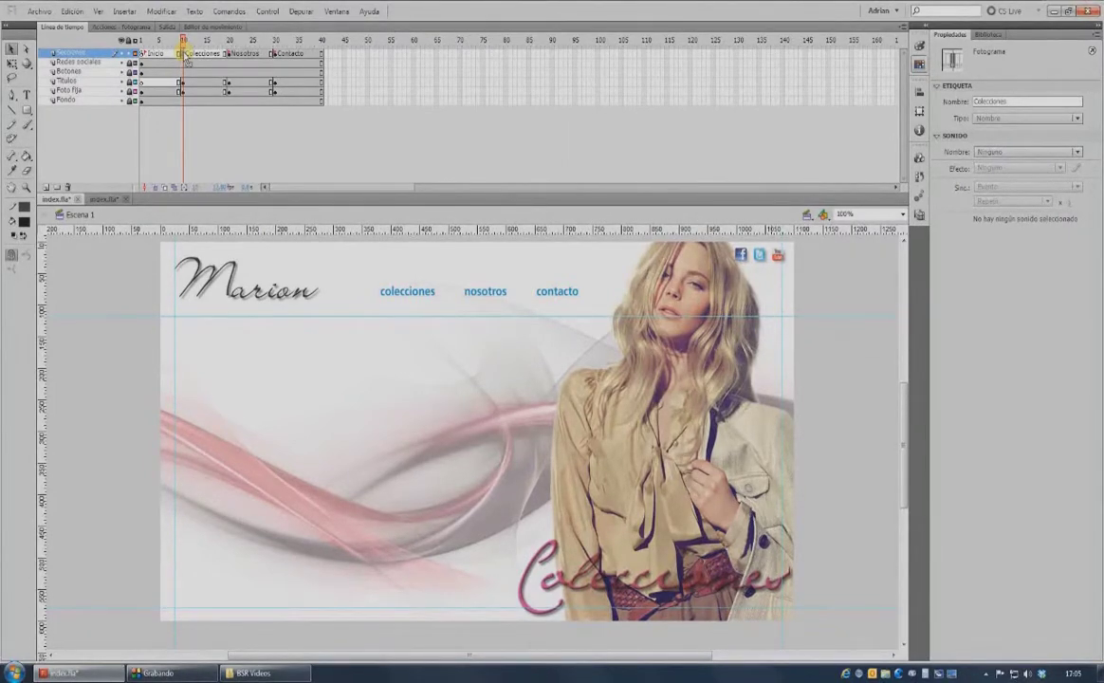
Drag a ScrollPane component from the Components panel onto the Colecciones frame.
{"action": "left_click", "coordinate": [337, 12]}
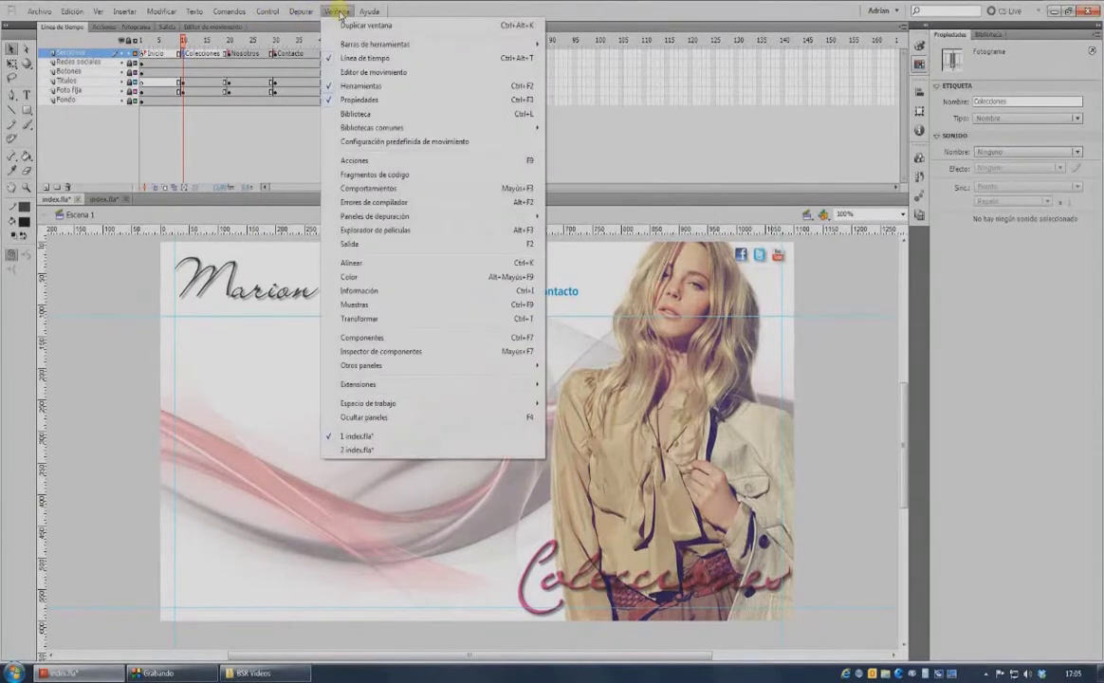
{"action": "left_click", "coordinate": [327, 337]}
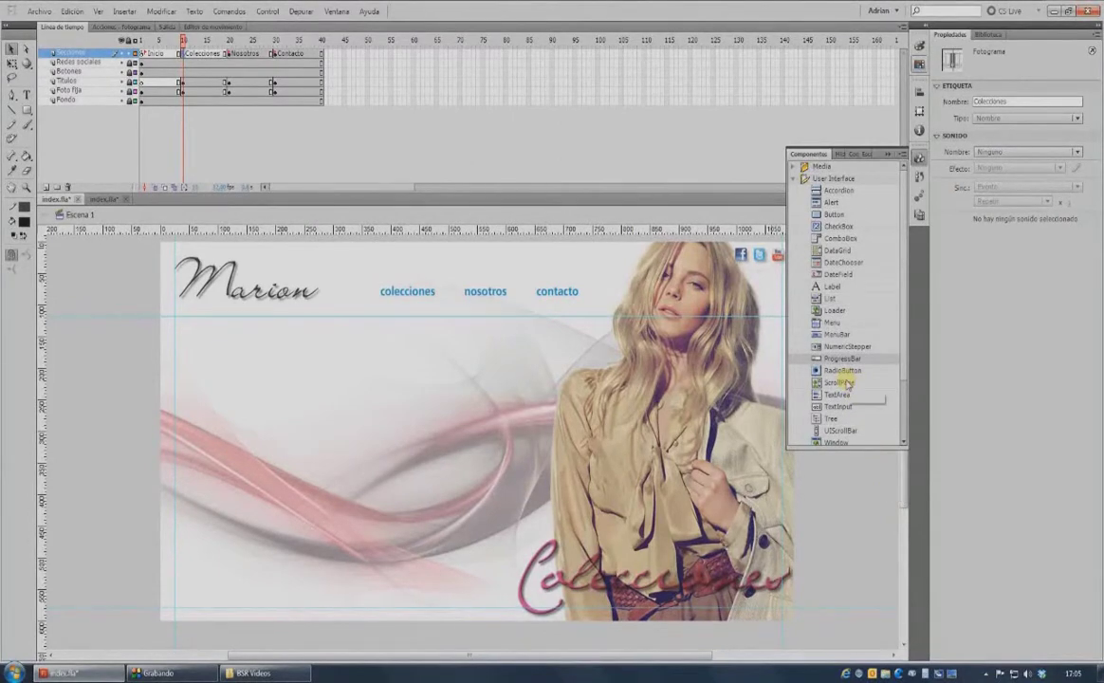
{"action": "left_click_drag", "start_coordinate": [847, 382], "coordinate": [419, 444]}
{"action": "left_click", "coordinate": [888, 155]}
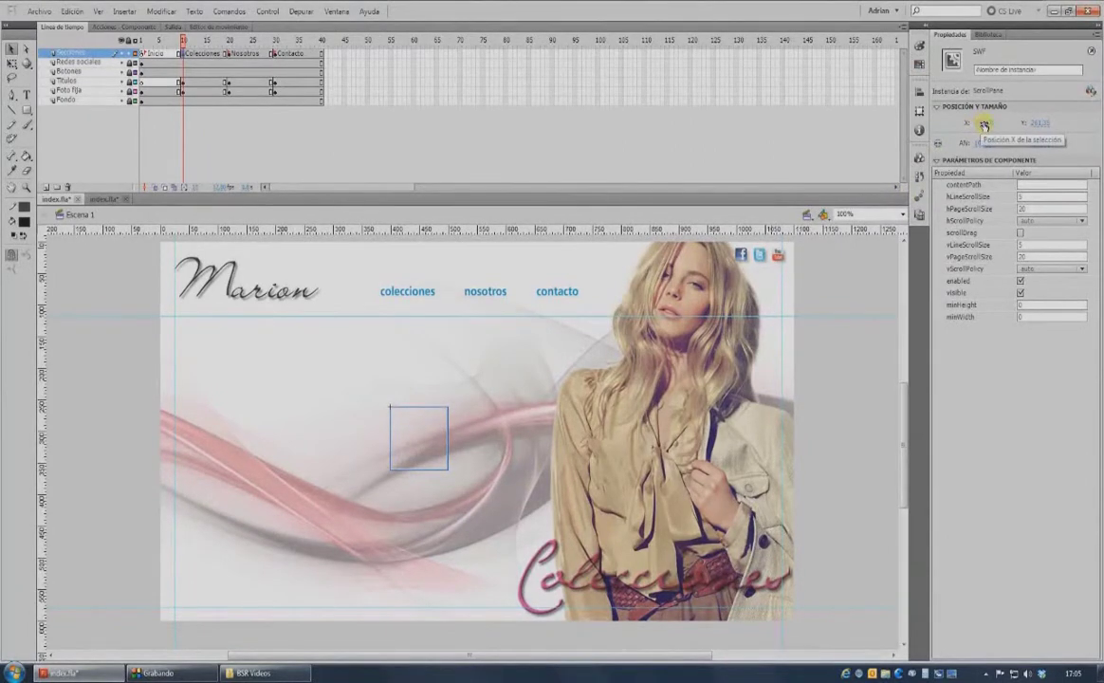
Position the ScrollPane at X 0, Y 0 and size it 1100 by 500 px.
{"action": "left_click", "coordinate": [985, 125]}
{"action": "type", "text": "0"}
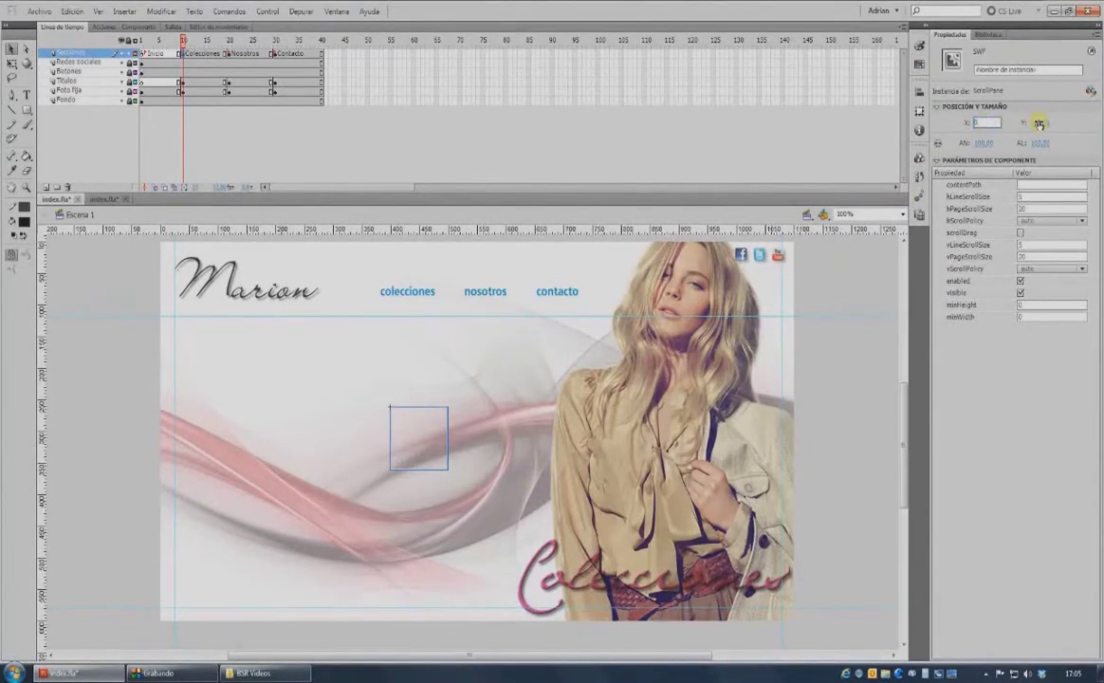
{"action": "left_click", "coordinate": [1040, 123]}
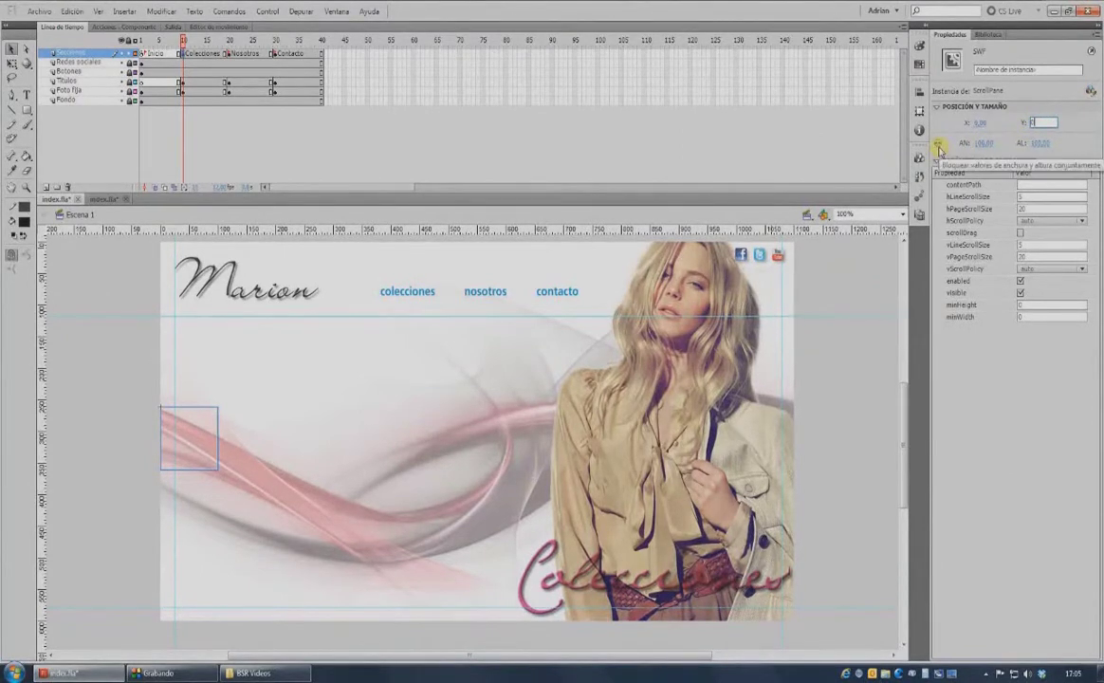
{"action": "left_click", "coordinate": [940, 148]}
{"action": "left_click", "coordinate": [984, 143]}
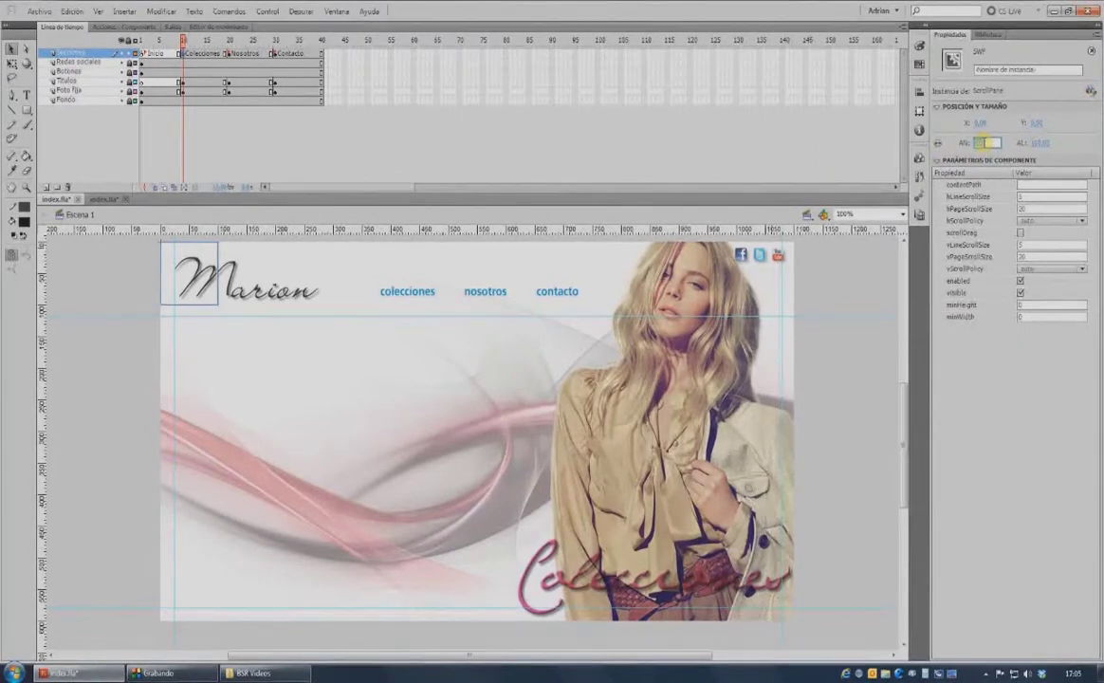
{"action": "type", "text": "1100"}
{"action": "left_click", "coordinate": [1039, 142]}
{"action": "type", "text": "500"}
{"action": "key", "text": "Return"}
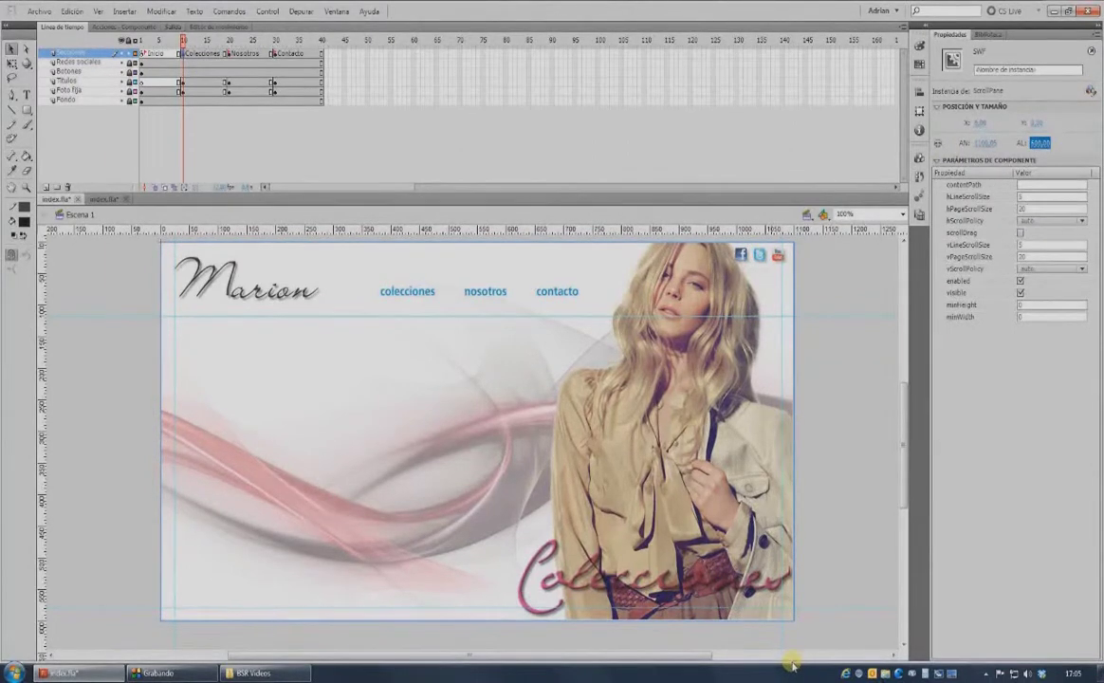
Set the ScrollPane's content path to colecciones.swf.
{"action": "left_click", "coordinate": [1028, 185]}
{"action": "type", "text": "colecciones"}
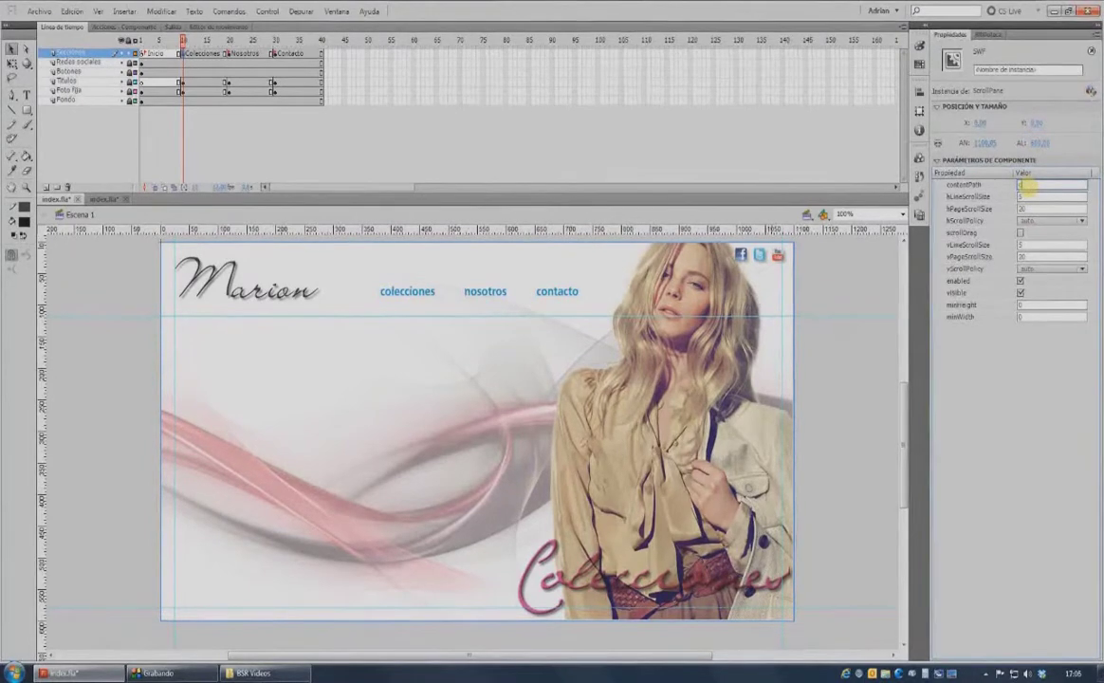
{"action": "type", "text": ".swf"}
{"action": "key", "text": "Return"}
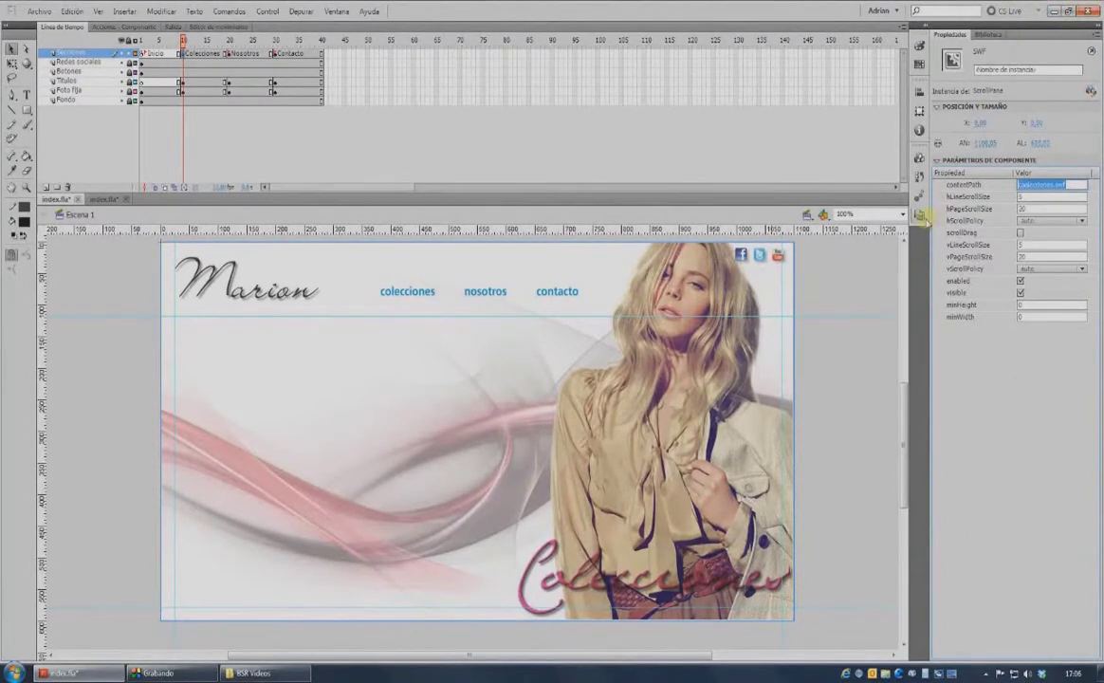
{"action": "left_click", "coordinate": [919, 214]}
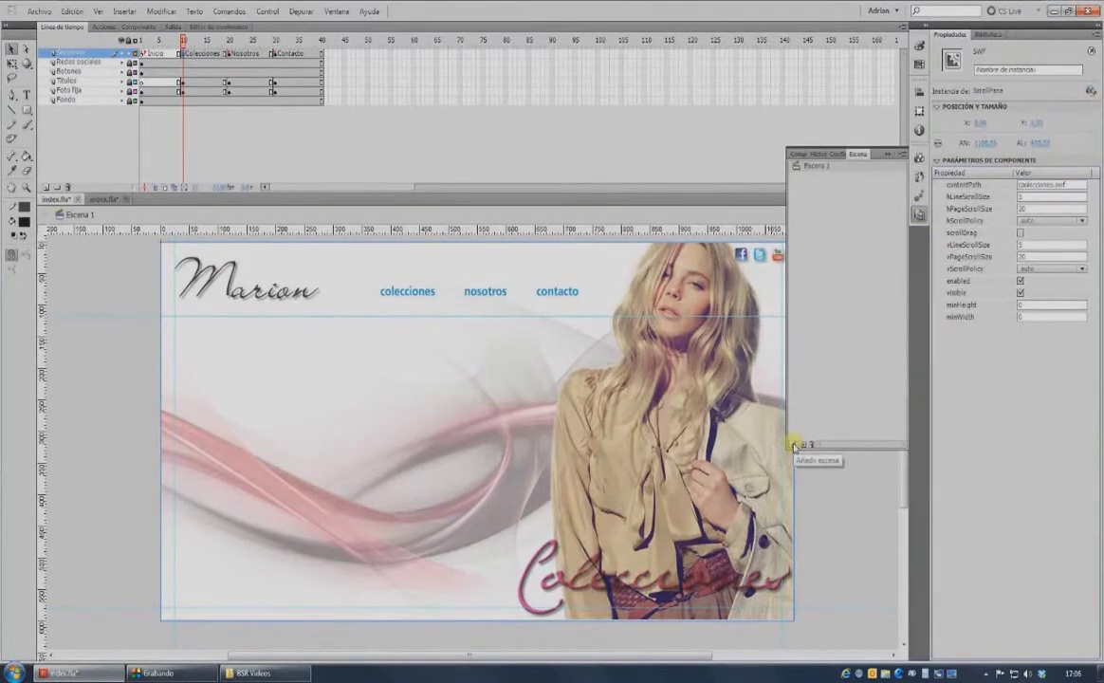
Add a new scene named Precarga and move it before Escena 1.
{"action": "left_click", "coordinate": [795, 445]}
{"action": "double_click", "coordinate": [815, 178]}
{"action": "key", "text": "BackSpace"}
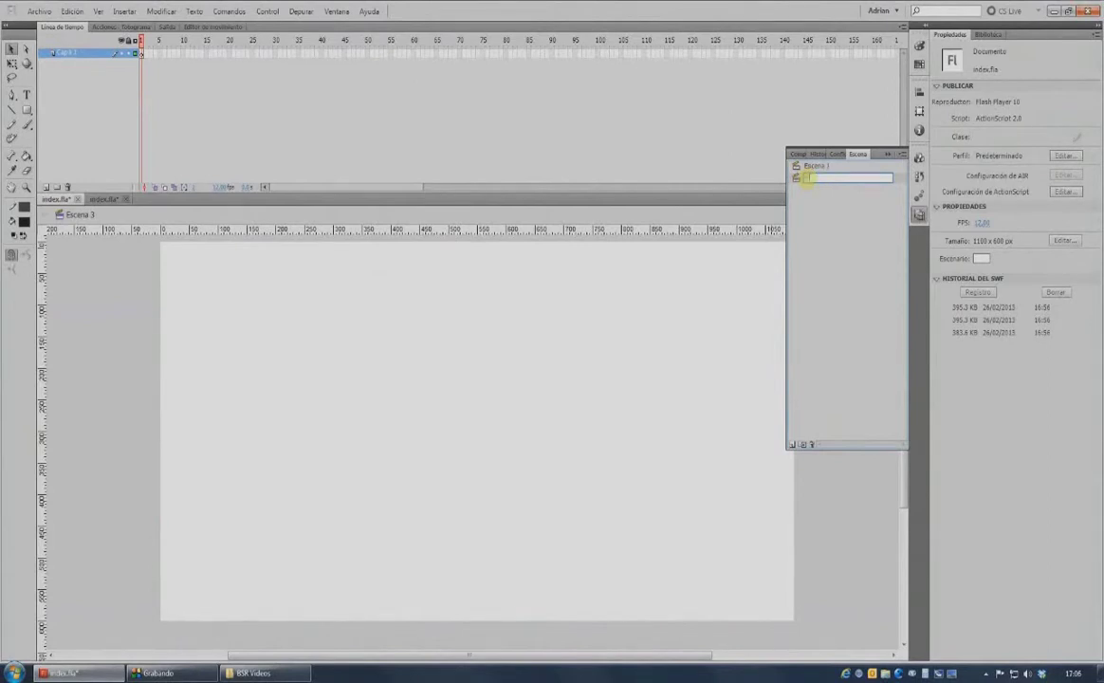
{"action": "type", "text": "Precios"}
{"action": "key", "text": "Return"}
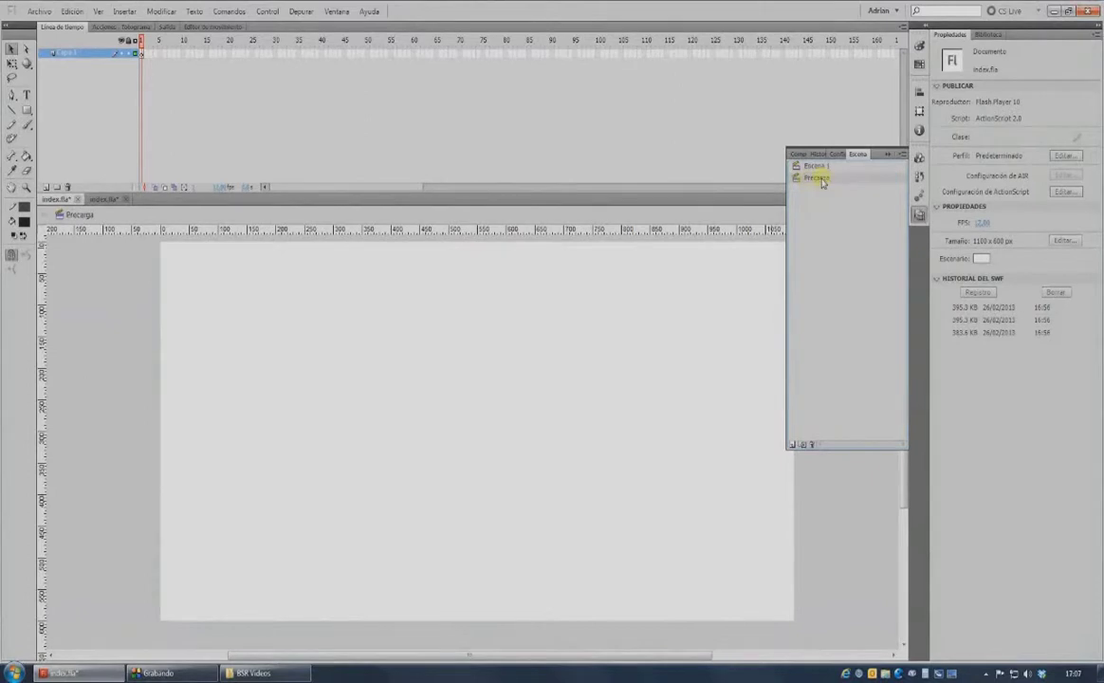
{"action": "left_click_drag", "start_coordinate": [824, 180], "coordinate": [825, 169]}
{"action": "mouse_move", "coordinate": [824, 168]}
{"action": "left_mouse_down"}
{"action": "mouse_move", "coordinate": [808, 167]}
{"action": "mouse_move", "coordinate": [828, 180]}
{"action": "left_mouse_up"}
Place fondoweb.png on the stage and an enlarged Logo Marion on a new layer.
{"action": "key", "text": "ctrl+l"}
{"action": "left_click_drag", "start_coordinate": [990, 356], "coordinate": [479, 436]}
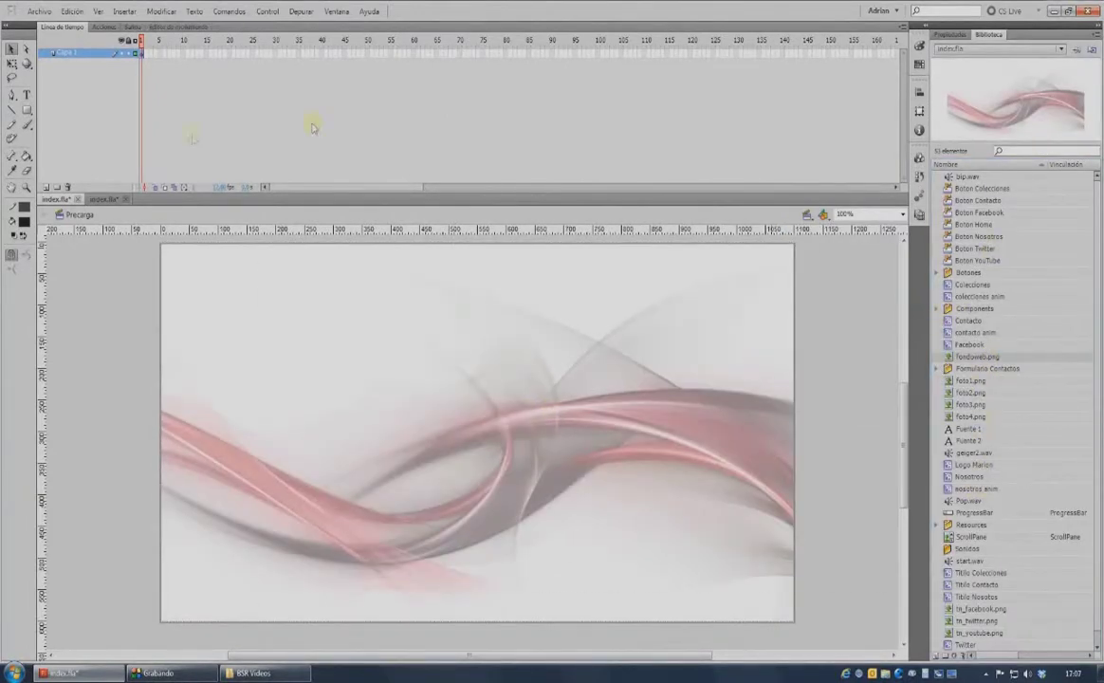
{"action": "left_click", "coordinate": [47, 187]}
{"action": "left_click_drag", "start_coordinate": [974, 465], "coordinate": [488, 438]}
{"action": "left_click", "coordinate": [11, 64]}
{"action": "left_click_drag", "start_coordinate": [367, 399], "coordinate": [328, 379]}
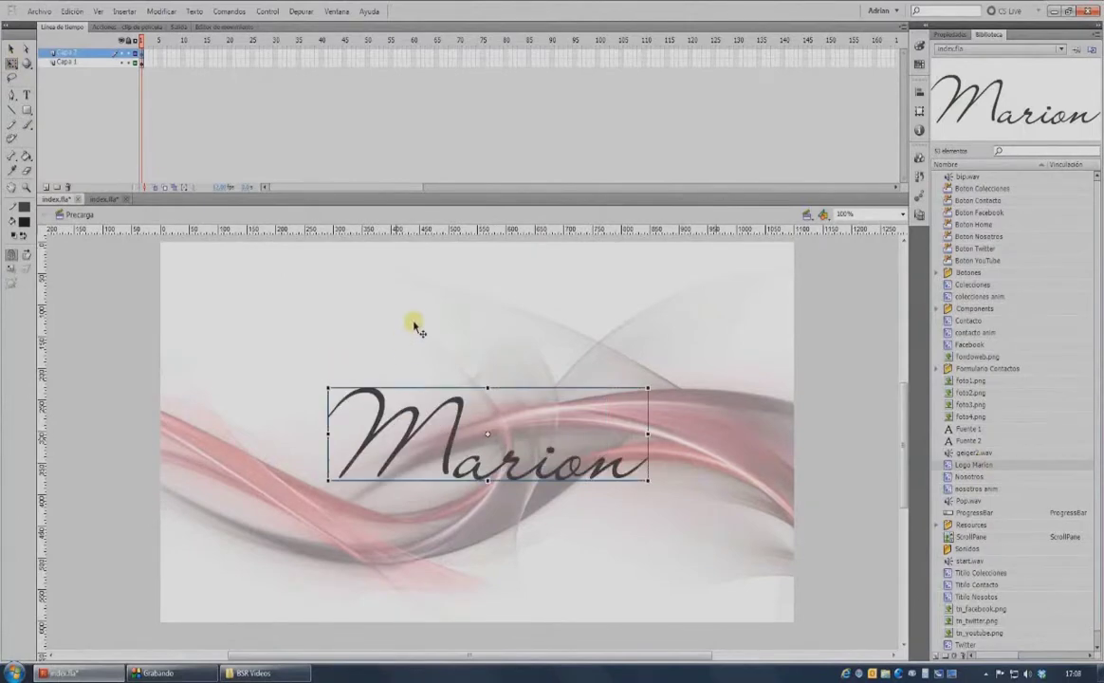
Centre the logo horizontally and vertically on the stage and add a third layer.
{"action": "left_click_drag", "start_coordinate": [119, 273], "coordinate": [585, 537]}
{"action": "left_click", "coordinate": [919, 92]}
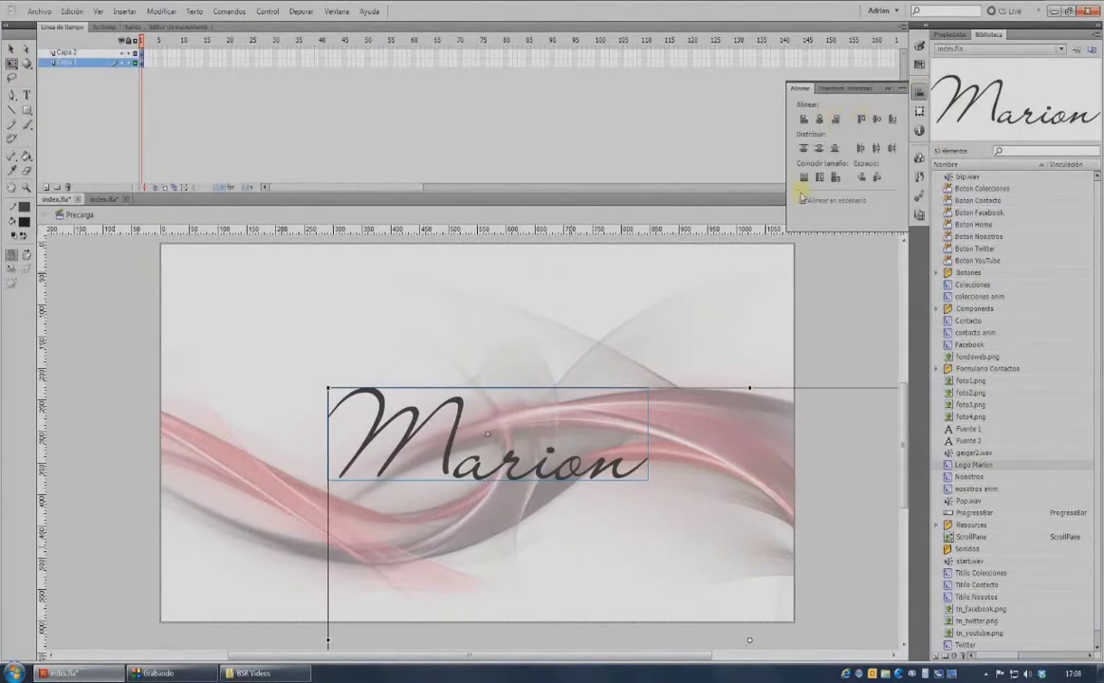
{"action": "left_click", "coordinate": [820, 119]}
{"action": "left_click", "coordinate": [877, 119]}
{"action": "left_click", "coordinate": [67, 53]}
{"action": "left_click", "coordinate": [47, 186]}
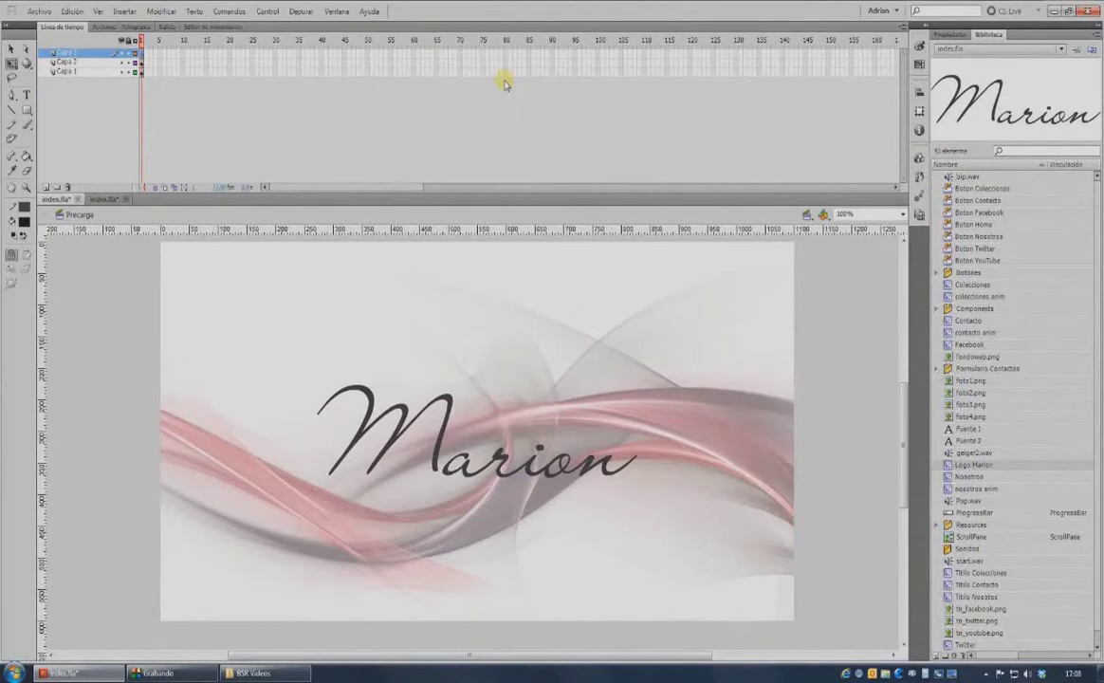
Place a ProgressBar component below the Marion logo and set its label to CARGANDO %3%%.
{"action": "key", "text": "ctrl+F7"}
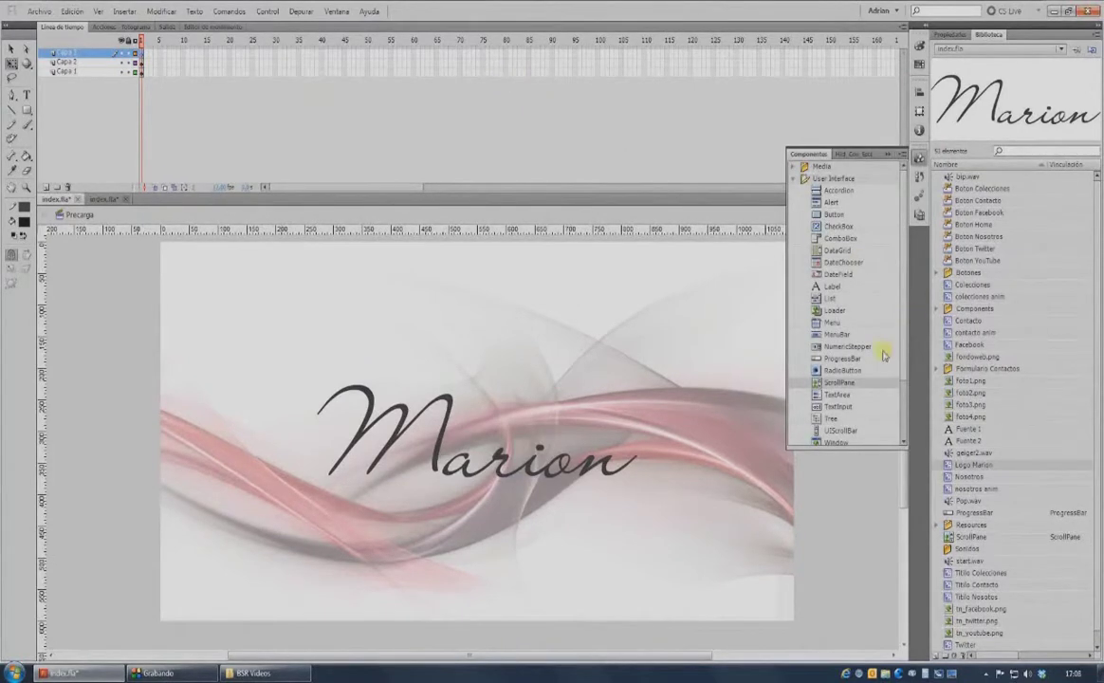
{"action": "left_click_drag", "start_coordinate": [857, 359], "coordinate": [494, 605]}
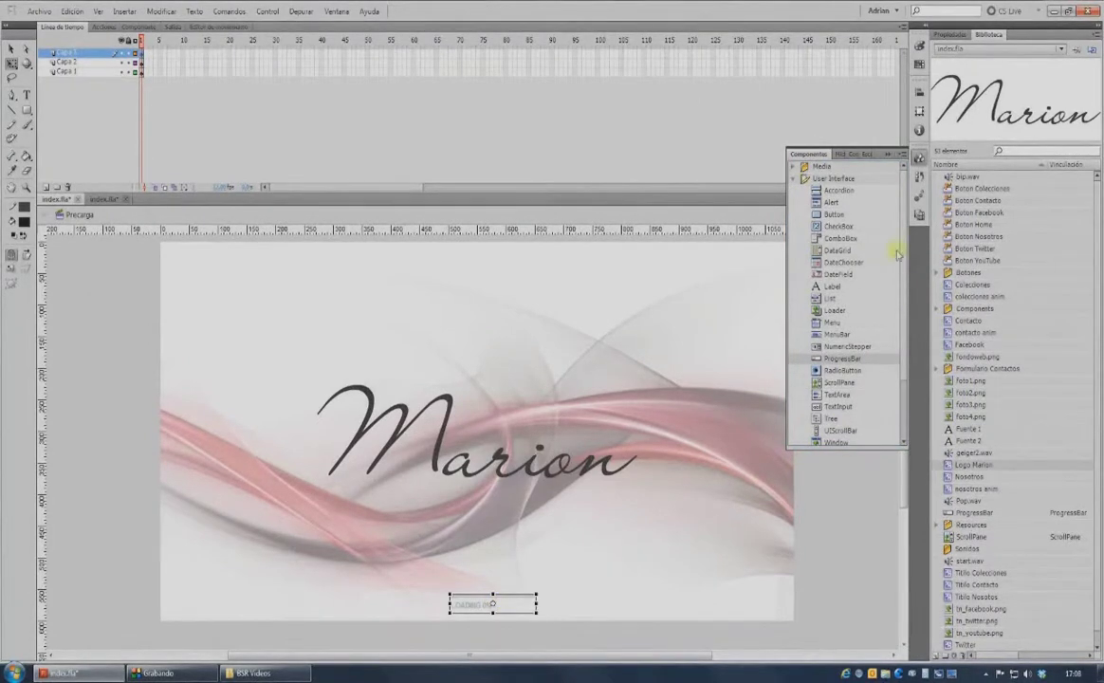
{"action": "left_click", "coordinate": [952, 36]}
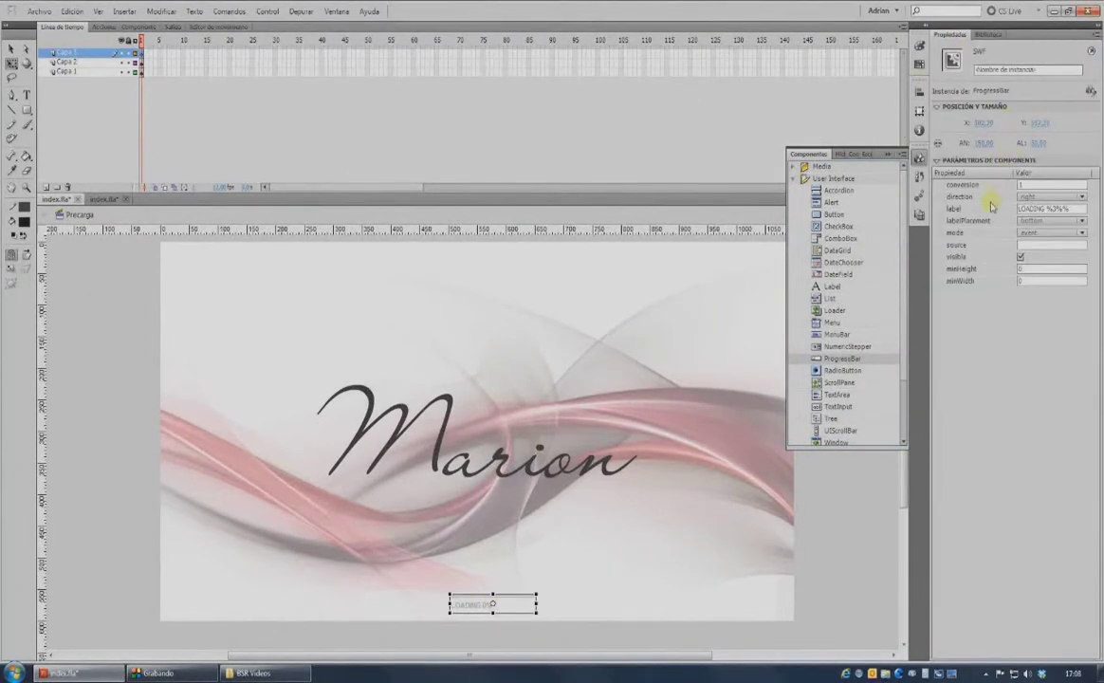
{"action": "left_click", "coordinate": [1041, 208]}
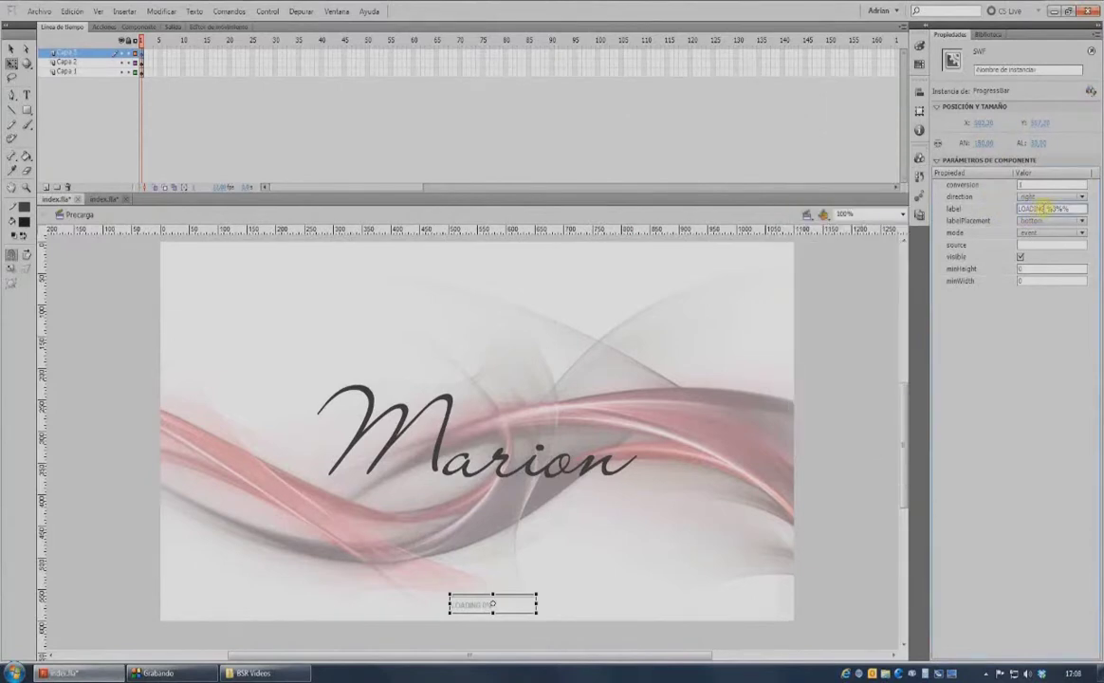
{"action": "left_click_drag", "start_coordinate": [1044, 209], "coordinate": [953, 209]}
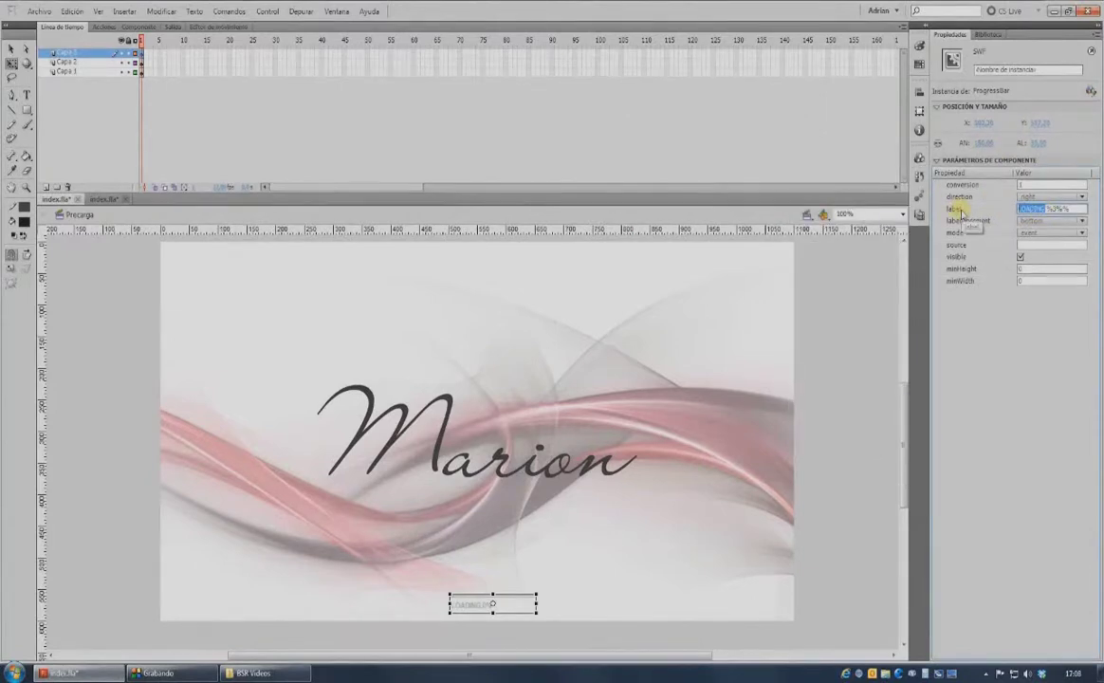
{"action": "type", "text": "CARGANDO"}
{"action": "key", "text": "Return"}
Centre the progress bar horizontally on the stage and save index.fla.
{"action": "key", "text": "ctrl+k"}
{"action": "key", "text": "ctrl+alt+2"}
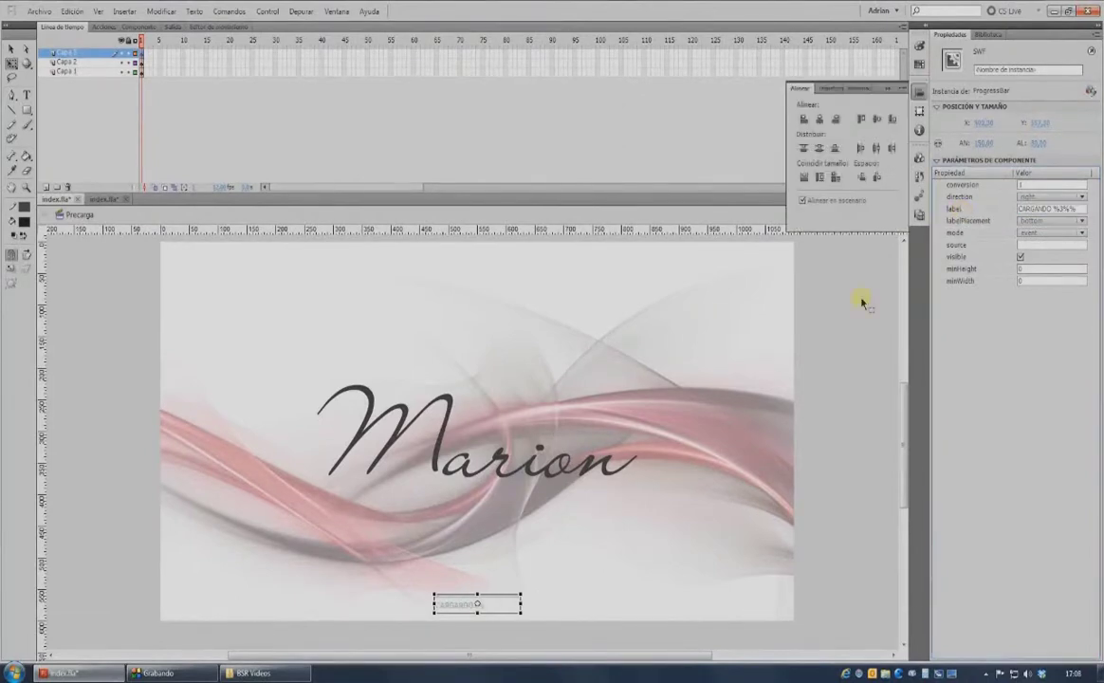
{"action": "key", "text": "ctrl+k"}
{"action": "left_click", "coordinate": [862, 294]}
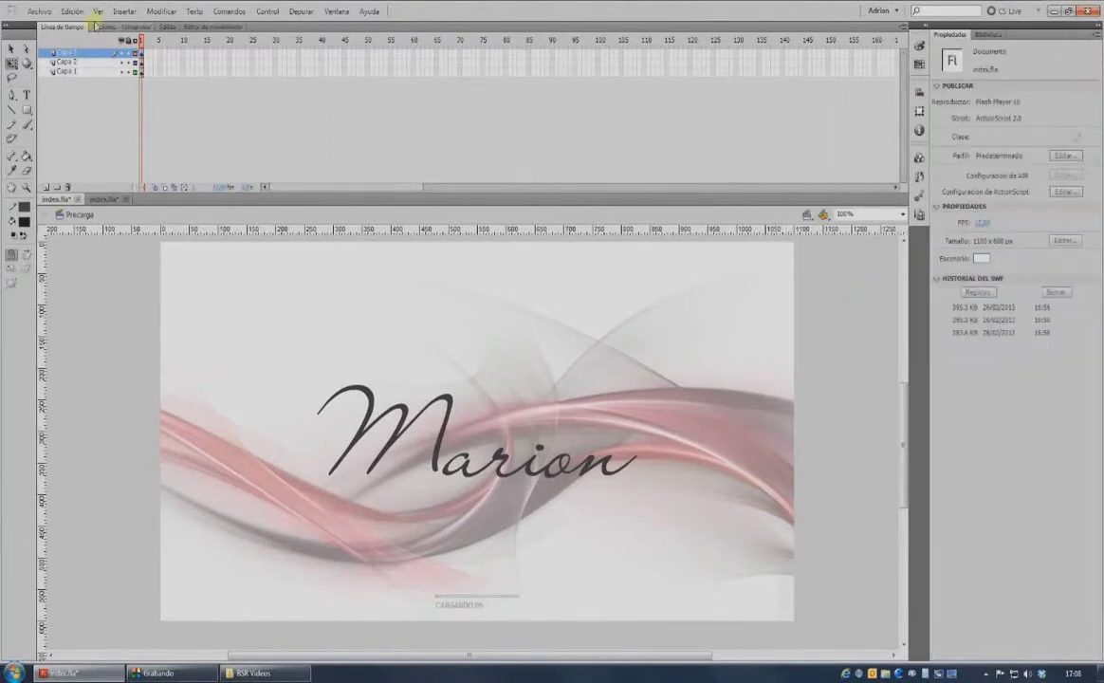
{"action": "left_click", "coordinate": [39, 10]}
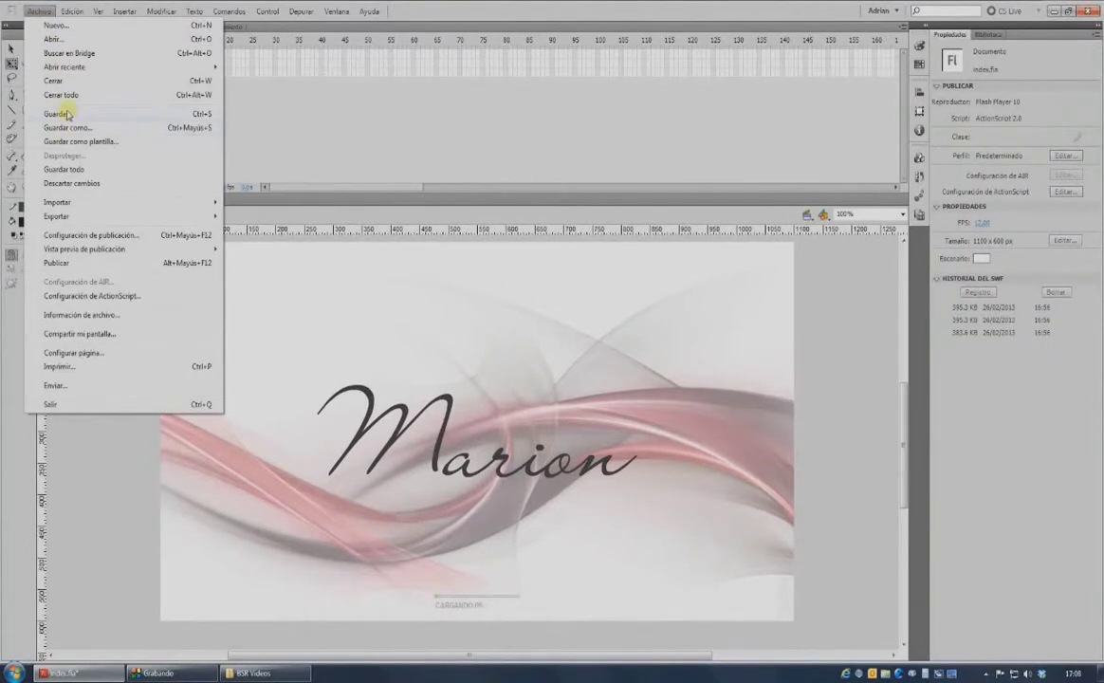
{"action": "left_click", "coordinate": [58, 111]}
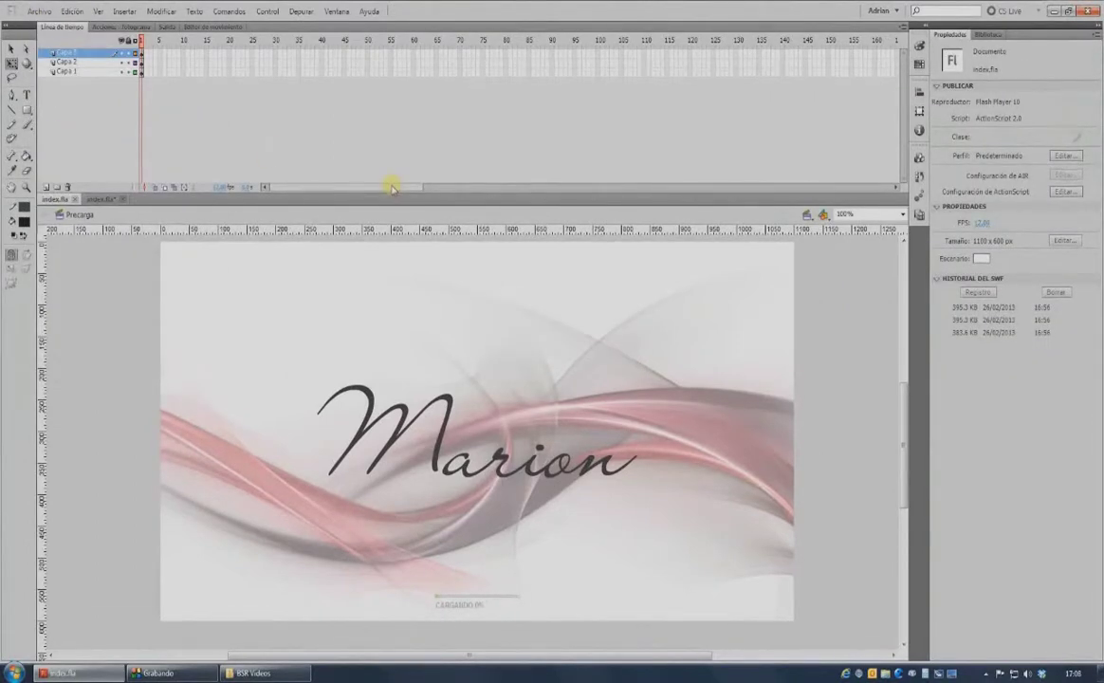
Test-play the Marion site and preview its nosotros and contacto pages.
{"action": "key", "text": "ctrl+Return"}
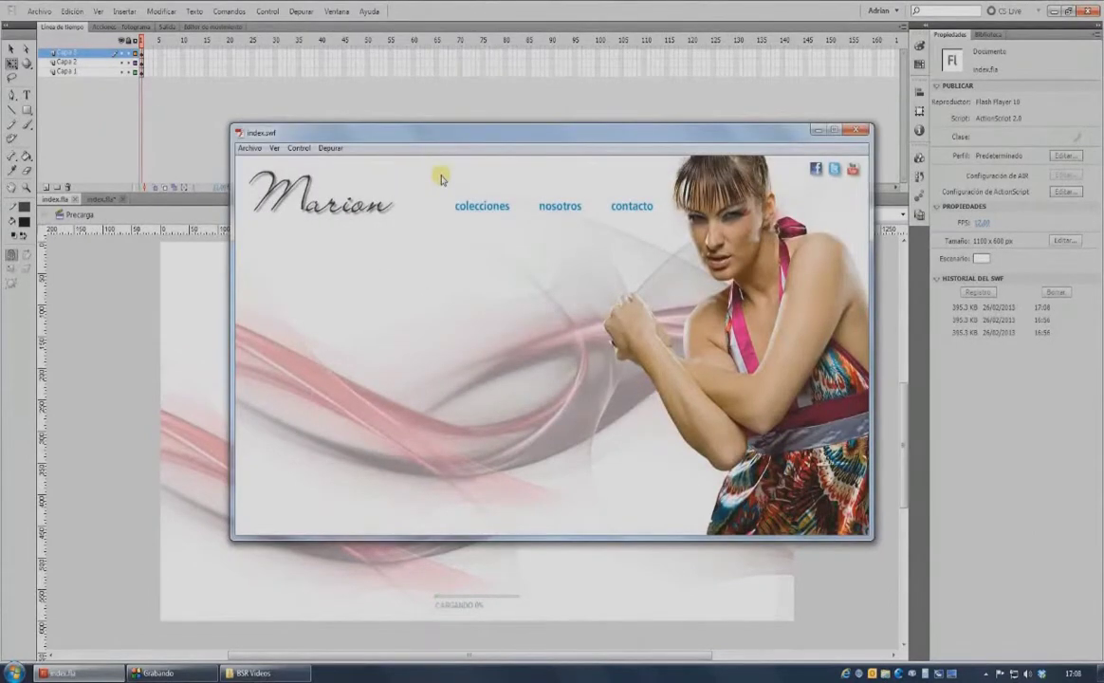
{"action": "left_click", "coordinate": [556, 207]}
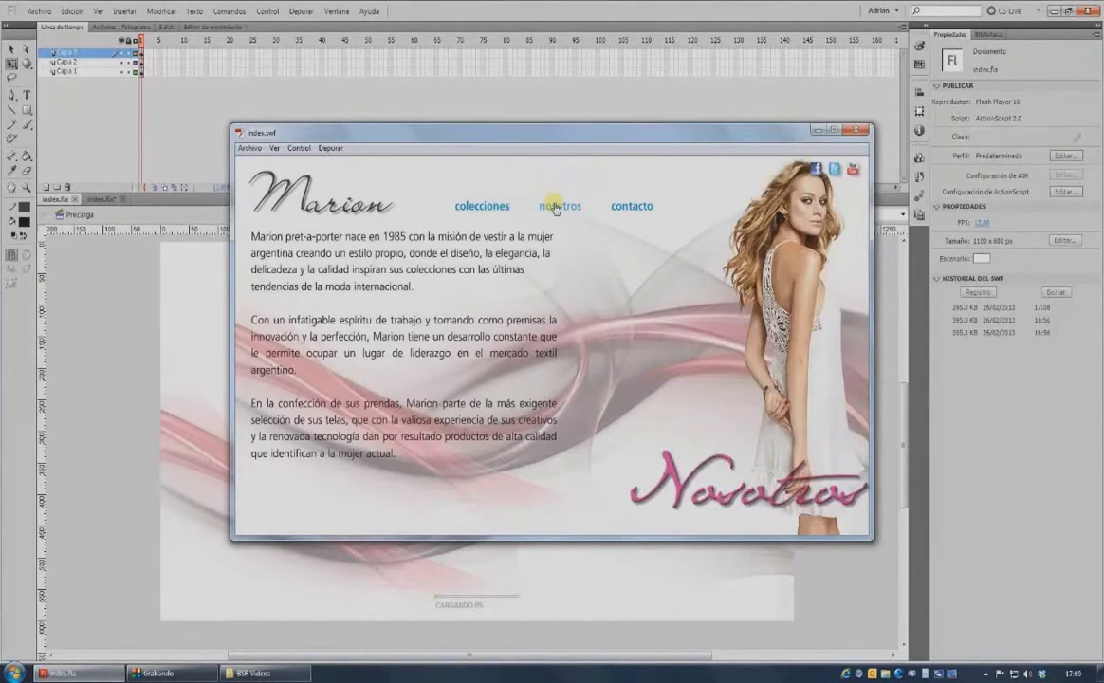
{"action": "left_click", "coordinate": [631, 207]}
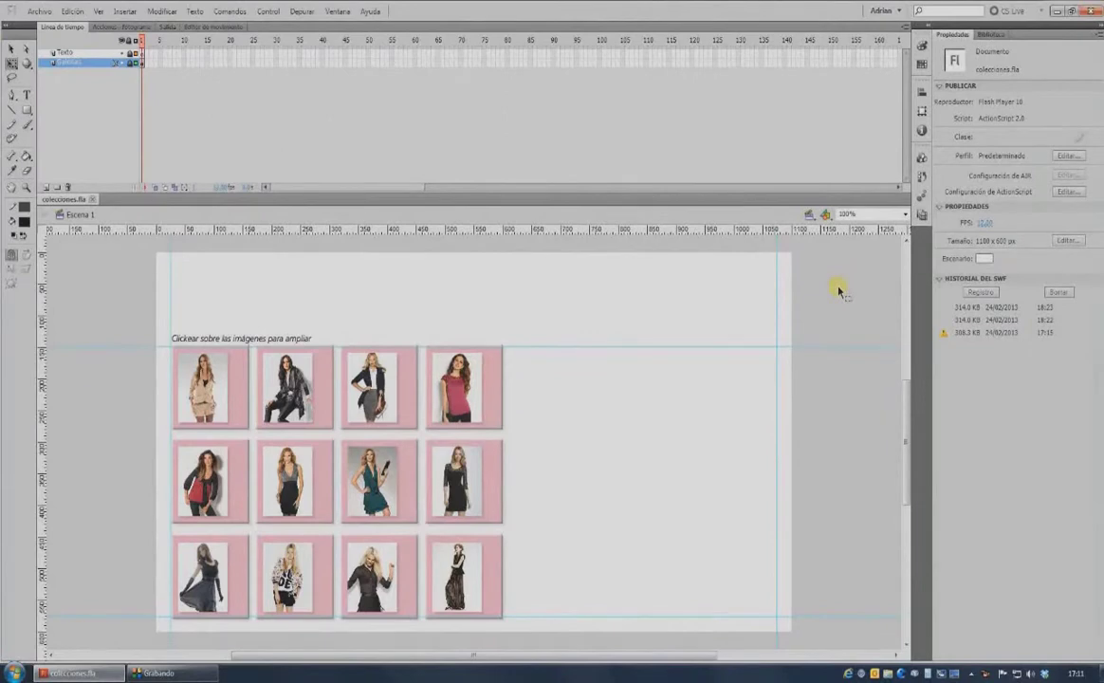
Test-play the collections gallery, enlarging the third thumbnail, teal-dress and sweater outfit photos.
{"action": "key", "text": "ctrl+Return"}
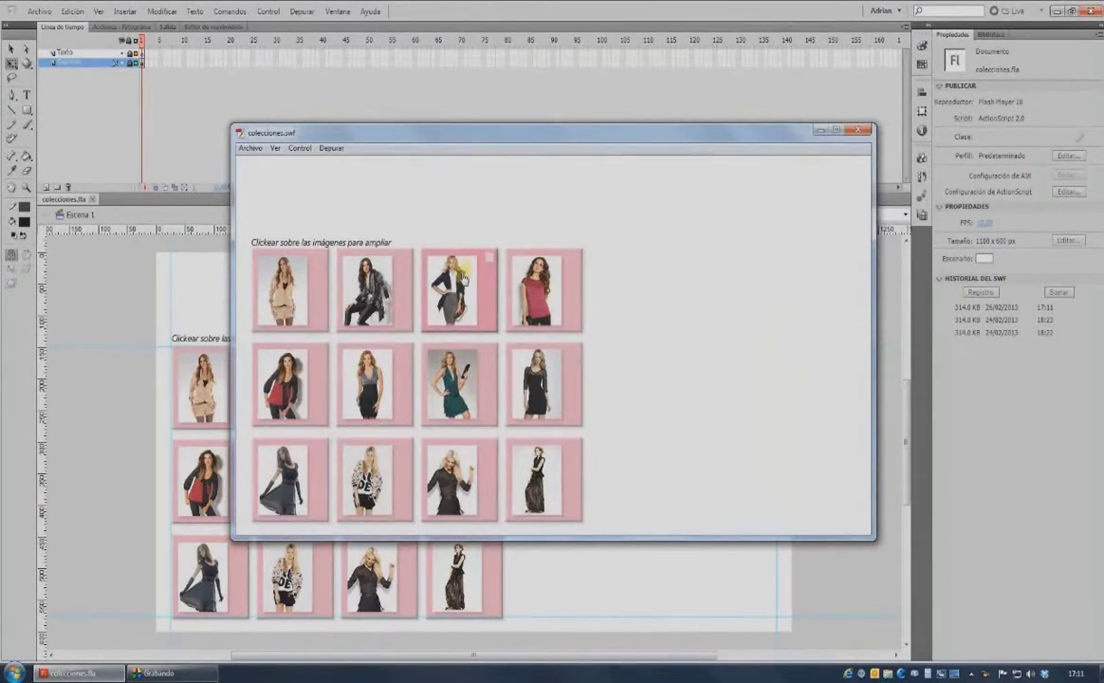
{"action": "left_click", "coordinate": [464, 280]}
{"action": "left_click", "coordinate": [457, 368]}
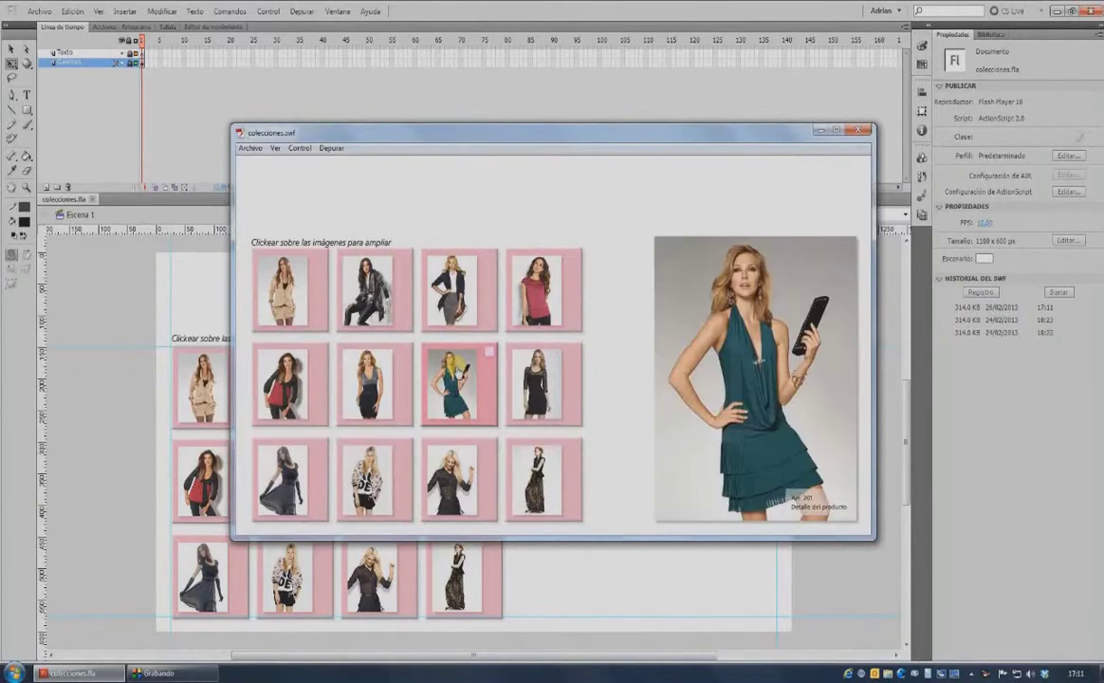
{"action": "left_click", "coordinate": [374, 479]}
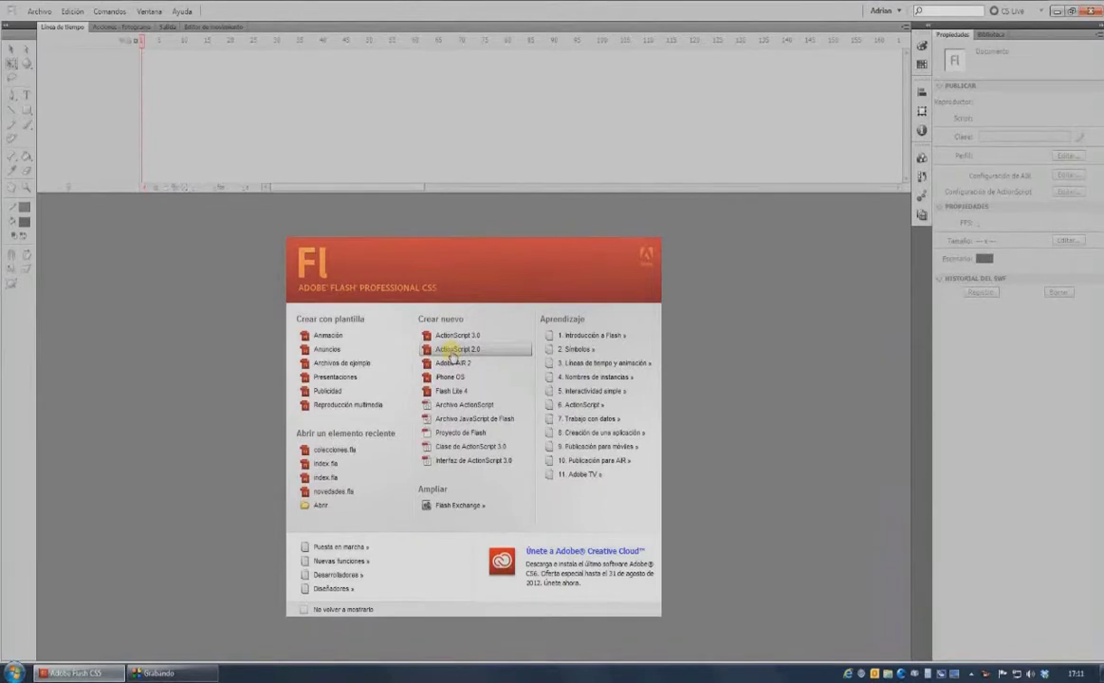
Create a new ActionScript 2.0 document and save it as colecciones.fla.
{"action": "left_click", "coordinate": [453, 351]}
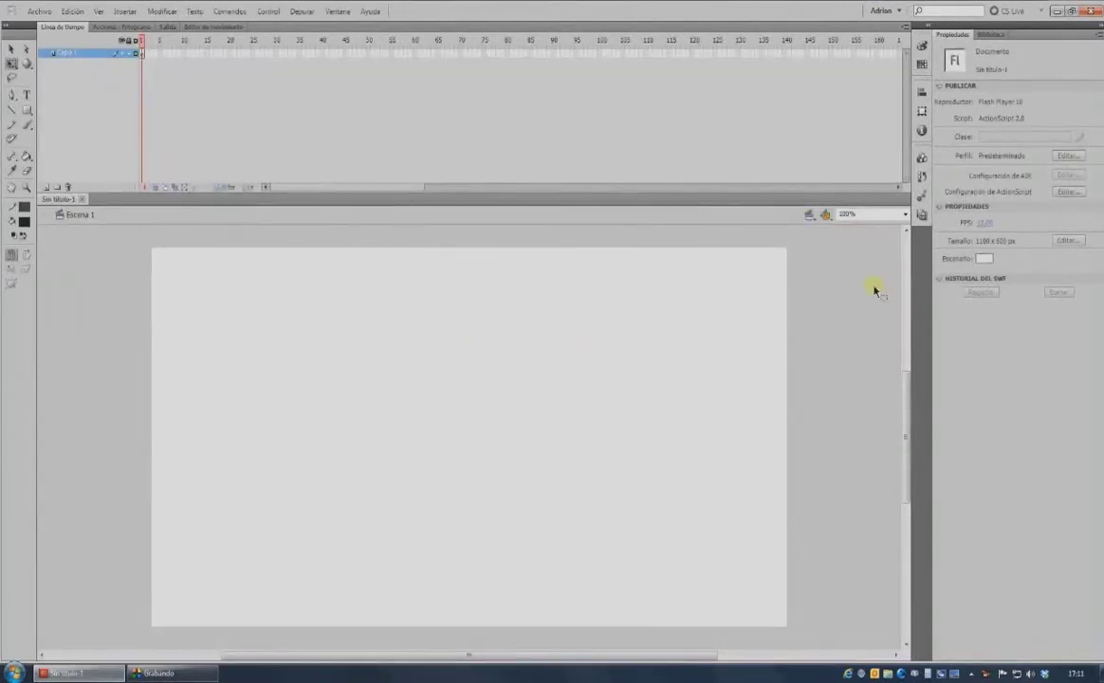
{"action": "left_click", "coordinate": [38, 11]}
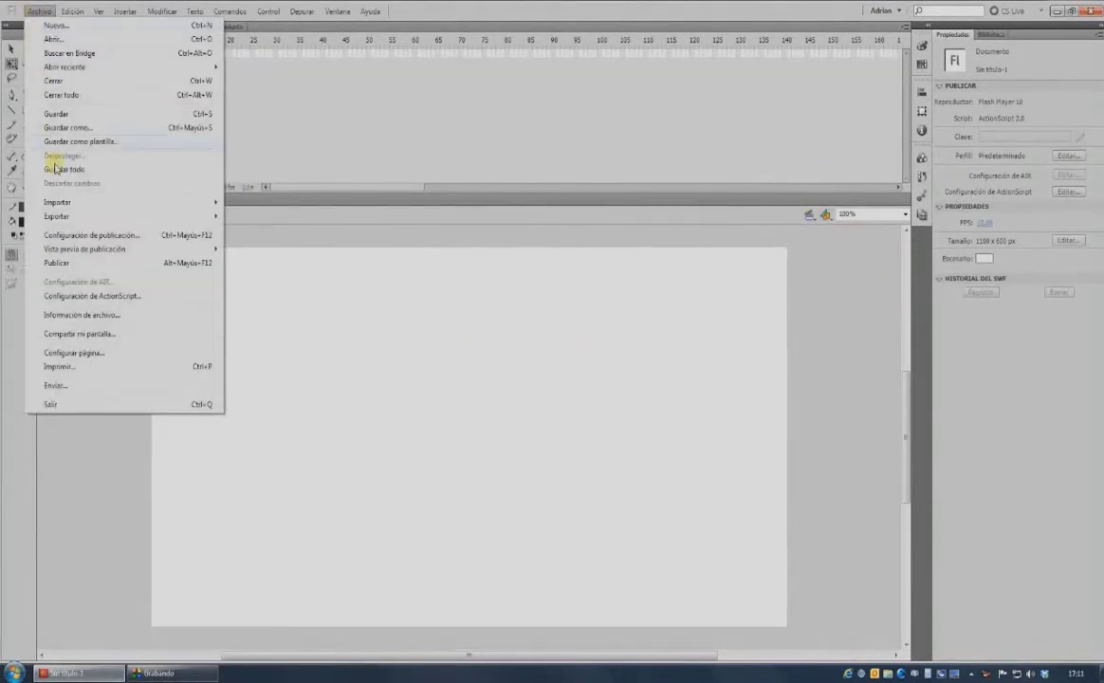
{"action": "left_click", "coordinate": [63, 127]}
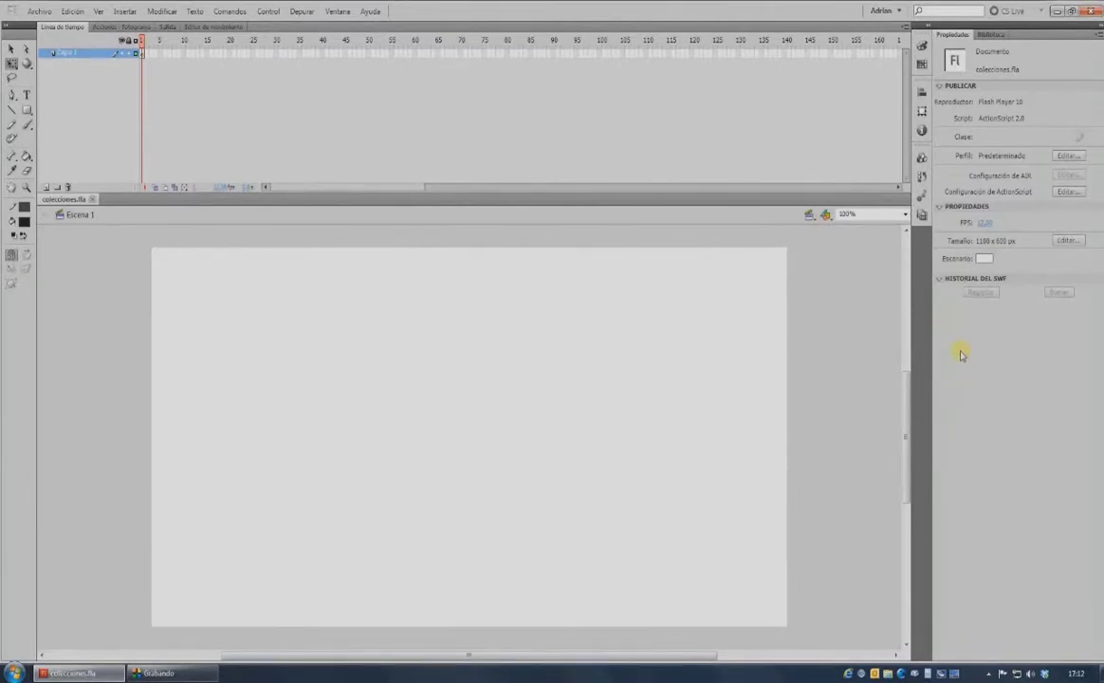
Turn on the rulers around the stage from the Ver menu.
{"action": "left_click", "coordinate": [338, 12]}
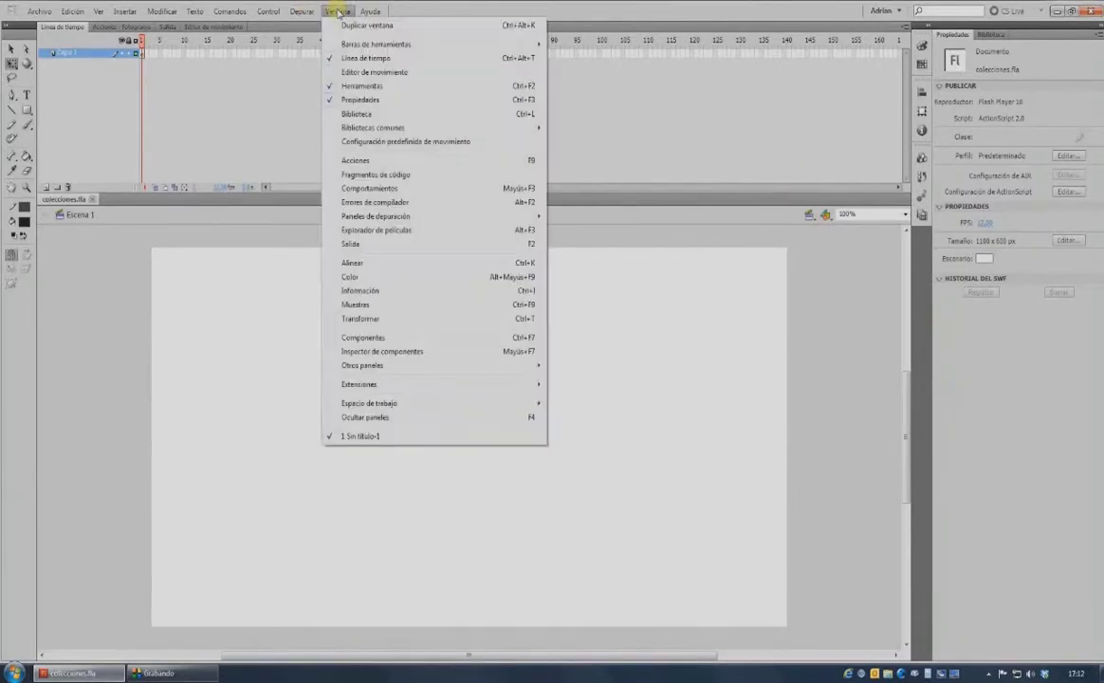
{"action": "mouse_move", "coordinate": [99, 12]}
{"action": "left_click", "coordinate": [118, 124]}
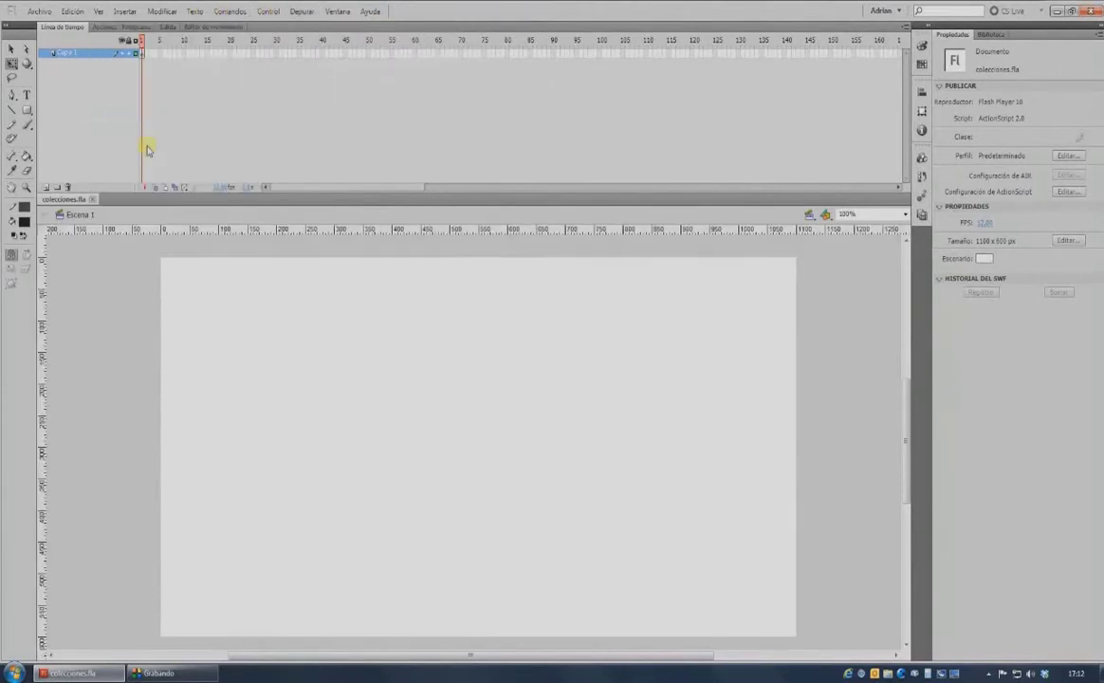
Import the twelve images 01.png–12.png from the catalogo folder into the library and check the entries.
{"action": "key", "text": "ctrl+l"}
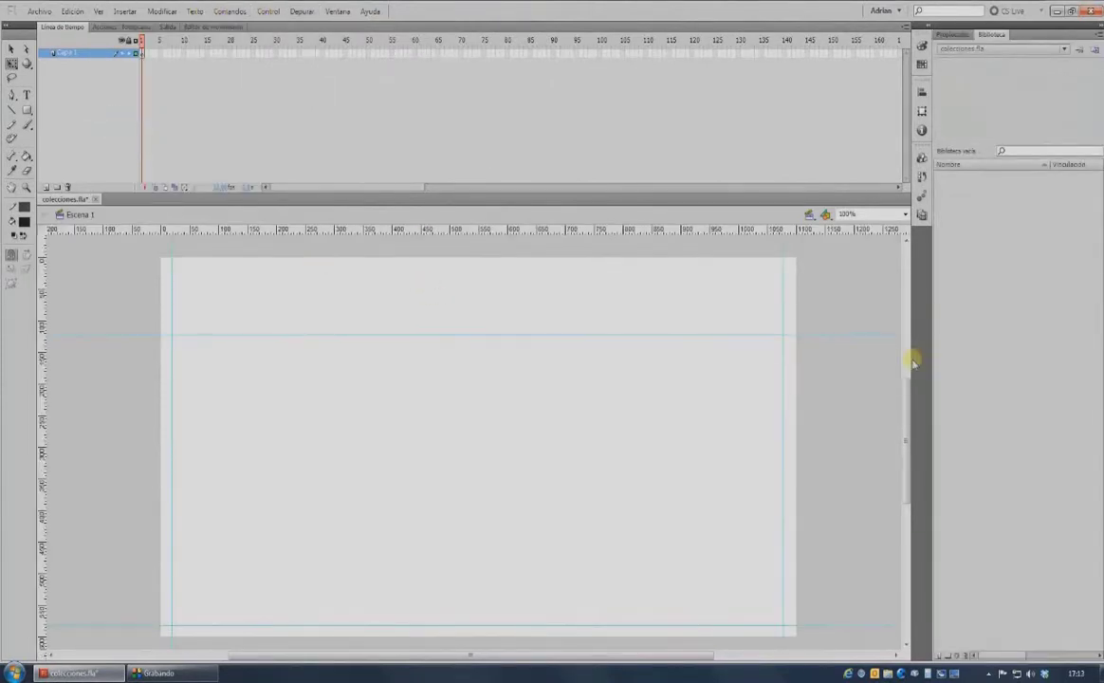
{"action": "left_click", "coordinate": [40, 13]}
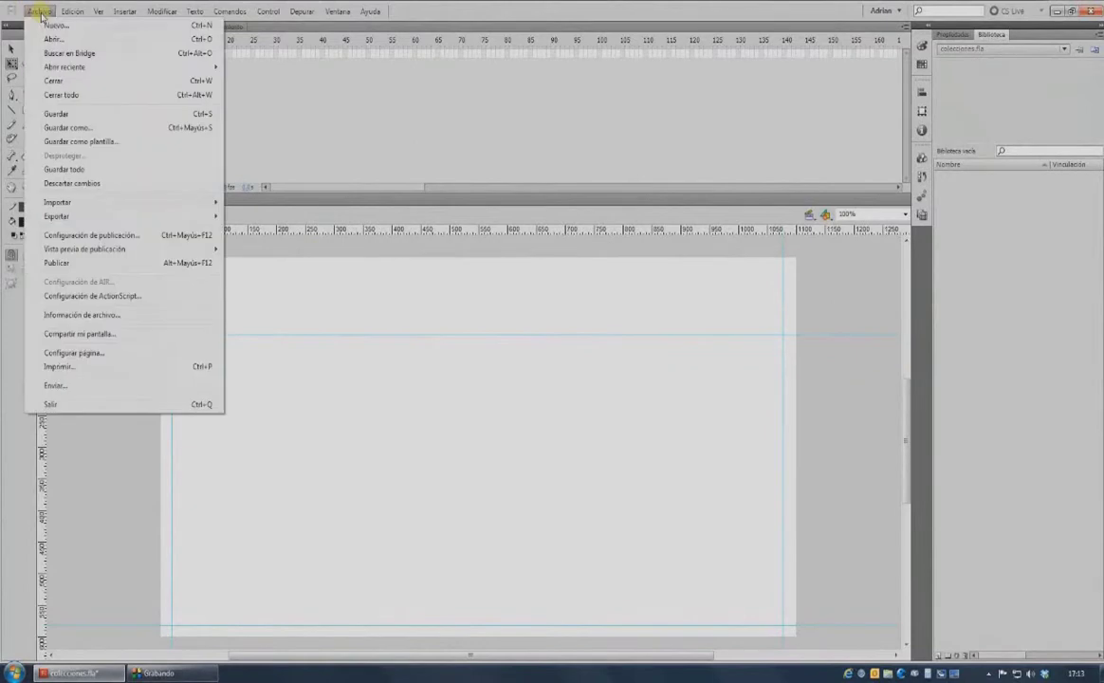
{"action": "mouse_move", "coordinate": [59, 203]}
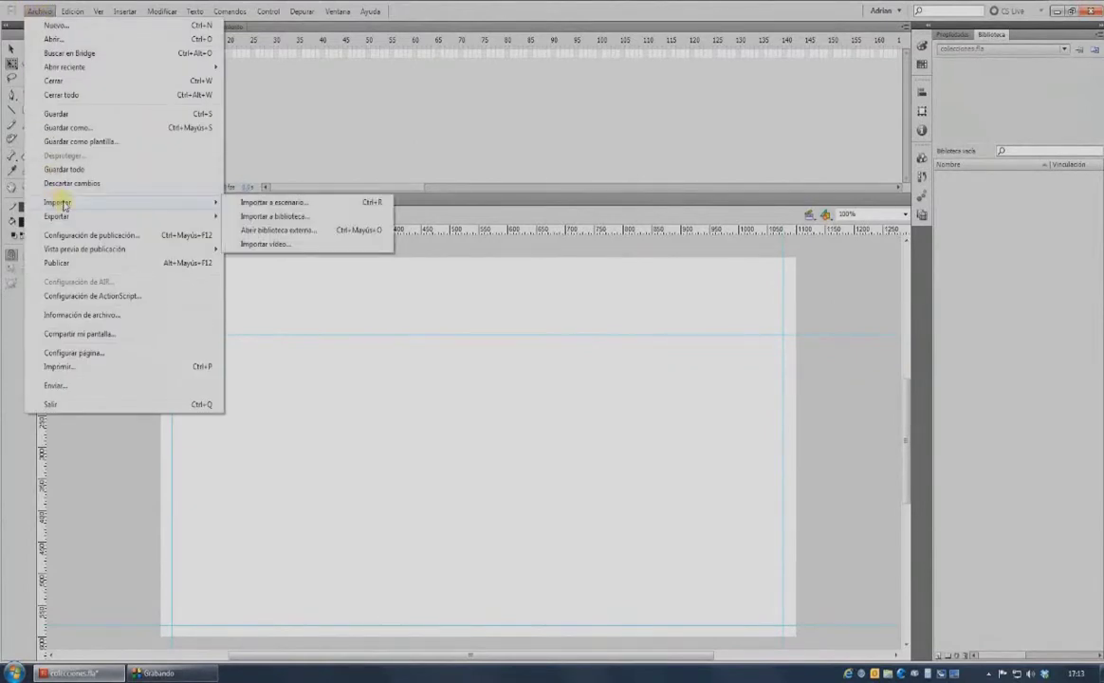
{"action": "left_click", "coordinate": [253, 217]}
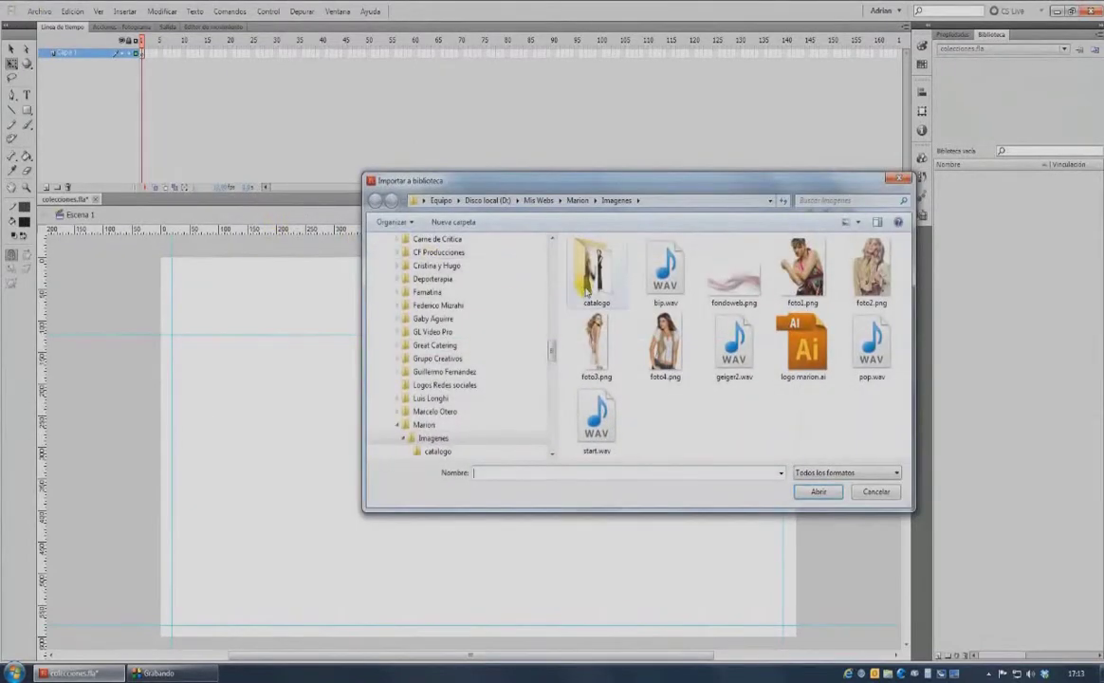
{"action": "double_click", "coordinate": [586, 284]}
{"action": "left_click", "coordinate": [595, 274]}
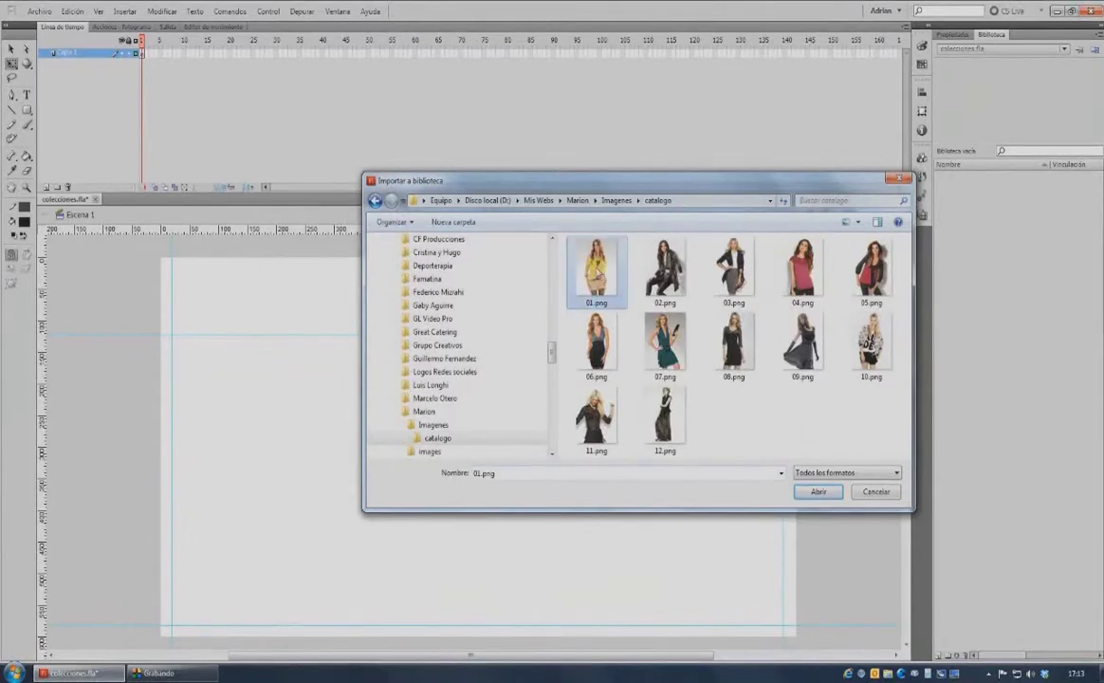
{"action": "key", "text": "ctrl+a"}
{"action": "left_click", "coordinate": [818, 492]}
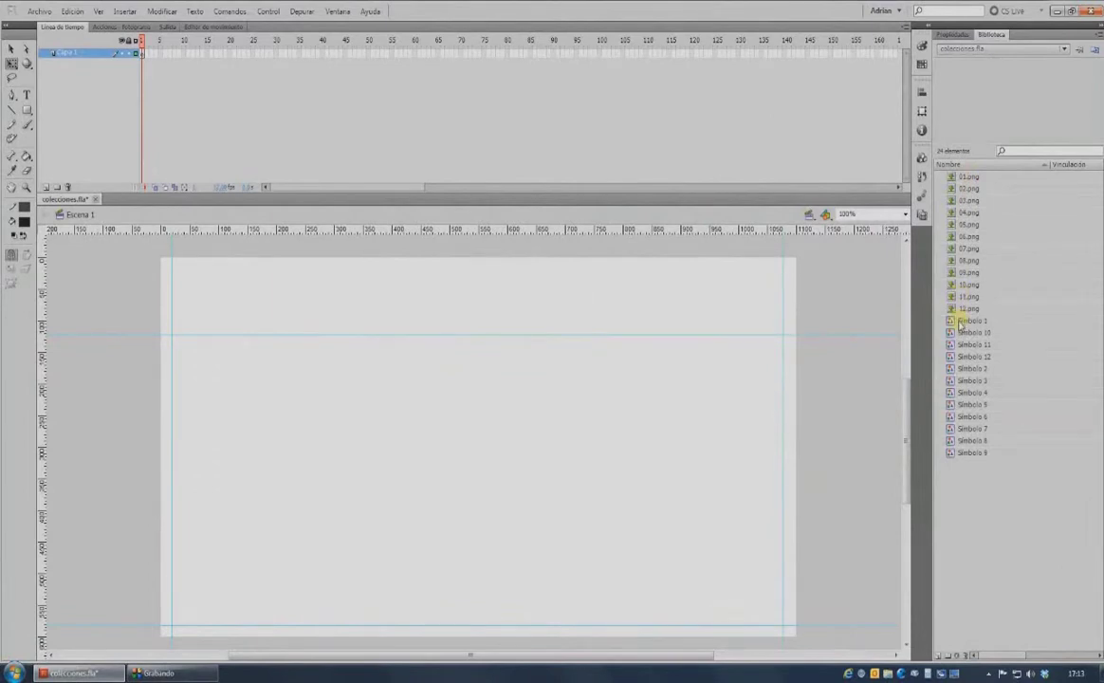
{"action": "left_click", "coordinate": [967, 321]}
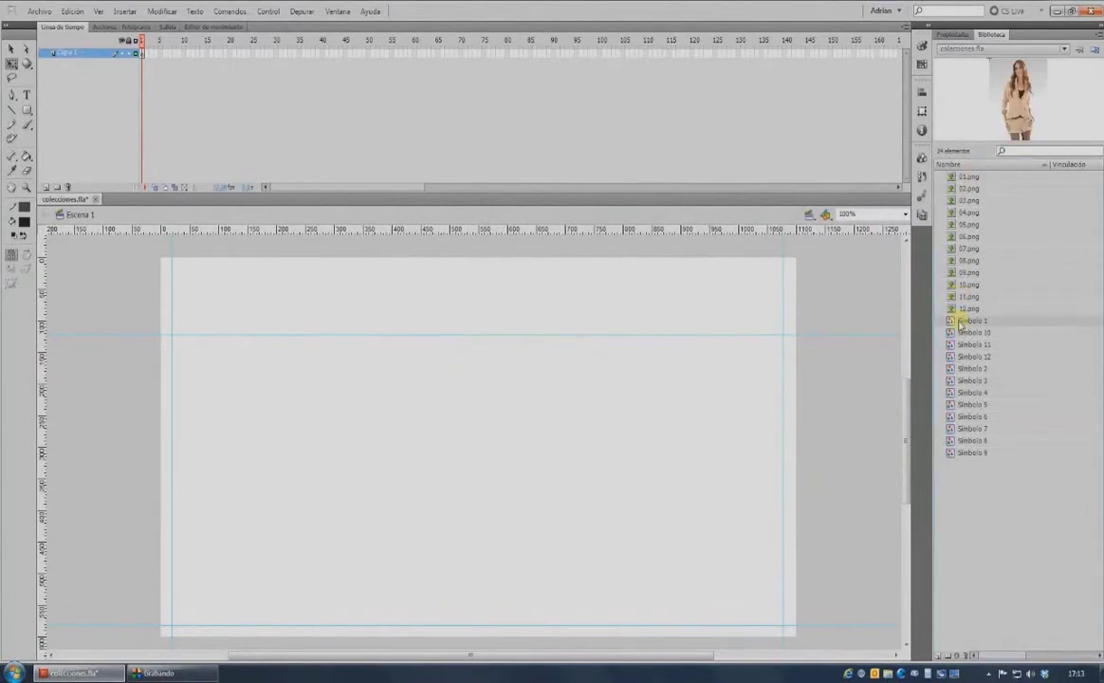
{"action": "left_click", "coordinate": [960, 454], "text": "shift"}
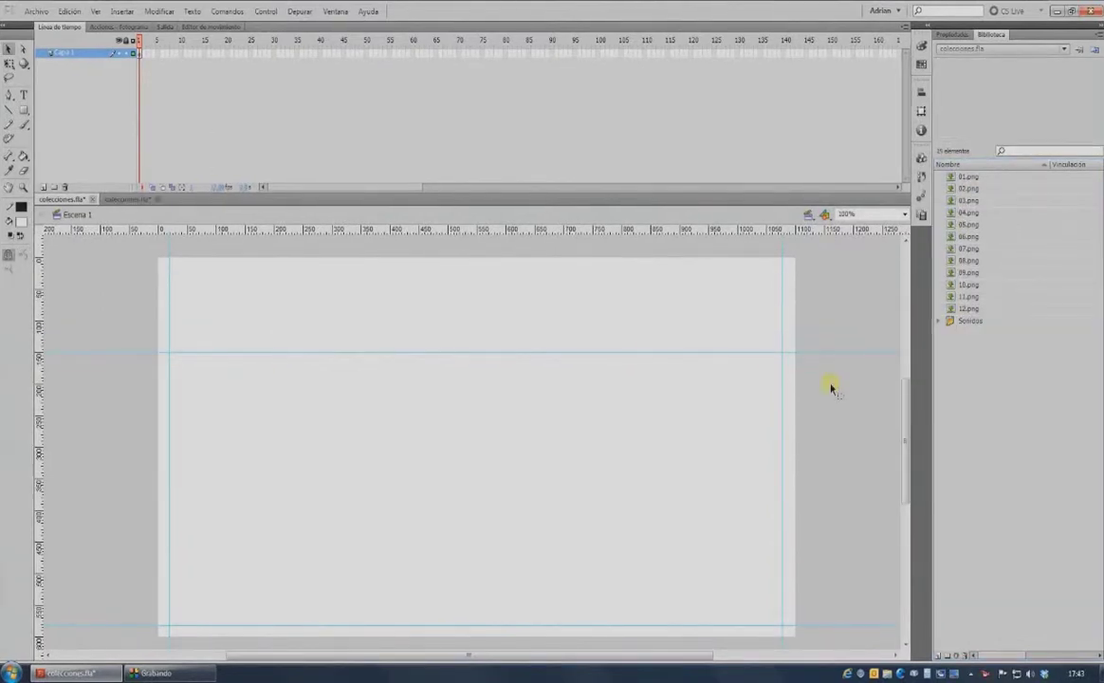
Draw a pink square with no outline on the left of the stage.
{"action": "left_click", "coordinate": [25, 110]}
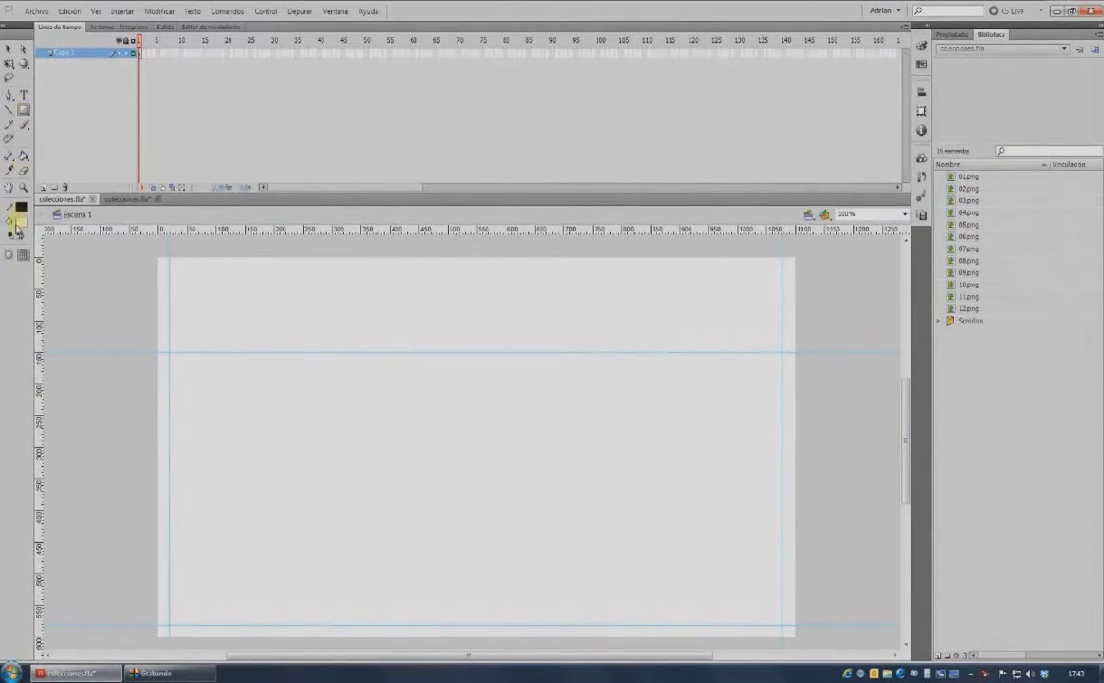
{"action": "left_click", "coordinate": [19, 221]}
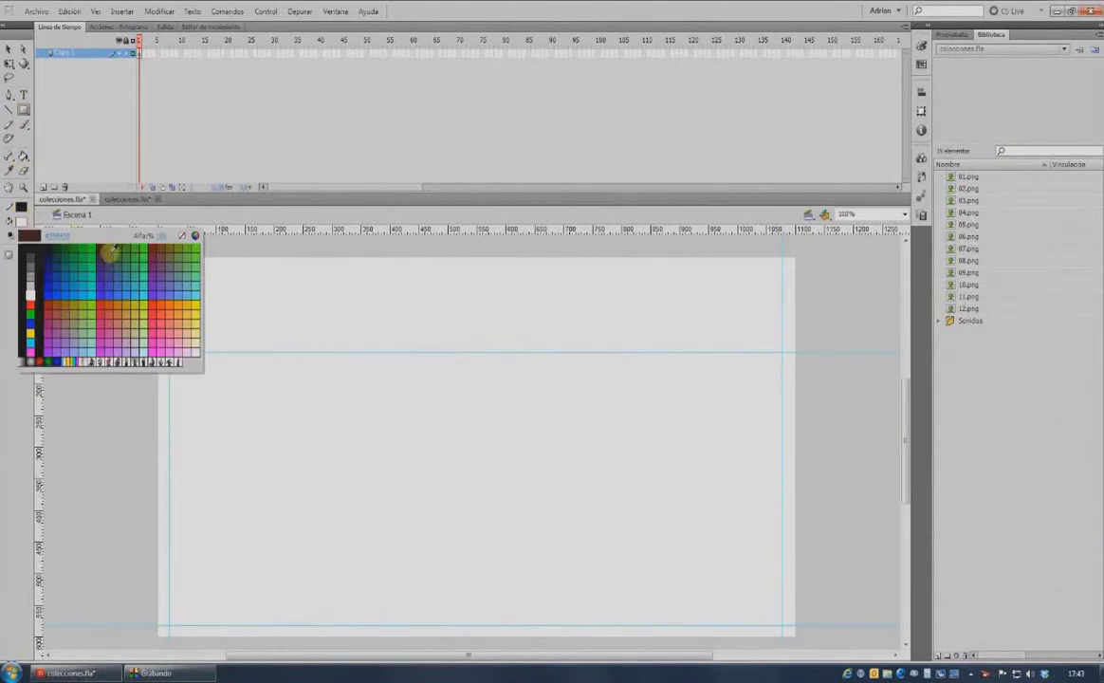
{"action": "left_click", "coordinate": [120, 326]}
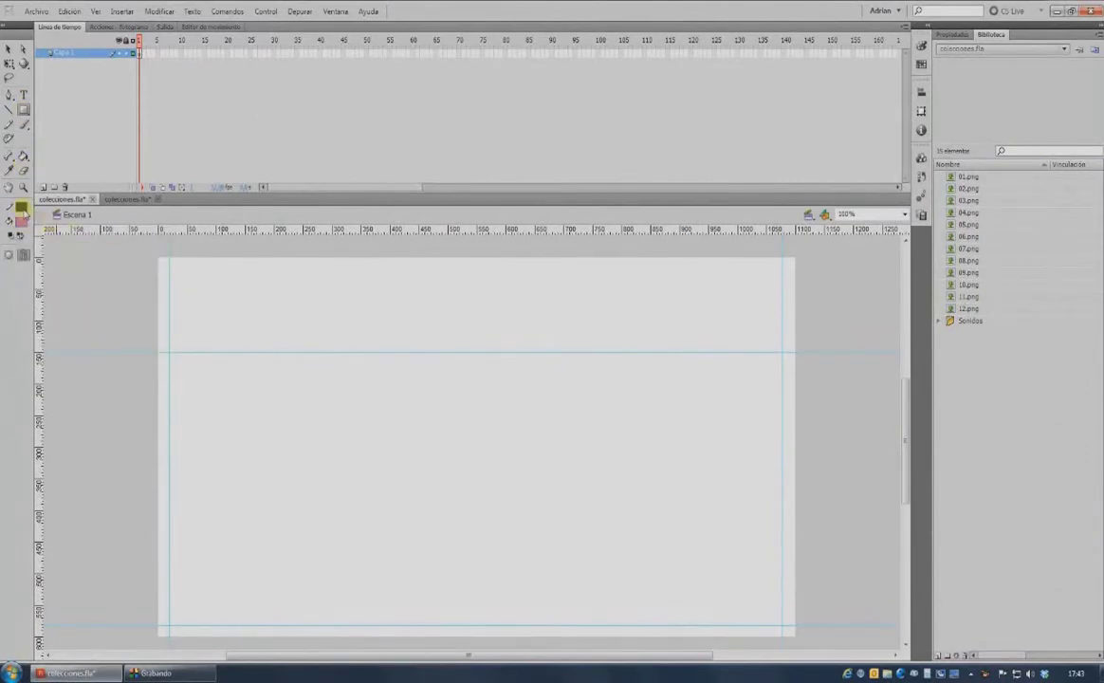
{"action": "left_click", "coordinate": [22, 206]}
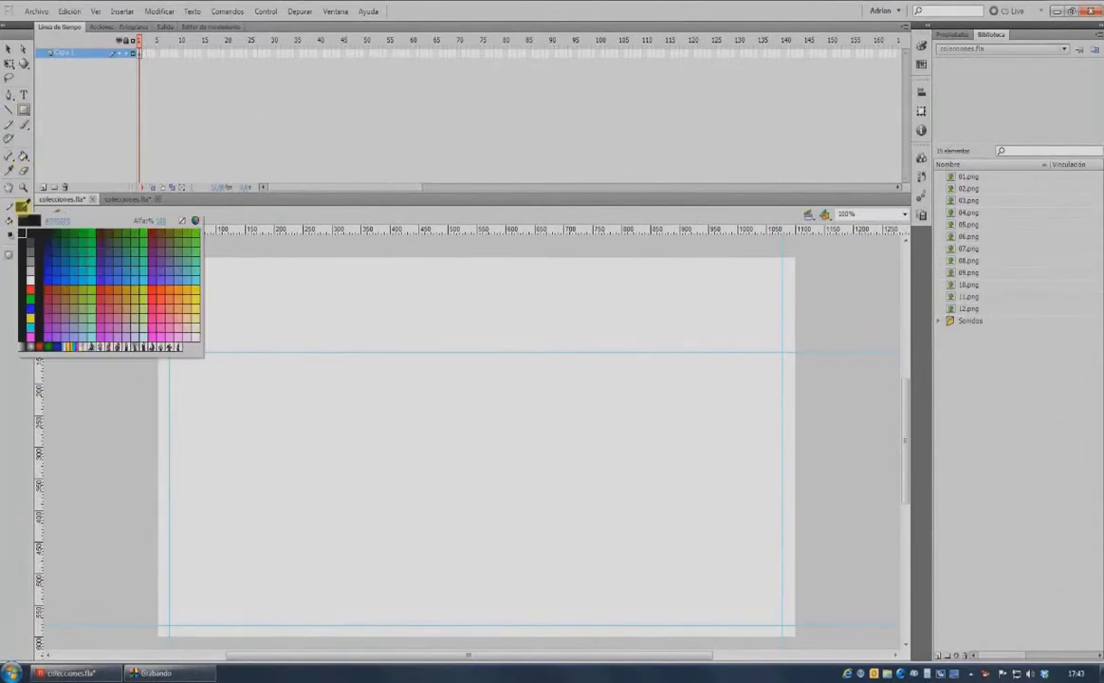
{"action": "left_click", "coordinate": [183, 221]}
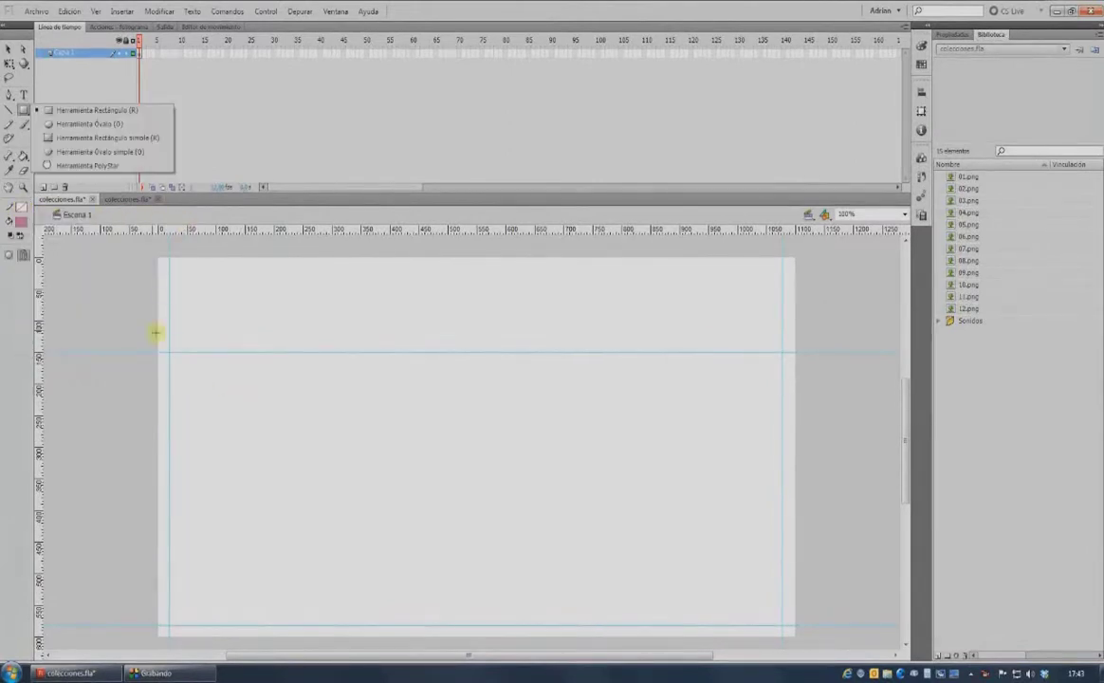
{"action": "left_click_drag", "start_coordinate": [212, 377], "coordinate": [290, 462]}
Size the square to 120 × 120 px and convert it into the Marco Boton movie clip.
{"action": "left_click", "coordinate": [9, 47]}
{"action": "left_click", "coordinate": [279, 424]}
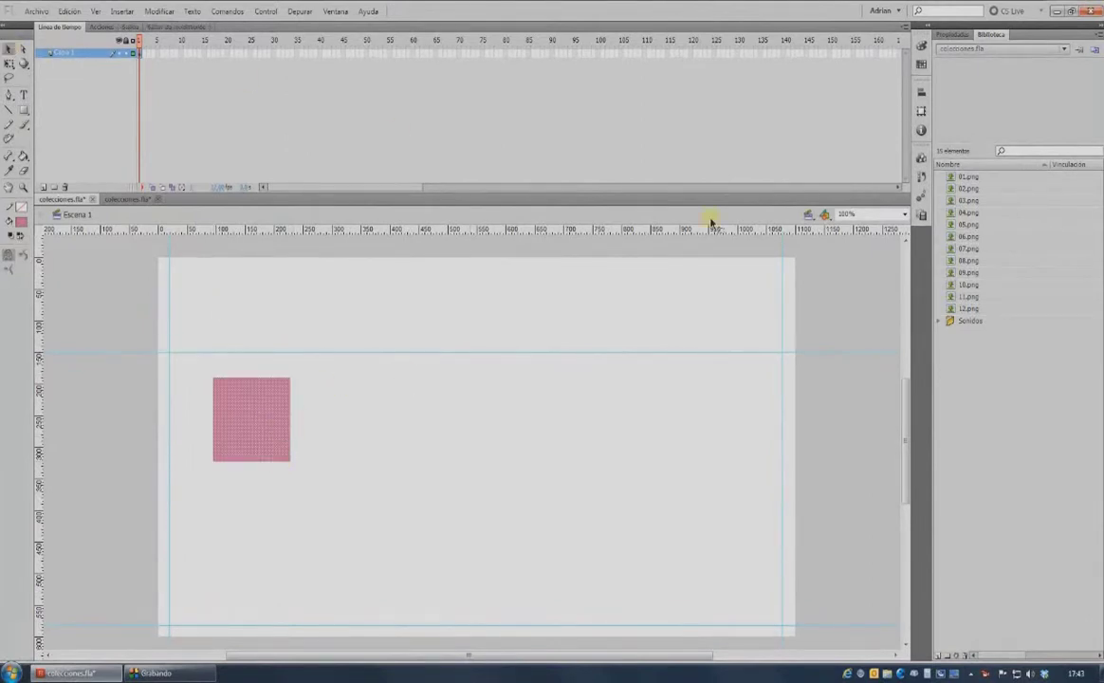
{"action": "left_click", "coordinate": [951, 34]}
{"action": "left_click", "coordinate": [988, 122]}
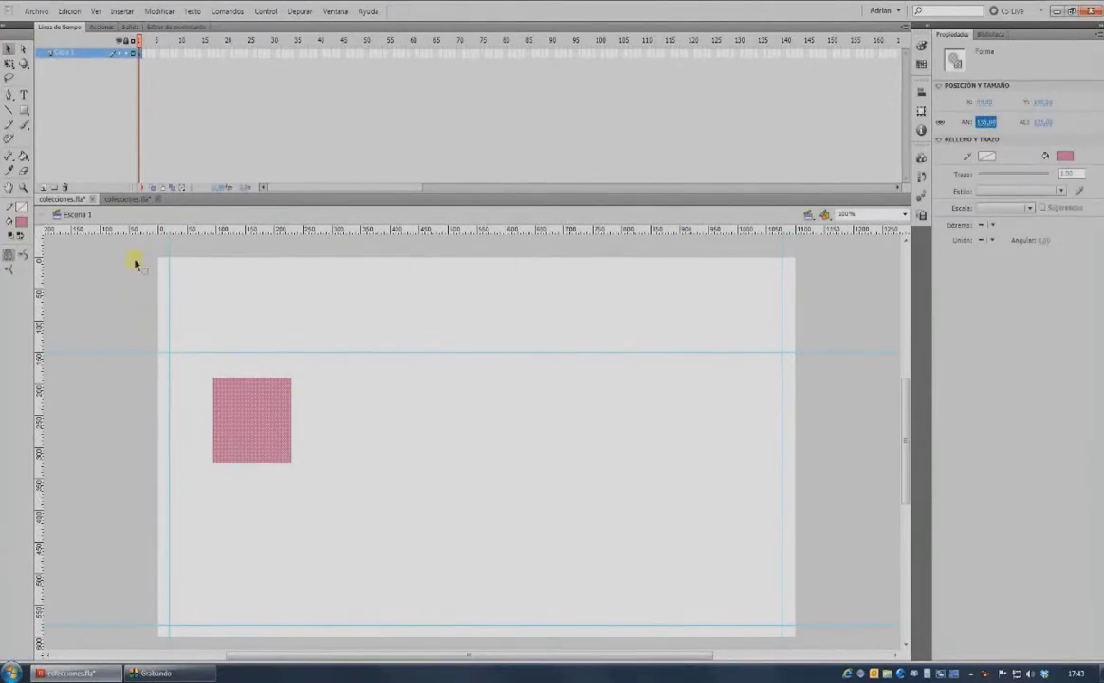
{"action": "key", "text": "F8"}
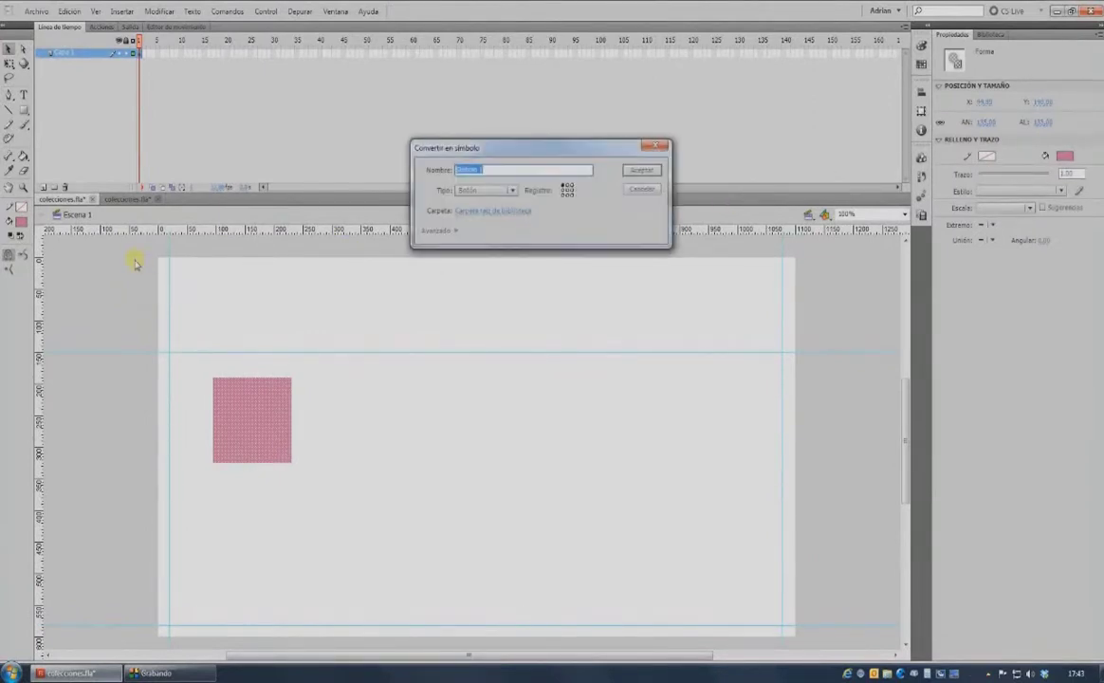
{"action": "type", "text": "Marco Boton"}
{"action": "left_click", "coordinate": [641, 170]}
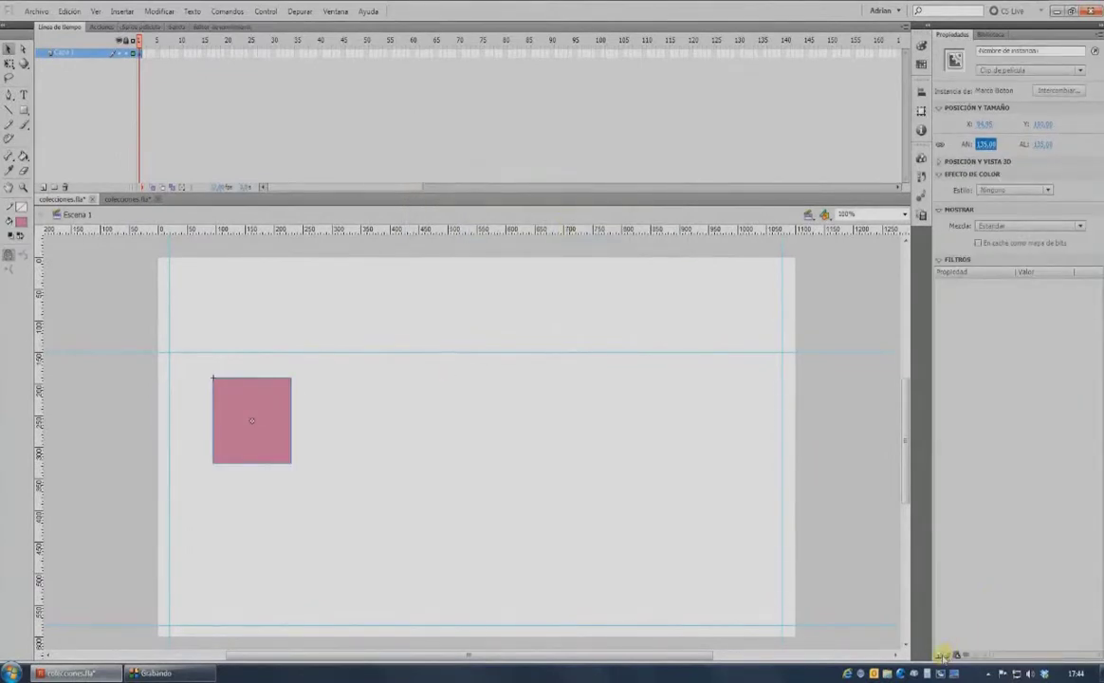
Add a Bisel bevel filter with a distance of 1 px.
{"action": "left_click", "coordinate": [941, 655]}
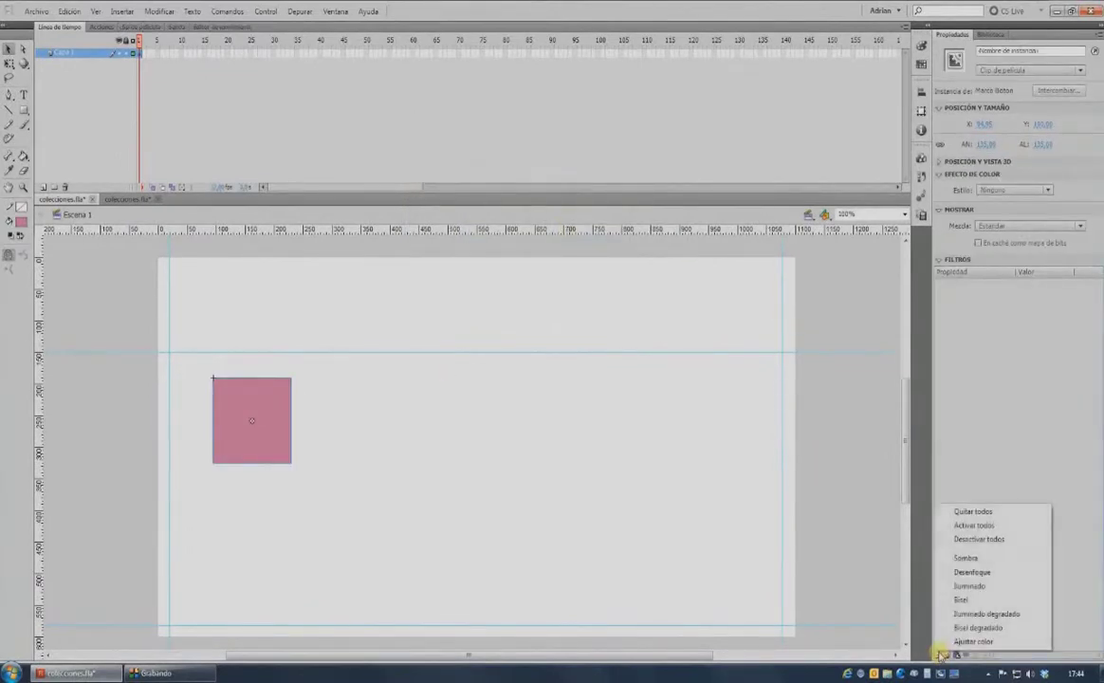
{"action": "left_click", "coordinate": [961, 600]}
{"action": "left_click", "coordinate": [1032, 380]}
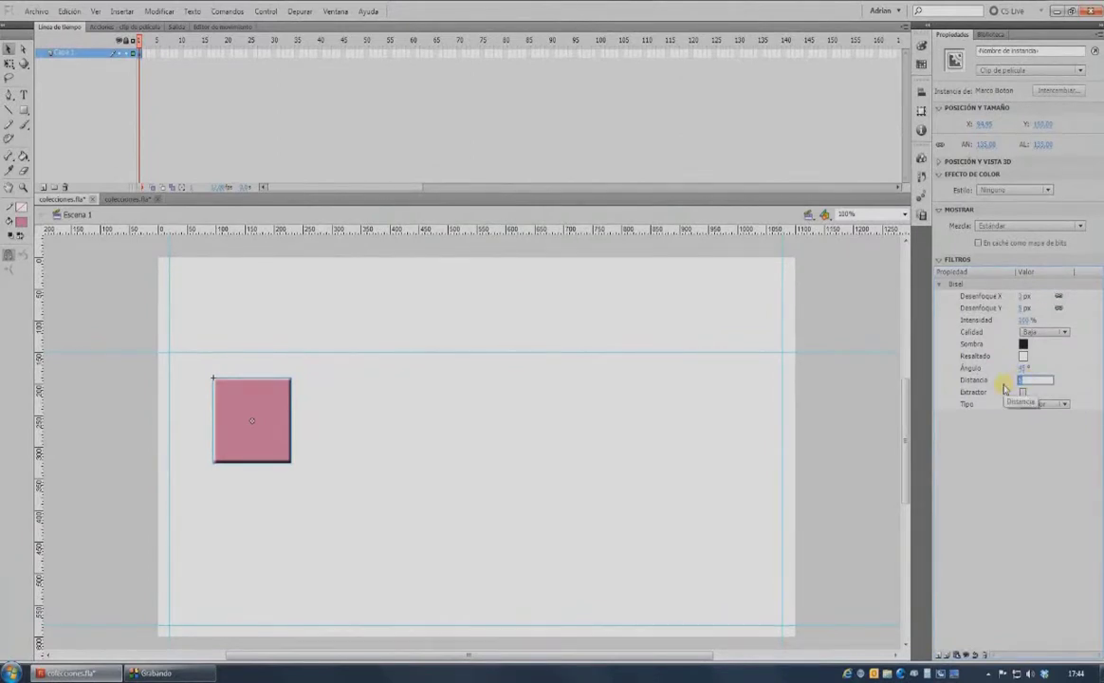
{"action": "key", "text": "Return"}
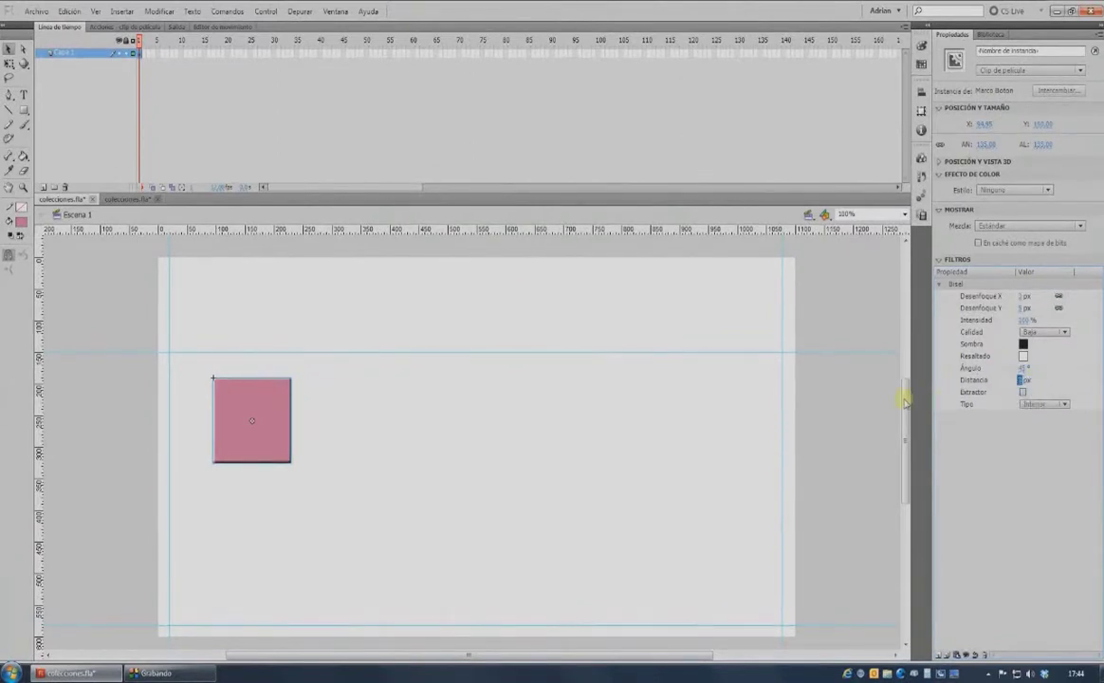
{"action": "left_click", "coordinate": [873, 405]}
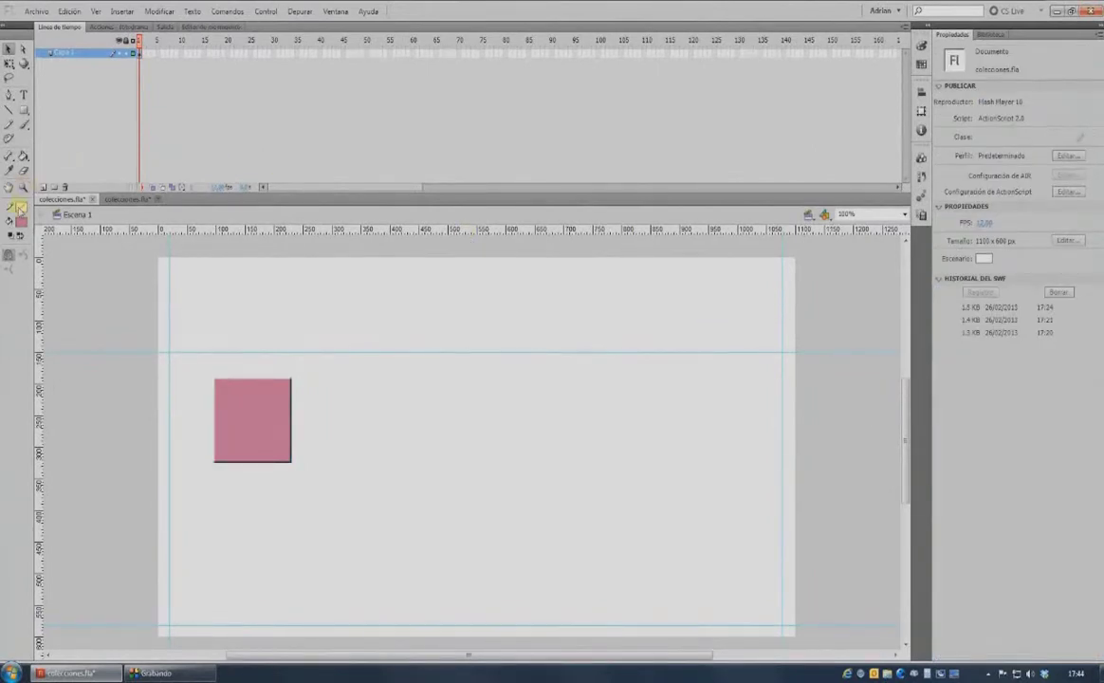
Draw a light-pink 10 × 10 px square and convert it into the Destello movie clip.
{"action": "left_click", "coordinate": [24, 110]}
{"action": "left_click", "coordinate": [21, 222]}
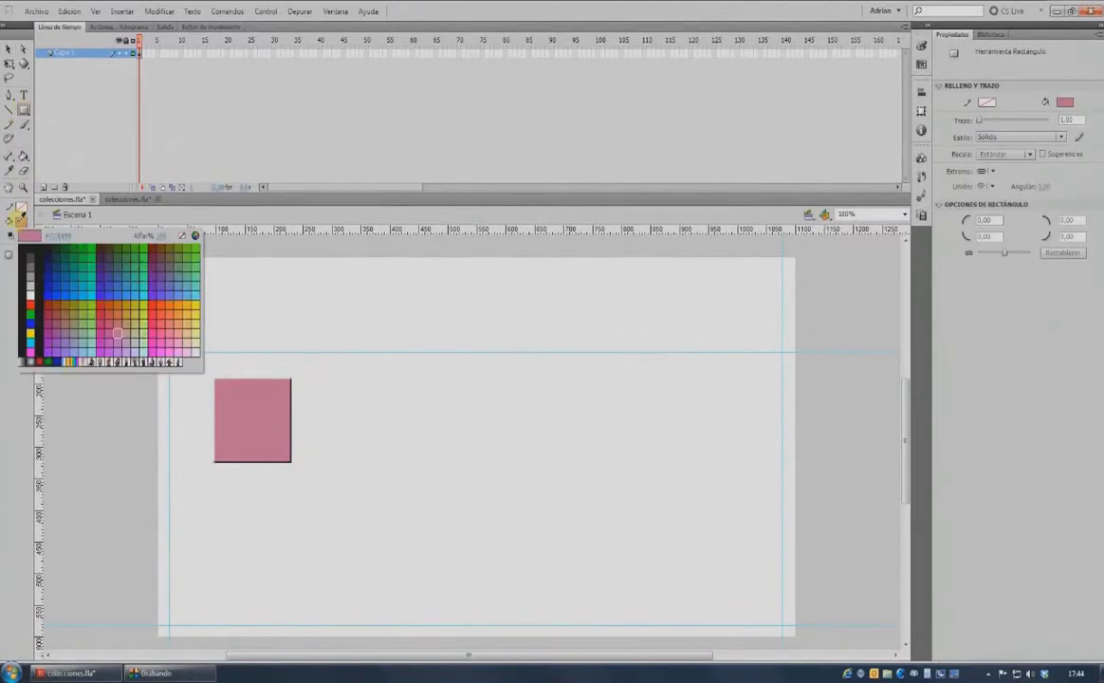
{"action": "left_click", "coordinate": [195, 347]}
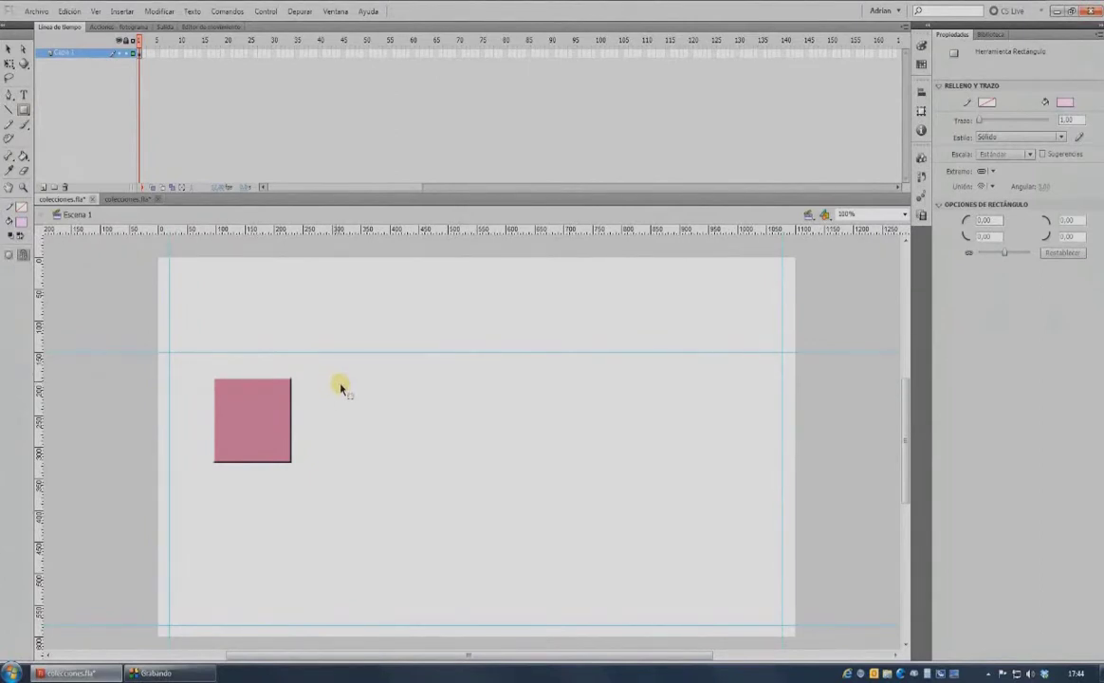
{"action": "left_click", "coordinate": [343, 384]}
{"action": "left_click", "coordinate": [984, 122]}
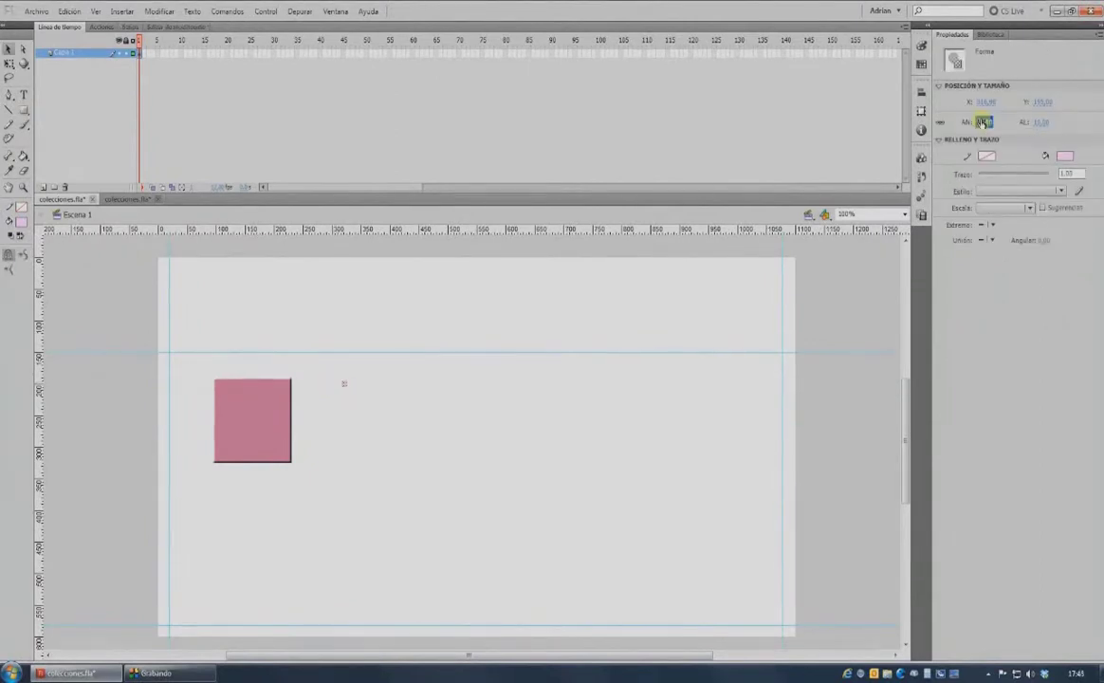
{"action": "key", "text": "F8"}
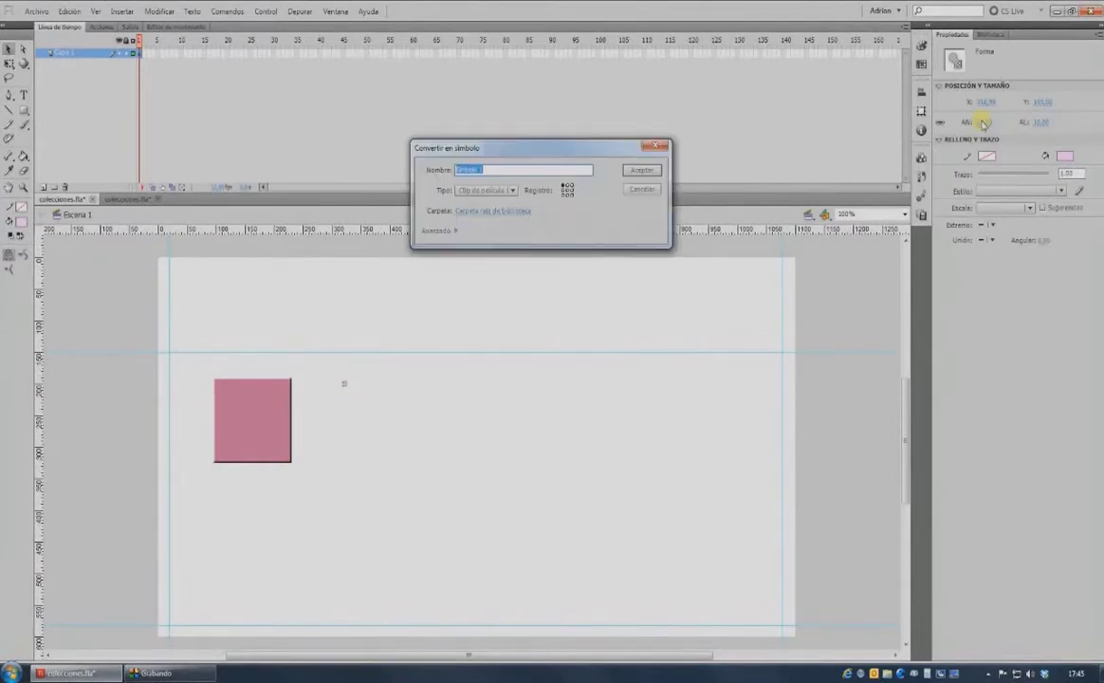
{"action": "type", "text": "Dri"}
{"action": "key", "text": "Return"}
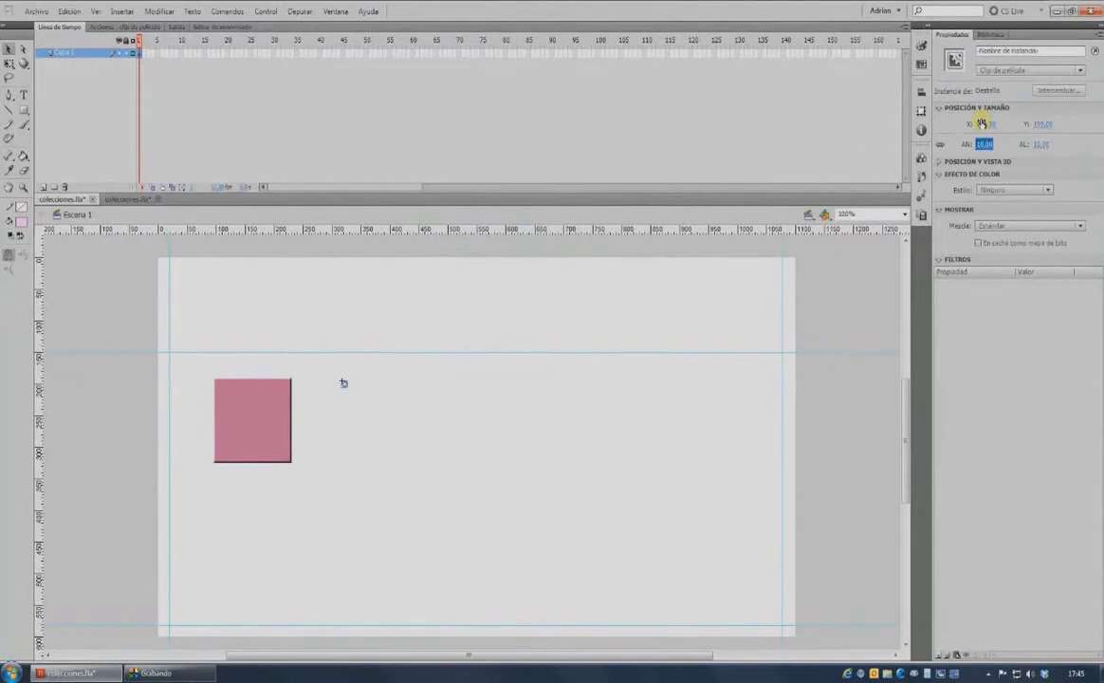
{"action": "key", "text": "ctrl+l"}
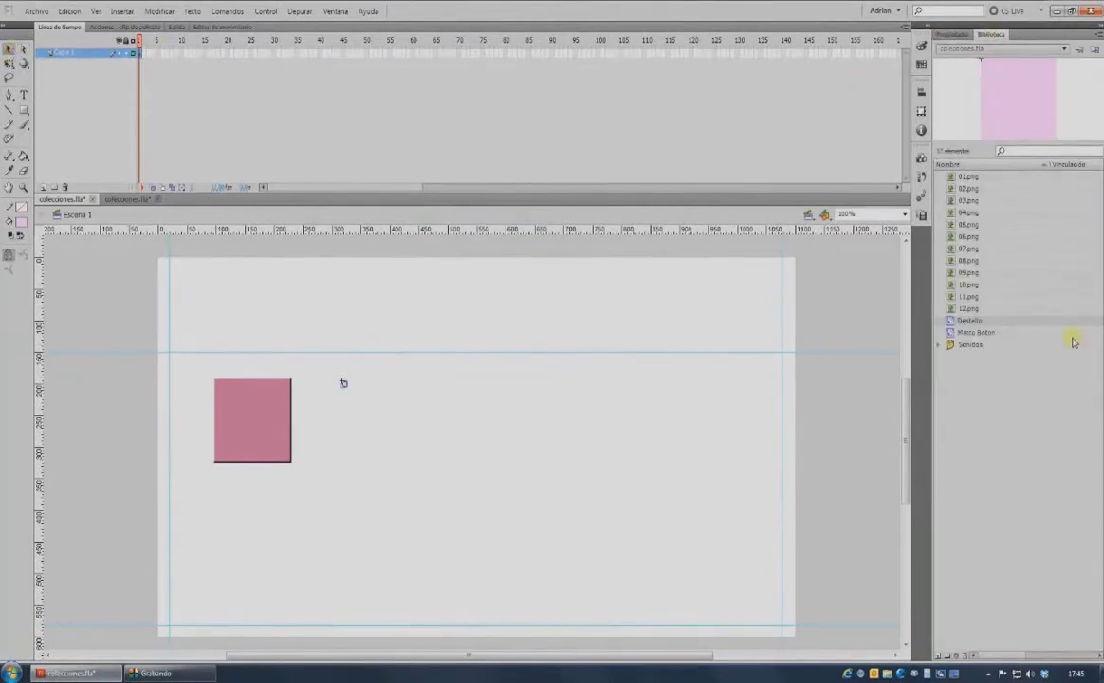
Inside Destello, give frame 1 a new fill colour, select frame 2, then return to Escena 1.
{"action": "double_click", "coordinate": [958, 322]}
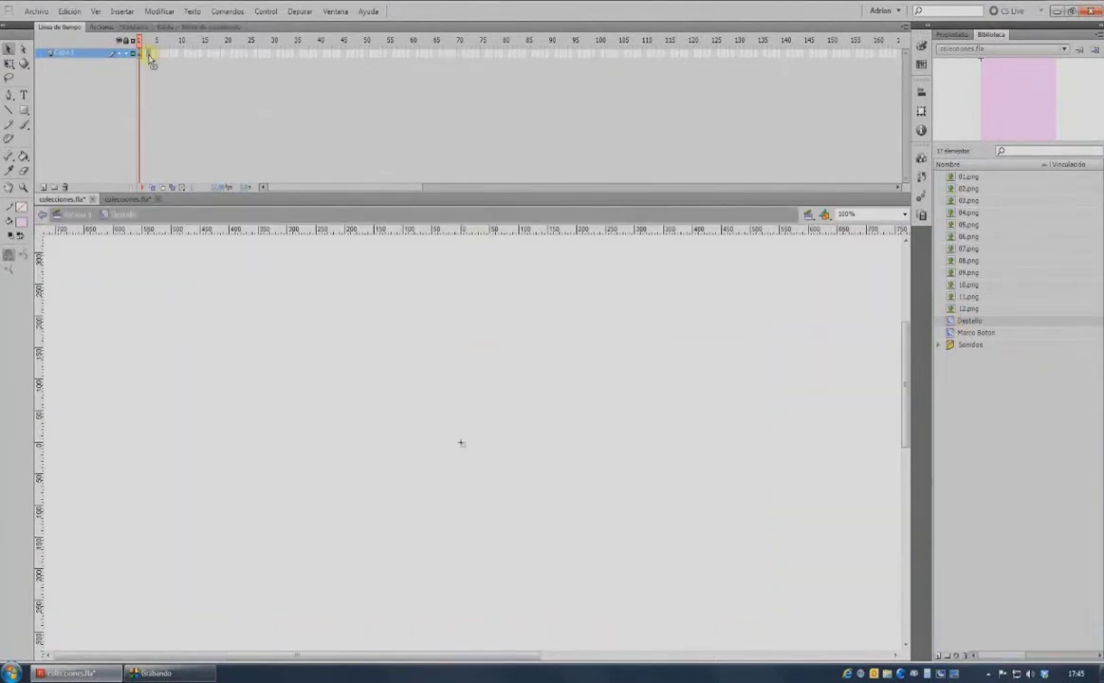
{"action": "left_click", "coordinate": [149, 55]}
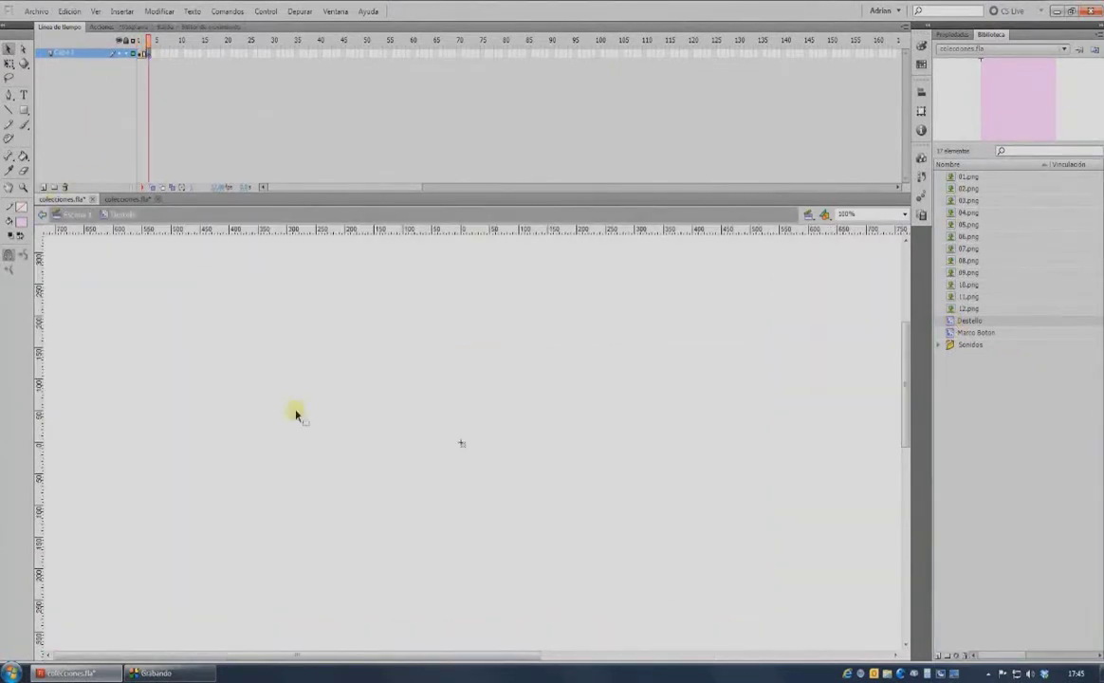
{"action": "left_click", "coordinate": [22, 220]}
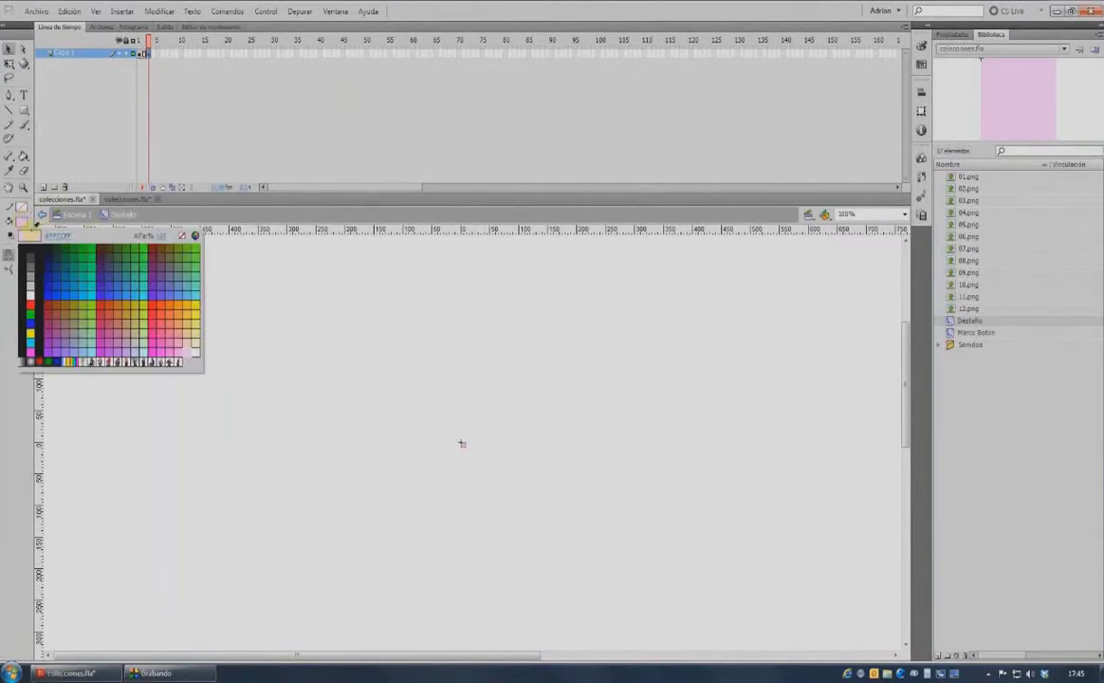
{"action": "left_click", "coordinate": [31, 292]}
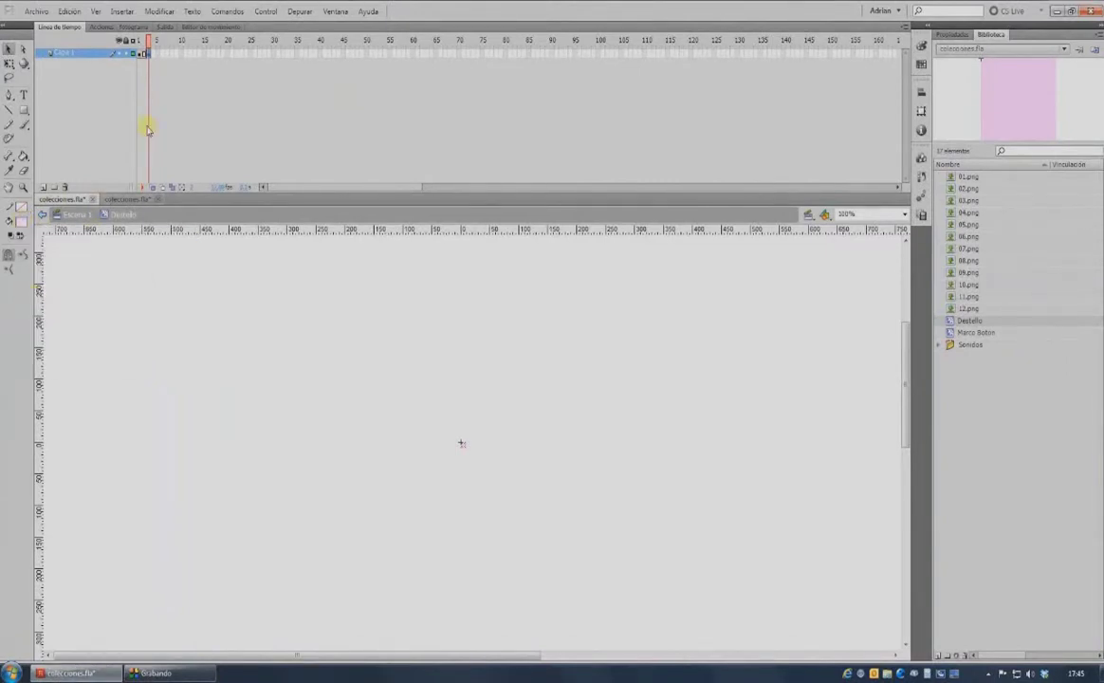
{"action": "left_click", "coordinate": [155, 53]}
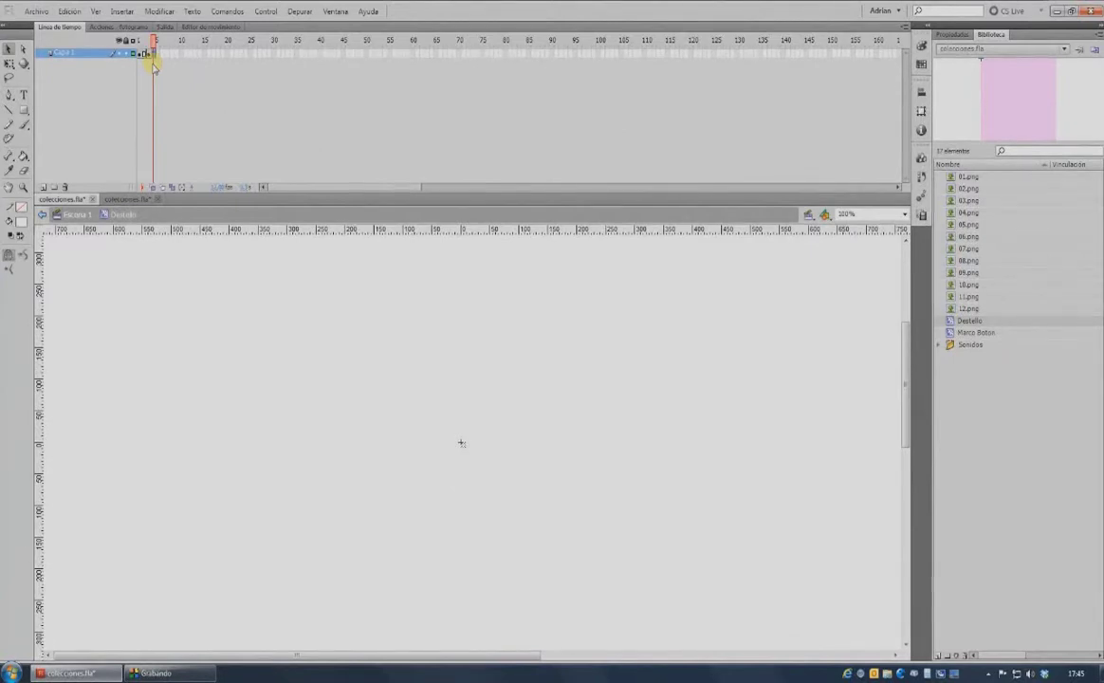
{"action": "left_click", "coordinate": [77, 217]}
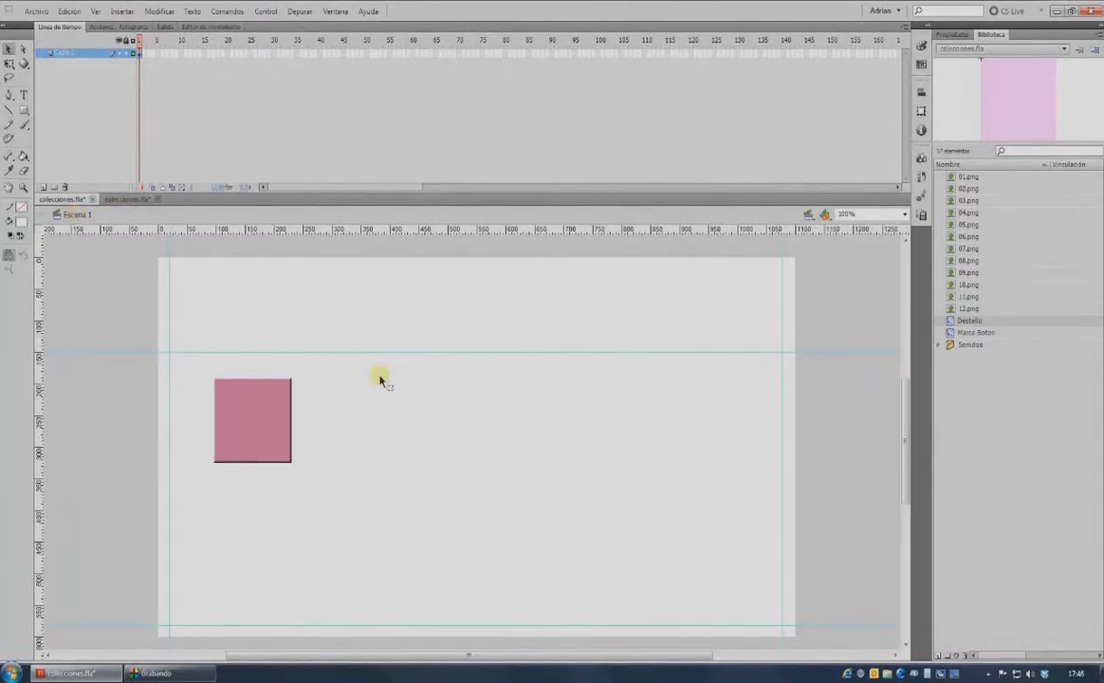
Convert the pink square into a button symbol named Boton Catalogo and open it for editing.
{"action": "left_click", "coordinate": [265, 415]}
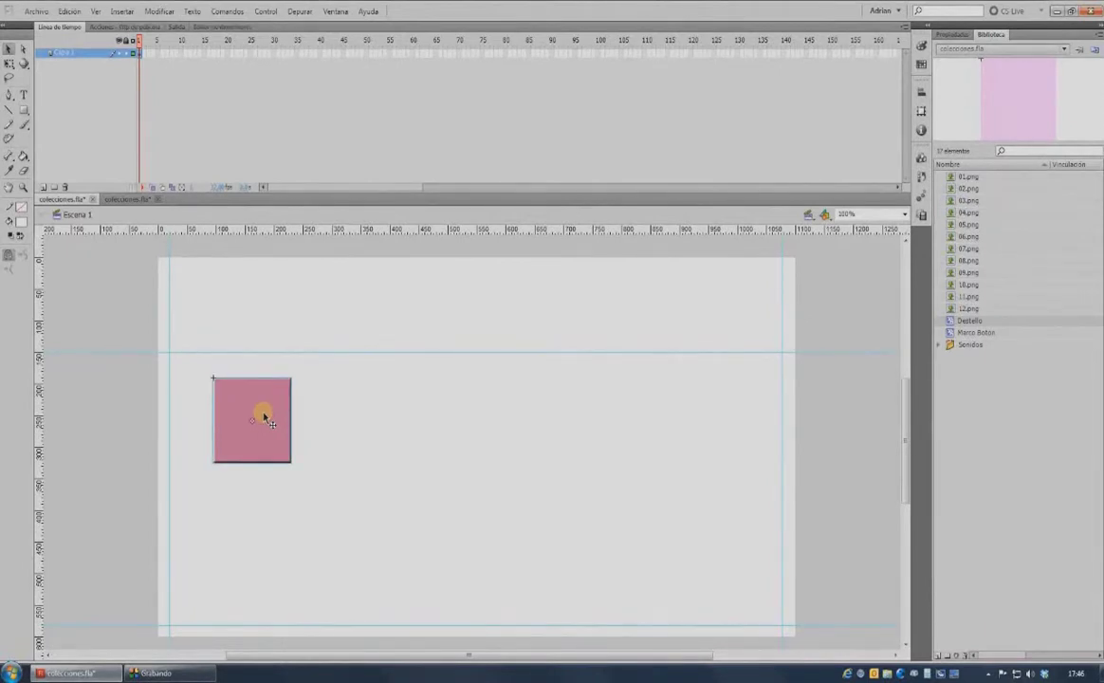
{"action": "key", "text": "F8"}
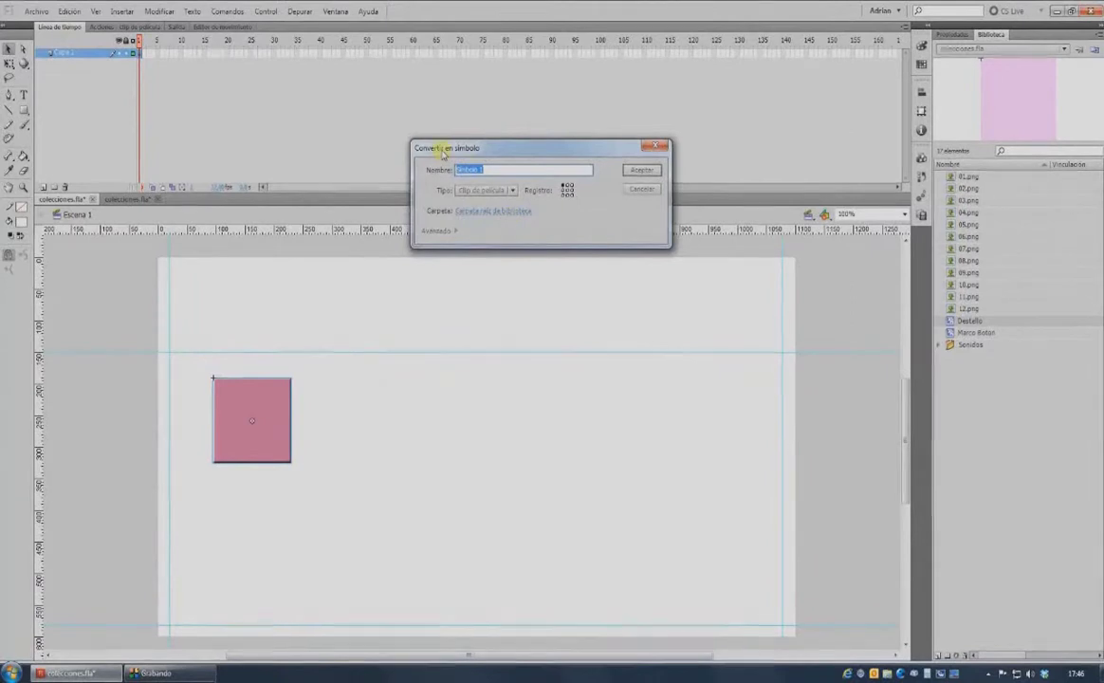
{"action": "key", "text": "BackSpace"}
{"action": "type", "text": "Boton Catalogo"}
{"action": "left_click", "coordinate": [498, 190]}
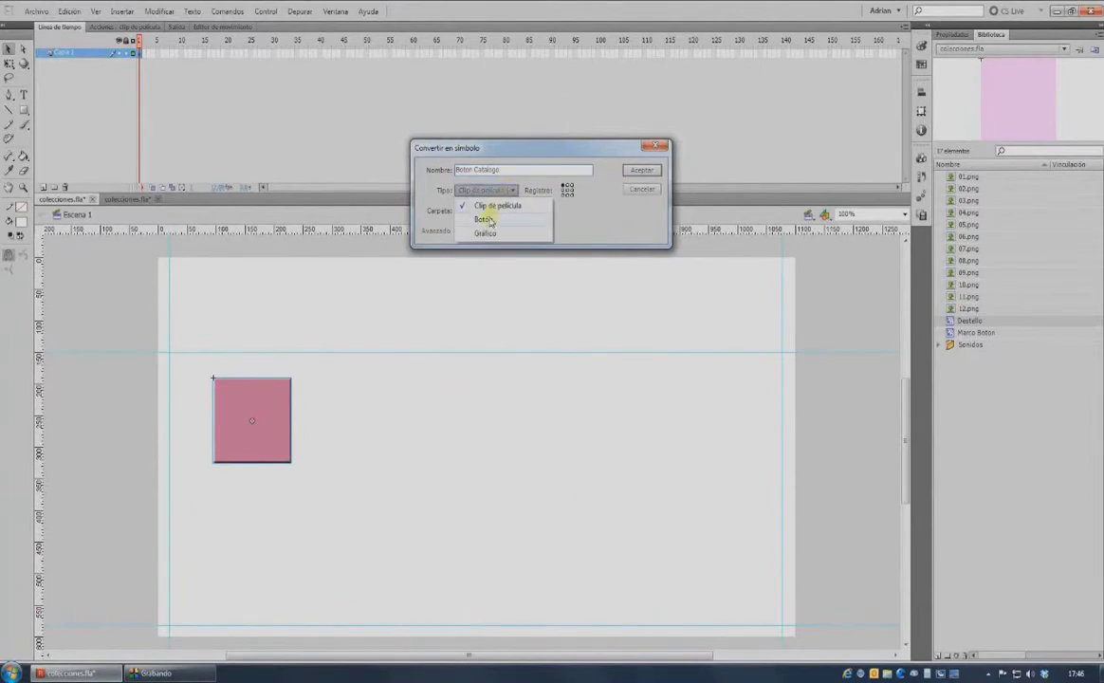
{"action": "left_click", "coordinate": [486, 219]}
{"action": "left_click", "coordinate": [641, 169]}
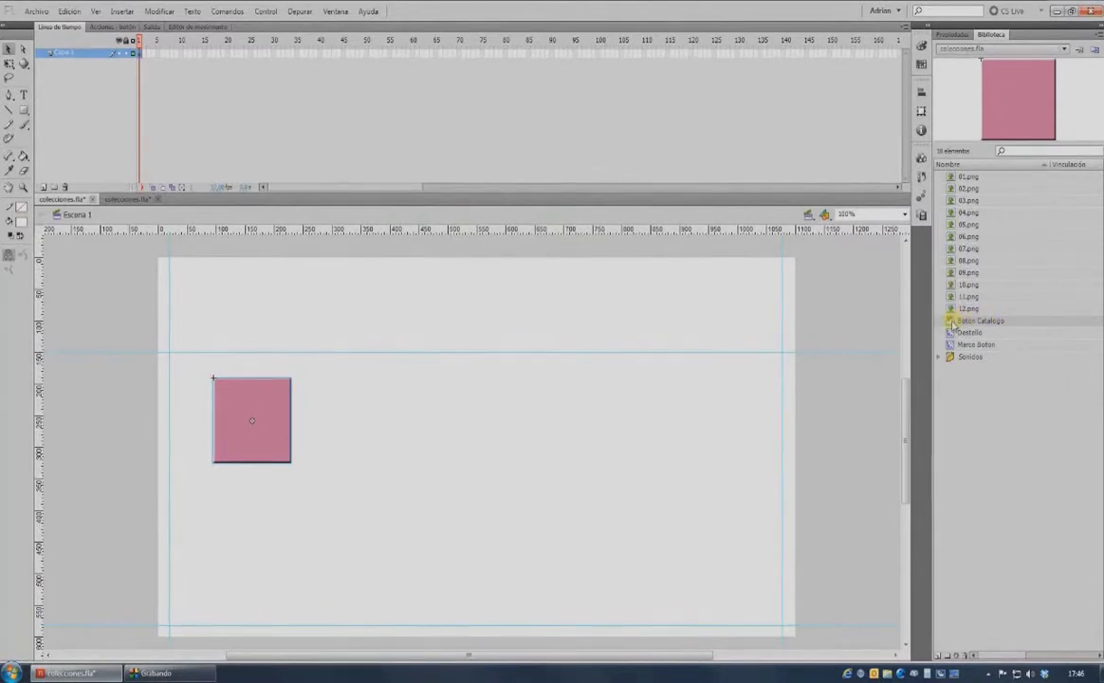
{"action": "double_click", "coordinate": [953, 324]}
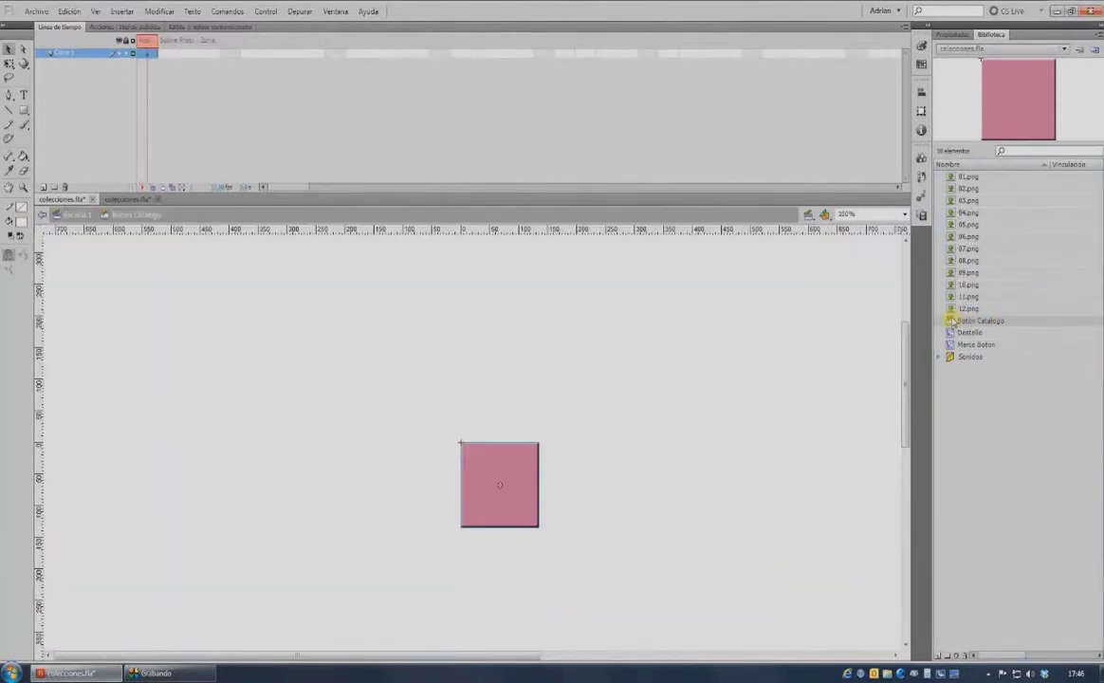
Apply an Alfa colour effect to the square instance in the button.
{"action": "left_click", "coordinate": [958, 35]}
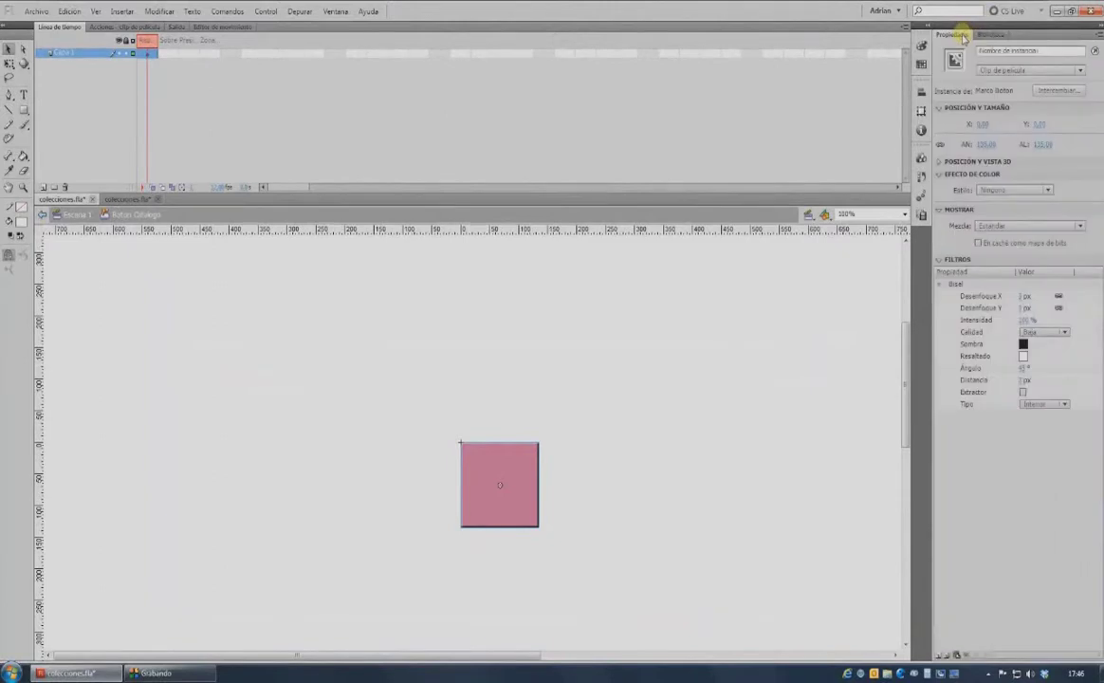
{"action": "left_click", "coordinate": [1011, 189]}
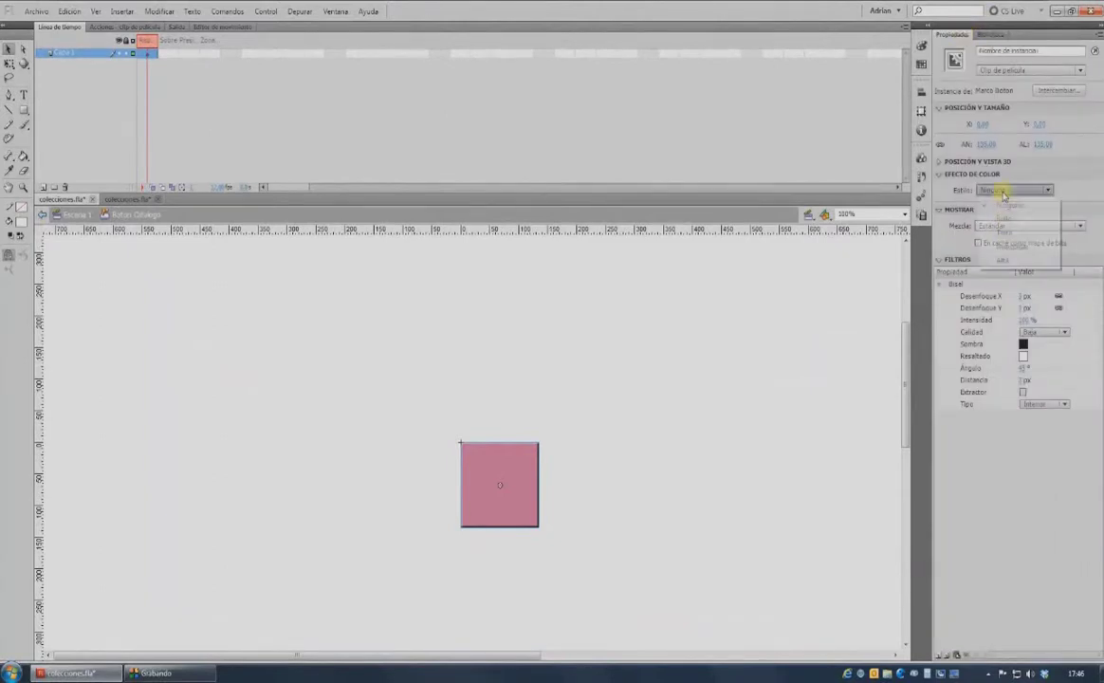
{"action": "left_click", "coordinate": [1004, 260]}
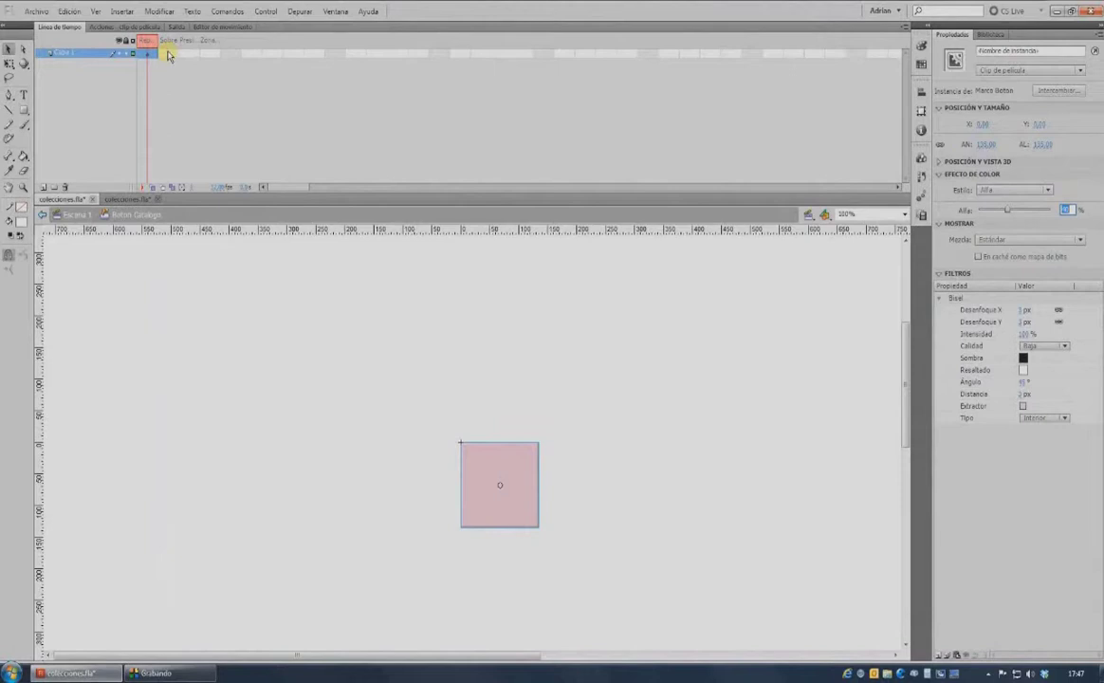
Add keyframes for all four button states and adjust the square's alpha in the Sobre and Presionado frames.
{"action": "left_click", "coordinate": [156, 55]}
{"action": "key", "text": "F6"}
{"action": "key", "text": "F6"}
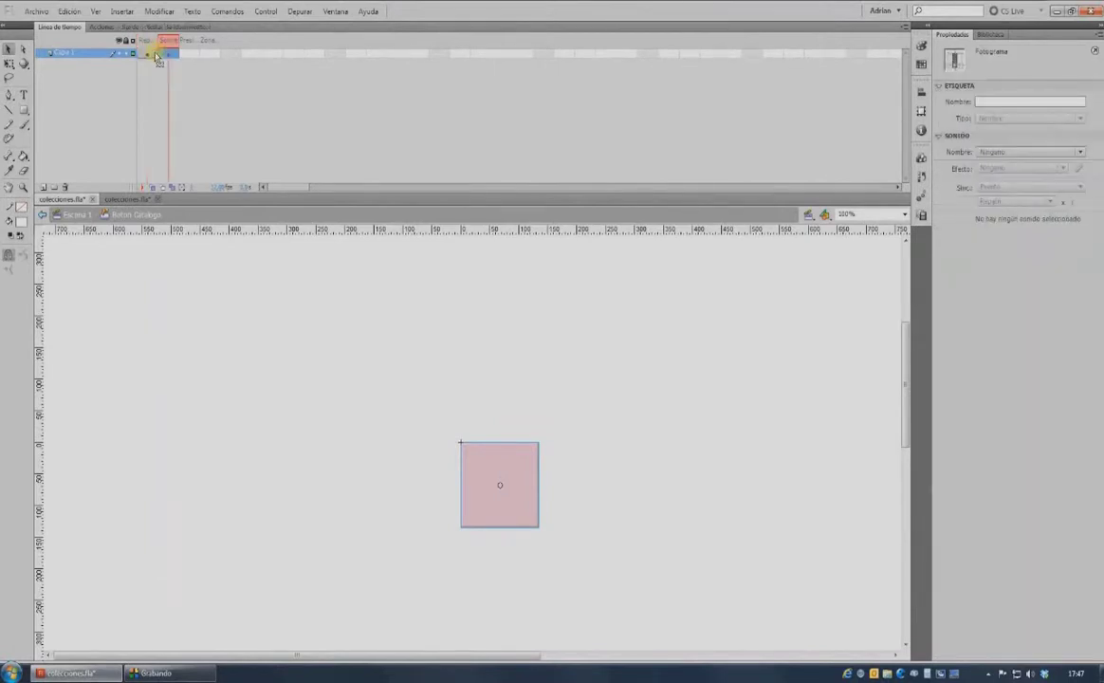
{"action": "key", "text": "F6"}
{"action": "left_click", "coordinate": [167, 54]}
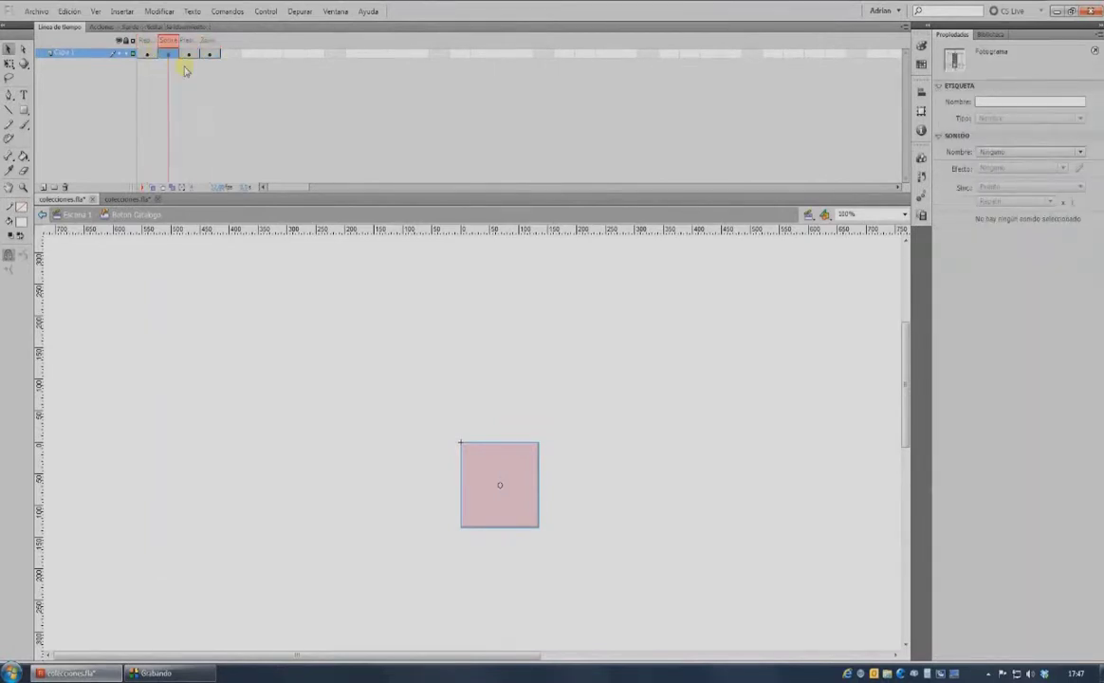
{"action": "left_click", "coordinate": [500, 467]}
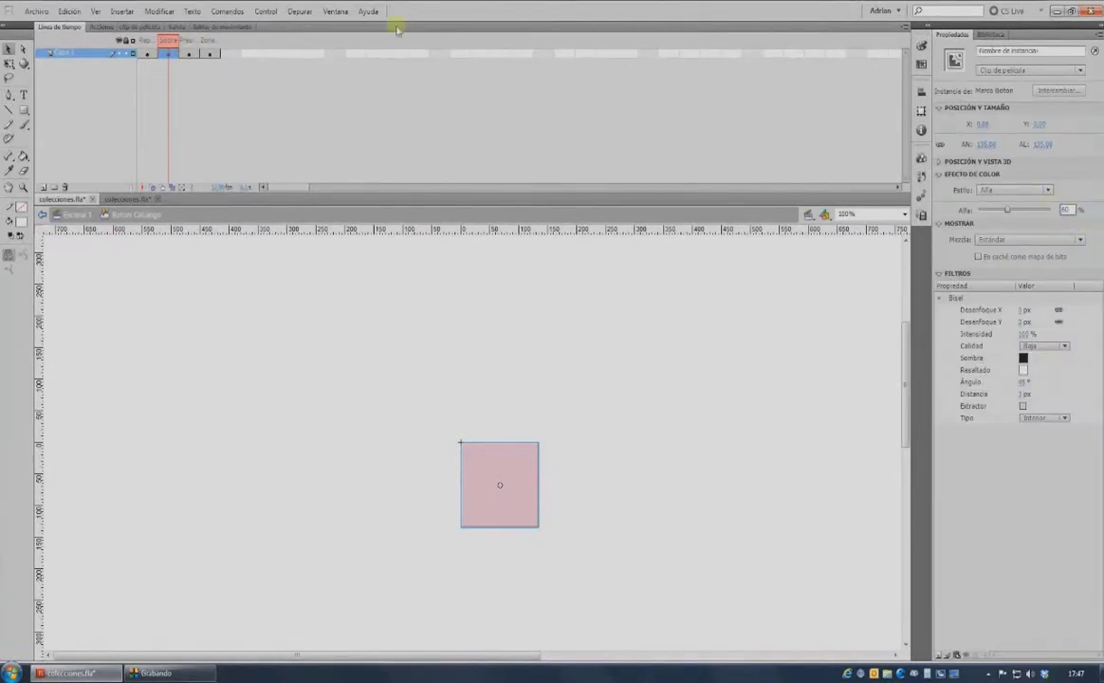
{"action": "left_click", "coordinate": [190, 55]}
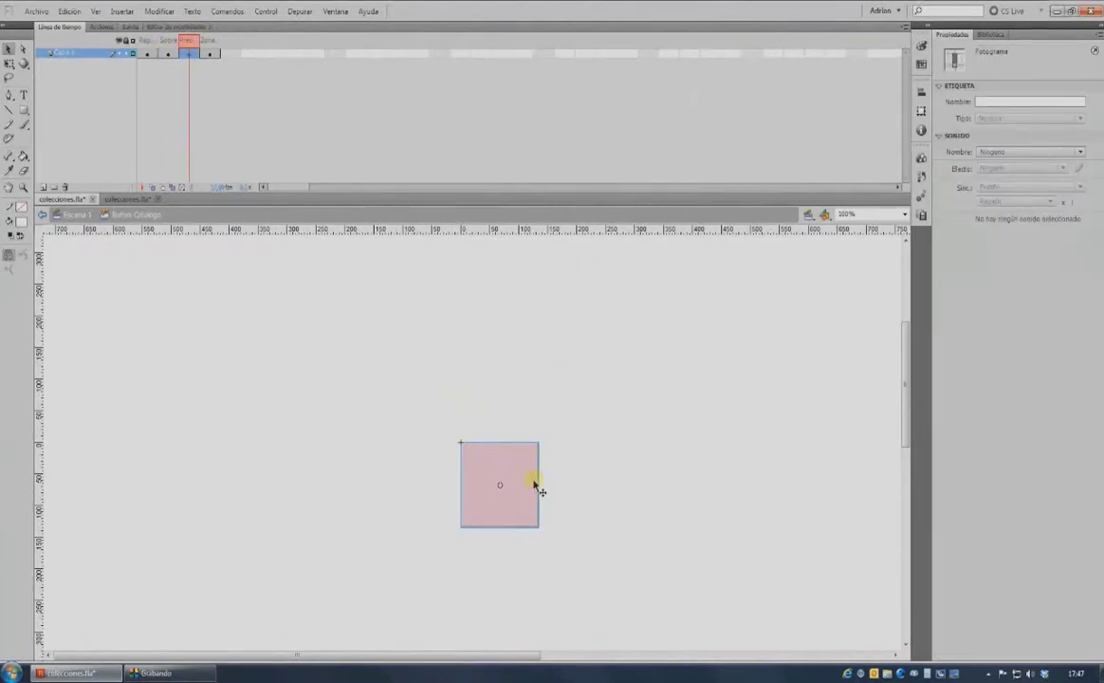
{"action": "left_click", "coordinate": [534, 483]}
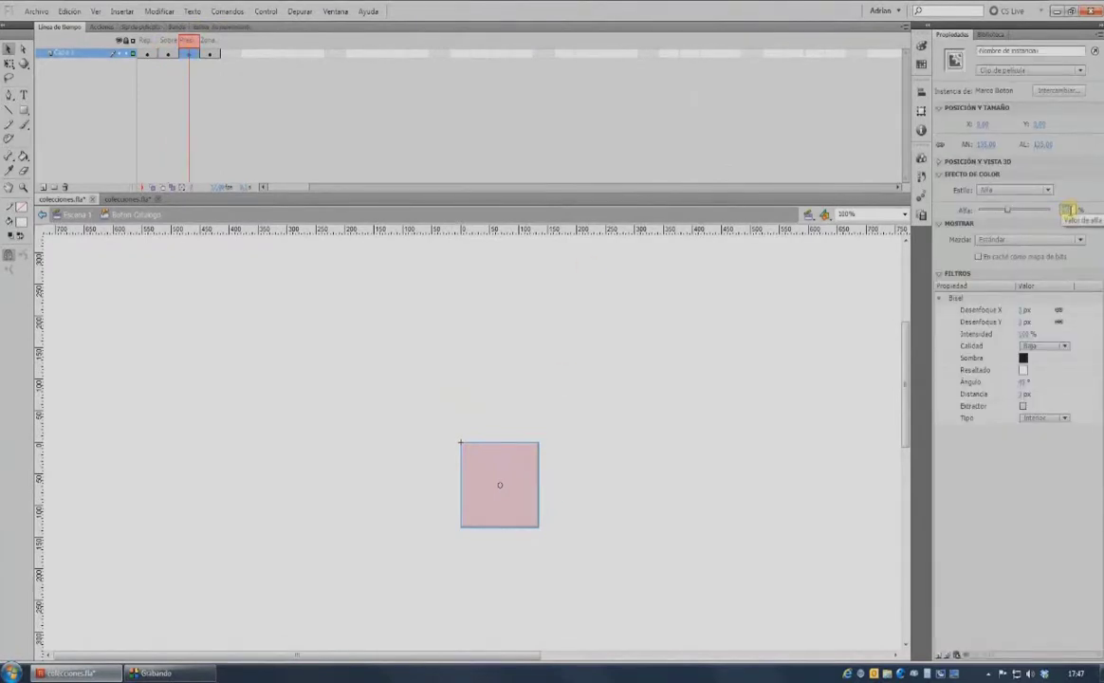
{"action": "left_click", "coordinate": [147, 42]}
{"action": "left_click_drag", "start_coordinate": [147, 42], "coordinate": [185, 42]}
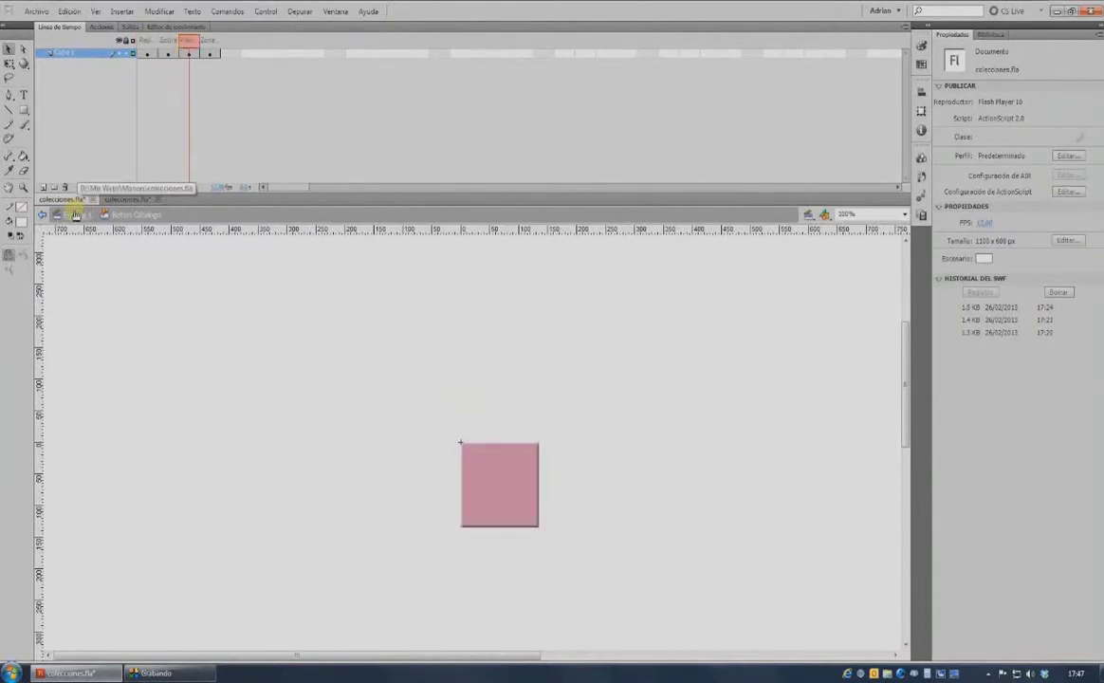
{"action": "left_click", "coordinate": [168, 53]}
Assign bip.wav to the Sobre frame and Pop.wav to the Presionado frame.
{"action": "left_click", "coordinate": [1015, 152]}
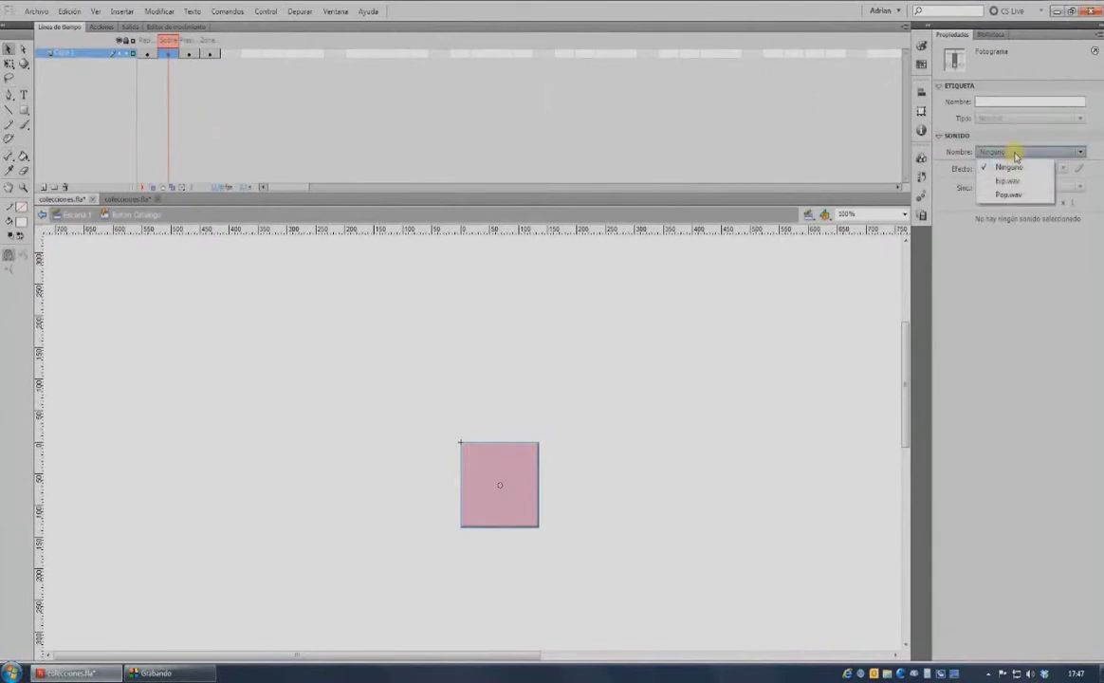
{"action": "left_click", "coordinate": [1007, 181]}
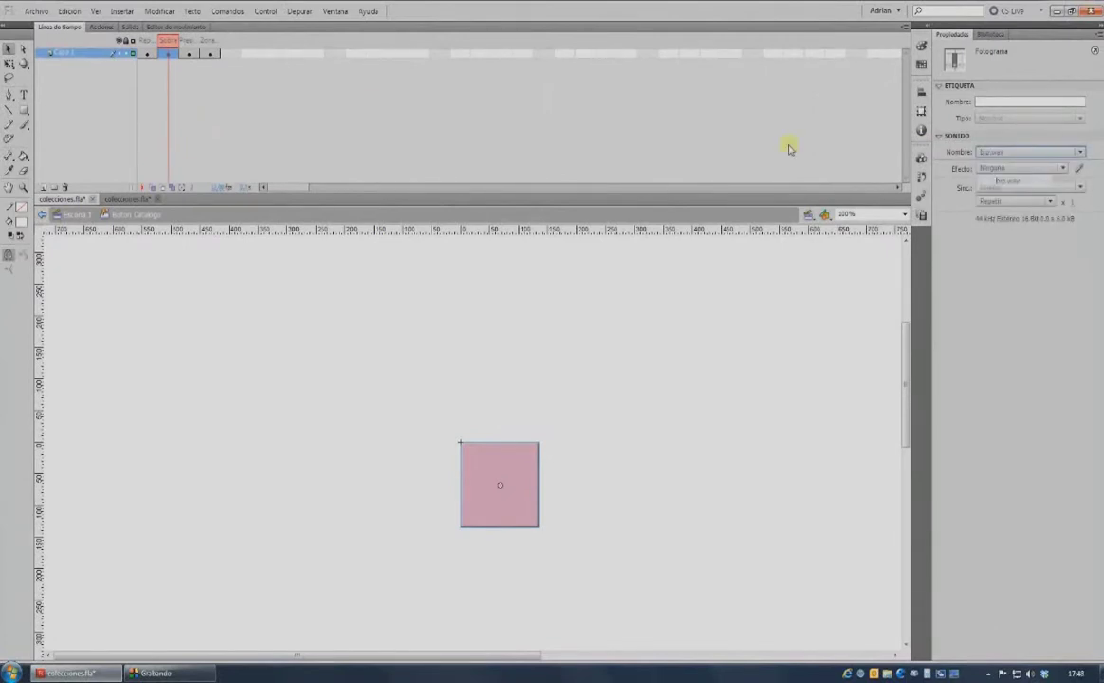
{"action": "left_click", "coordinate": [189, 53]}
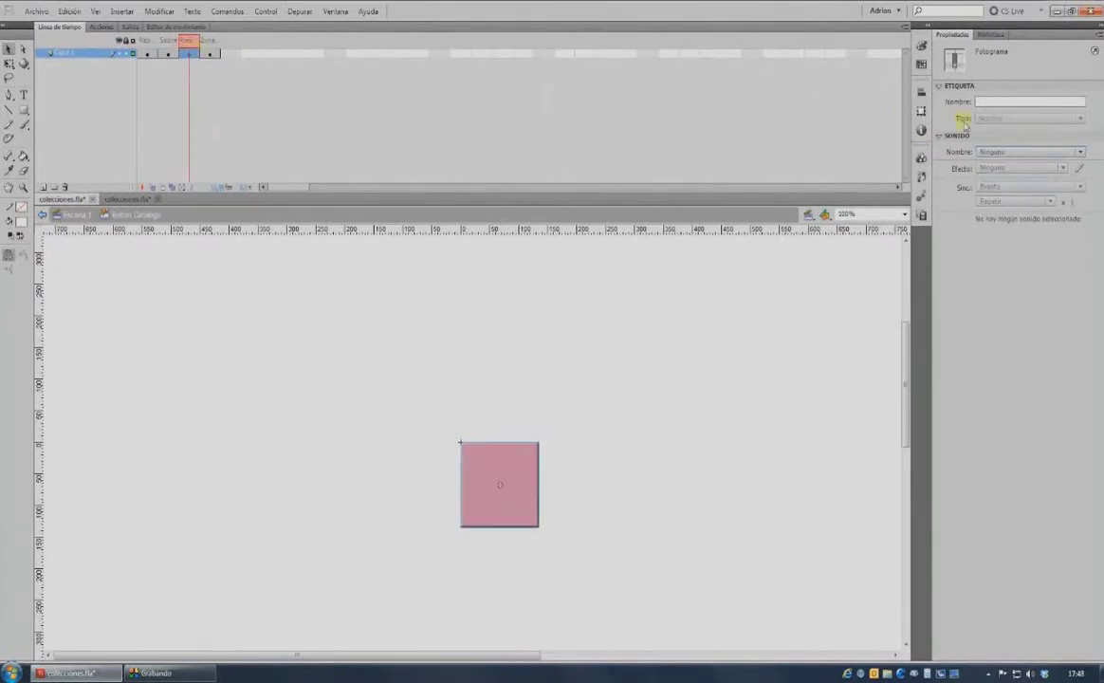
{"action": "left_click", "coordinate": [1001, 152]}
{"action": "left_click", "coordinate": [1002, 194]}
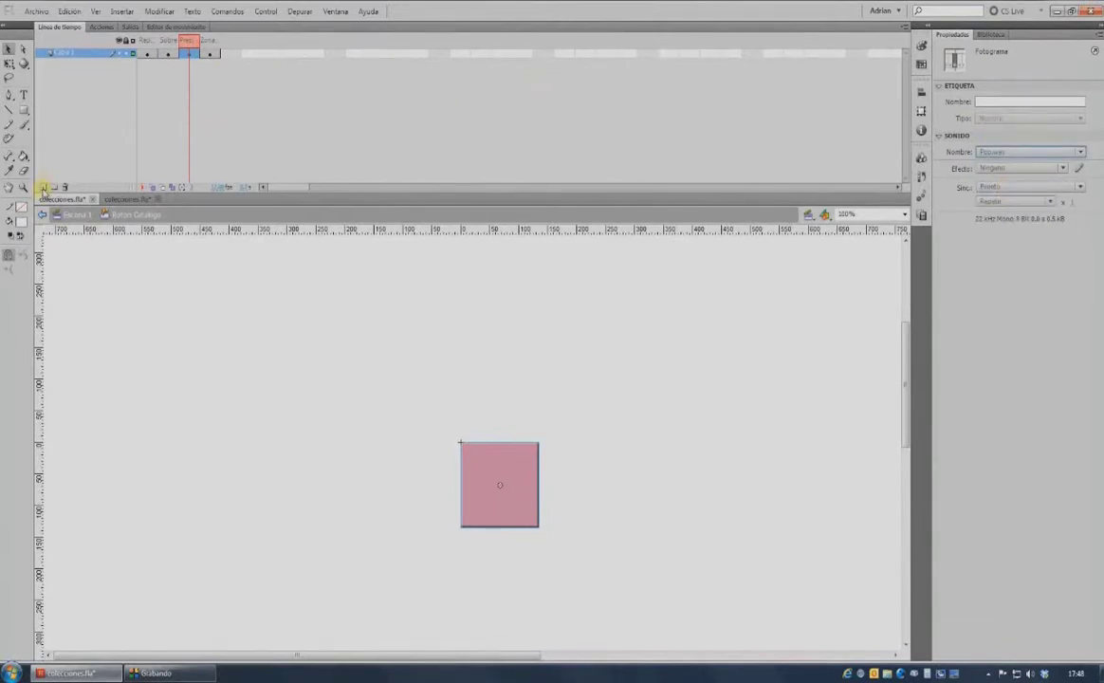
Add a new layer with the Destello sparkle on the square's corner, then return to Escena 1.
{"action": "left_click", "coordinate": [43, 187]}
{"action": "left_click", "coordinate": [175, 58]}
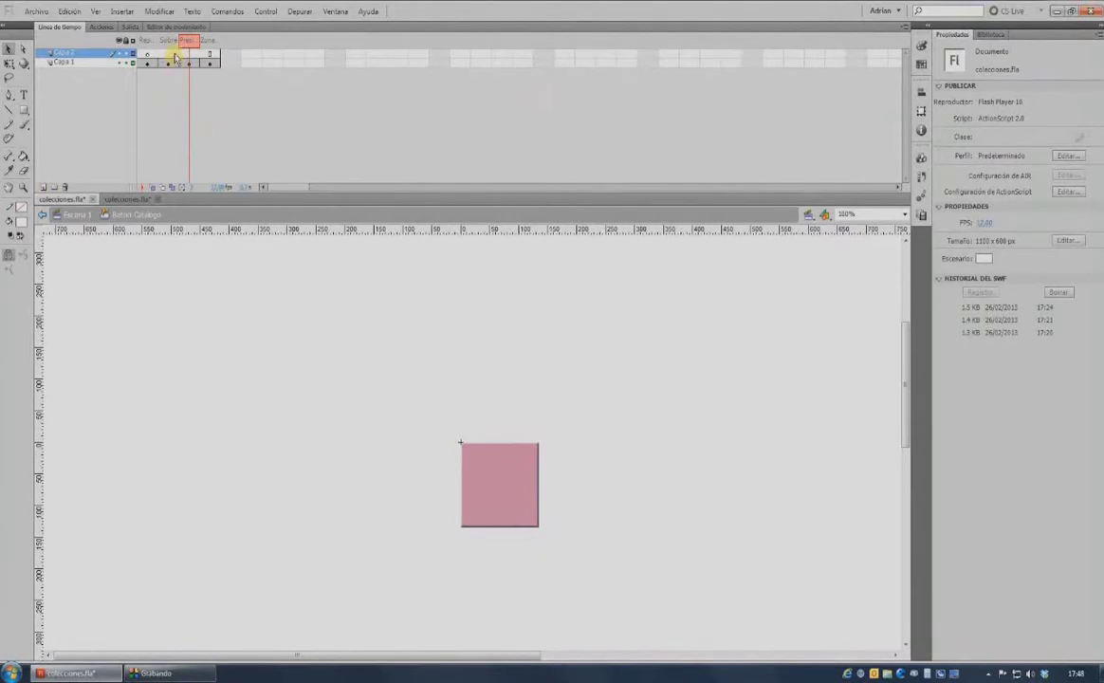
{"action": "left_click", "coordinate": [175, 58]}
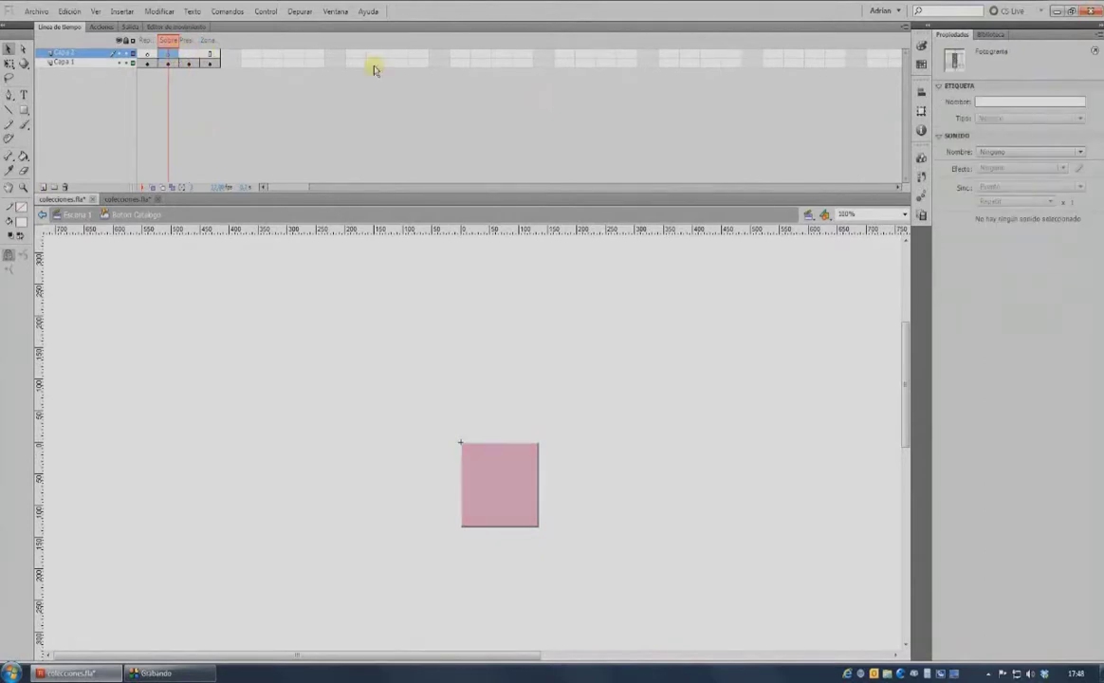
{"action": "left_click", "coordinate": [991, 35]}
{"action": "left_click", "coordinate": [954, 334]}
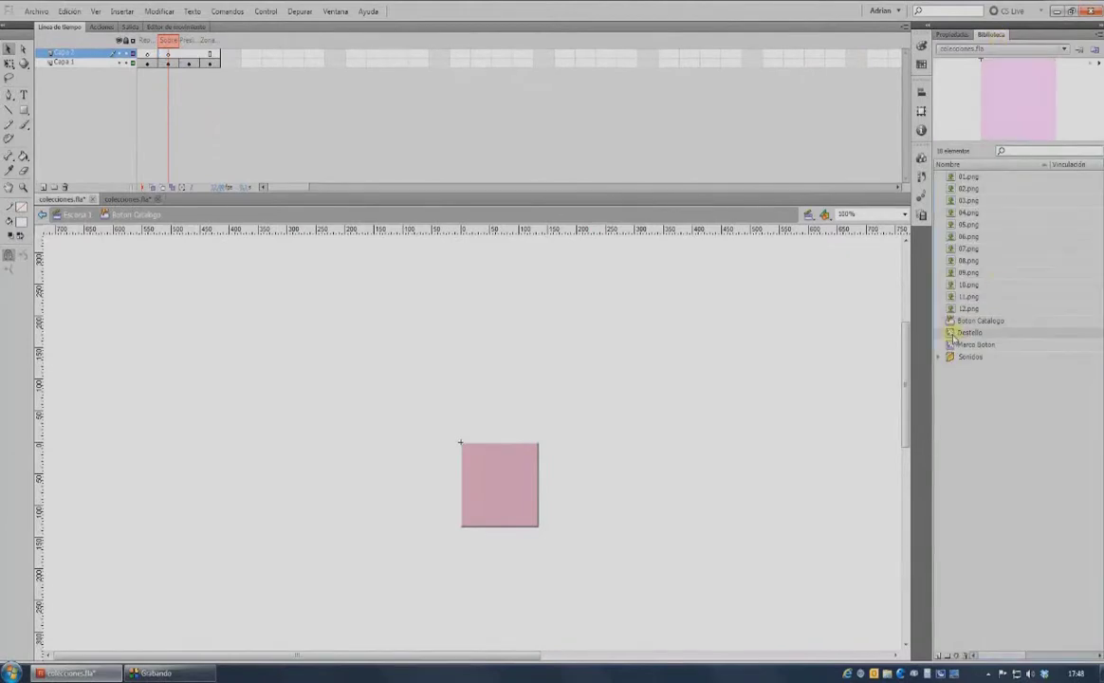
{"action": "left_click_drag", "start_coordinate": [954, 337], "coordinate": [532, 458]}
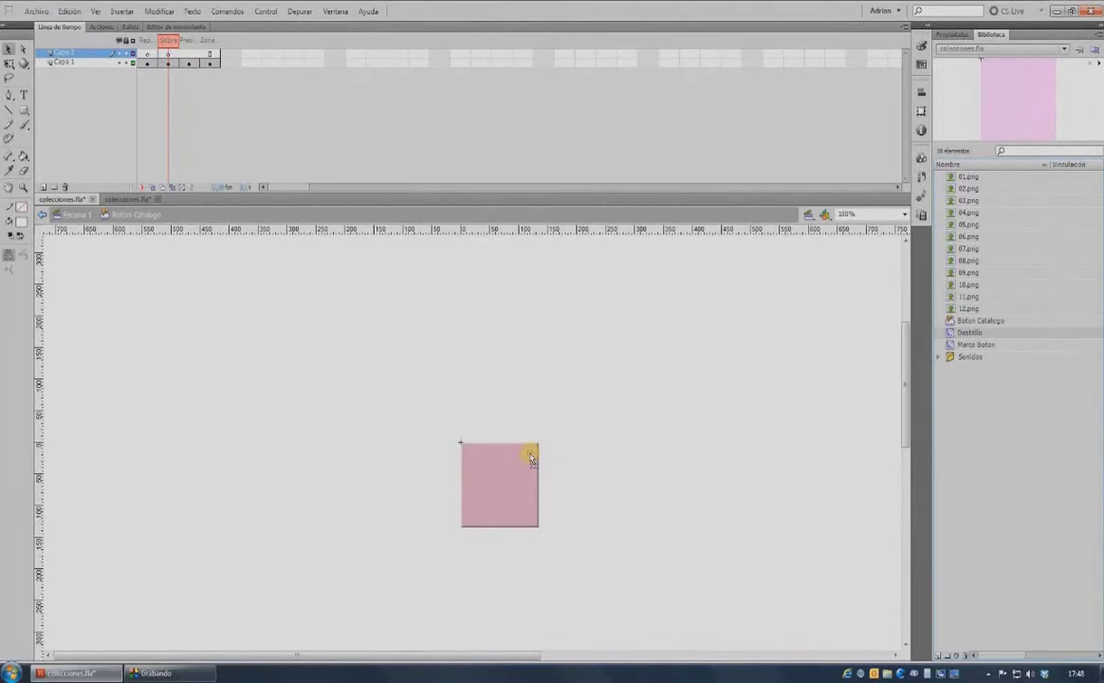
{"action": "left_click", "coordinate": [76, 214]}
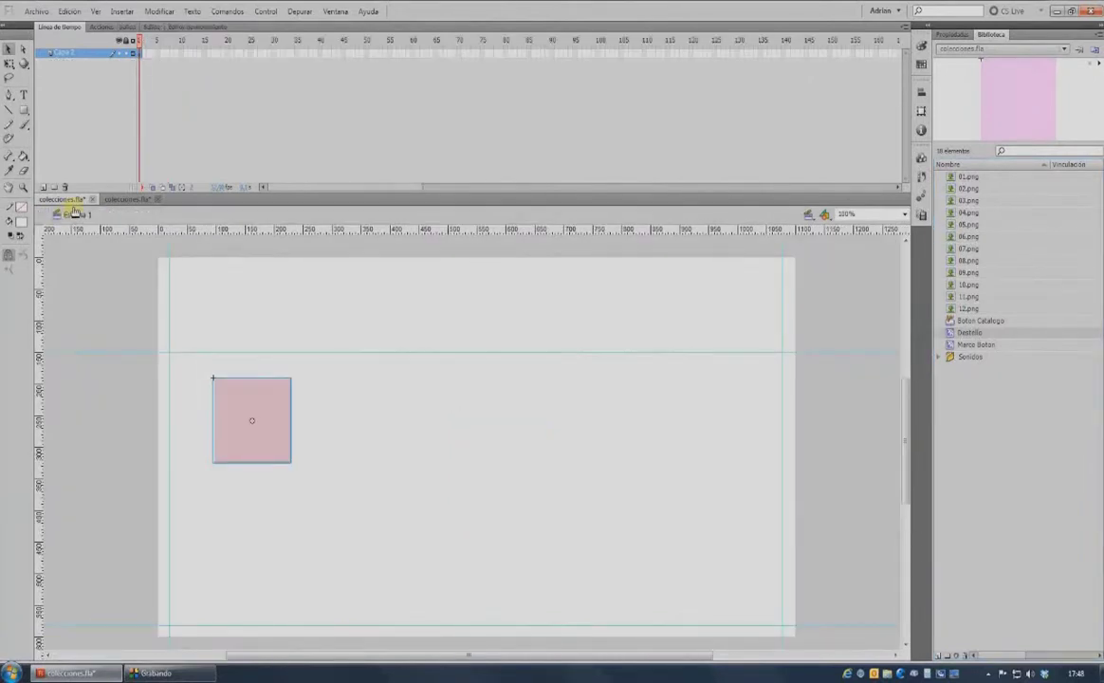
Test the movie, then snap the Boton Catalogo button to the top-left guide intersection.
{"action": "key", "text": "ctrl+Return"}
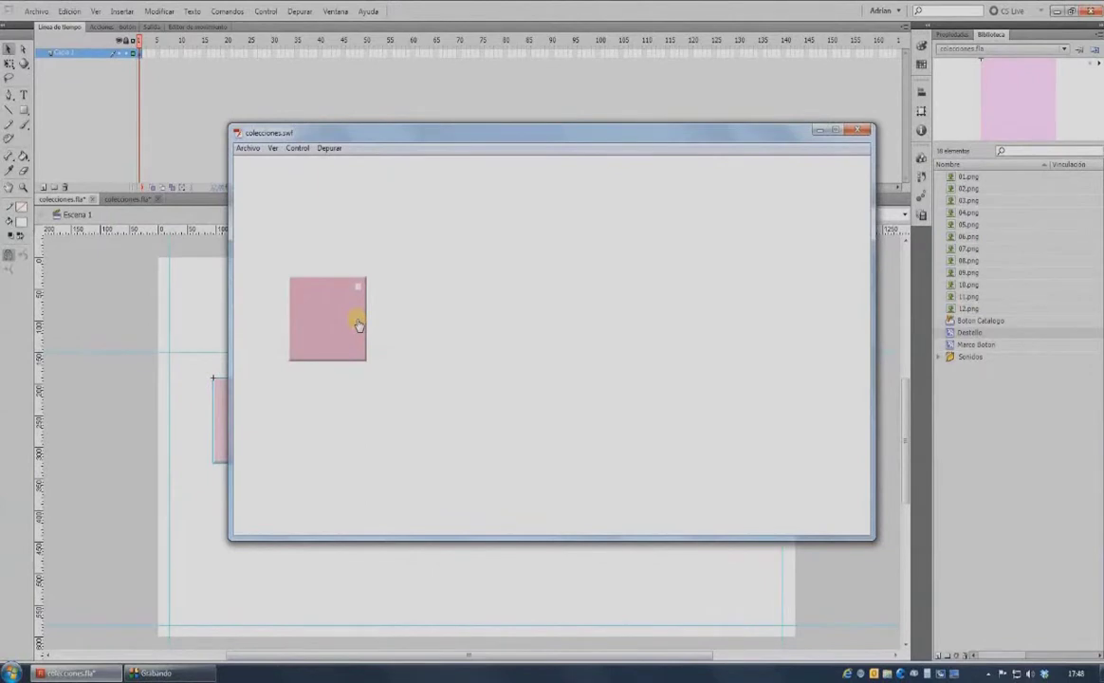
{"action": "key", "text": "ctrl+w"}
{"action": "left_click_drag", "start_coordinate": [235, 398], "coordinate": [190, 378]}
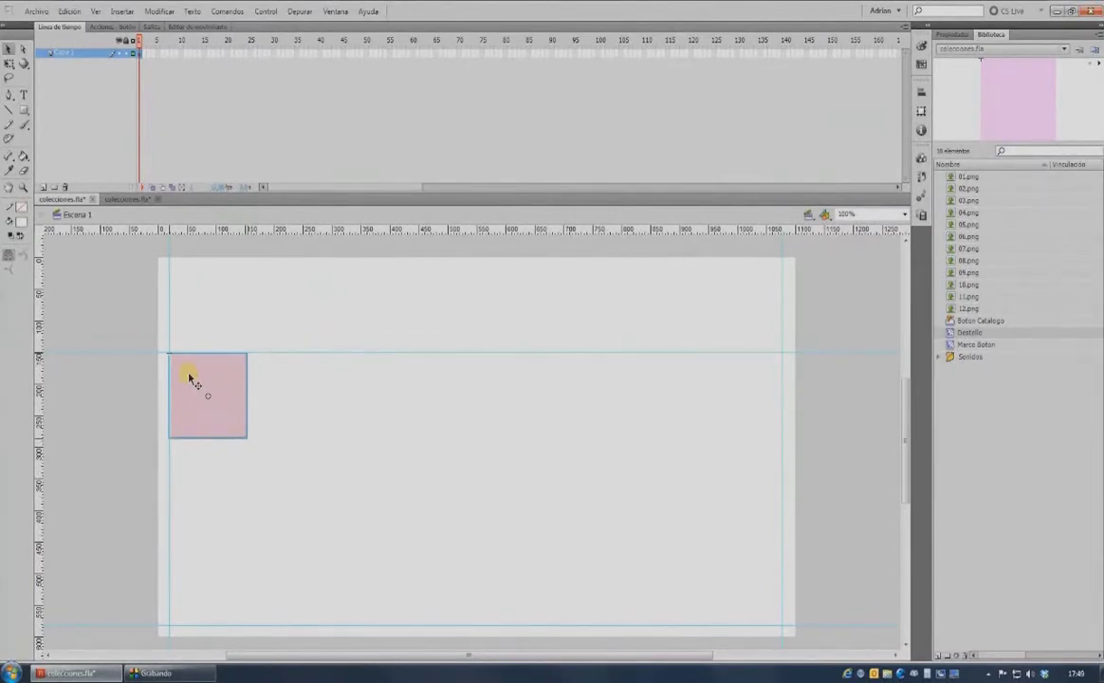
Copy the button into a top row of four pink squares and align them.
{"action": "left_click_drag", "start_coordinate": [190, 379], "coordinate": [277, 377]}
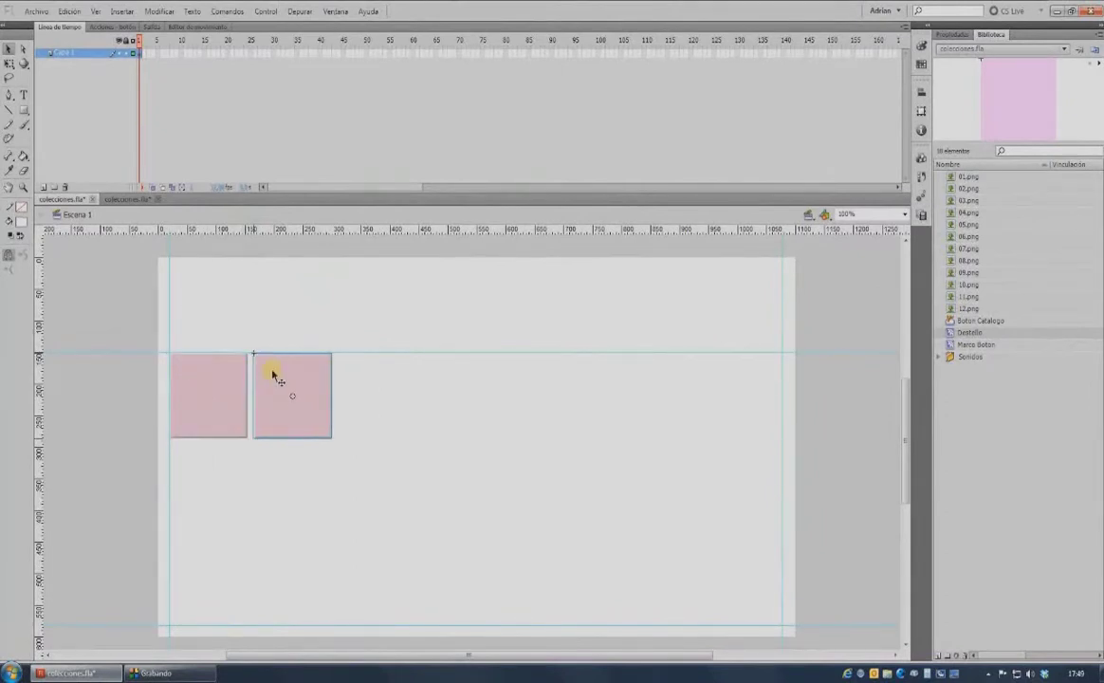
{"action": "left_click_drag", "start_coordinate": [294, 372], "coordinate": [459, 374]}
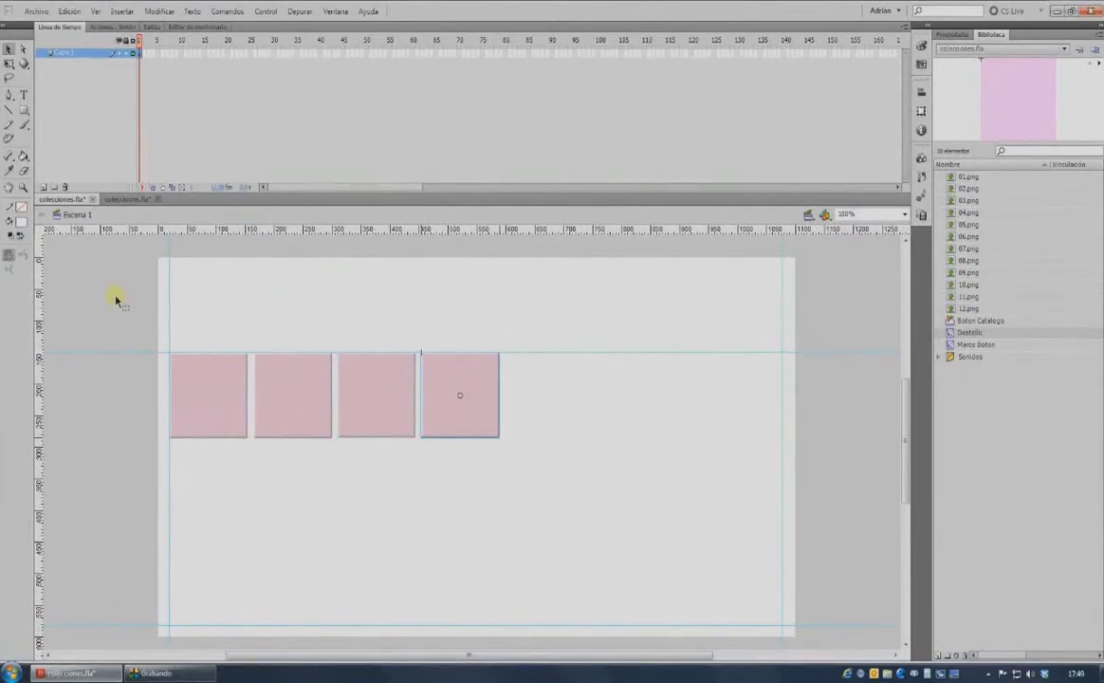
{"action": "left_click_drag", "start_coordinate": [114, 298], "coordinate": [529, 517]}
{"action": "left_click", "coordinate": [920, 92]}
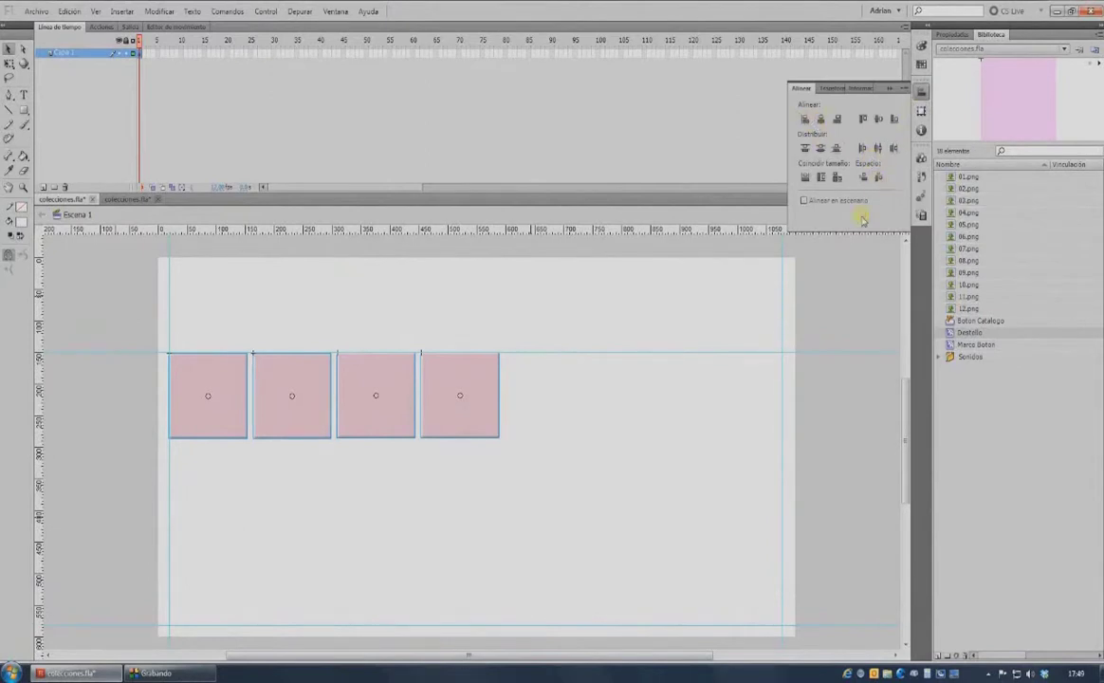
{"action": "left_click", "coordinate": [795, 289]}
Duplicate the row down into rows two and three, preview, and select all twelve squares.
{"action": "left_click_drag", "start_coordinate": [94, 309], "coordinate": [517, 474]}
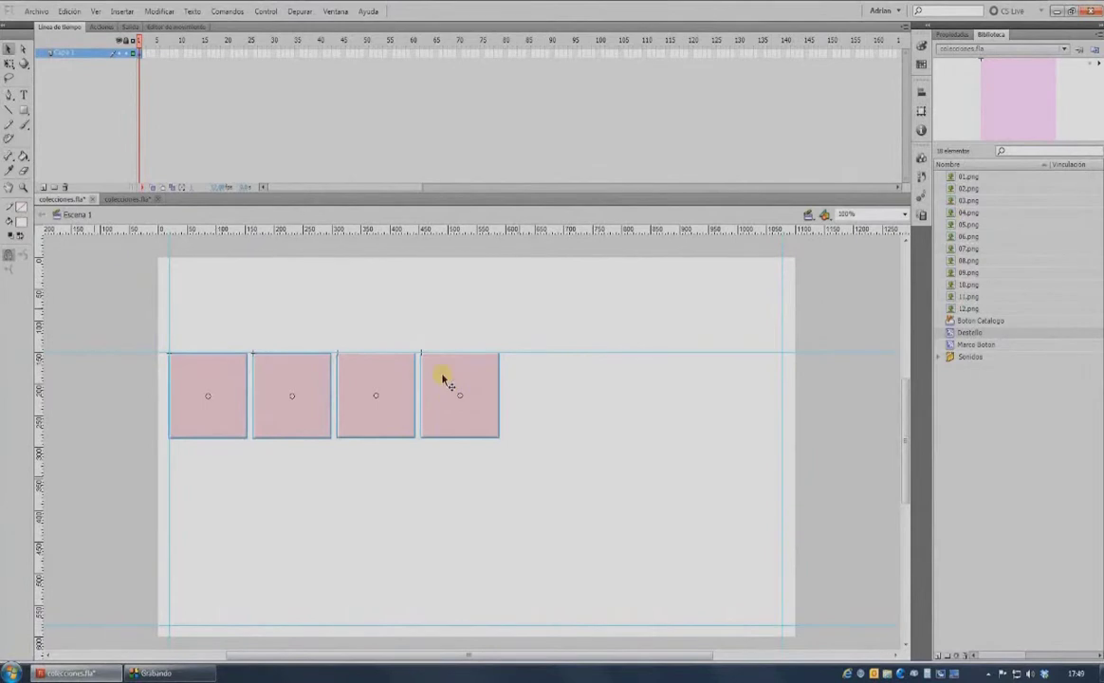
{"action": "left_click_drag", "start_coordinate": [442, 379], "coordinate": [439, 557]}
{"action": "left_click", "coordinate": [118, 300]}
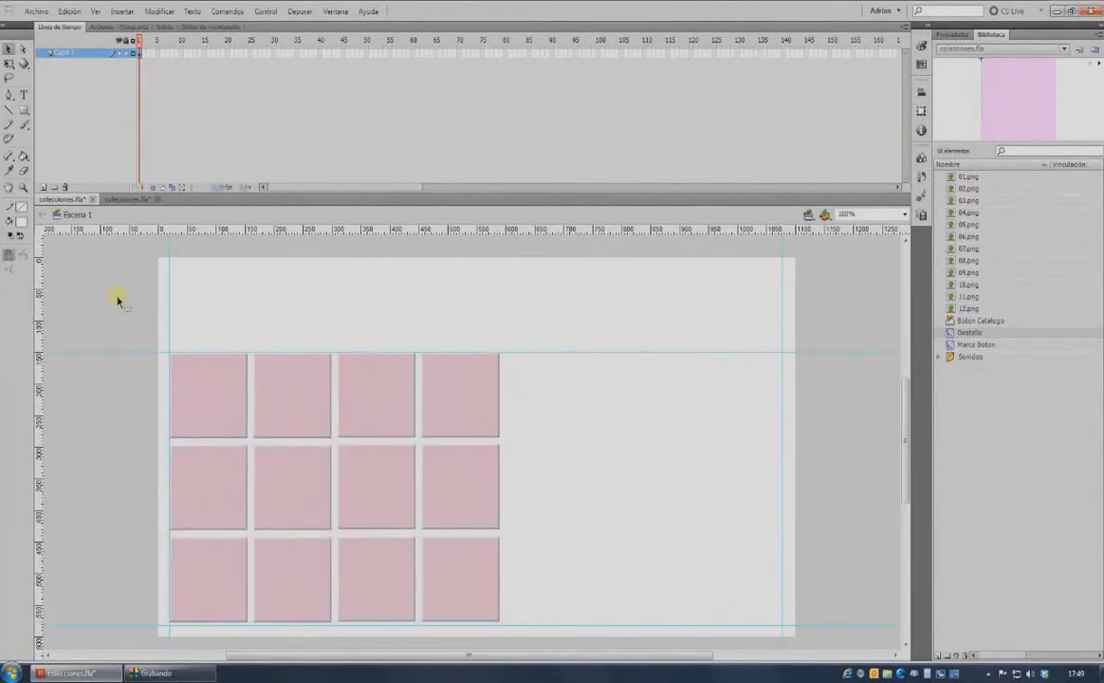
{"action": "key", "text": "ctrl+Return"}
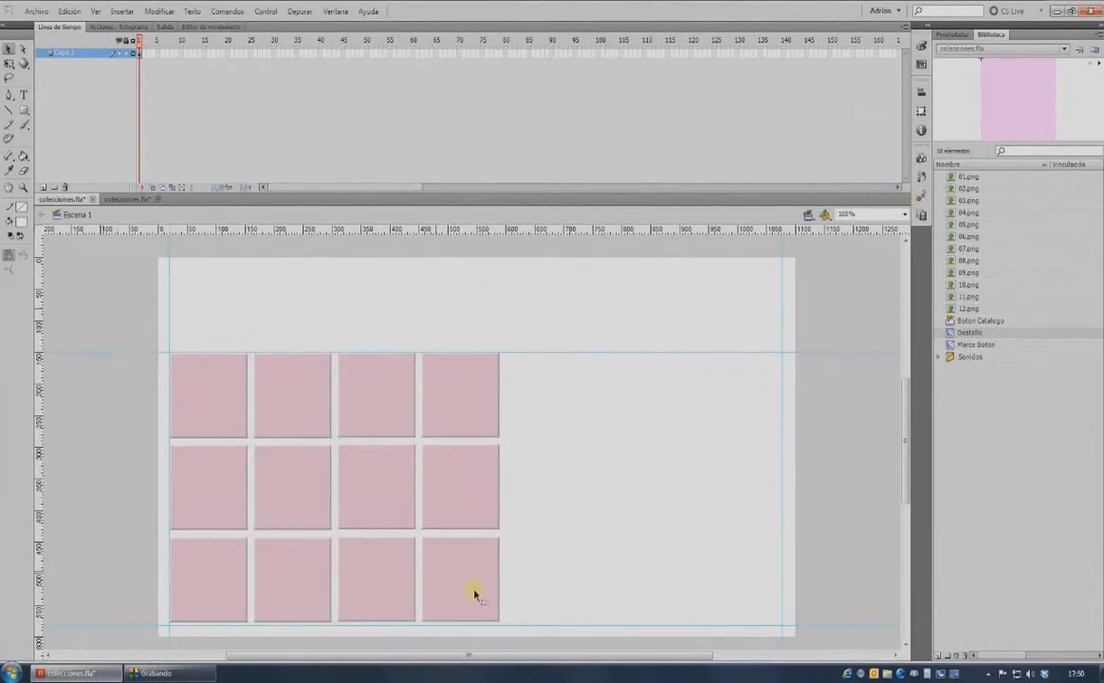
{"action": "left_click_drag", "start_coordinate": [503, 605], "coordinate": [98, 266]}
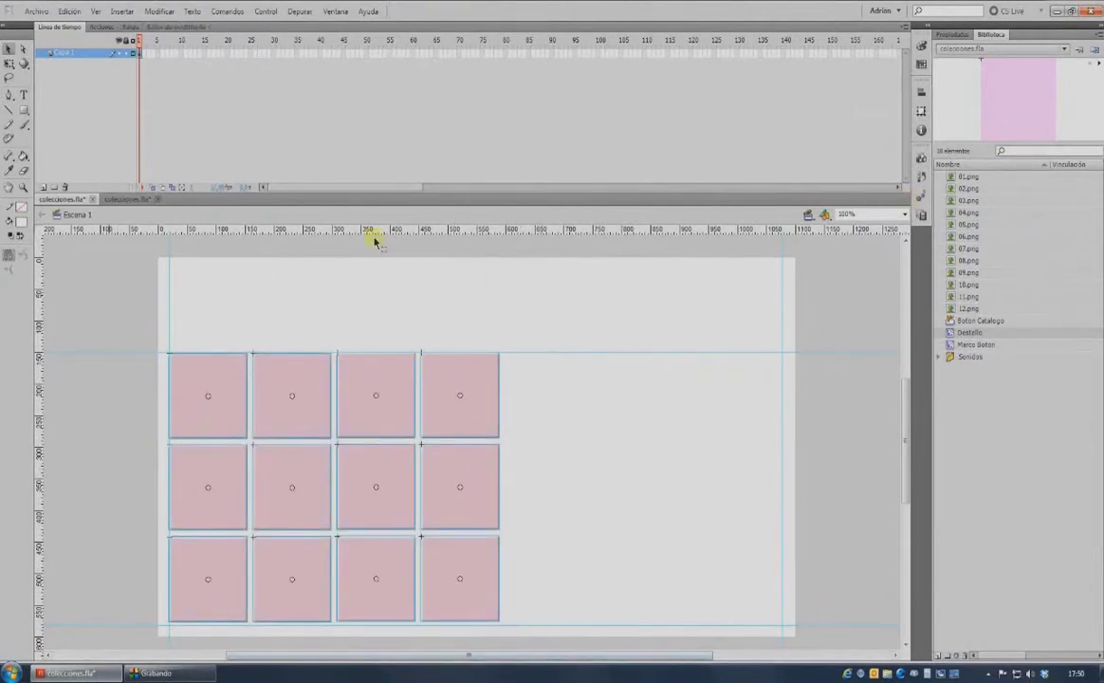
Convert the twelve squares with F8 into a movie clip symbol named Colección 2013.
{"action": "key", "text": "F8"}
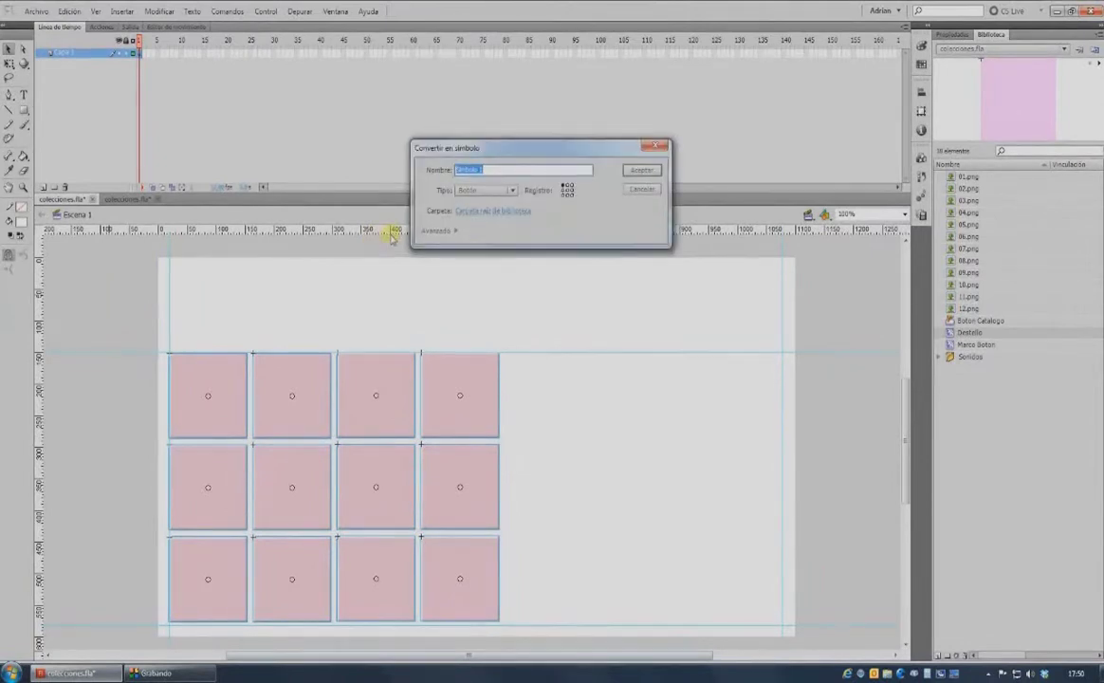
{"action": "type", "text": "Coleccion"}
{"action": "left_click", "coordinate": [466, 190]}
{"action": "left_click", "coordinate": [476, 203]}
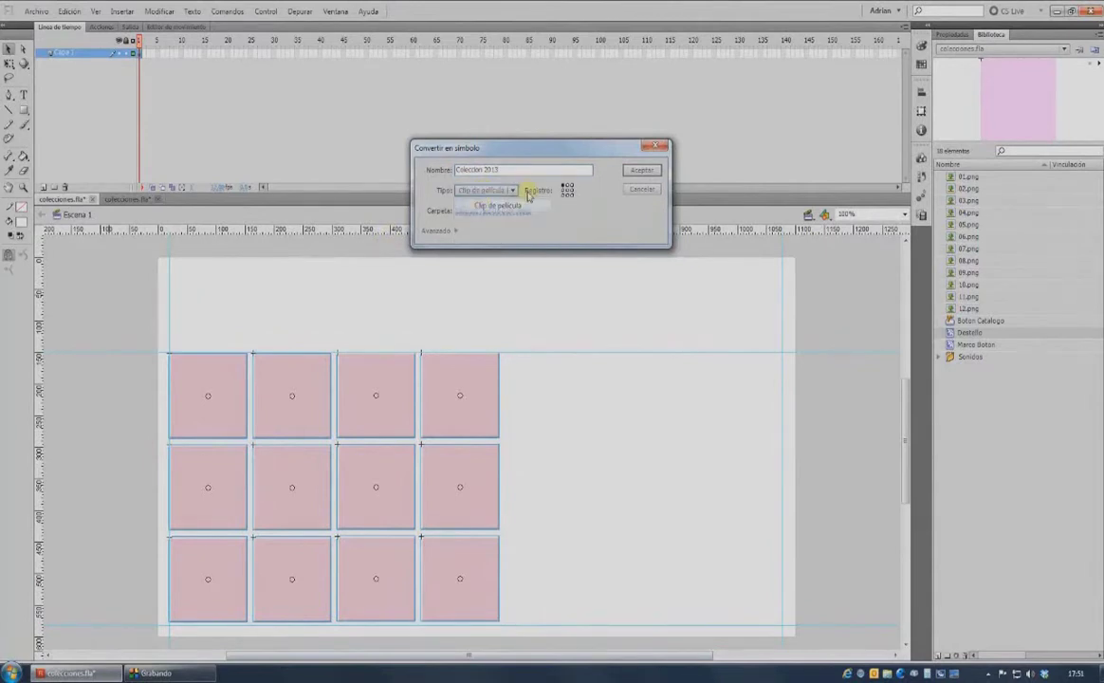
{"action": "left_click", "coordinate": [642, 171]}
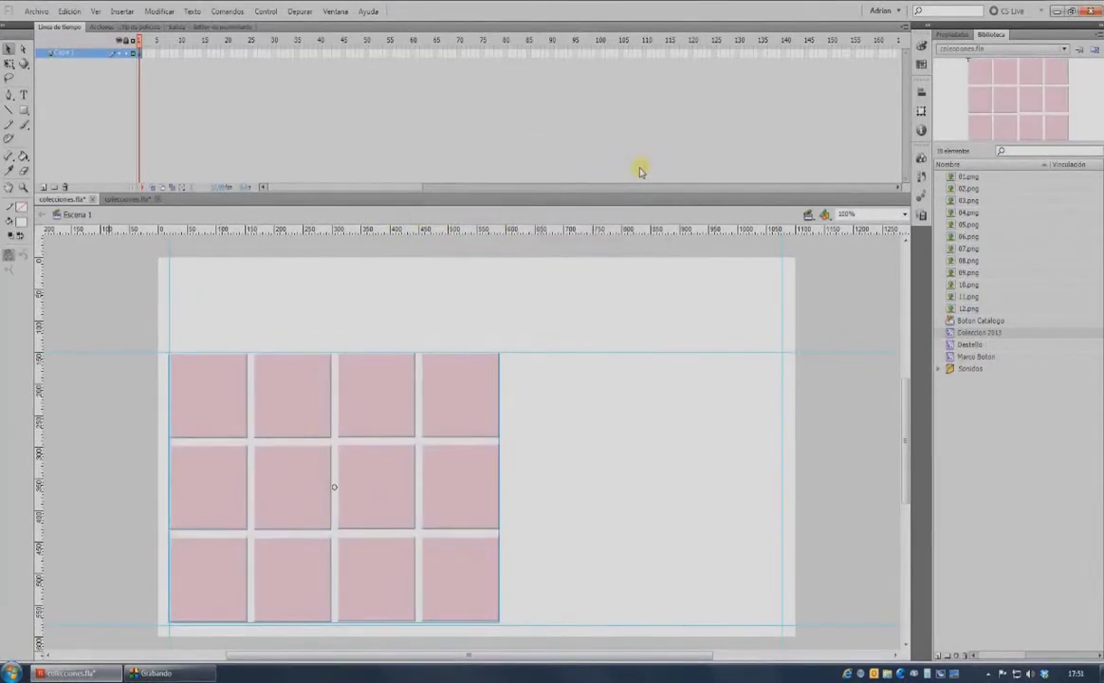
{"action": "key", "text": "ctrl+F3"}
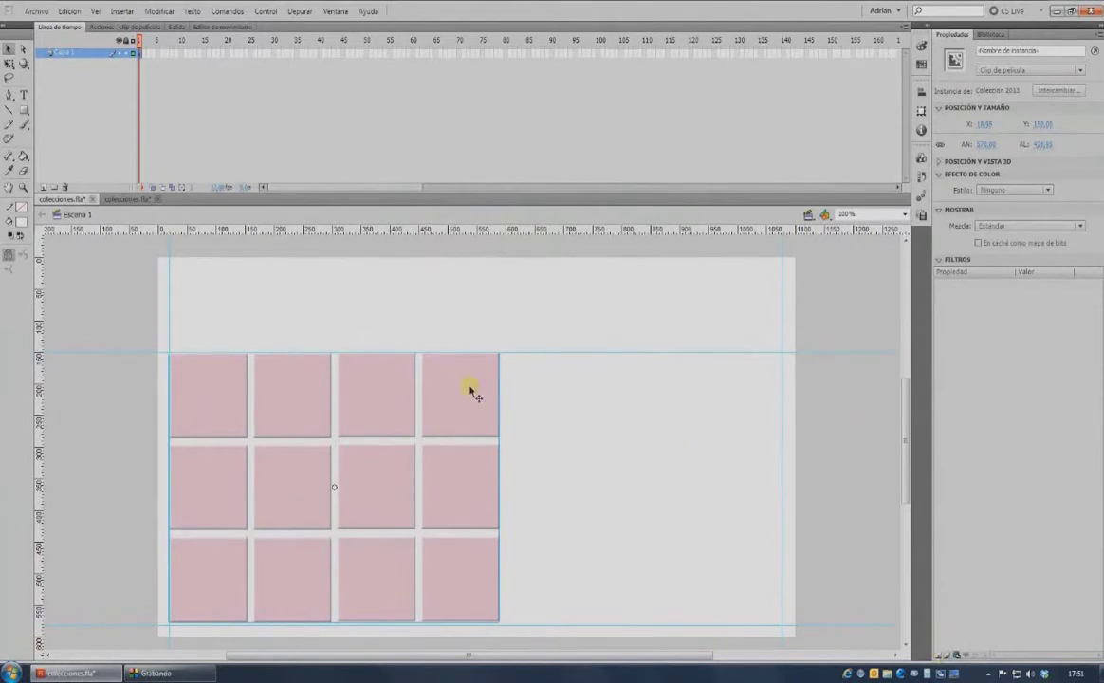
Add a Sombra filter to the grid clip with Intensidad 60 and Calidad Alta.
{"action": "left_click", "coordinate": [942, 655]}
{"action": "left_click", "coordinate": [977, 548]}
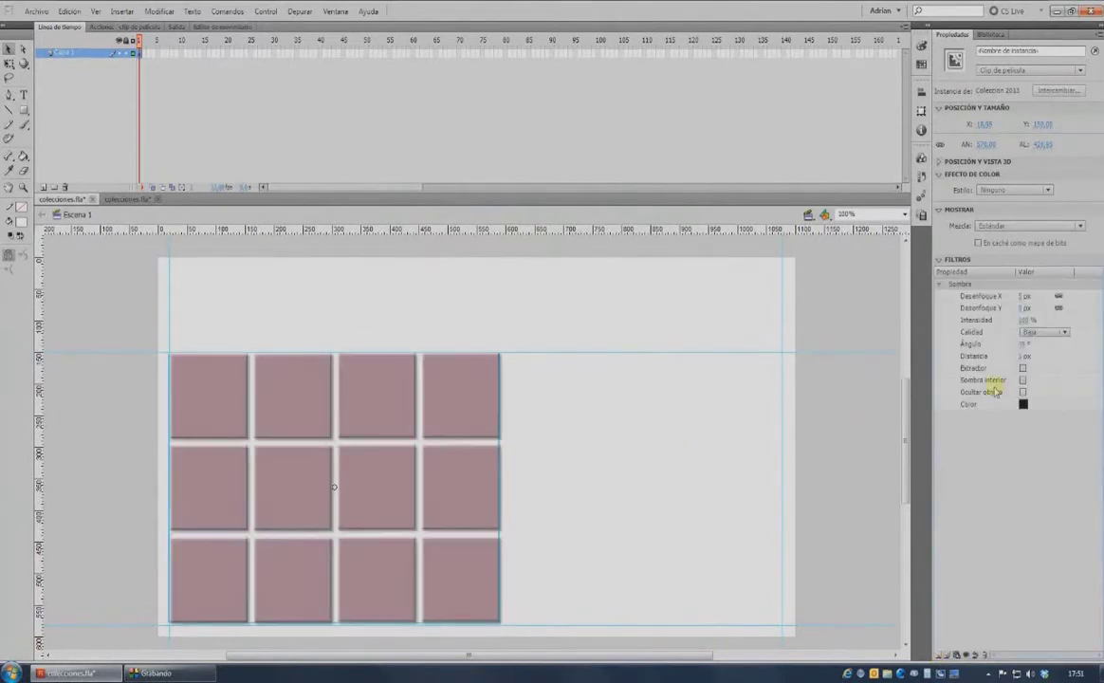
{"action": "left_click", "coordinate": [1024, 320]}
{"action": "type", "text": "60"}
{"action": "left_click", "coordinate": [1044, 332]}
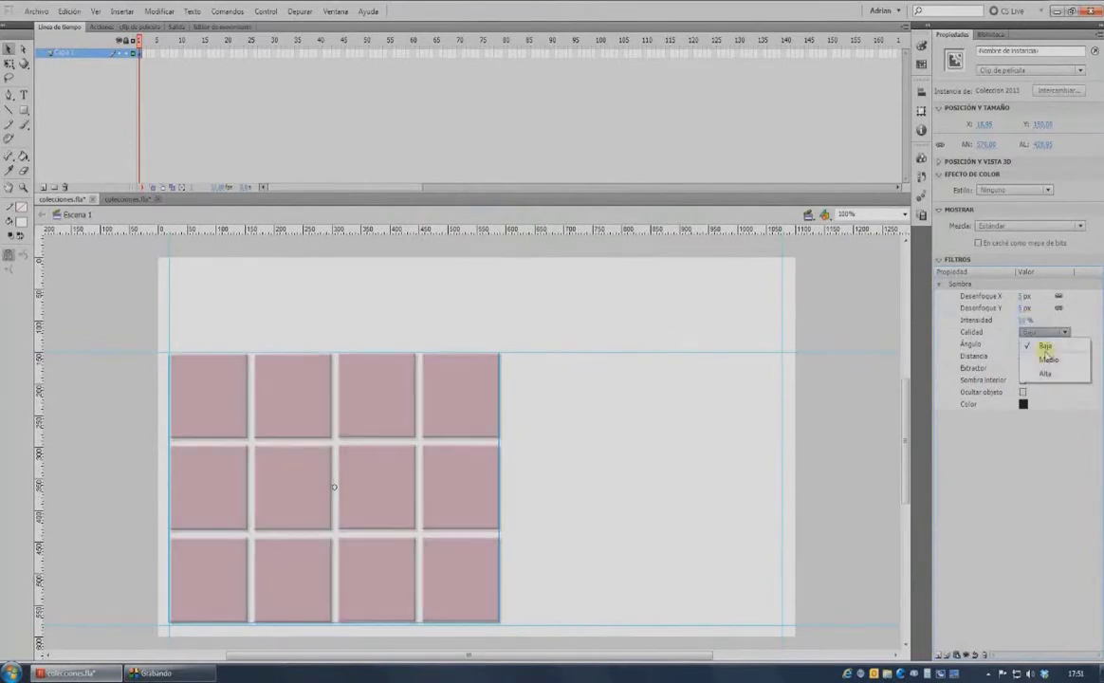
{"action": "left_click", "coordinate": [1046, 374]}
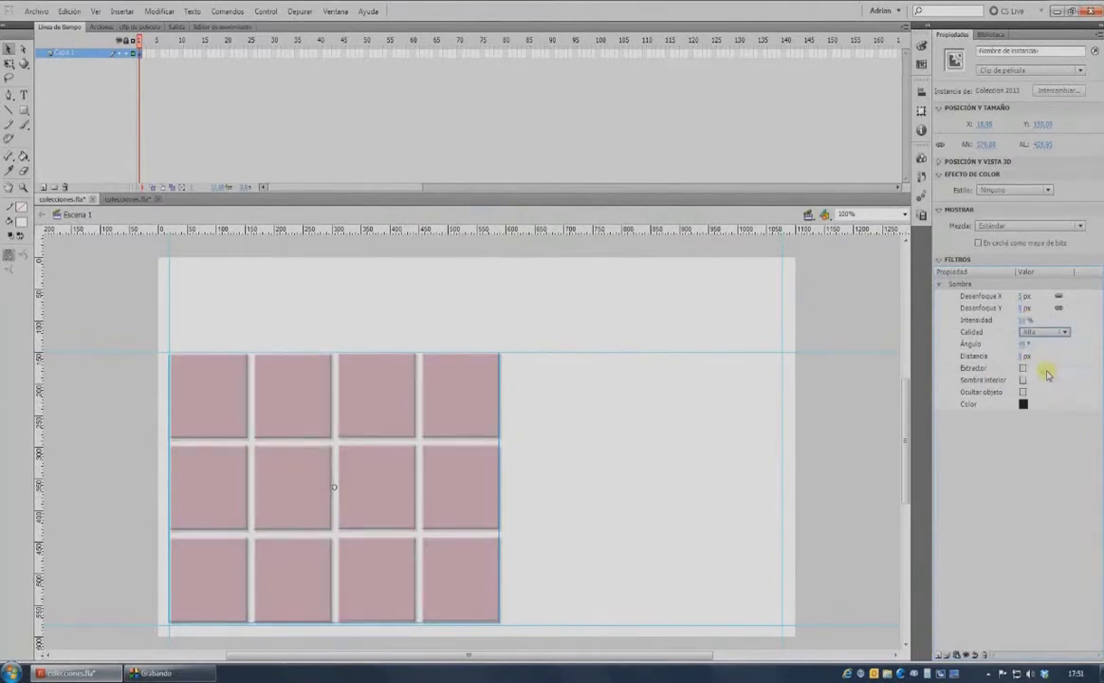
{"action": "left_click", "coordinate": [870, 270]}
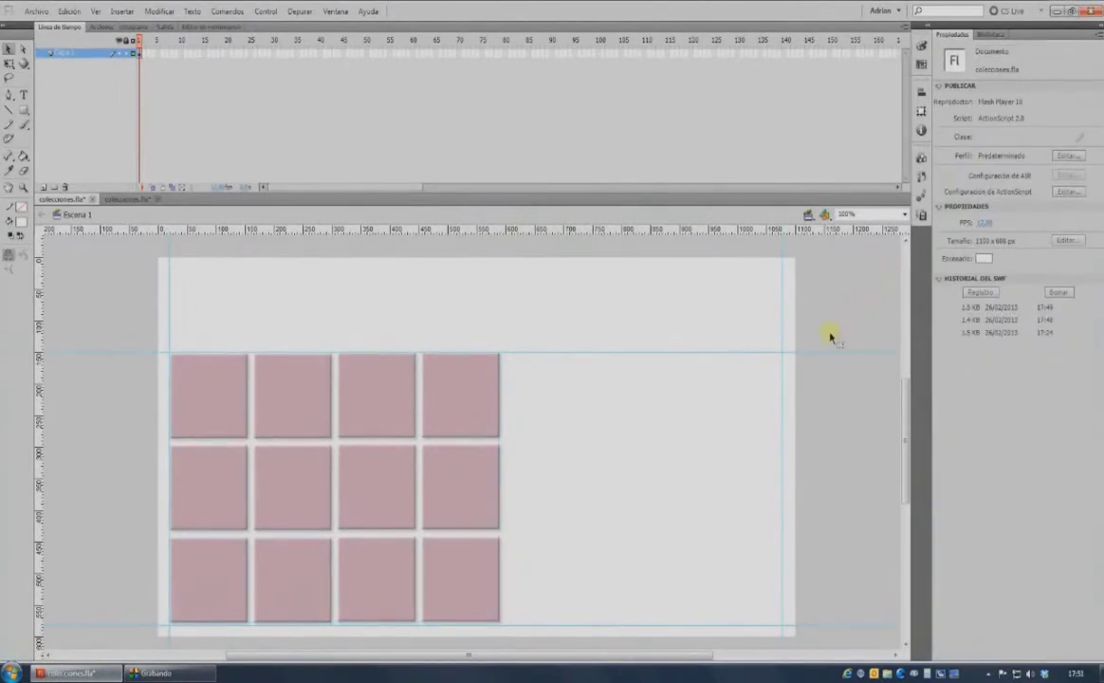
Edit Colección 2013 and rename its squares layer to 'Botones catalogo'.
{"action": "double_click", "coordinate": [456, 389]}
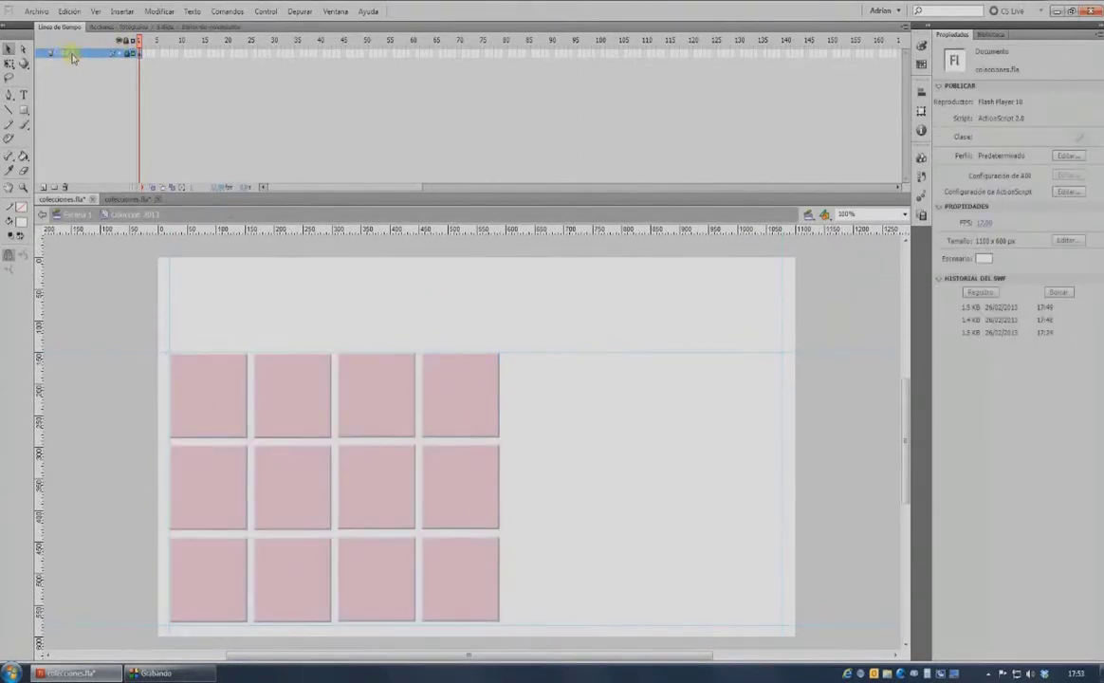
{"action": "double_click", "coordinate": [68, 54]}
{"action": "type", "text": "fitones catalogo"}
{"action": "key", "text": "Return"}
Add a new layer above it named 'Miniaturas'.
{"action": "left_click", "coordinate": [43, 187]}
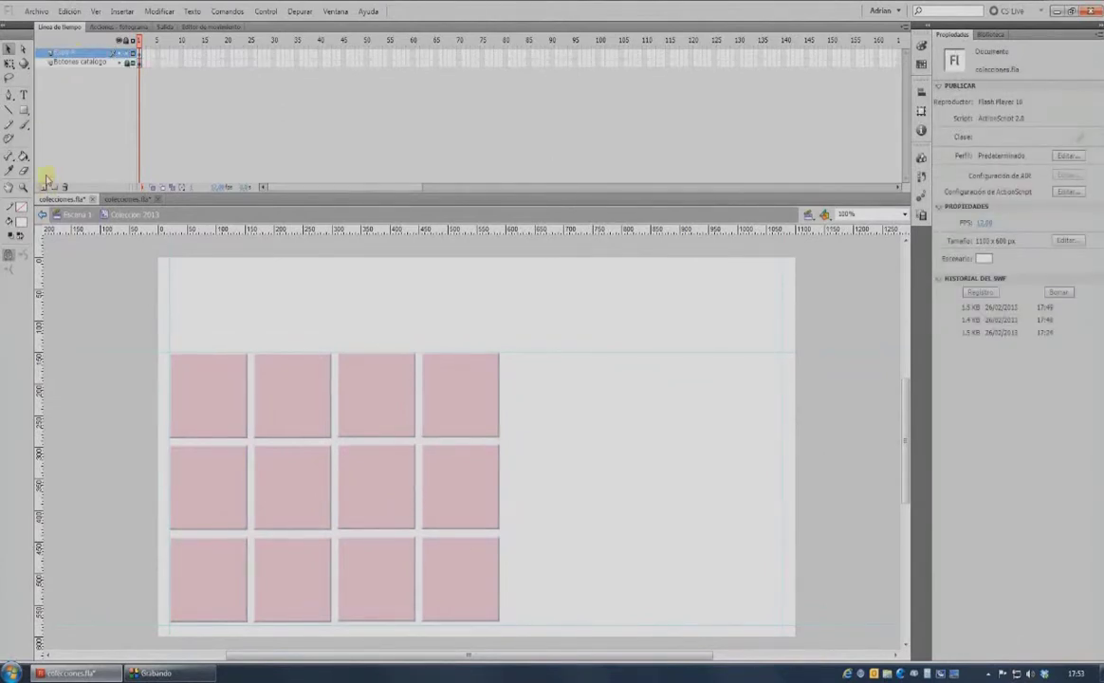
{"action": "double_click", "coordinate": [59, 53]}
{"action": "type", "text": "Ti"}
{"action": "key", "text": "Return"}
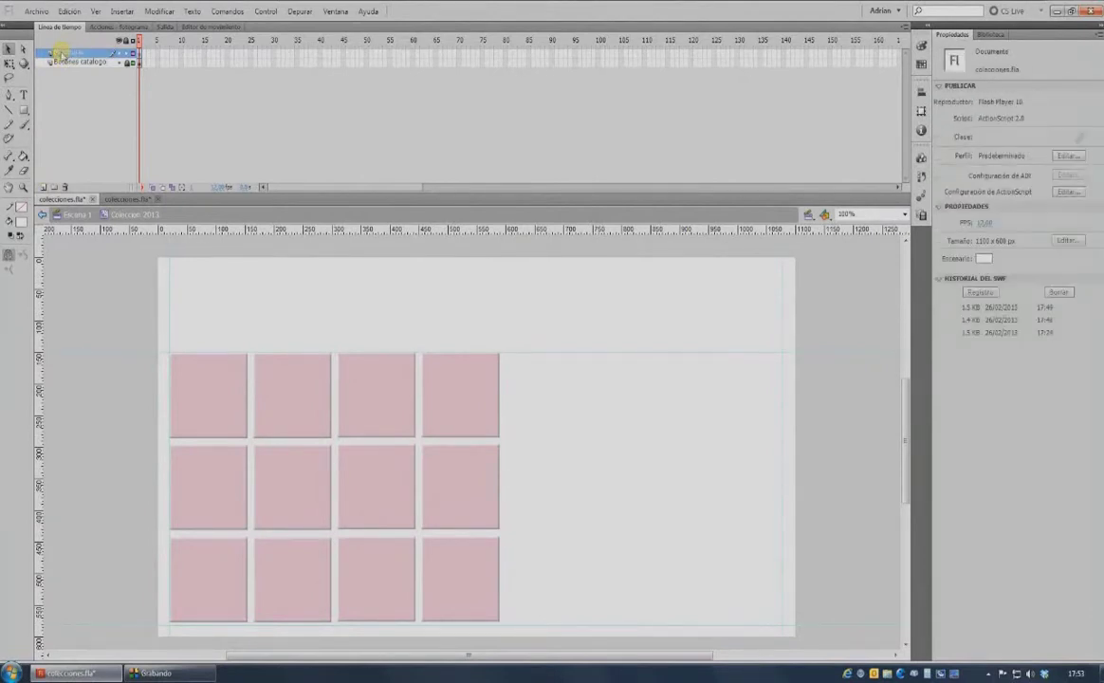
{"action": "left_click", "coordinate": [992, 34]}
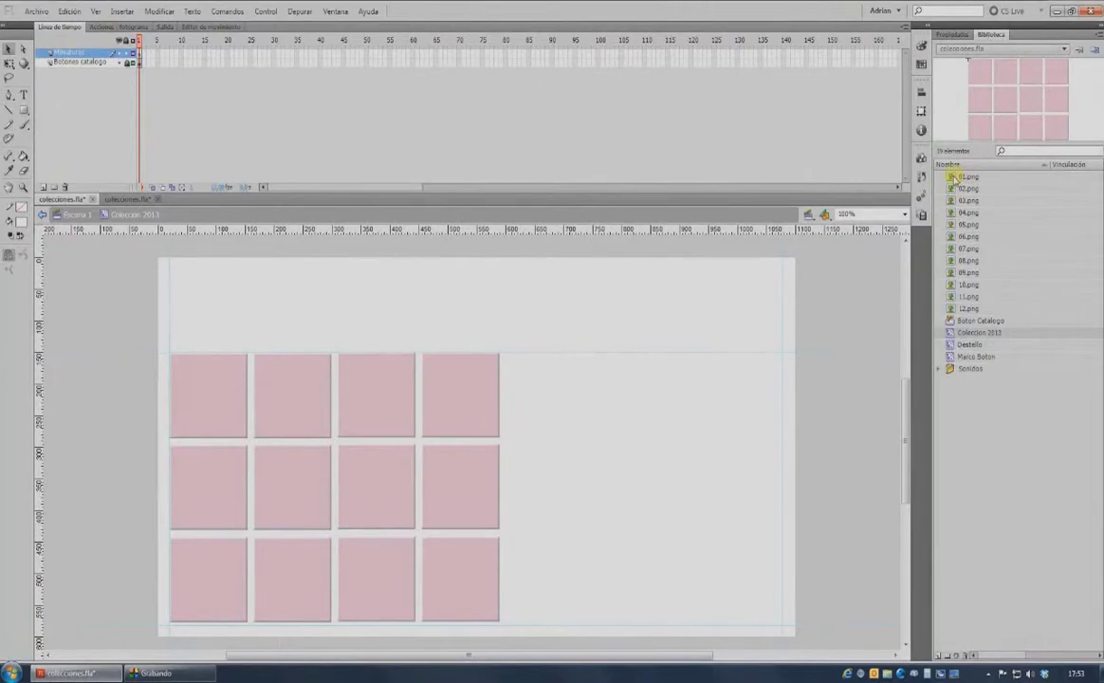
Place 01.png on the stage and shrink it to thumbnail size with height 13.
{"action": "left_click_drag", "start_coordinate": [960, 179], "coordinate": [277, 508]}
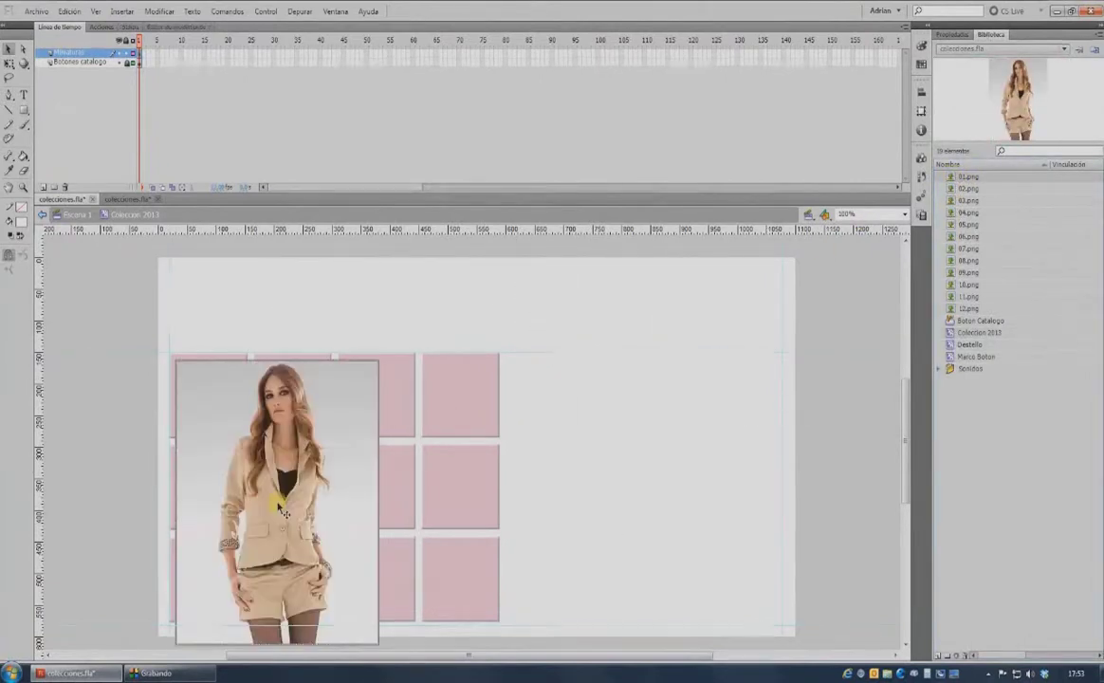
{"action": "left_click", "coordinate": [951, 34]}
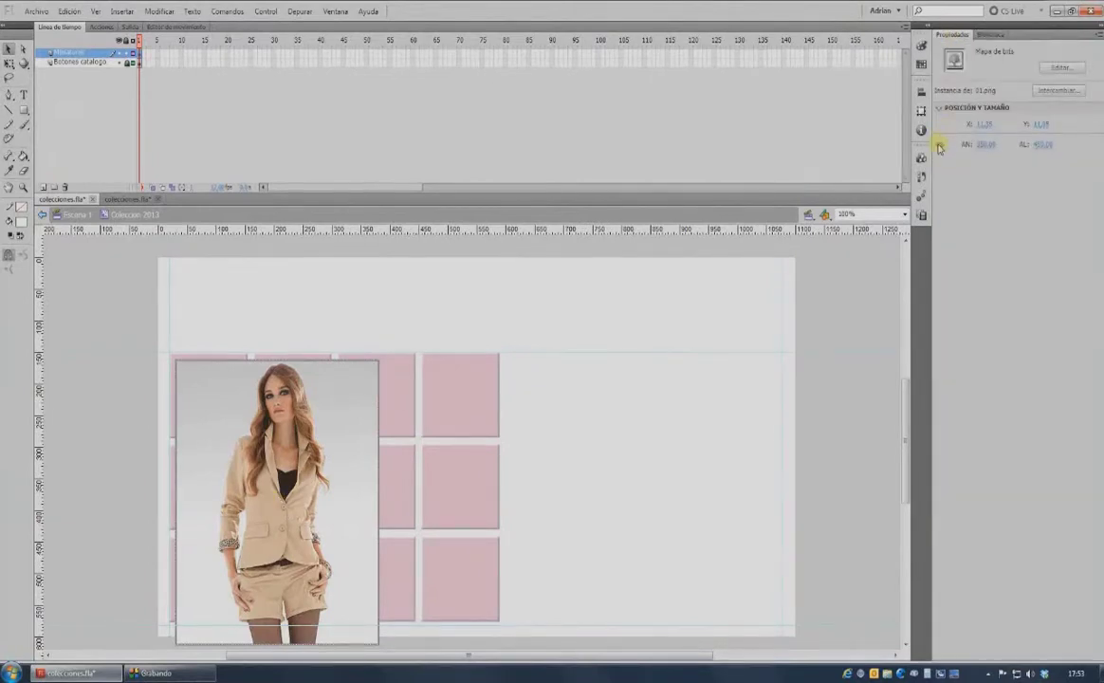
{"action": "left_click", "coordinate": [1039, 145]}
{"action": "type", "text": "13"}
{"action": "key", "text": "Return"}
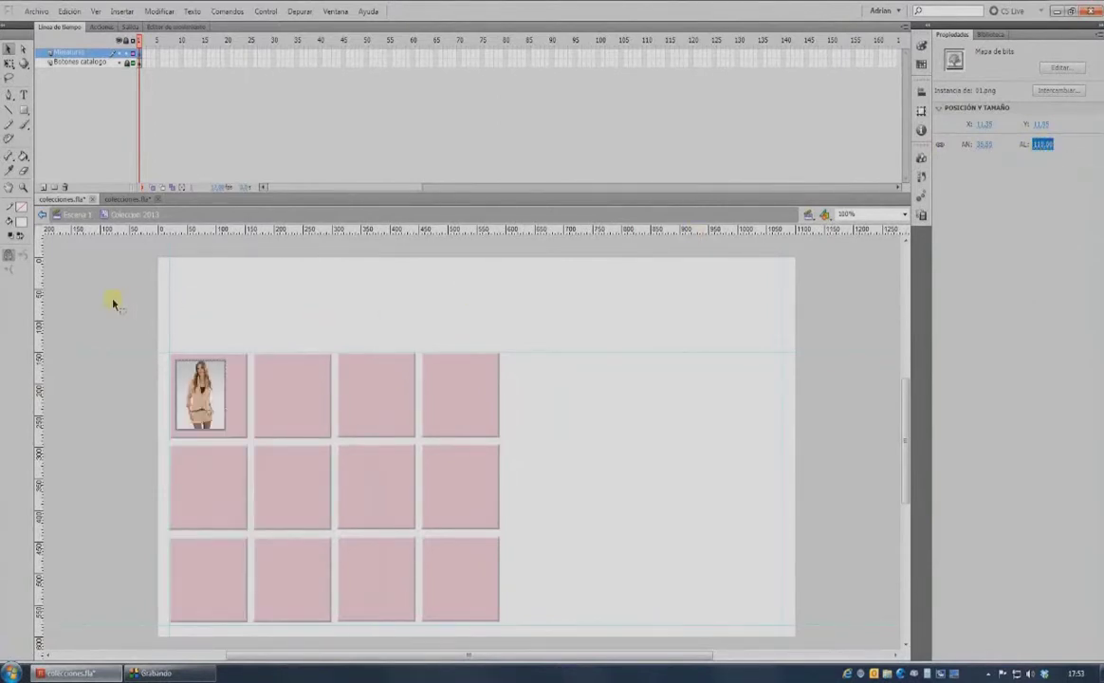
{"action": "left_click", "coordinate": [216, 318]}
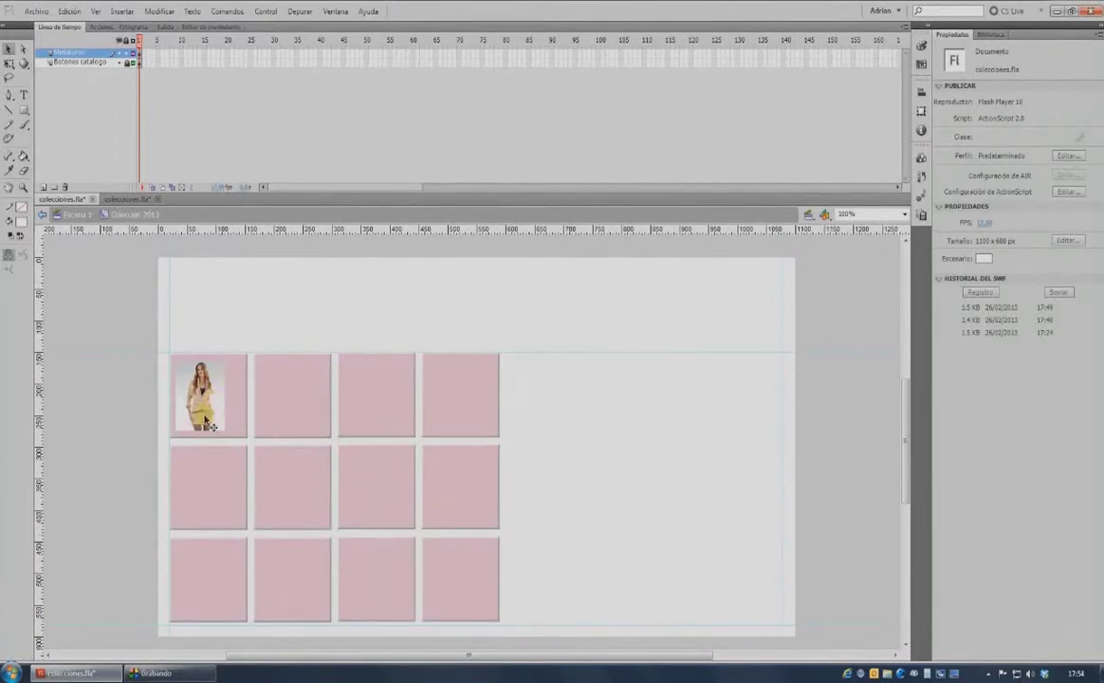
Copy the thumbnail along the top row and duplicate it into rows two and three.
{"action": "left_click_drag", "start_coordinate": [214, 416], "coordinate": [453, 405]}
{"action": "key", "text": "ctrl+a"}
{"action": "left_click_drag", "start_coordinate": [200, 398], "coordinate": [202, 567]}
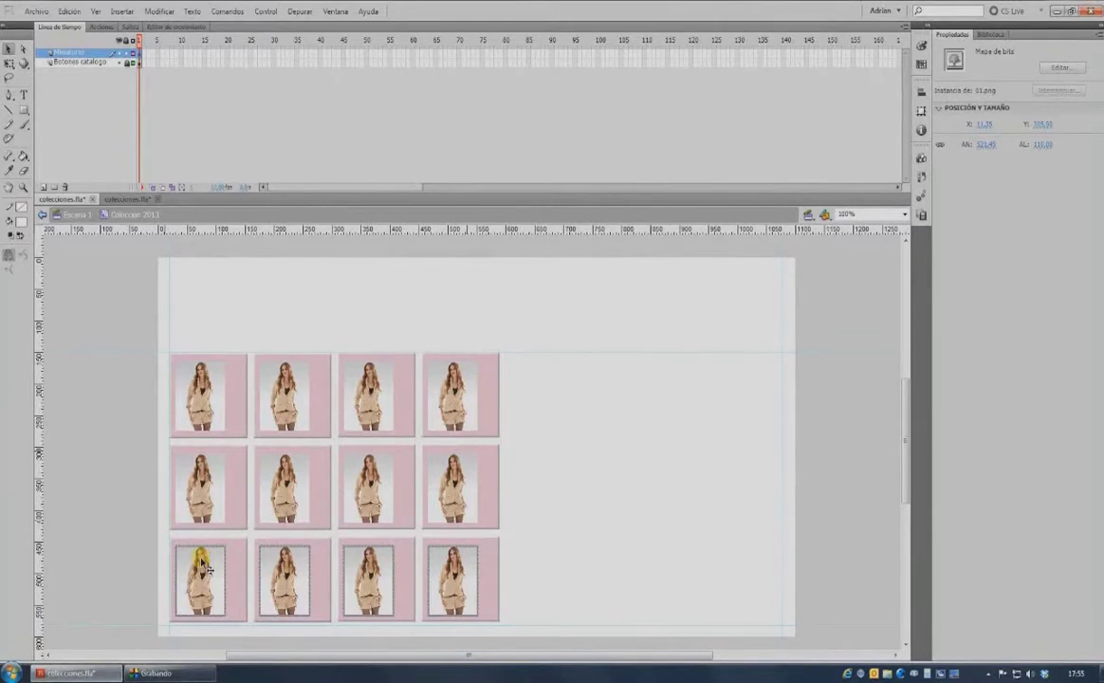
Swap the second thumbnail's bitmap from 01.png to 02.png.
{"action": "left_click", "coordinate": [293, 323]}
{"action": "left_click", "coordinate": [284, 378]}
{"action": "right_click", "coordinate": [285, 377]}
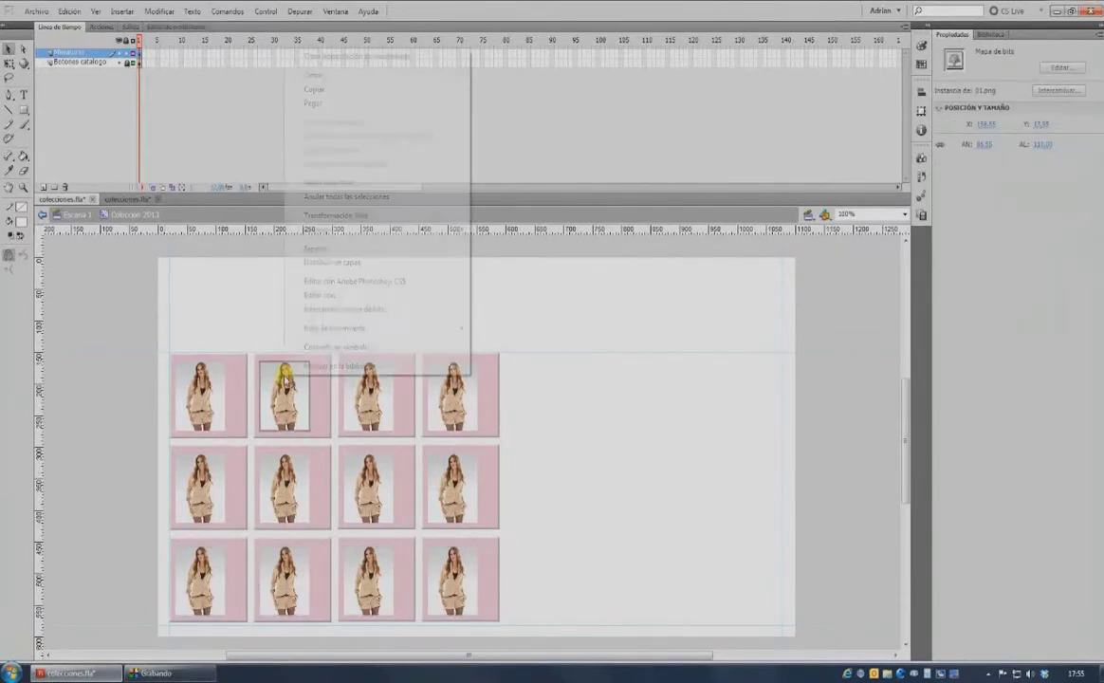
{"action": "left_click", "coordinate": [326, 314]}
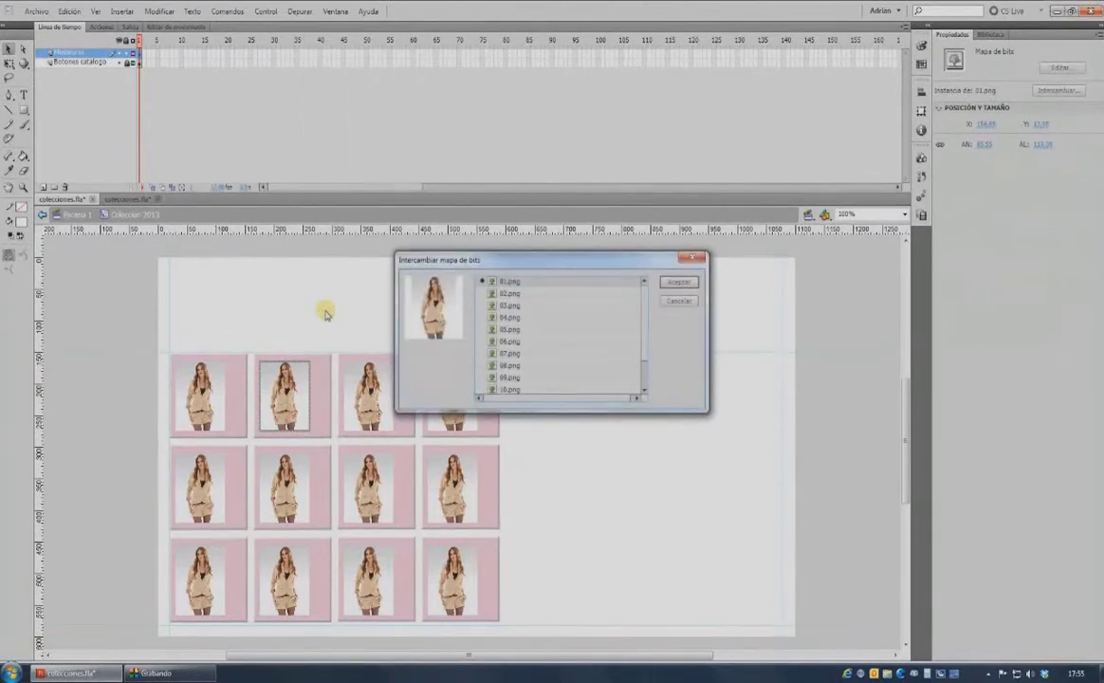
{"action": "left_click", "coordinate": [510, 294]}
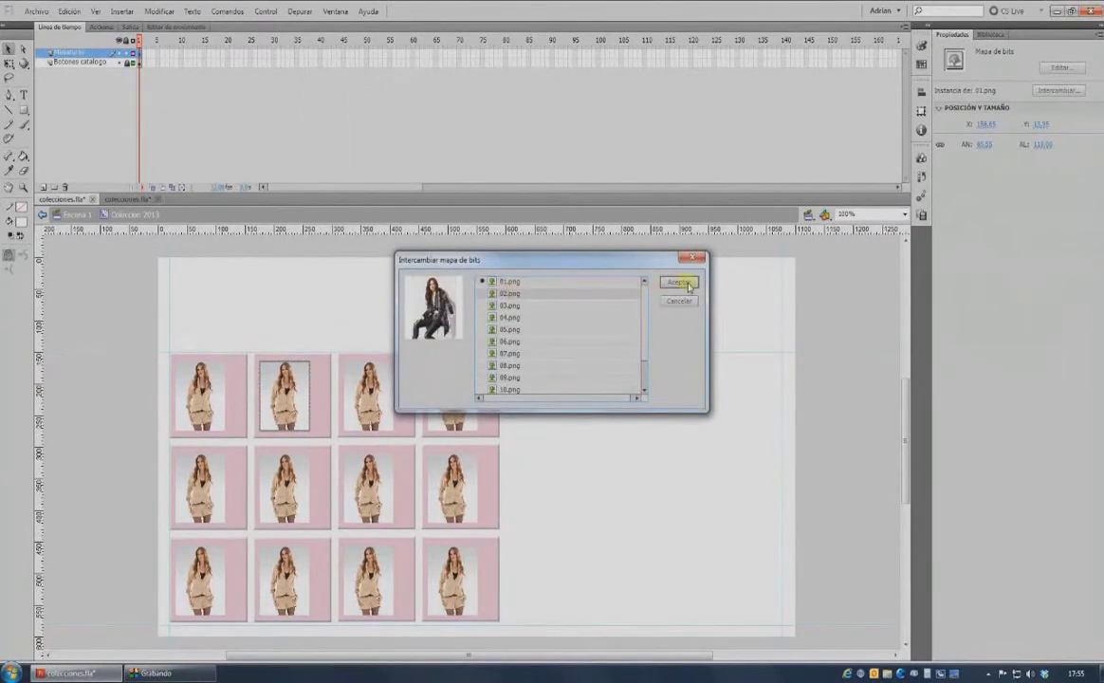
{"action": "left_click", "coordinate": [687, 284]}
Start swapping the third thumbnail's bitmap via Intercambiar mapa de bits.
{"action": "left_click", "coordinate": [383, 391]}
{"action": "right_click", "coordinate": [376, 381]}
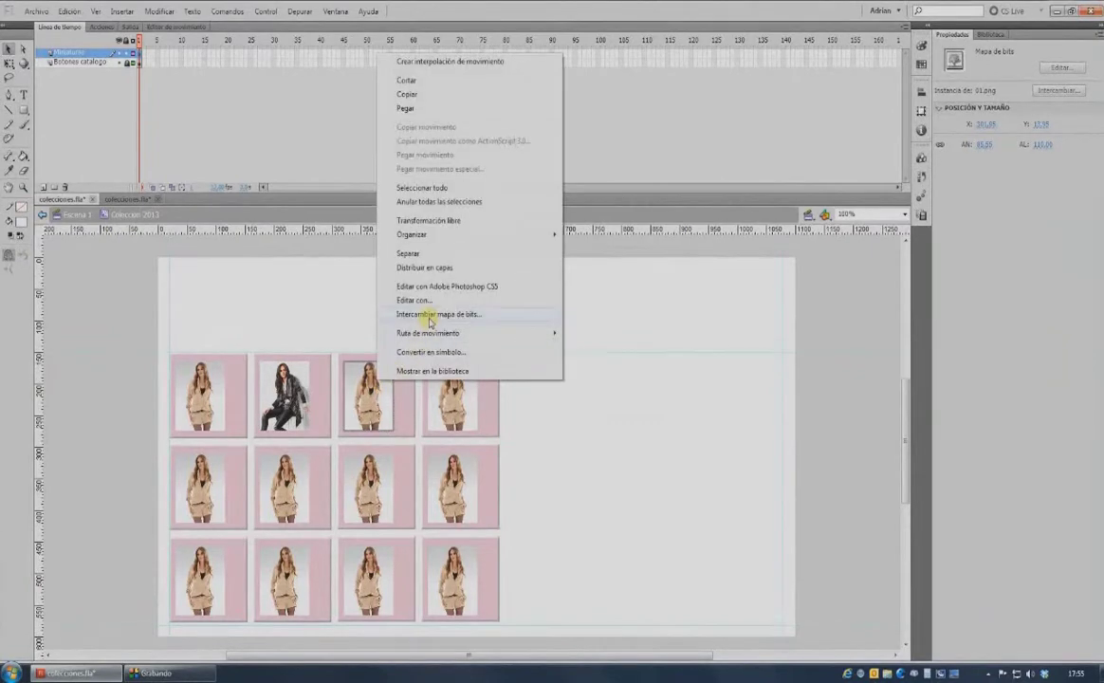
{"action": "left_click", "coordinate": [429, 314]}
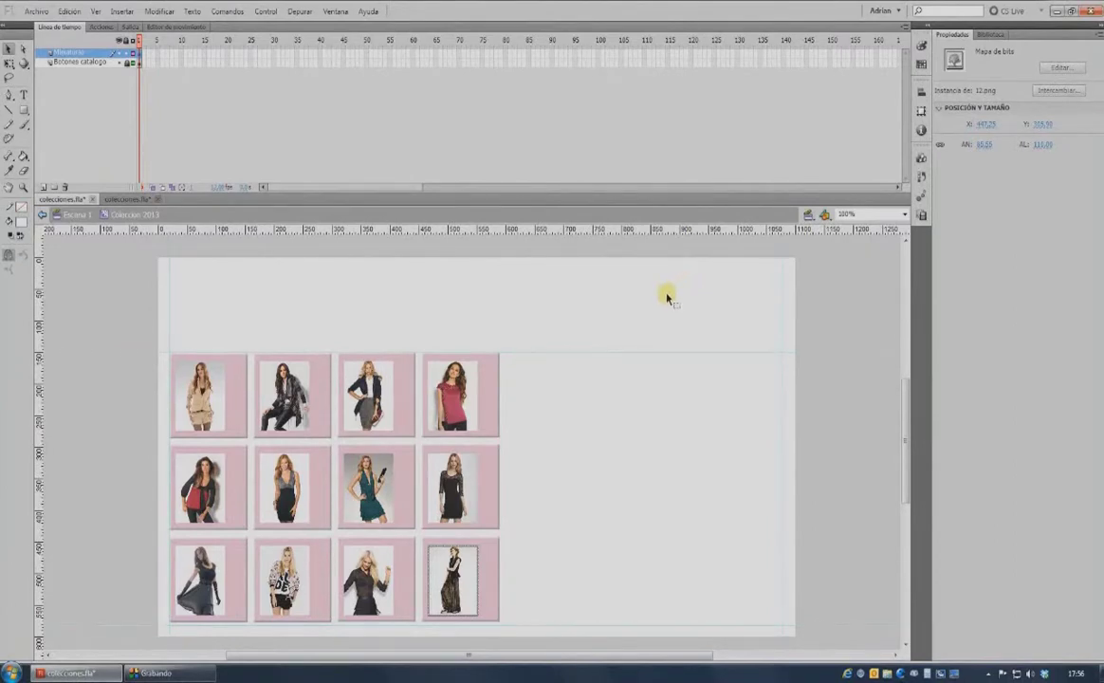
Add a new layer named 'Fotos' above Miniaturas.
{"action": "left_click", "coordinate": [114, 52]}
{"action": "left_click", "coordinate": [42, 187]}
{"action": "double_click", "coordinate": [59, 54]}
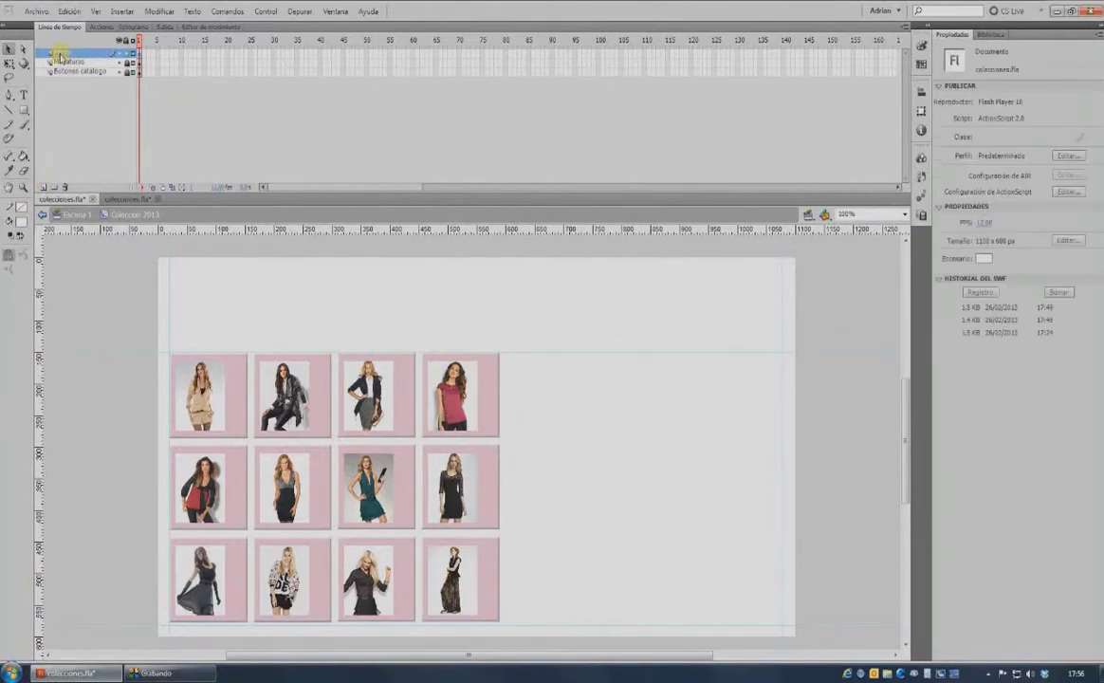
{"action": "type", "text": "Fotos"}
{"action": "left_click", "coordinate": [275, 63]}
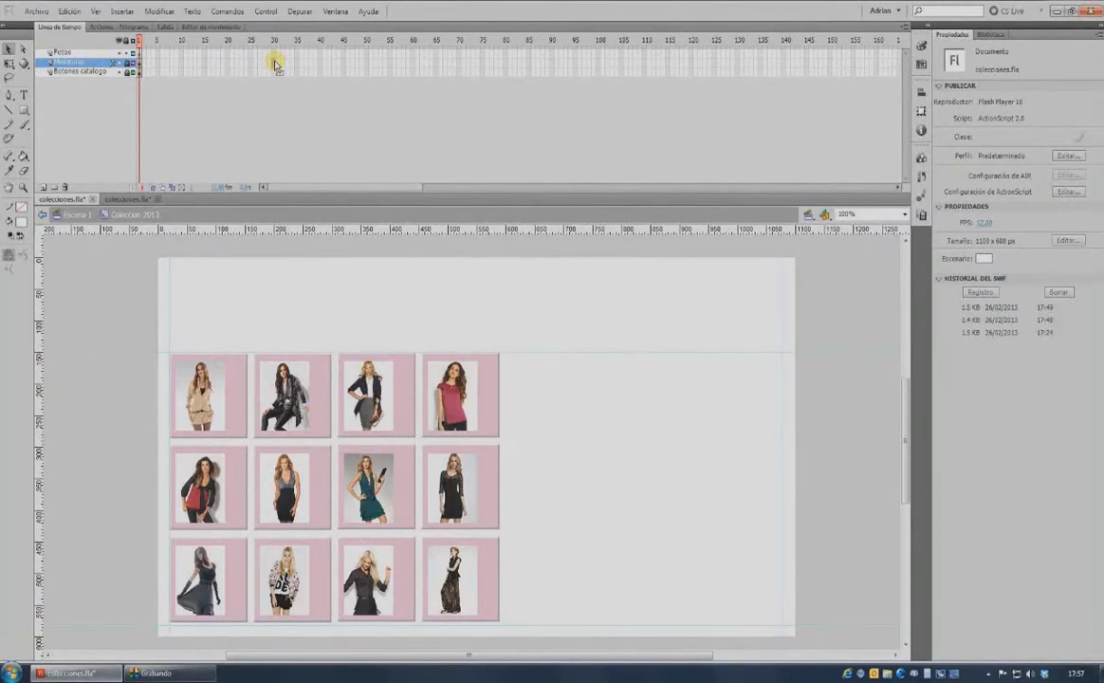
Extend Miniaturas and Botones catalogo to frame 30, then go to frame 11 on Fotos.
{"action": "key", "text": "F5"}
{"action": "left_click", "coordinate": [275, 73]}
{"action": "key", "text": "F5"}
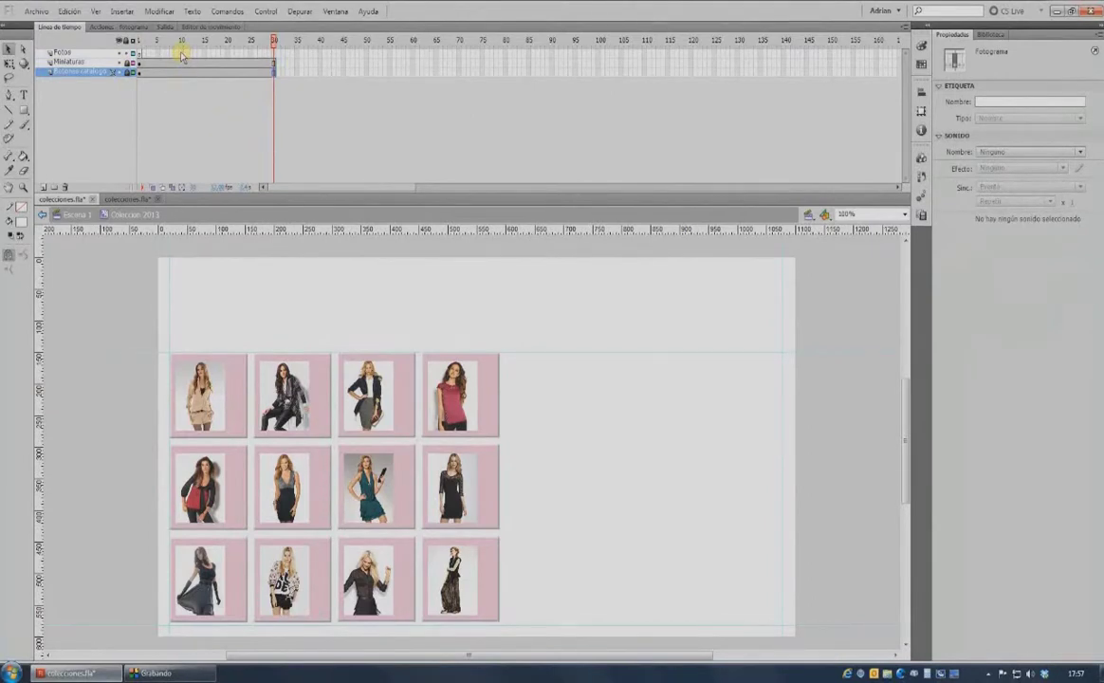
{"action": "left_click", "coordinate": [181, 52]}
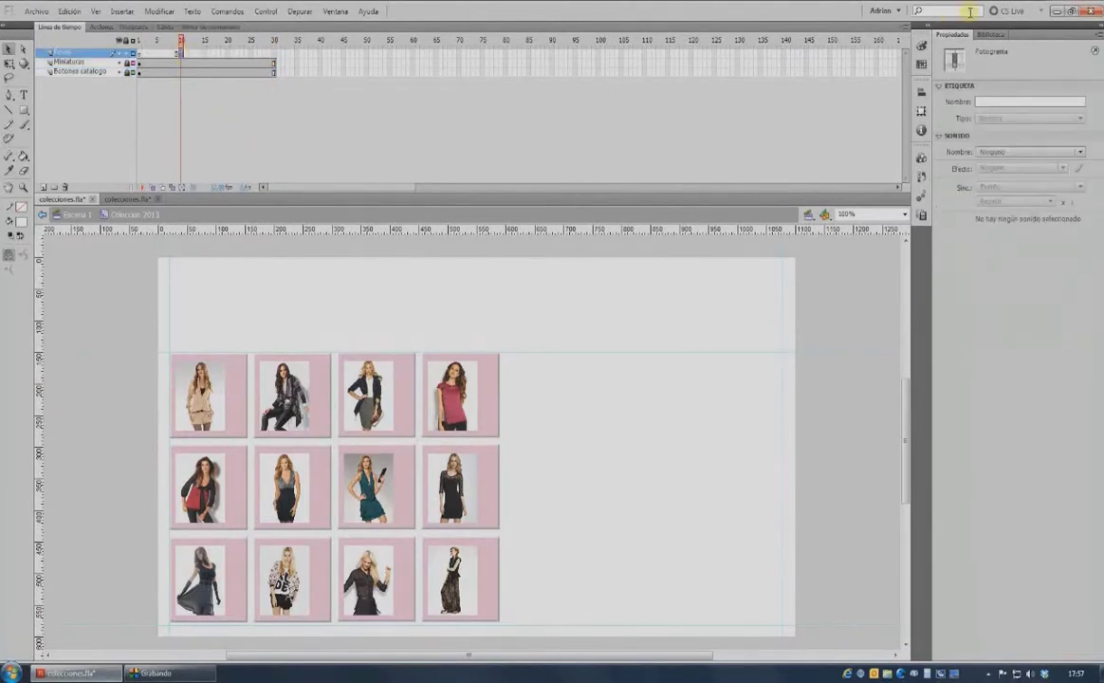
Place the large 01.png photo beside the grid on the Fotos layer and extend its frames.
{"action": "left_click", "coordinate": [989, 34]}
{"action": "left_click_drag", "start_coordinate": [970, 178], "coordinate": [681, 489]}
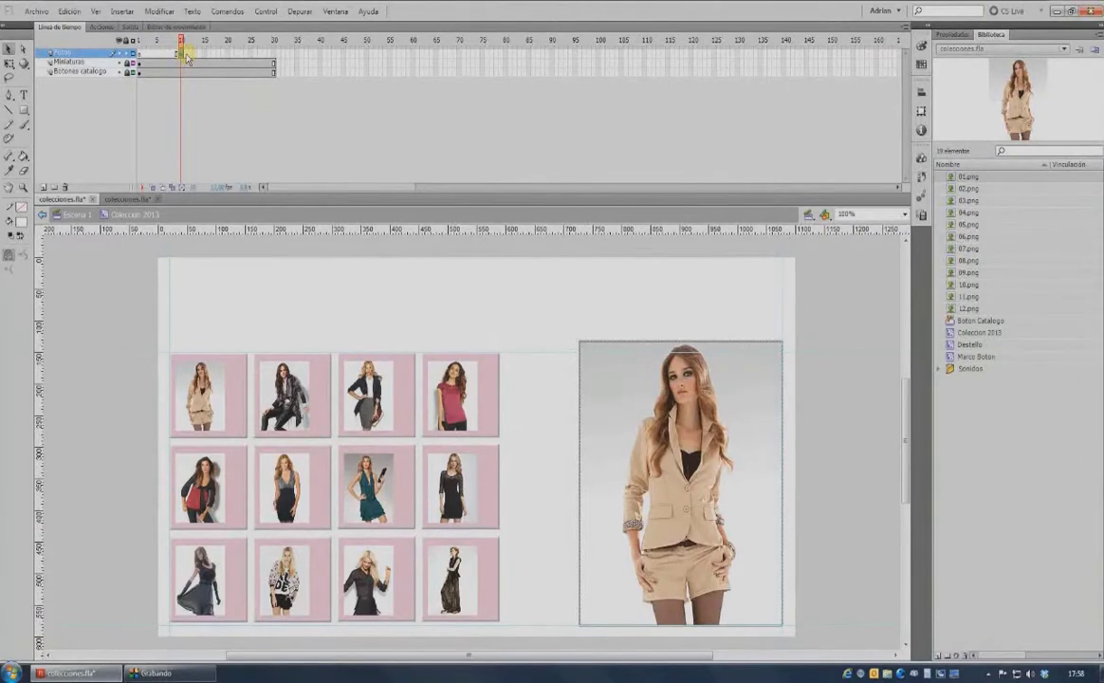
{"action": "key", "text": "F5"}
{"action": "key", "text": "F5"}
{"action": "key", "text": "F5"}
{"action": "key", "text": "F5"}
{"action": "key", "text": "F5"}
{"action": "key", "text": "F5"}
{"action": "key", "text": "F5"}
{"action": "key", "text": "F5"}
{"action": "key", "text": "F5"}
{"action": "key", "text": "F5"}
{"action": "key", "text": "F5"}
{"action": "key", "text": "F5"}
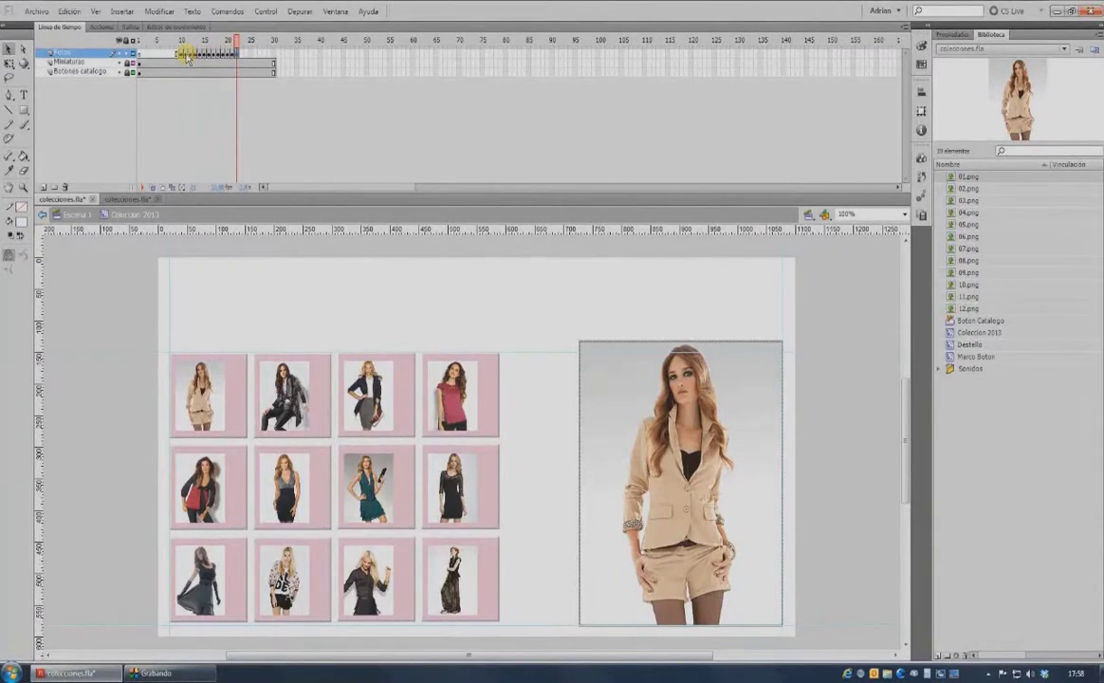
At the later Fotos frame, swap the large photo to 02.png, then check the earlier frame.
{"action": "left_click", "coordinate": [186, 54]}
{"action": "right_click", "coordinate": [644, 374]}
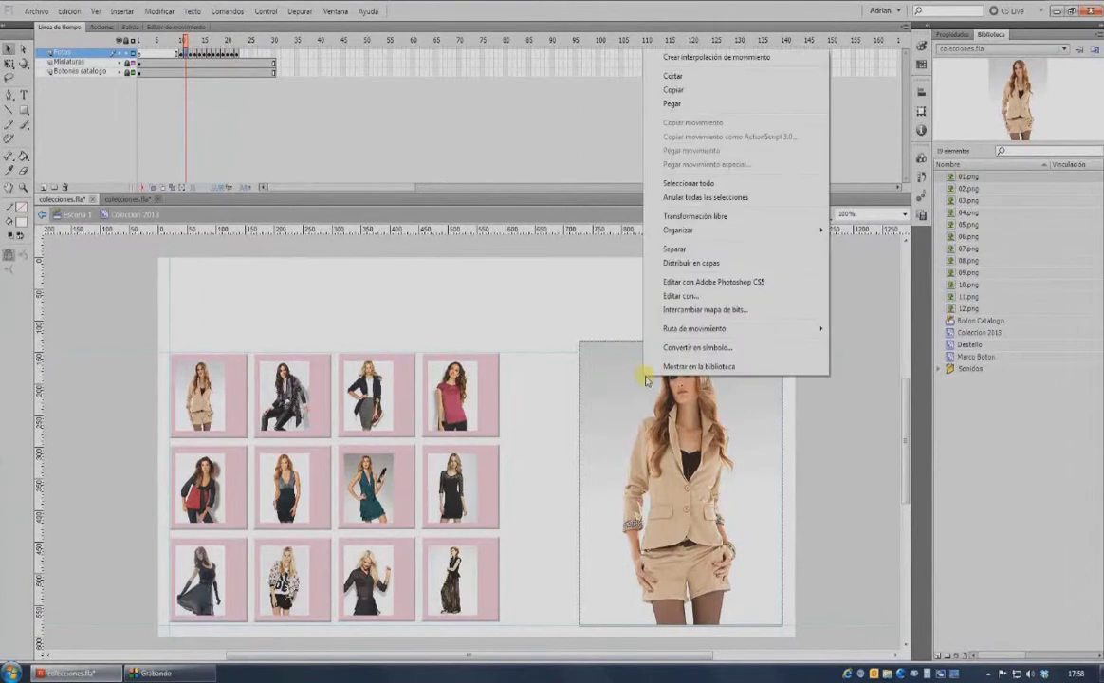
{"action": "left_click", "coordinate": [705, 309]}
{"action": "left_click", "coordinate": [462, 276]}
{"action": "left_click", "coordinate": [675, 277]}
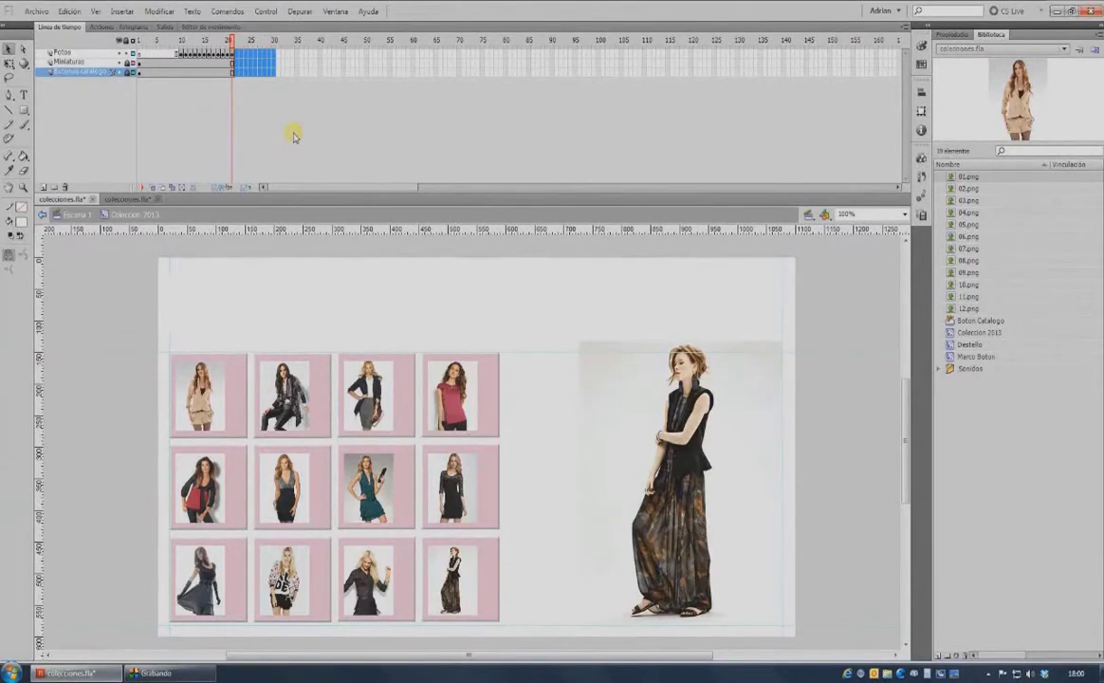
{"action": "left_click", "coordinate": [182, 57]}
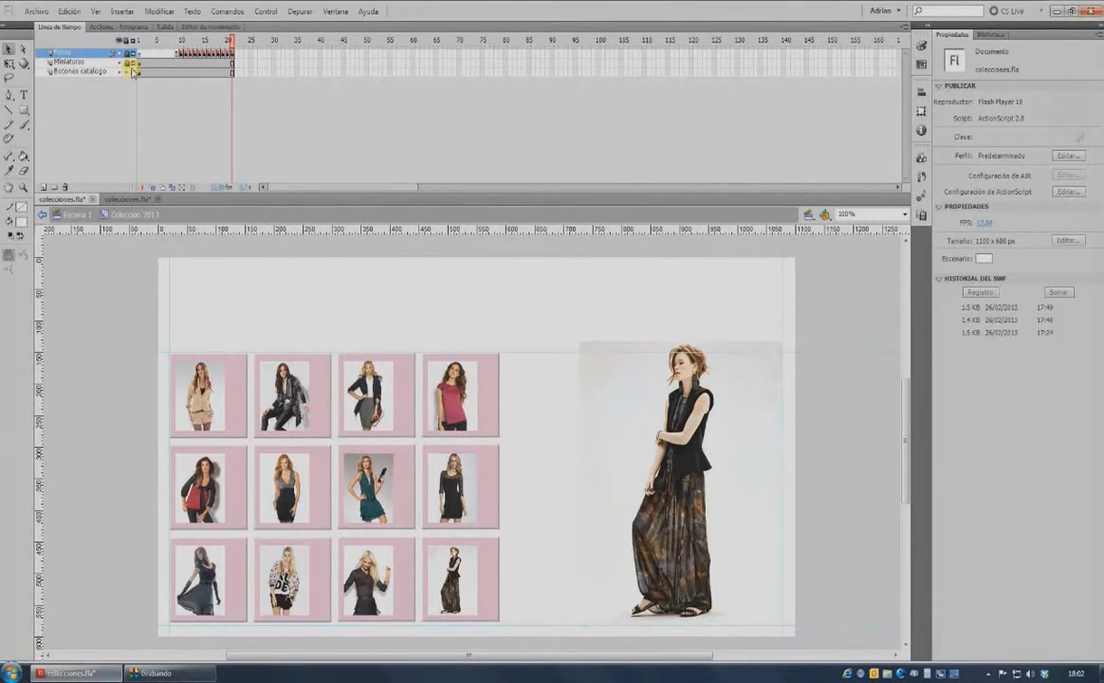
Give the first thumbnail a goto action, Ir a y detener, targeting frame label 01.
{"action": "left_click", "coordinate": [238, 395]}
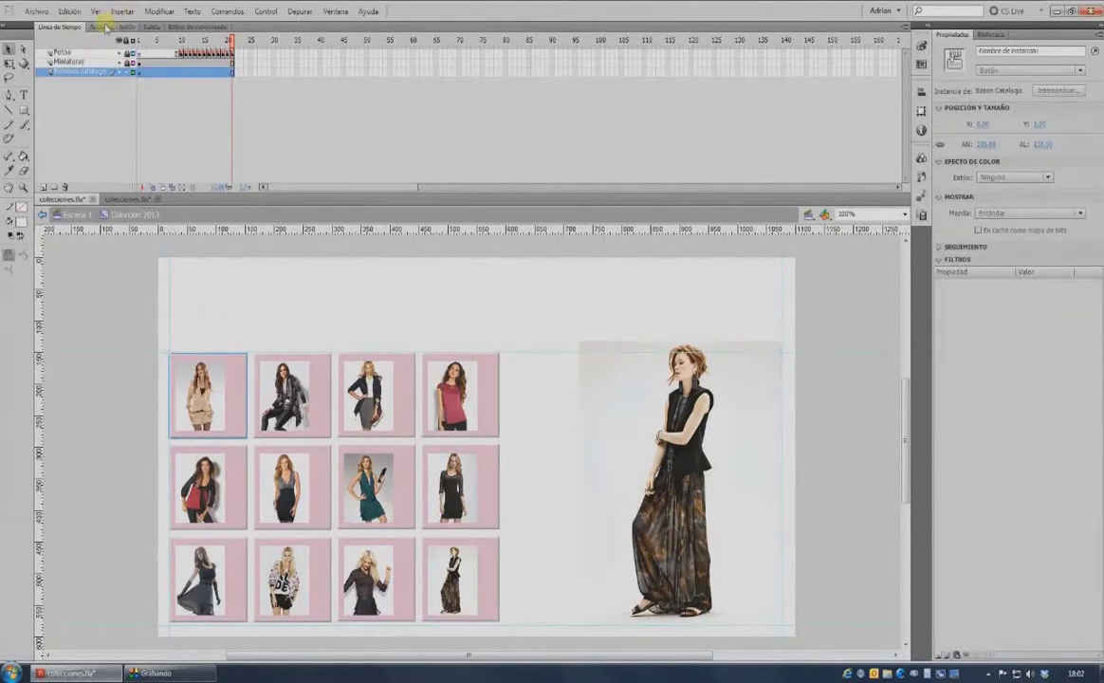
{"action": "left_click", "coordinate": [104, 26]}
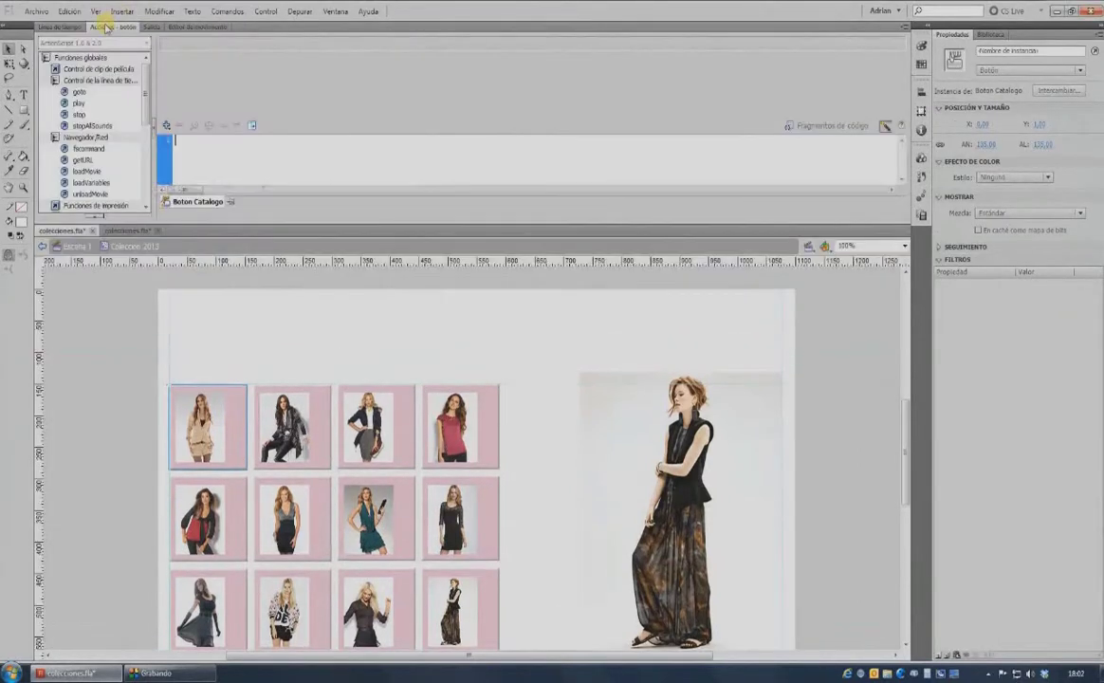
{"action": "double_click", "coordinate": [80, 92]}
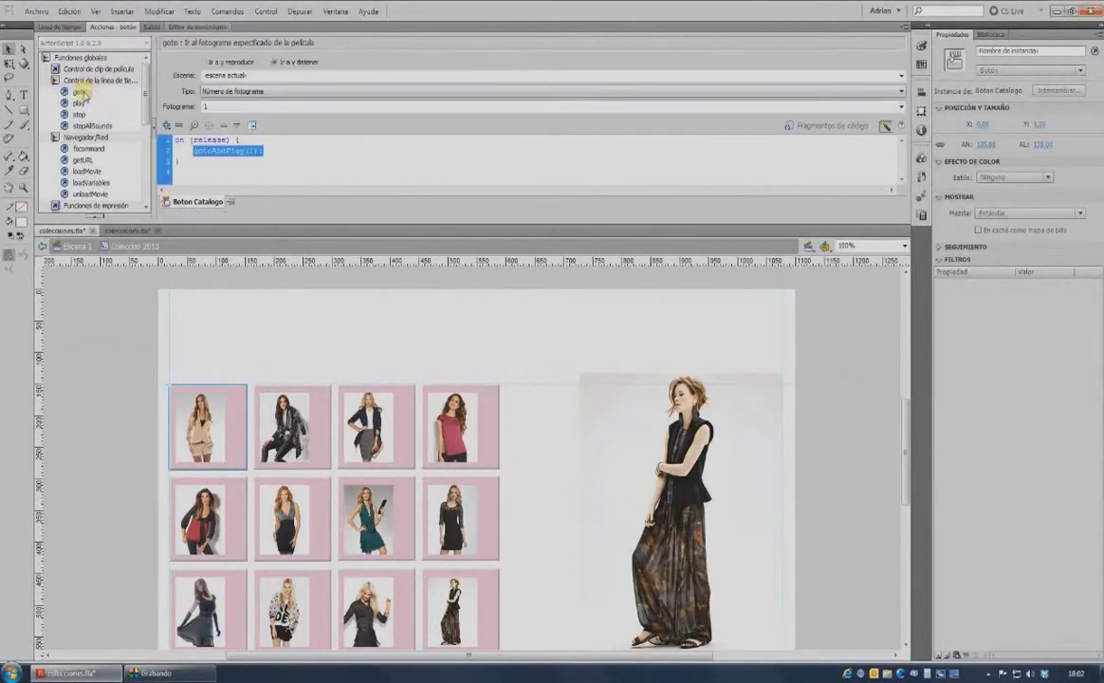
{"action": "left_click", "coordinate": [276, 63]}
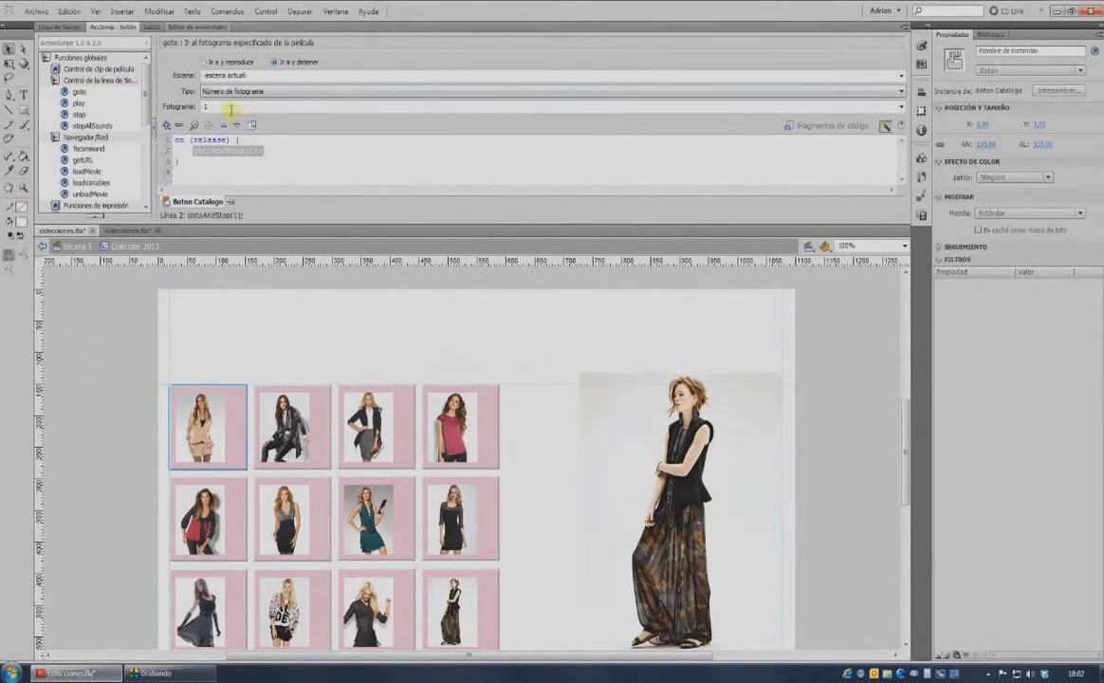
{"action": "left_click", "coordinate": [270, 95]}
{"action": "left_click", "coordinate": [234, 105]}
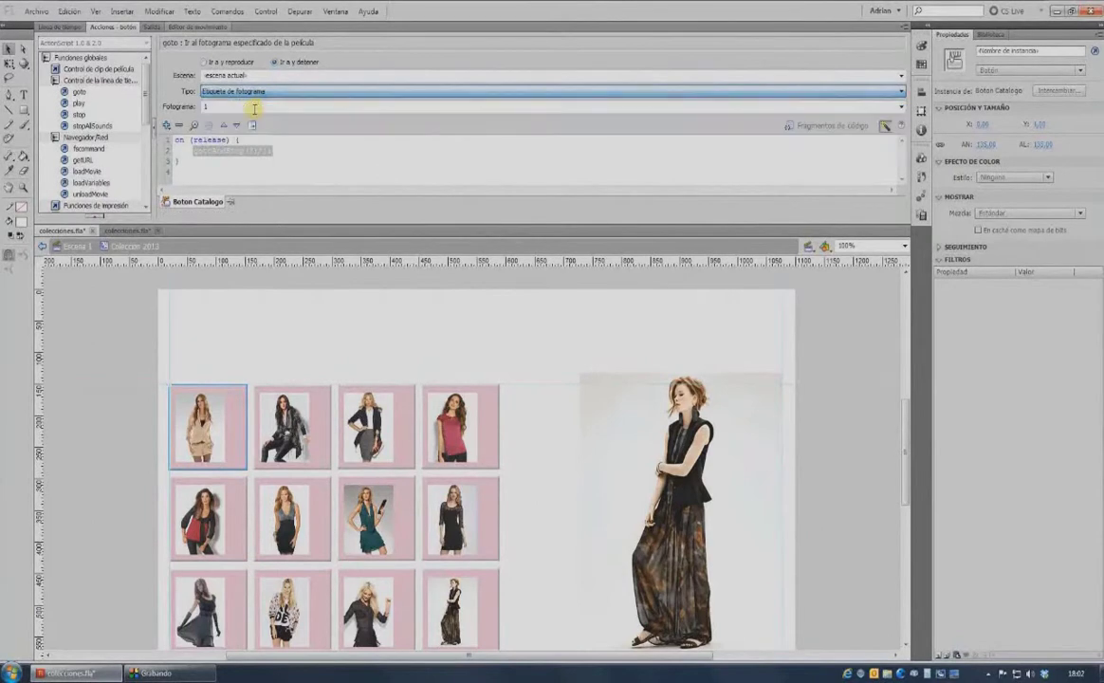
{"action": "left_click", "coordinate": [816, 106]}
{"action": "left_click", "coordinate": [309, 112]}
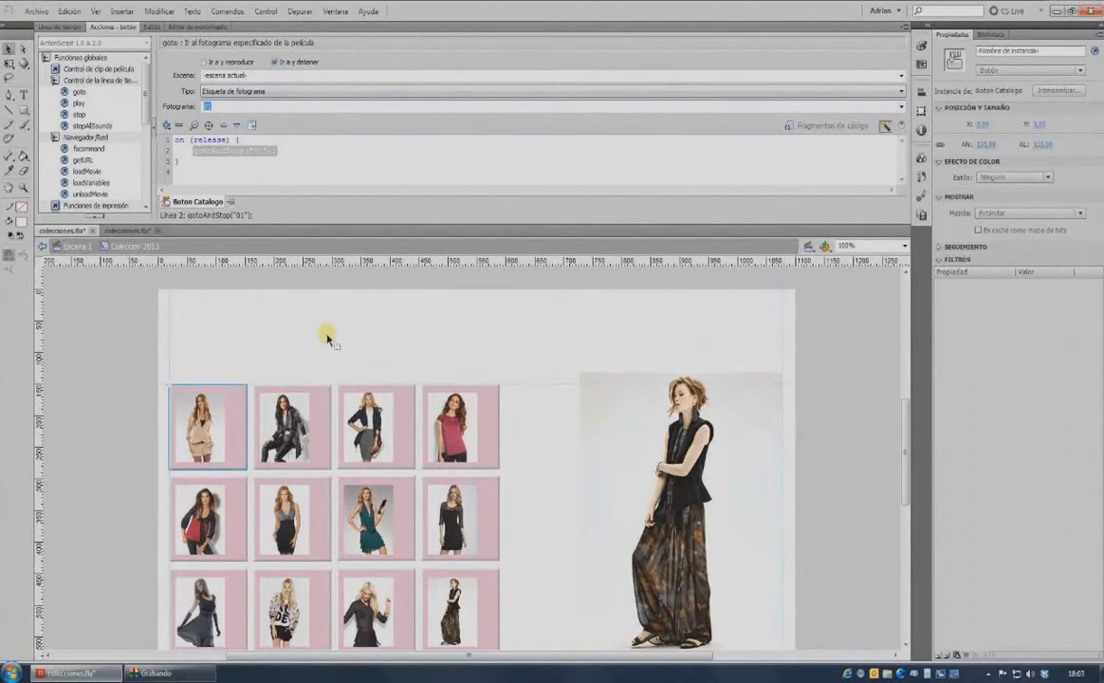
Copy the first thumbnail's release script as plain code.
{"action": "left_click", "coordinate": [886, 126]}
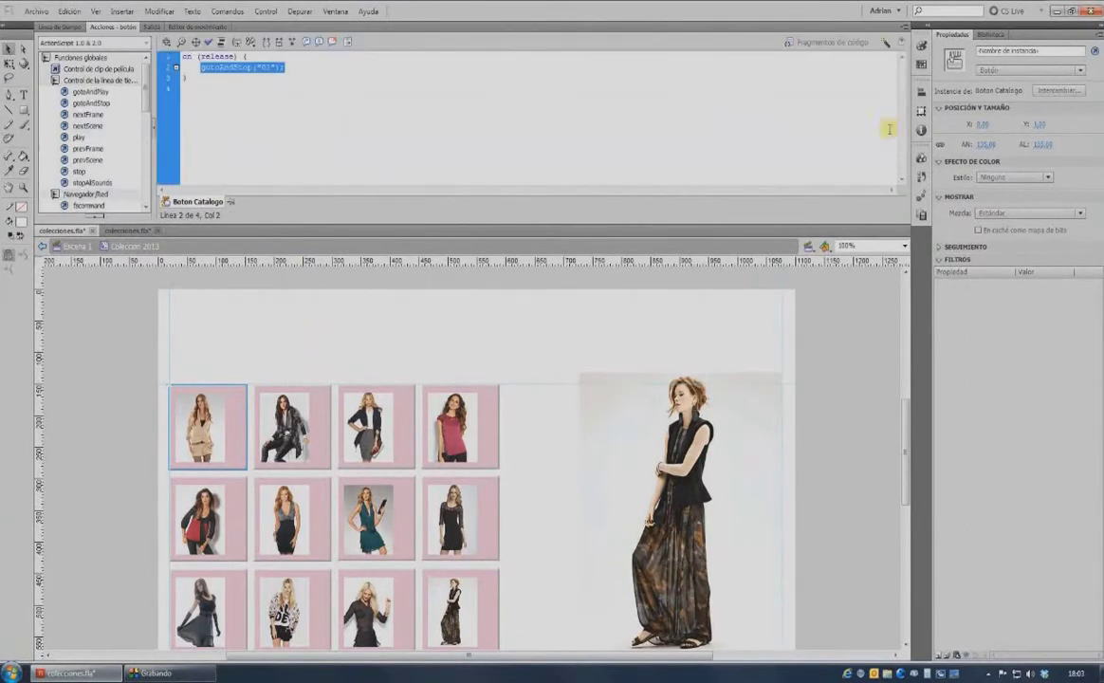
{"action": "left_click_drag", "start_coordinate": [204, 82], "coordinate": [181, 55]}
{"action": "right_click", "coordinate": [220, 67]}
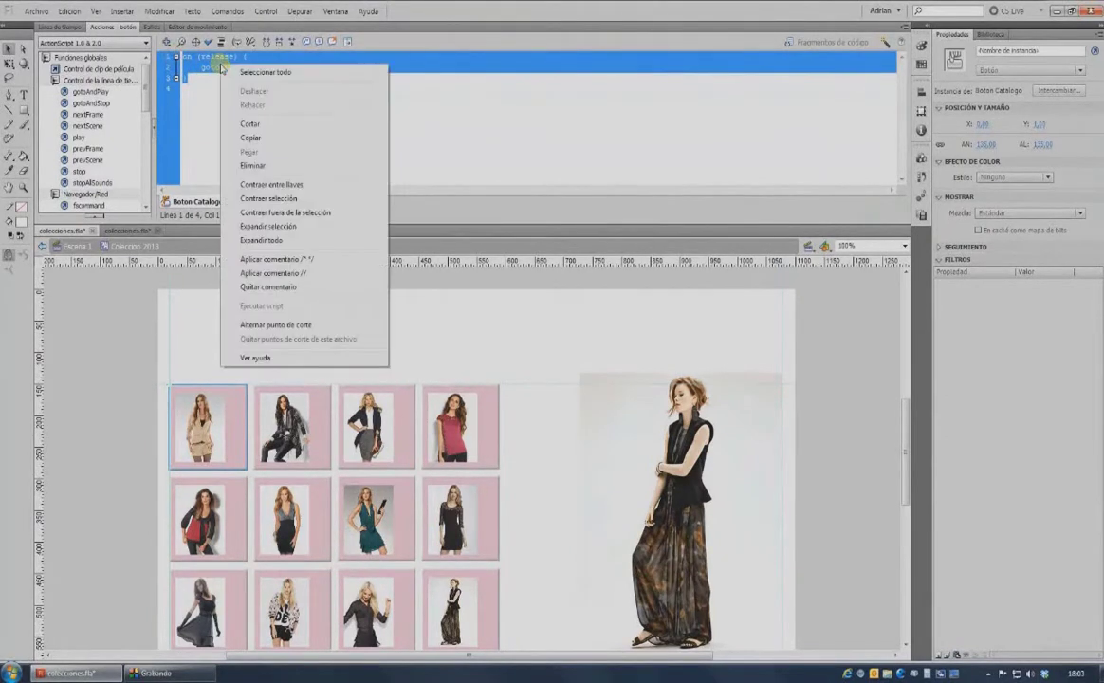
{"action": "left_click", "coordinate": [248, 137]}
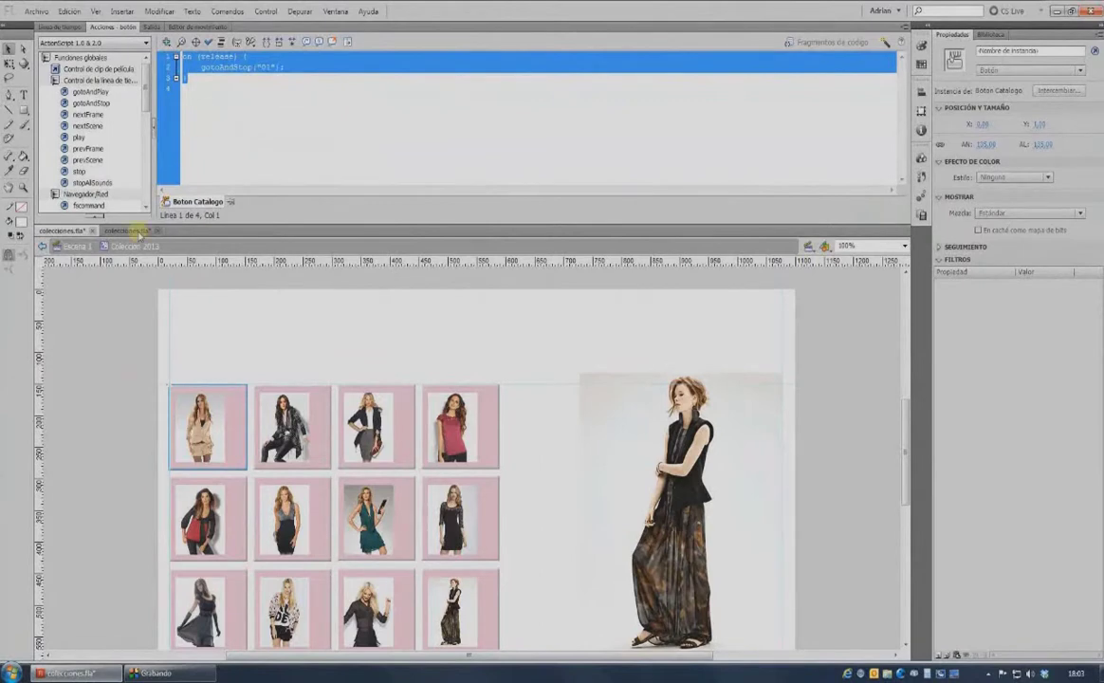
Paste the release script onto the second thumbnail and edit its frame label, typing 2.
{"action": "left_click", "coordinate": [321, 437]}
{"action": "left_click", "coordinate": [219, 76]}
{"action": "right_click", "coordinate": [222, 78]}
{"action": "left_click", "coordinate": [253, 166]}
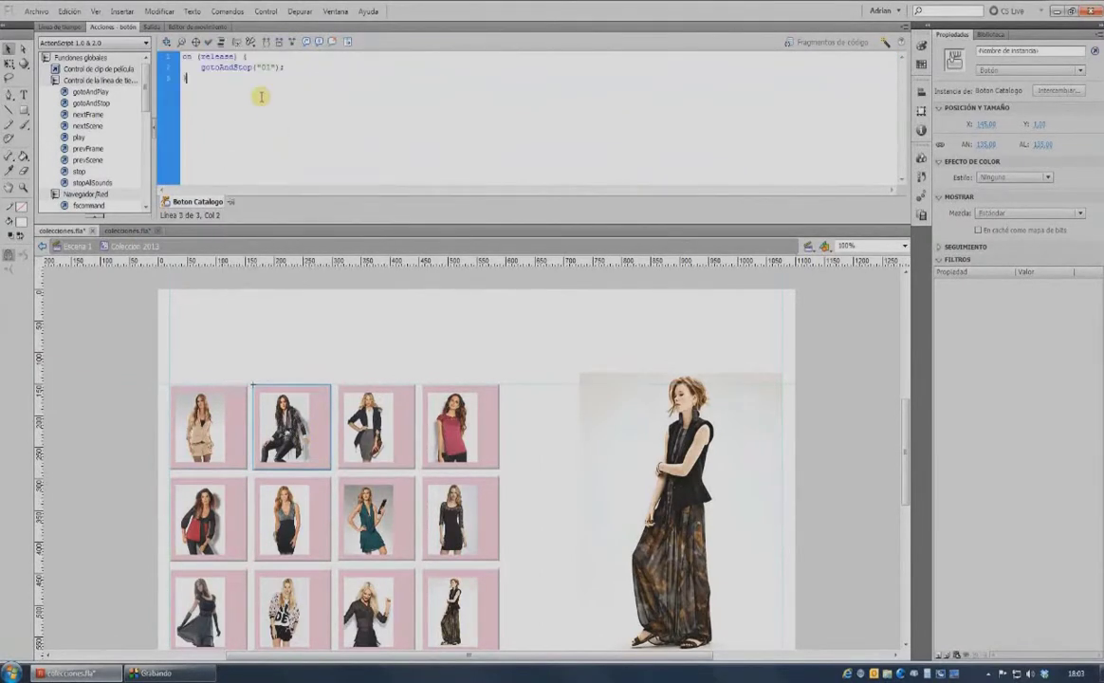
{"action": "double_click", "coordinate": [265, 66]}
{"action": "type", "text": "2"}
Paste the release script onto the third thumbnail and change its frame label to 03.
{"action": "left_click", "coordinate": [370, 391]}
{"action": "right_click", "coordinate": [209, 61]}
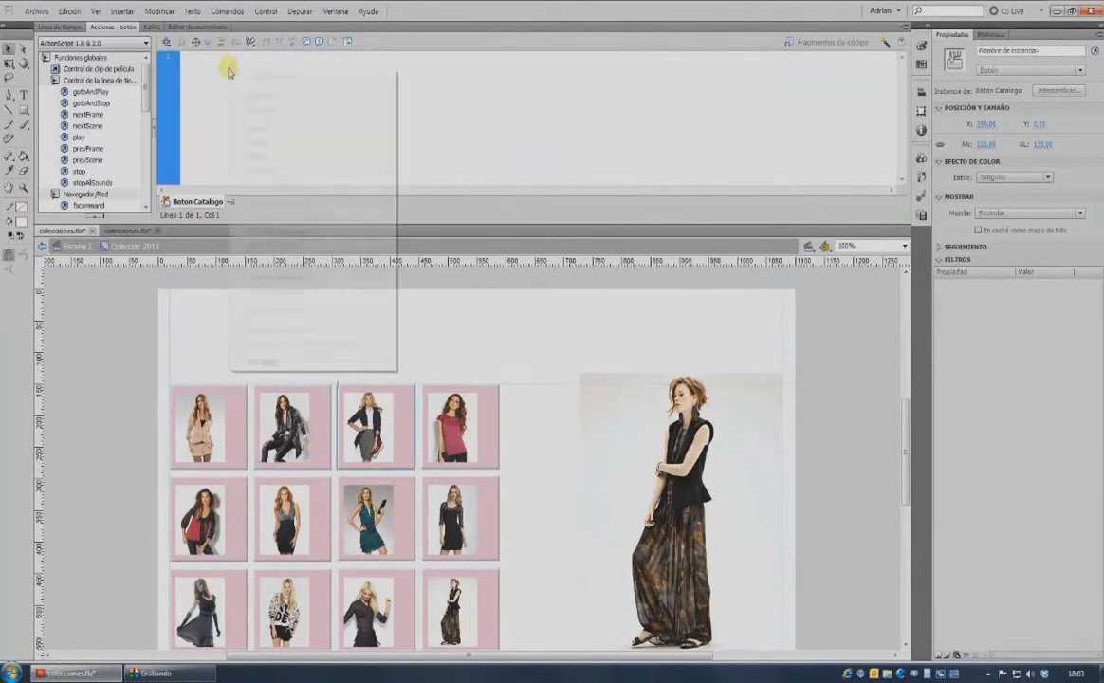
{"action": "left_click", "coordinate": [258, 154]}
{"action": "double_click", "coordinate": [266, 67]}
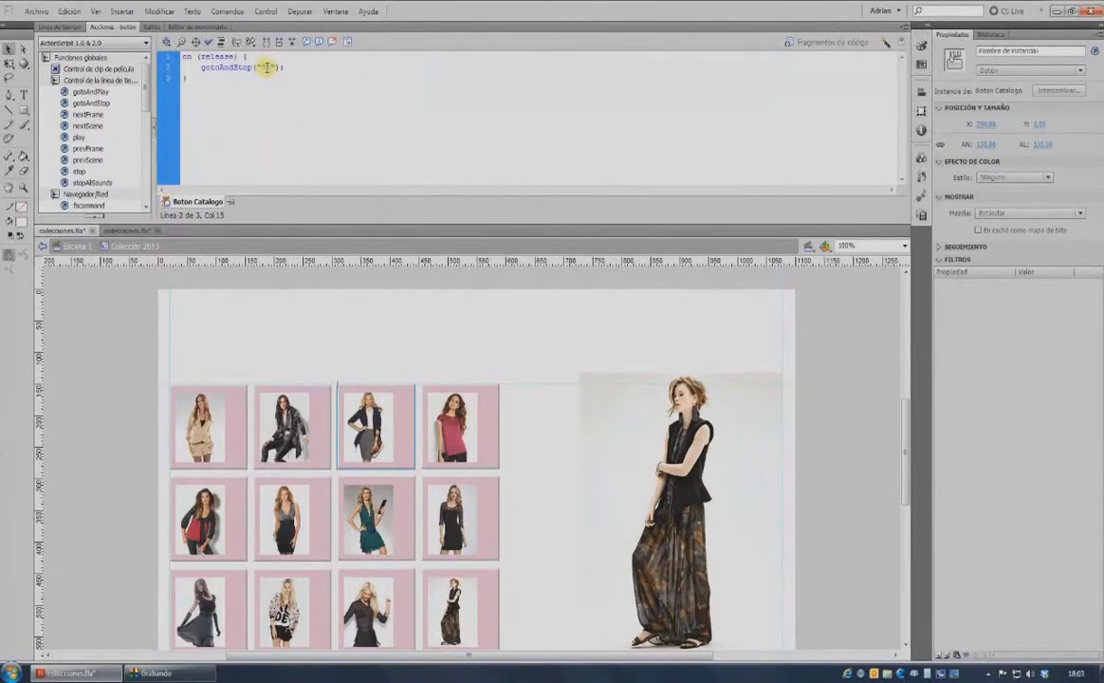
{"action": "type", "text": "03"}
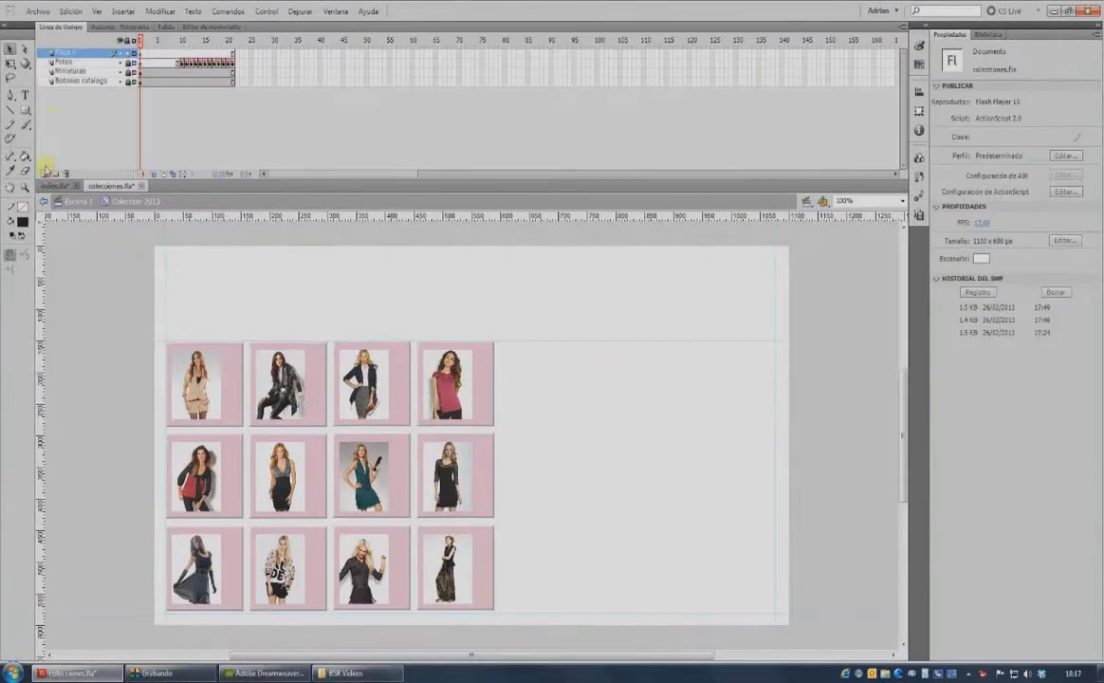
Name the new top layer Etiquetas and go to frame 10 with the beige-suit photo.
{"action": "left_click", "coordinate": [64, 53]}
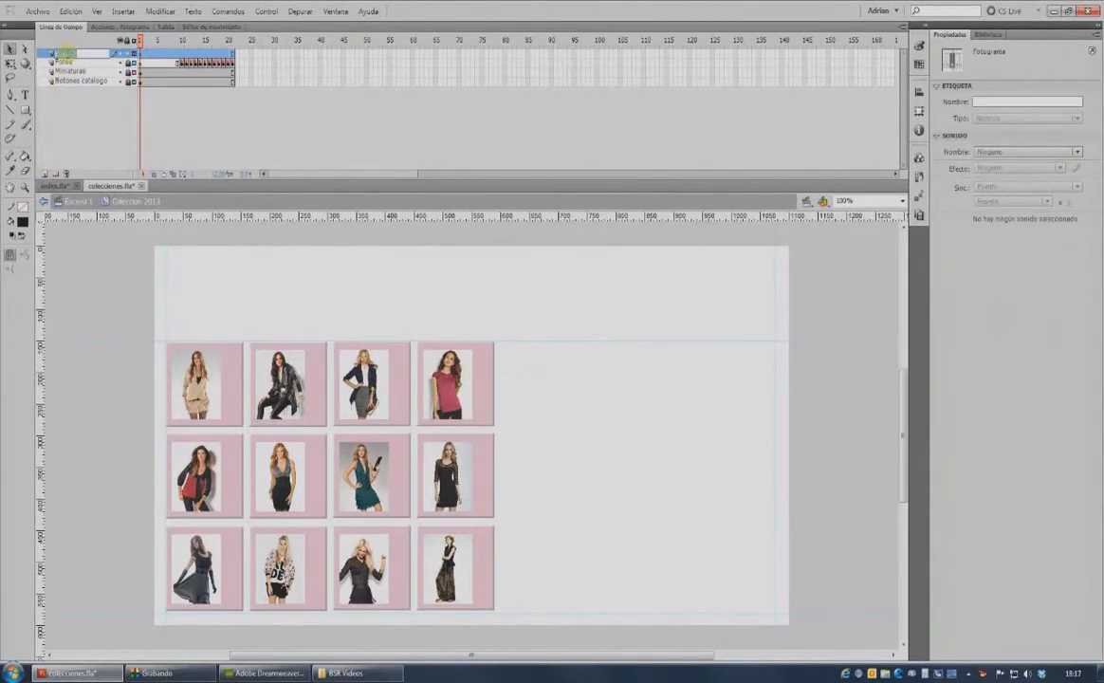
{"action": "type", "text": "Etiquetas"}
{"action": "left_click", "coordinate": [181, 53]}
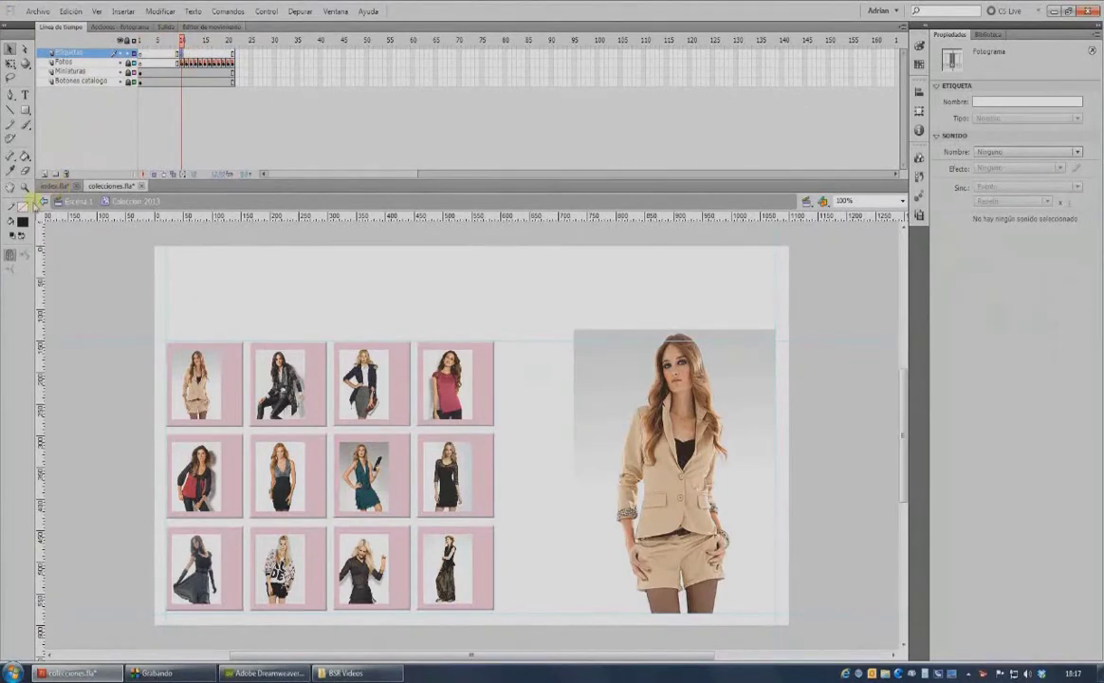
Draw a rectangle over the photo's bottom-right corner with a white fill at 50% alpha.
{"action": "left_click", "coordinate": [23, 109]}
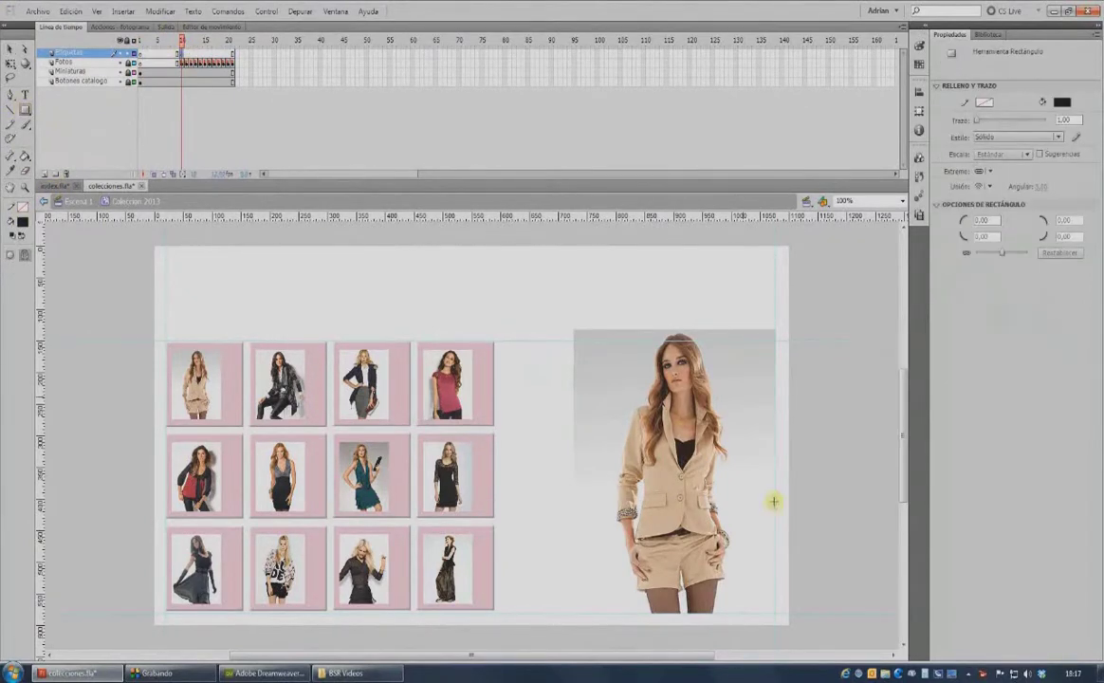
{"action": "left_click_drag", "start_coordinate": [717, 583], "coordinate": [770, 607]}
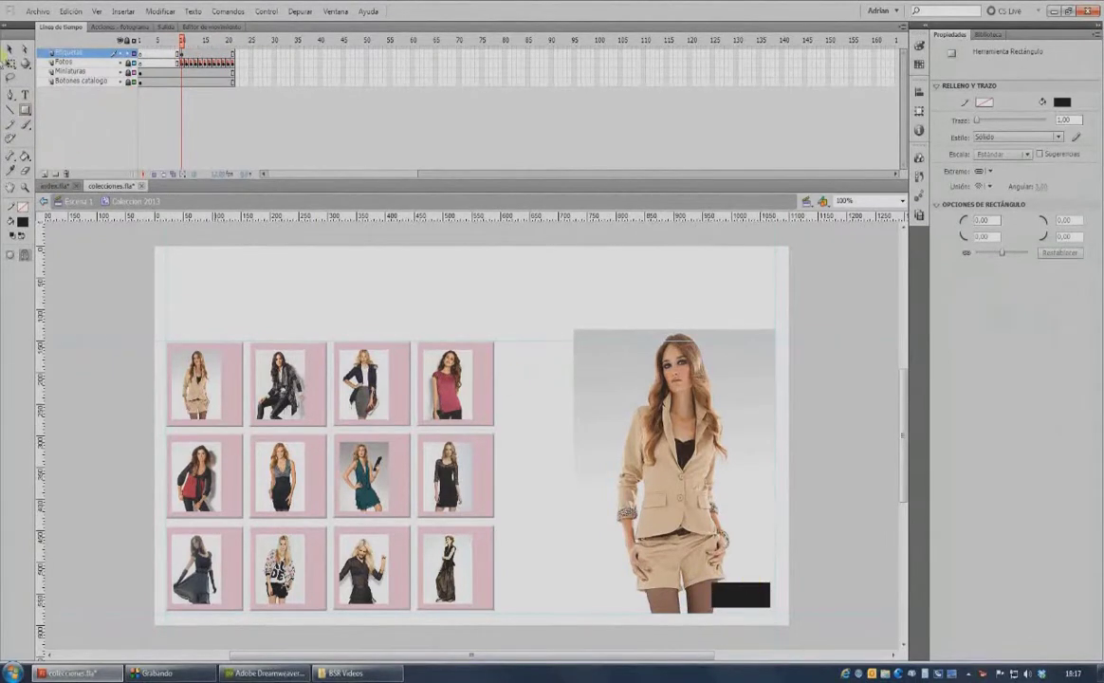
{"action": "left_click", "coordinate": [68, 70]}
{"action": "left_click", "coordinate": [23, 221]}
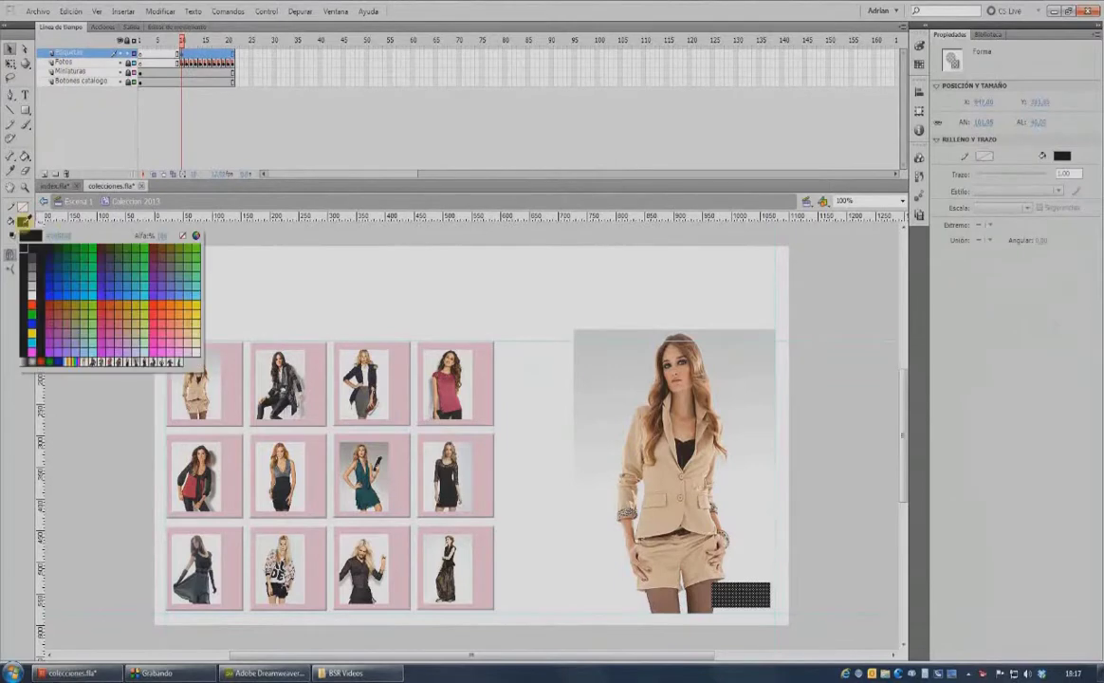
{"action": "left_click", "coordinate": [32, 290]}
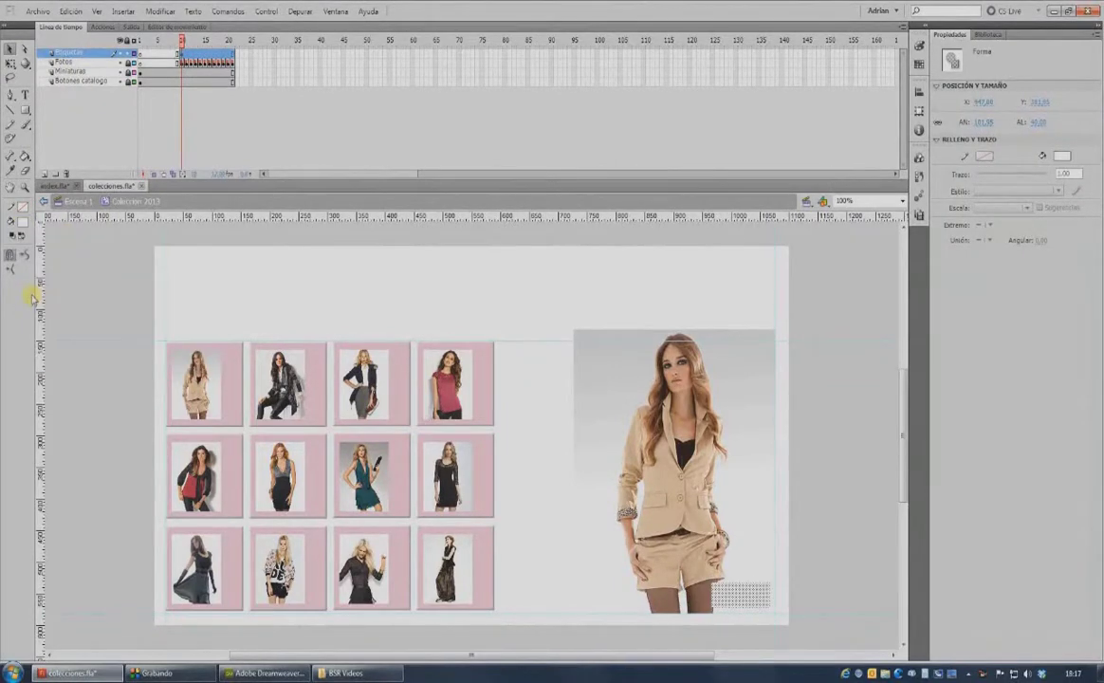
{"action": "left_click", "coordinate": [22, 221]}
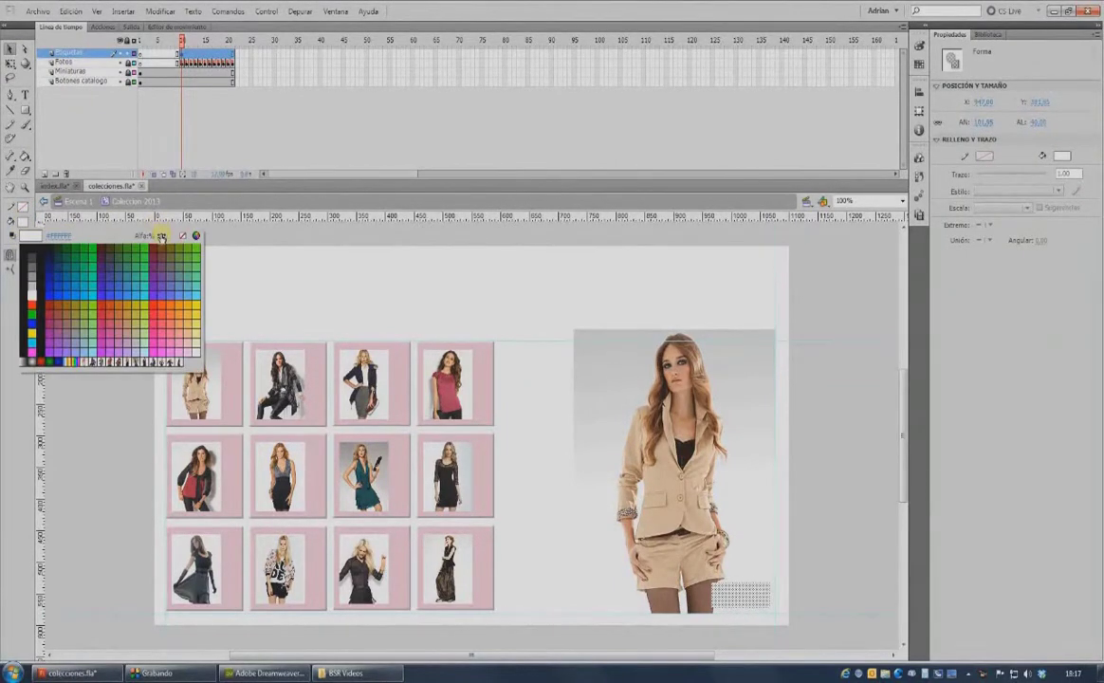
{"action": "left_click", "coordinate": [162, 237]}
{"action": "type", "text": "50"}
{"action": "key", "text": "Return"}
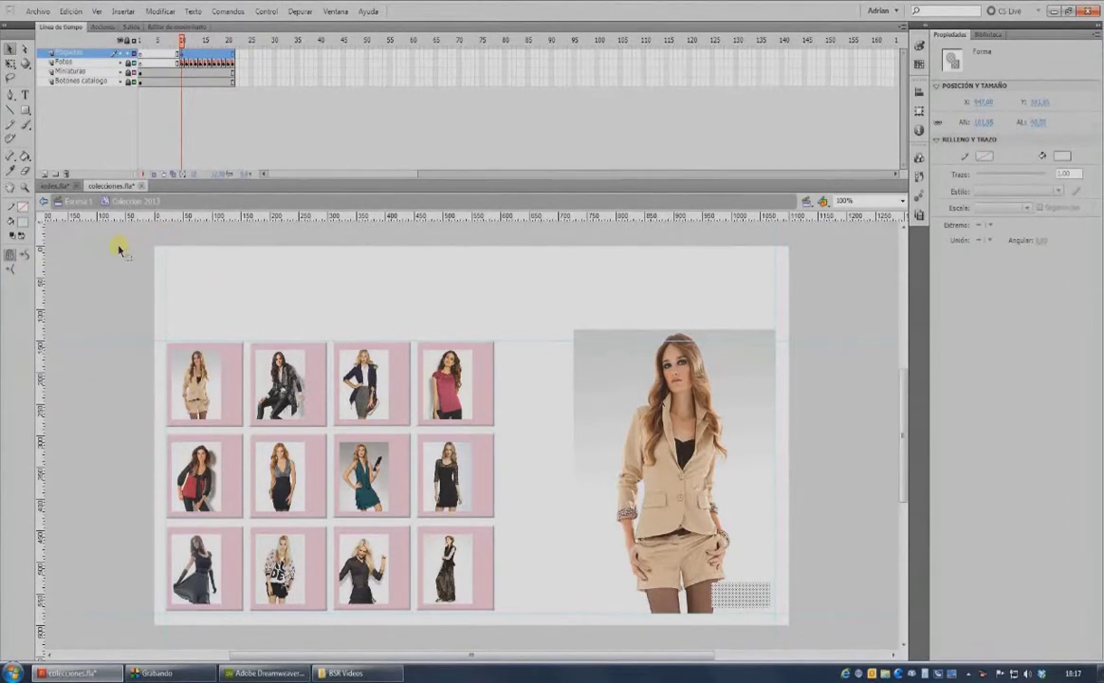
{"action": "left_click", "coordinate": [114, 250]}
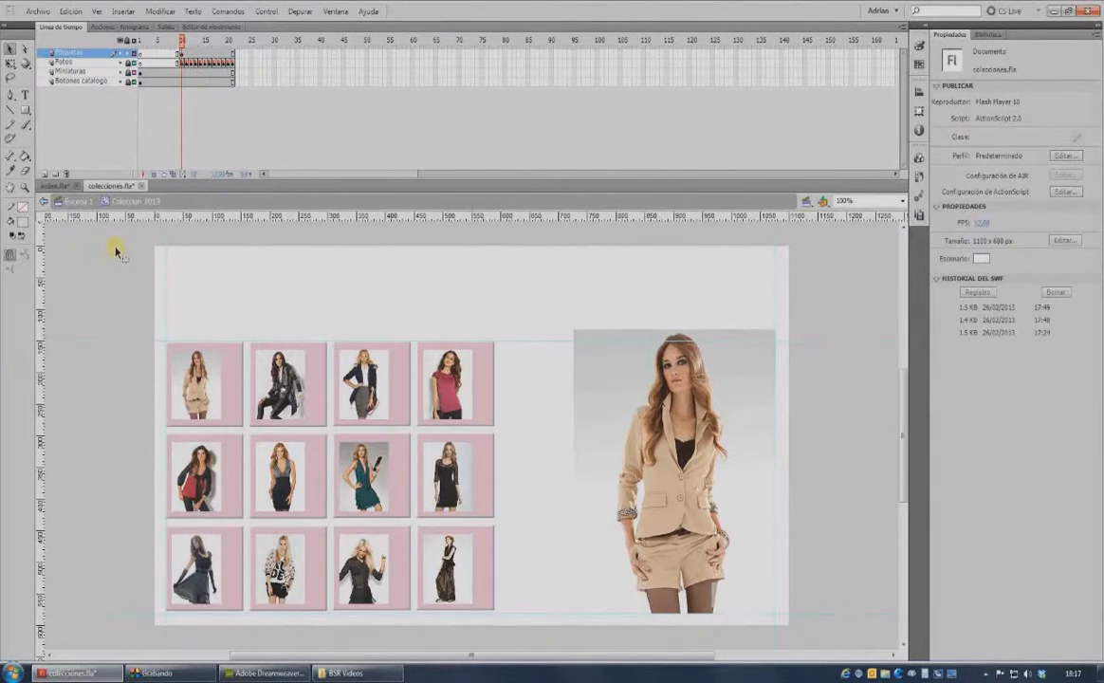
Add a new top layer, rename it, and insert a keyframe at frame 10.
{"action": "left_click", "coordinate": [46, 175]}
{"action": "left_click", "coordinate": [72, 53]}
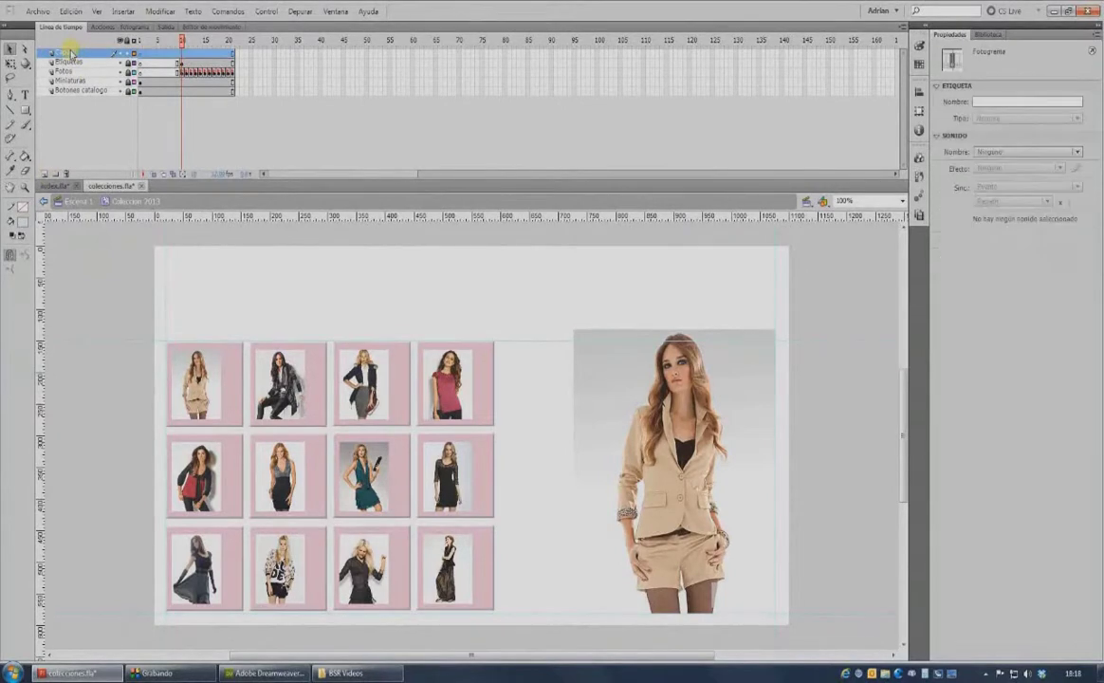
{"action": "type", "text": "C"}
{"action": "left_click", "coordinate": [181, 53]}
{"action": "key", "text": "F6"}
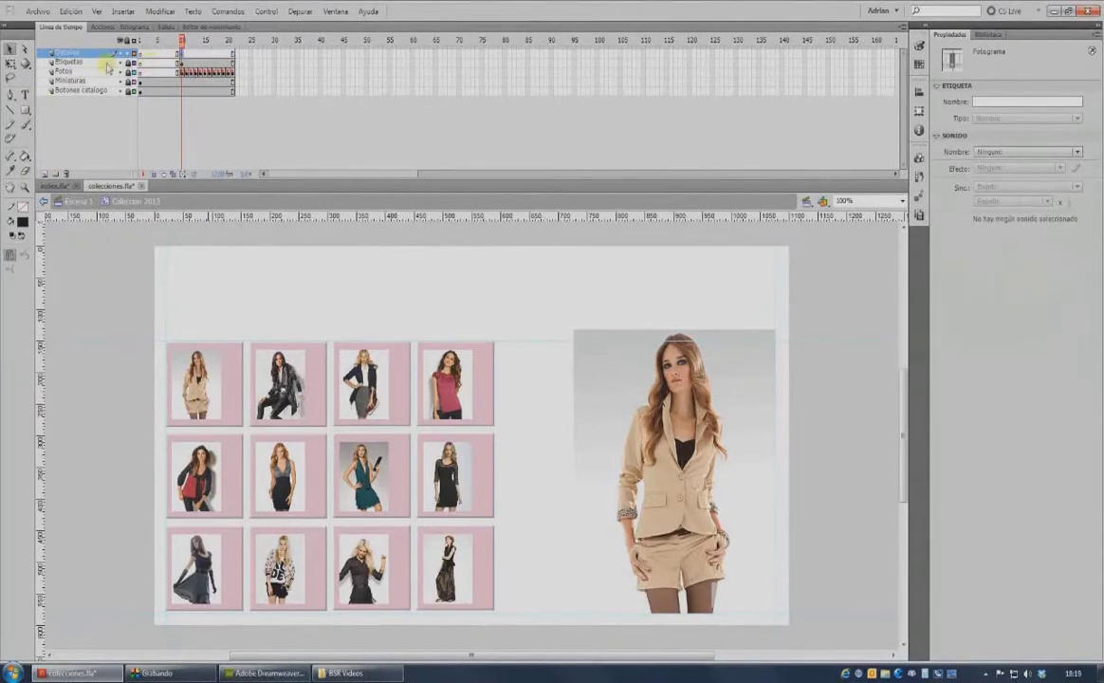
Write a right-aligned two-line caption ending 'Detalle de producto' in the white box, then preview playback.
{"action": "left_click", "coordinate": [25, 94]}
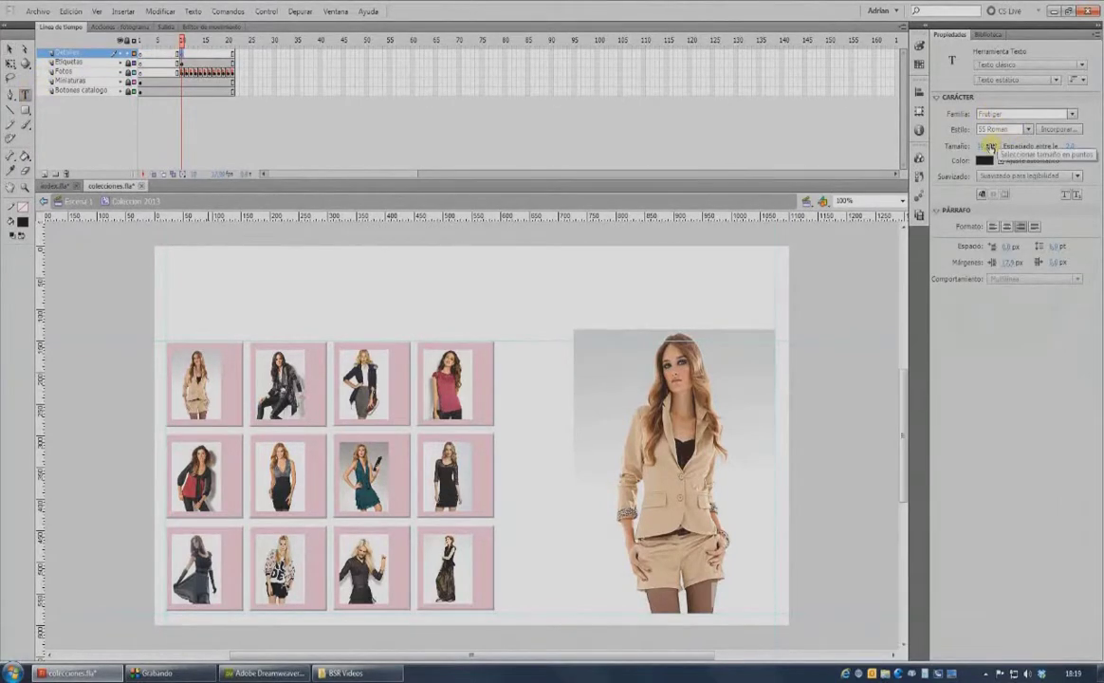
{"action": "left_click", "coordinate": [1021, 227]}
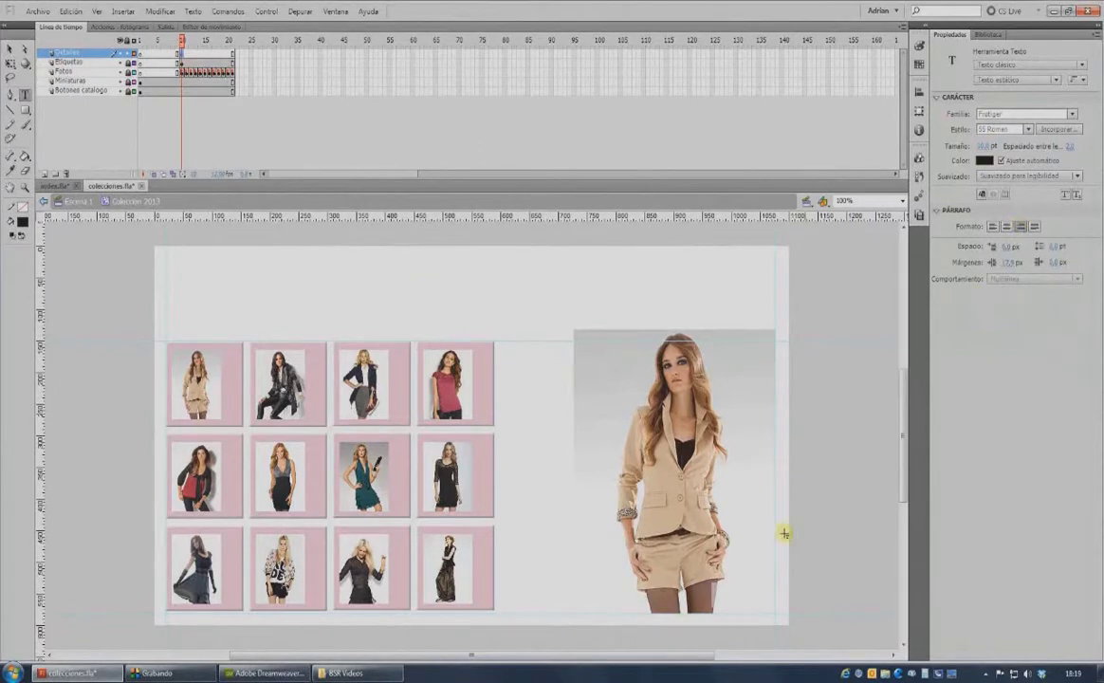
{"action": "left_click", "coordinate": [768, 591]}
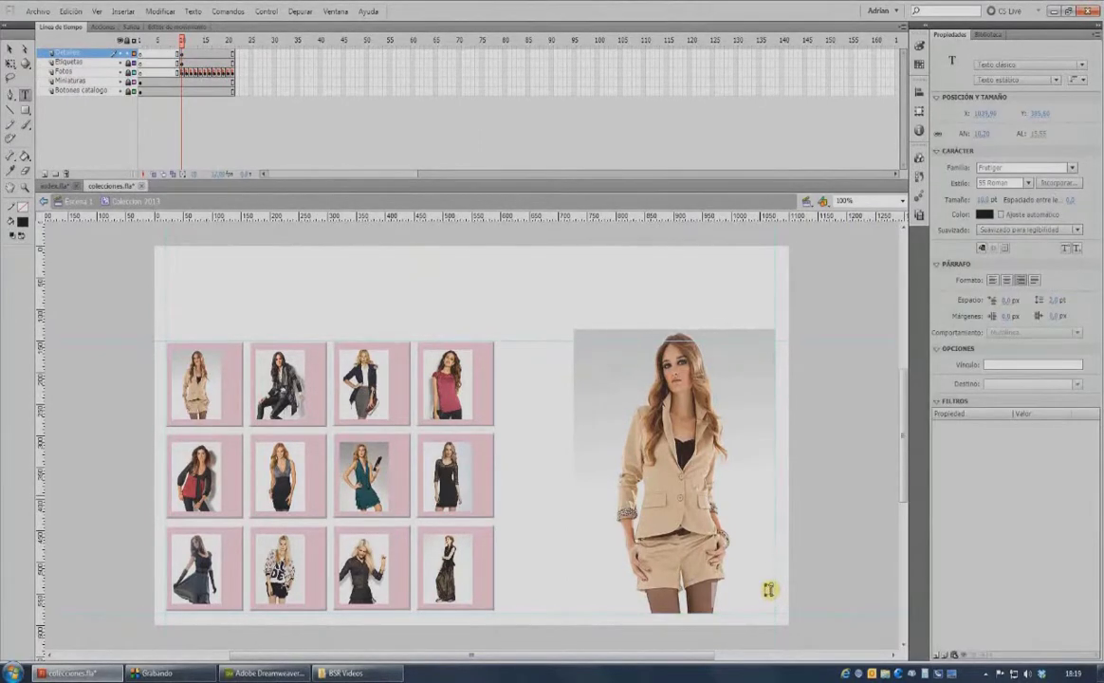
{"action": "type", "text": "a"}
{"action": "key", "text": "Return"}
{"action": "type", "text": "Detalle de producto"}
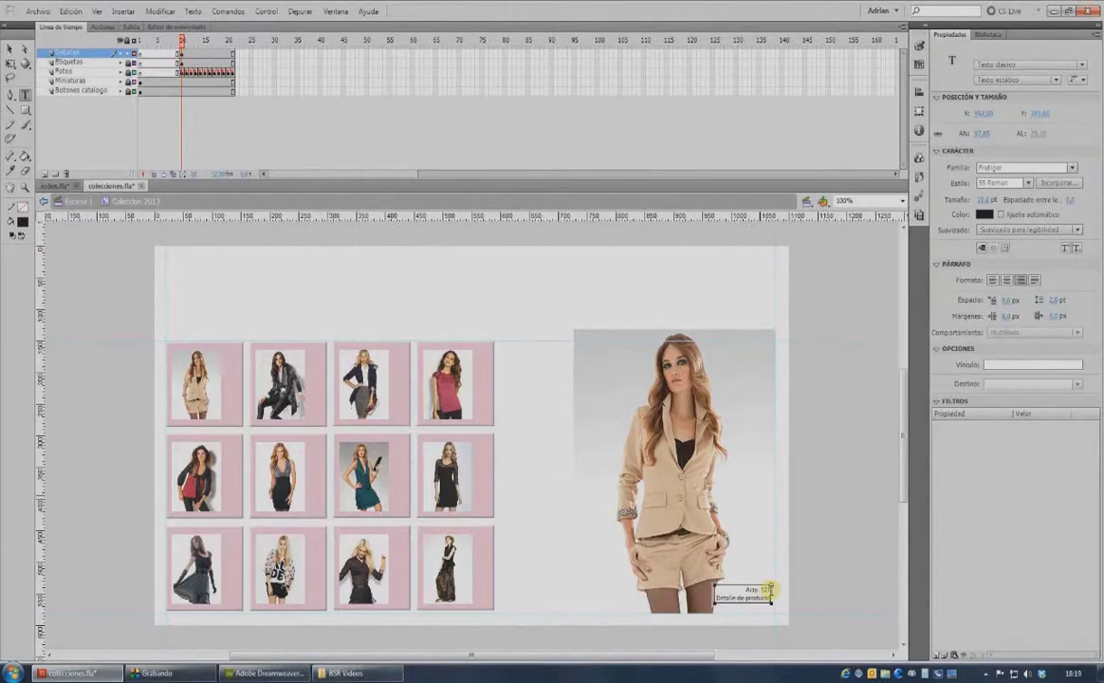
{"action": "left_click", "coordinate": [10, 48]}
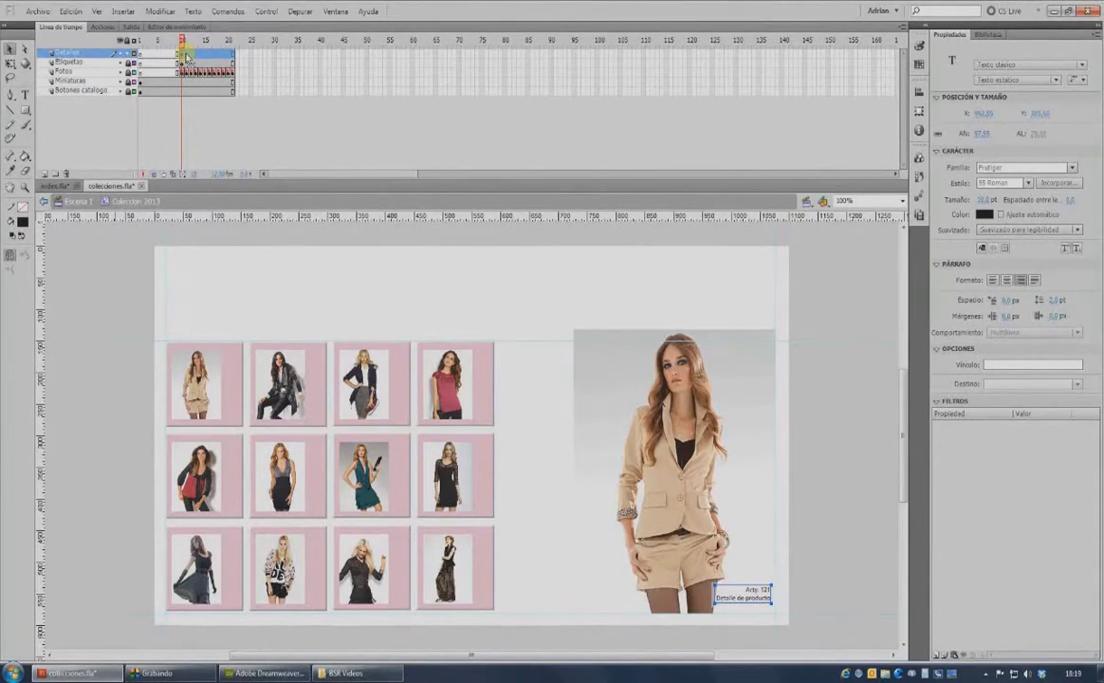
{"action": "left_click", "coordinate": [186, 55]}
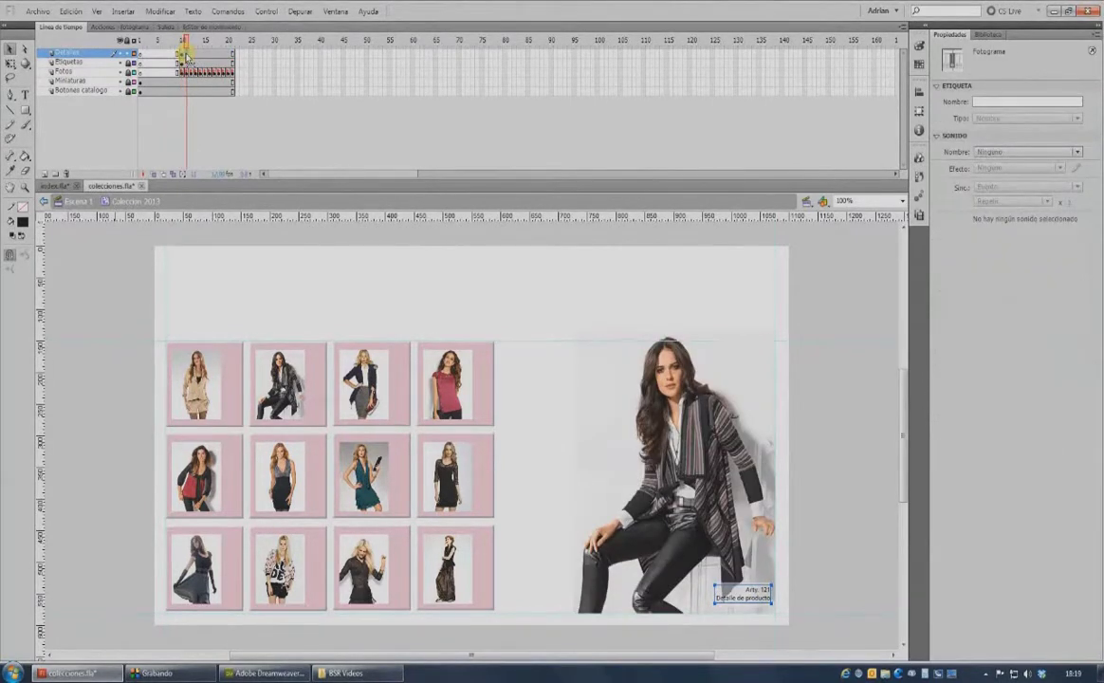
{"action": "key", "text": "Return"}
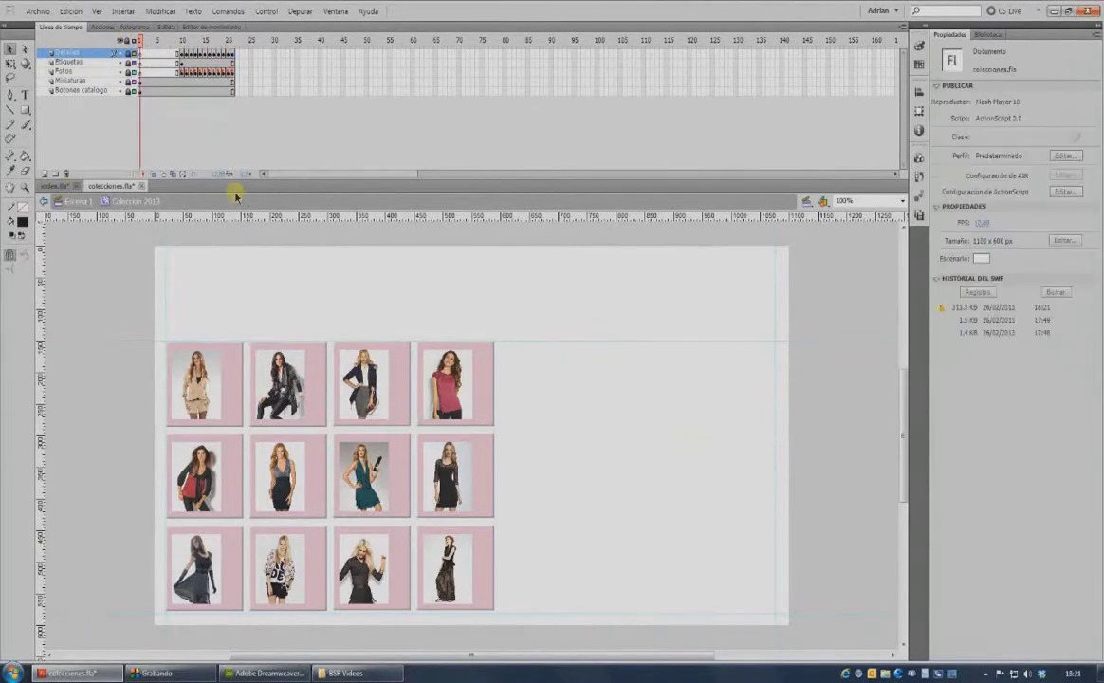
Add a stop(); action to frame 1 of the Acciones layer and return to Escena 1.
{"action": "left_click", "coordinate": [142, 53]}
{"action": "left_click", "coordinate": [99, 26]}
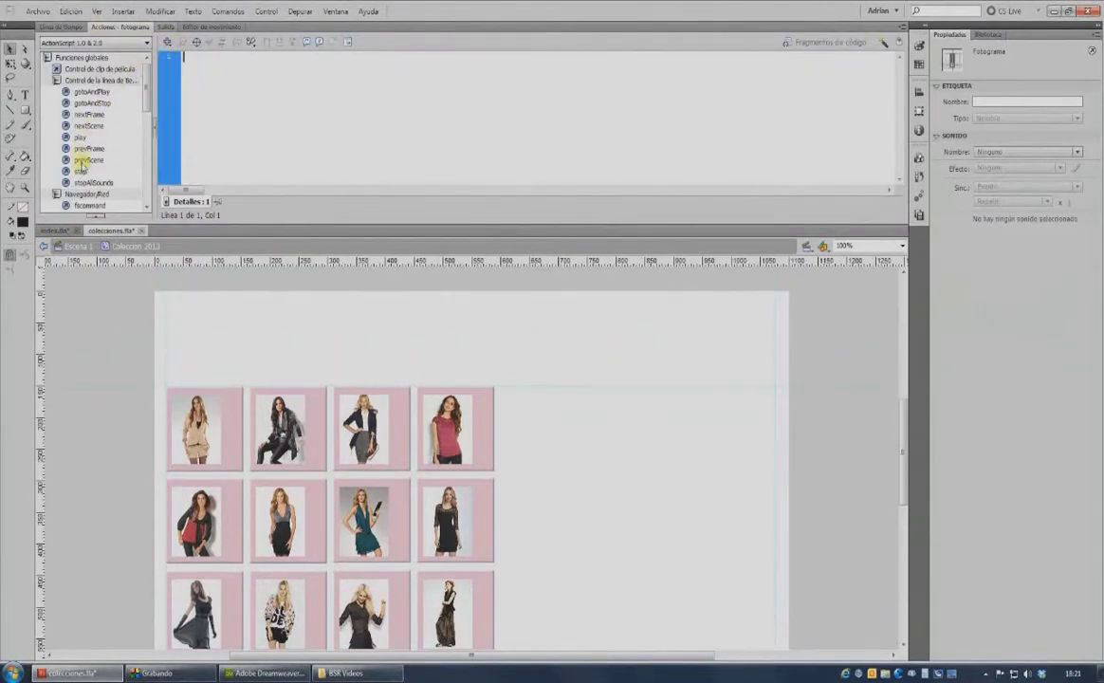
{"action": "double_click", "coordinate": [79, 171]}
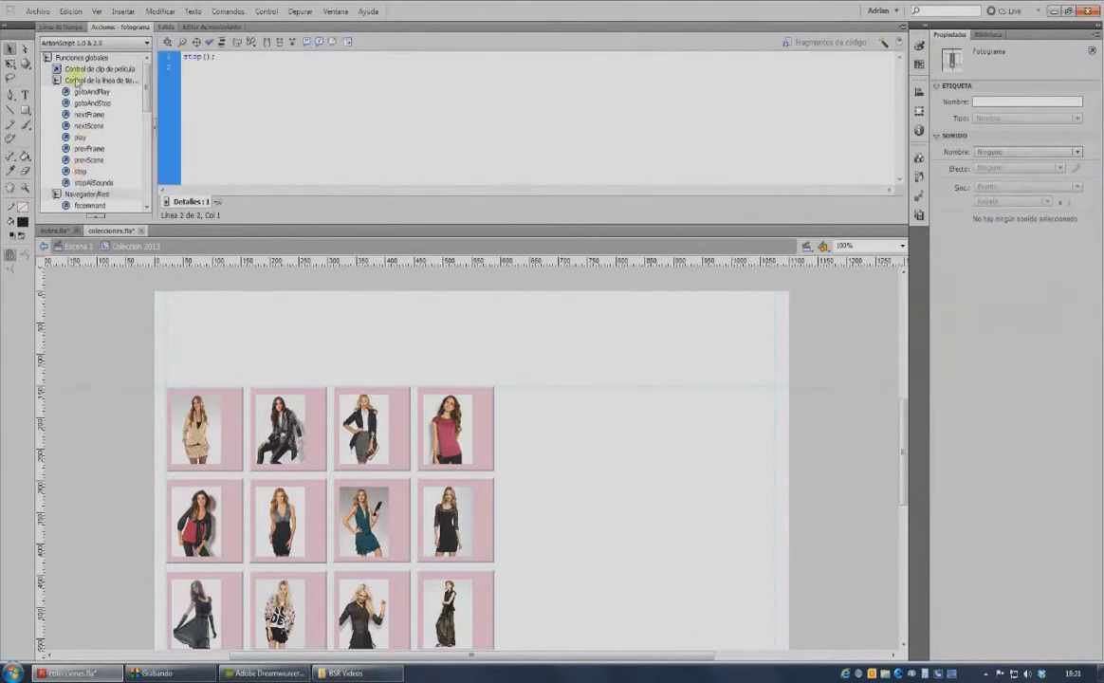
{"action": "left_click", "coordinate": [60, 26]}
{"action": "left_click", "coordinate": [76, 246]}
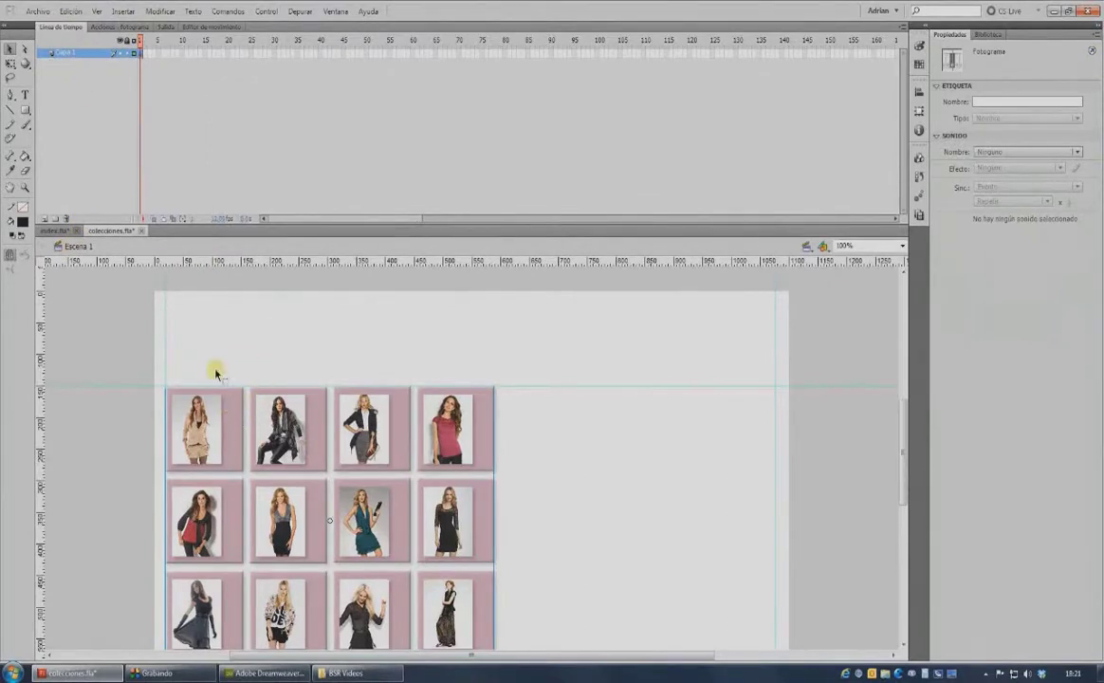
Rename the main layer to Galeria and lock it.
{"action": "double_click", "coordinate": [66, 54]}
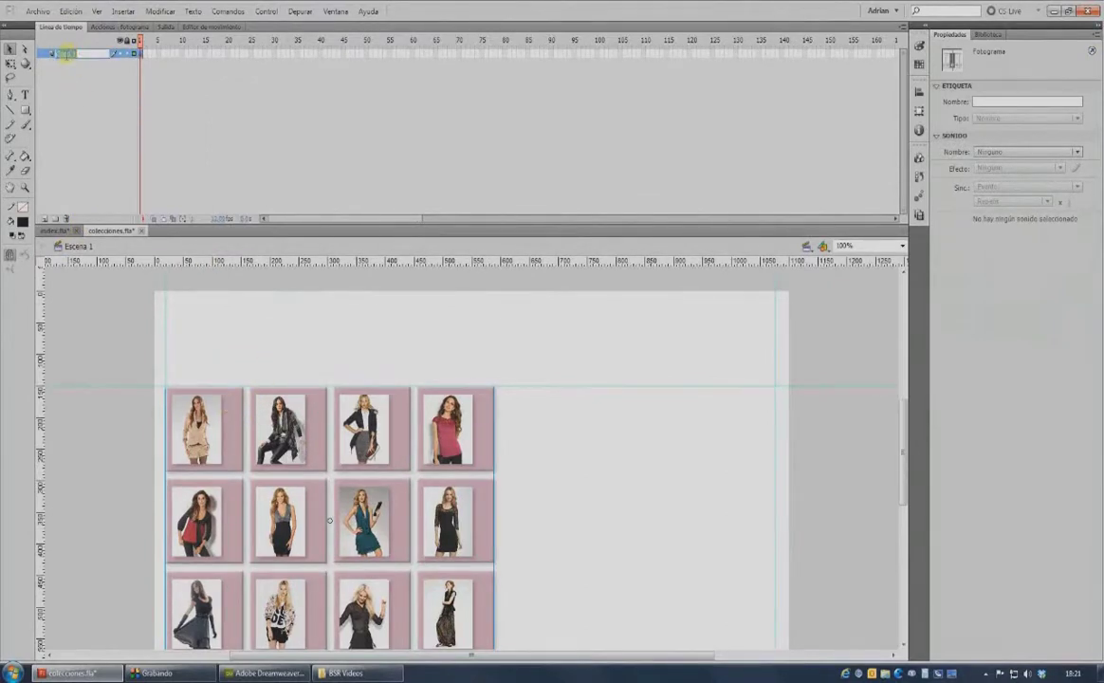
{"action": "key", "text": "BackSpace"}
{"action": "type", "text": "Galeria"}
{"action": "left_click", "coordinate": [127, 53]}
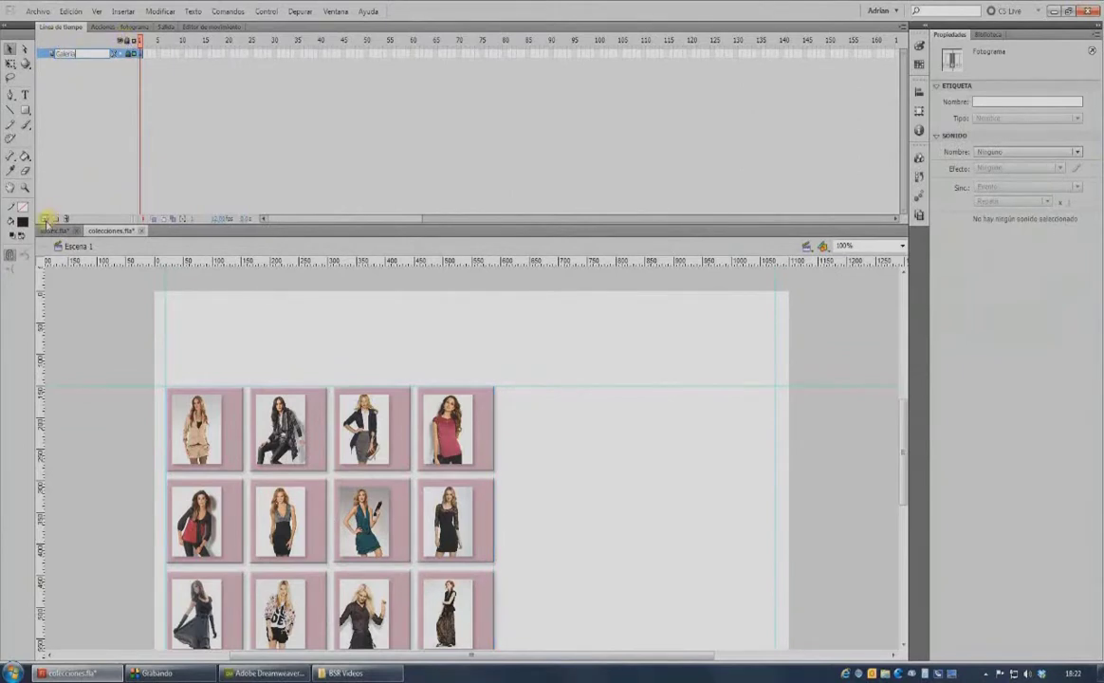
Add a Texto layer with the instruction text above the grid and save colecciones.fla.
{"action": "left_click", "coordinate": [45, 219]}
{"action": "double_click", "coordinate": [59, 54]}
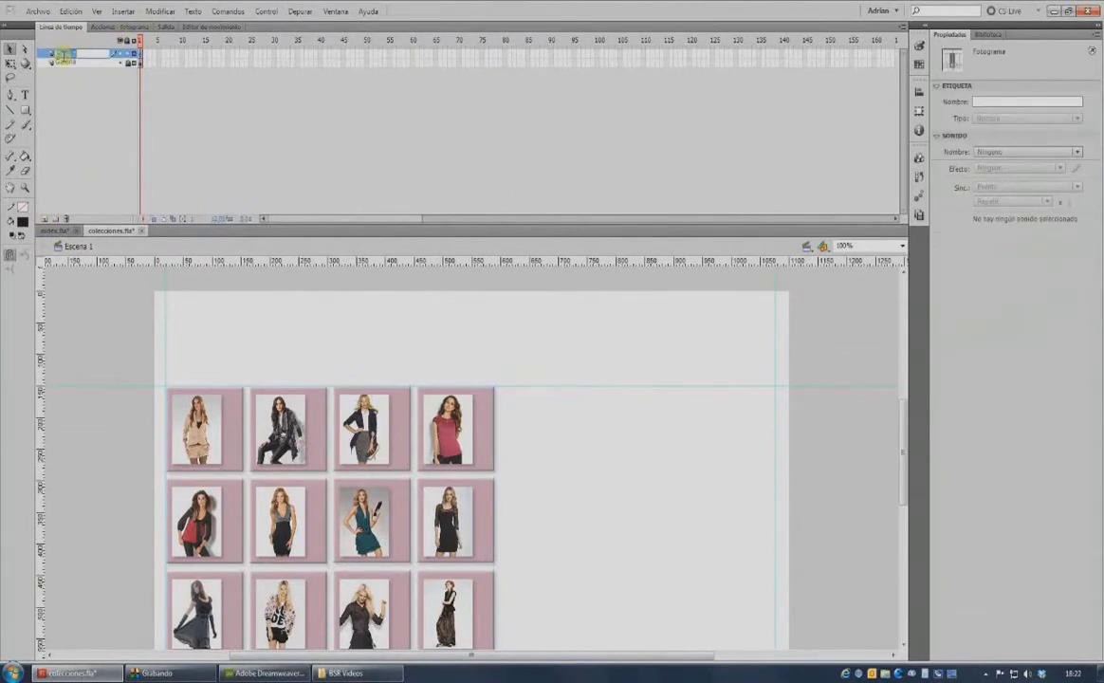
{"action": "type", "text": "Cexto"}
{"action": "key", "text": "Return"}
{"action": "key", "text": "t"}
{"action": "left_click", "coordinate": [140, 54]}
{"action": "left_click", "coordinate": [172, 377]}
{"action": "type", "text": "Colecci"}
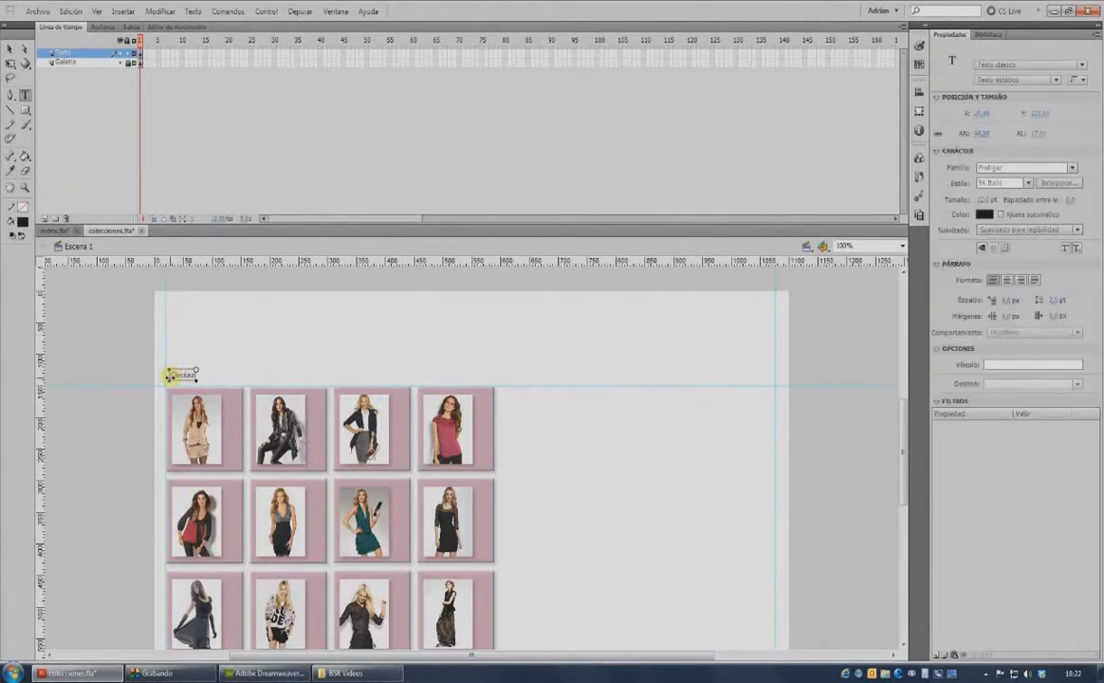
{"action": "type", "text": " sobre las imagenes para ampliar"}
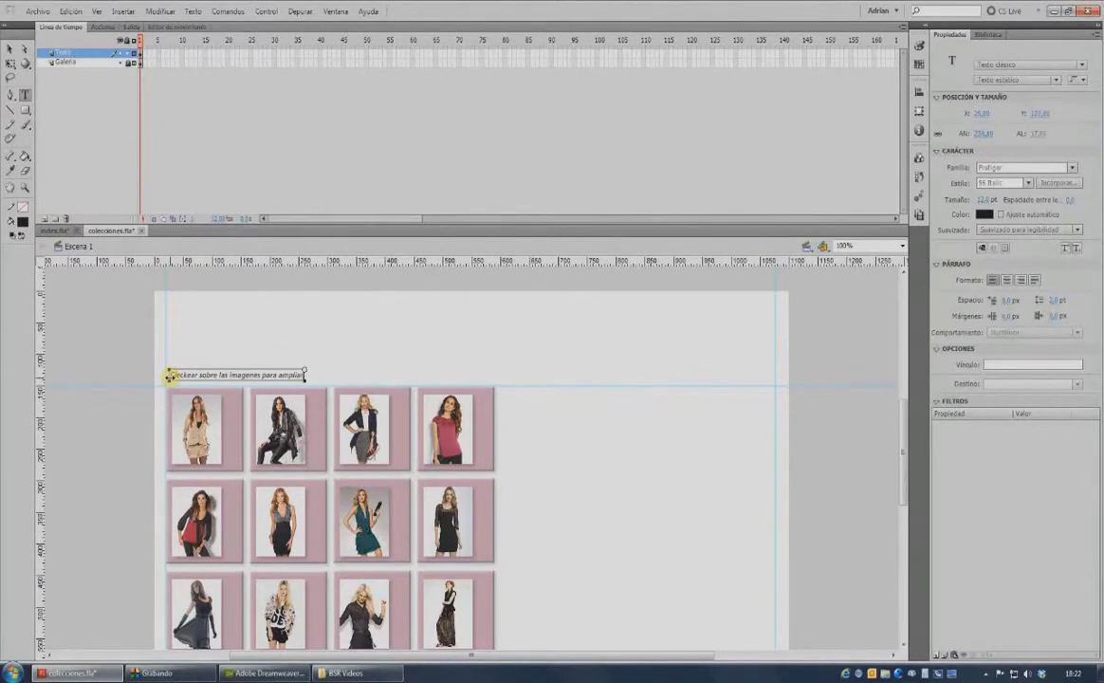
{"action": "left_click", "coordinate": [11, 46]}
{"action": "left_click", "coordinate": [38, 11]}
{"action": "left_click", "coordinate": [50, 107]}
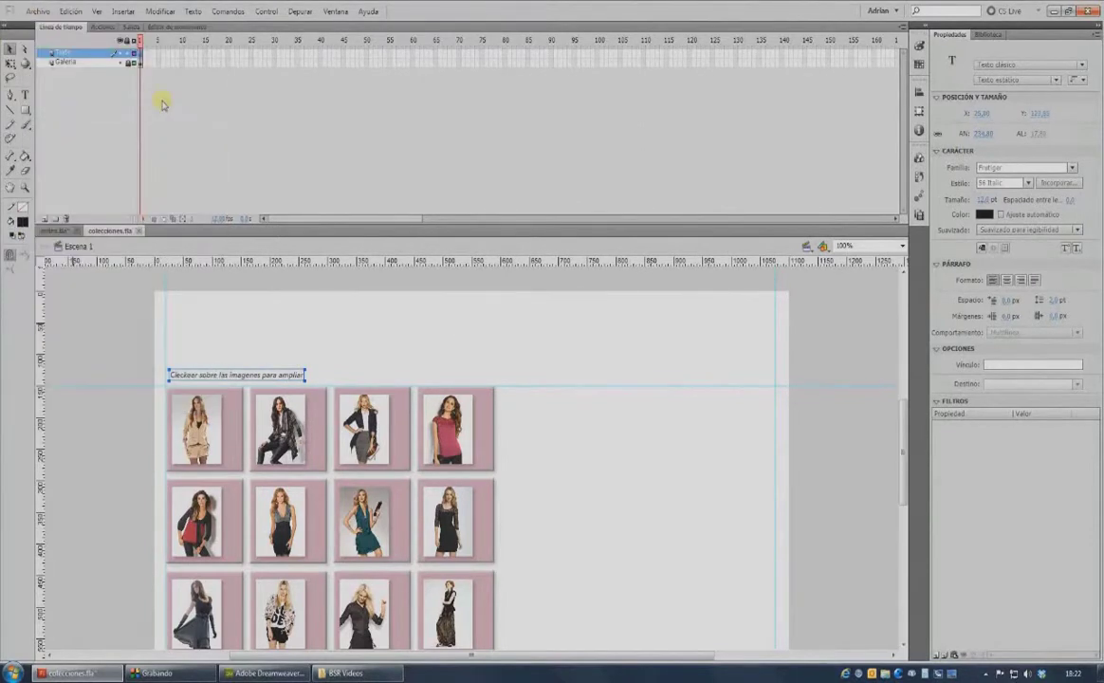
{"action": "key", "text": "ctrl+Return"}
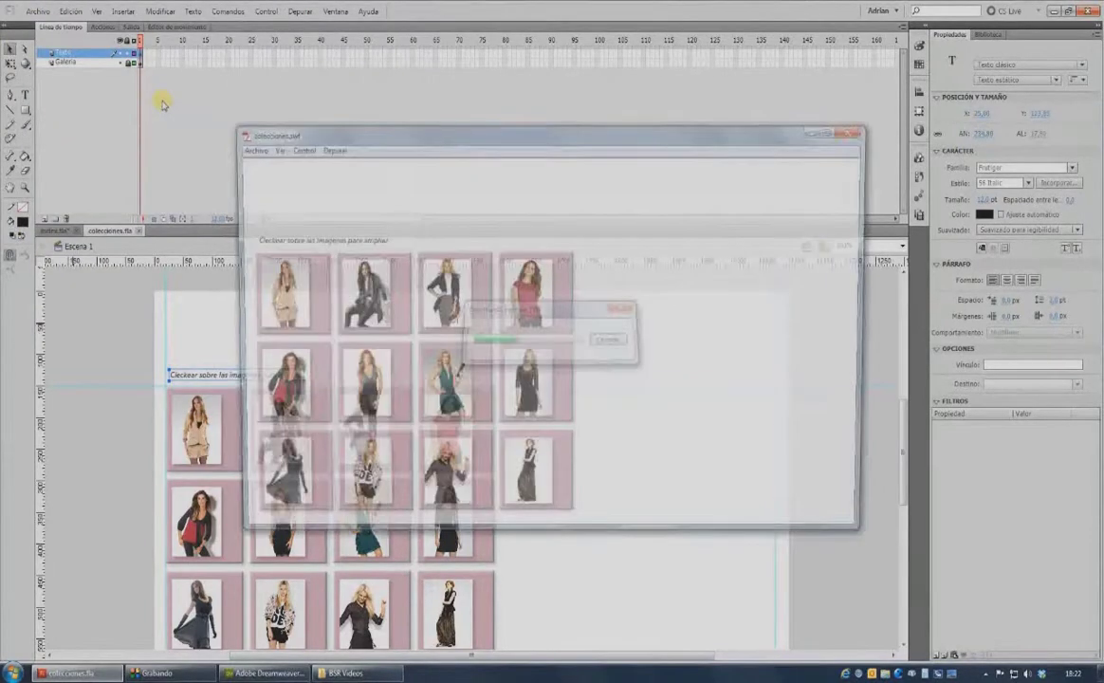
{"action": "left_click", "coordinate": [298, 285]}
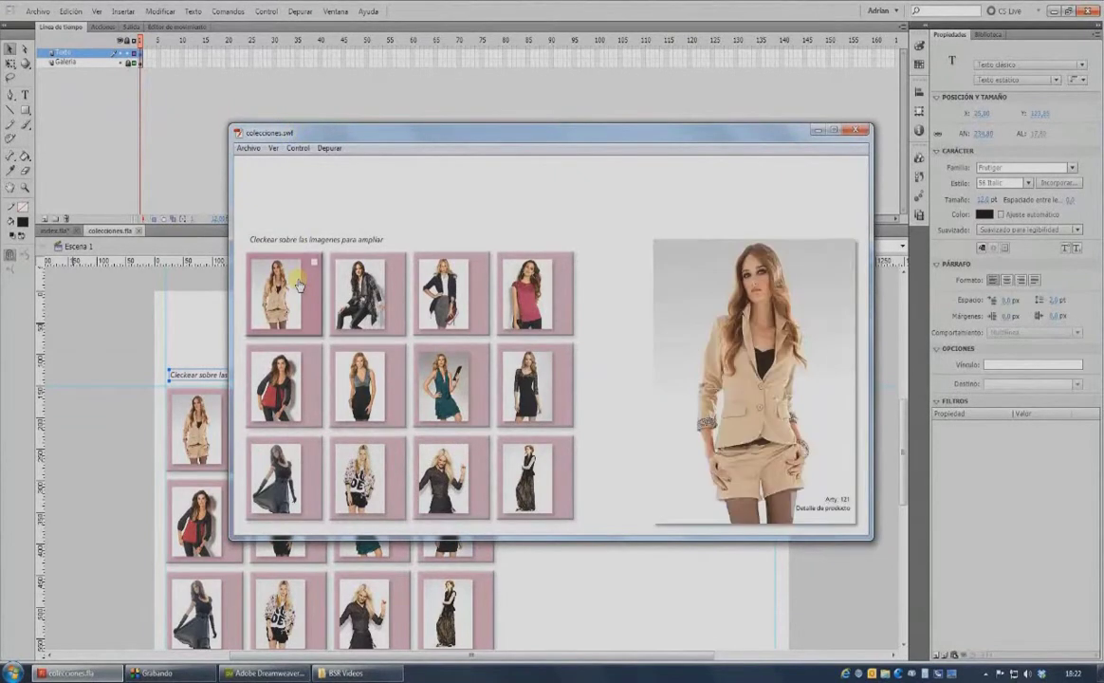
{"action": "left_click", "coordinate": [420, 381]}
{"action": "left_click", "coordinate": [529, 477]}
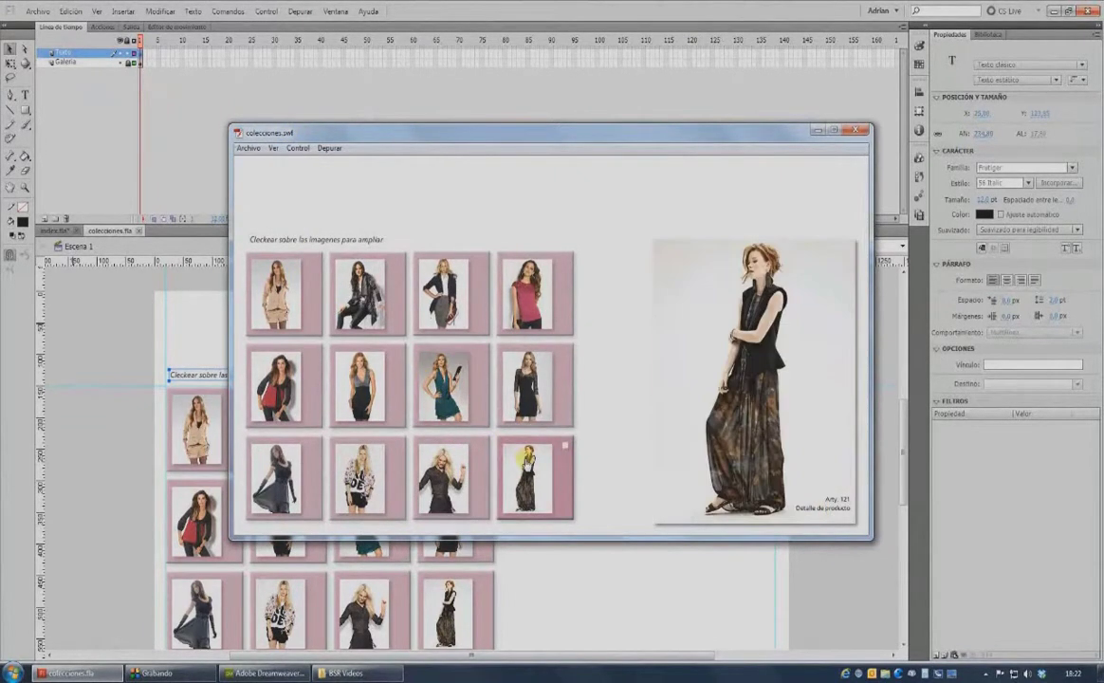
{"action": "left_click", "coordinate": [537, 298]}
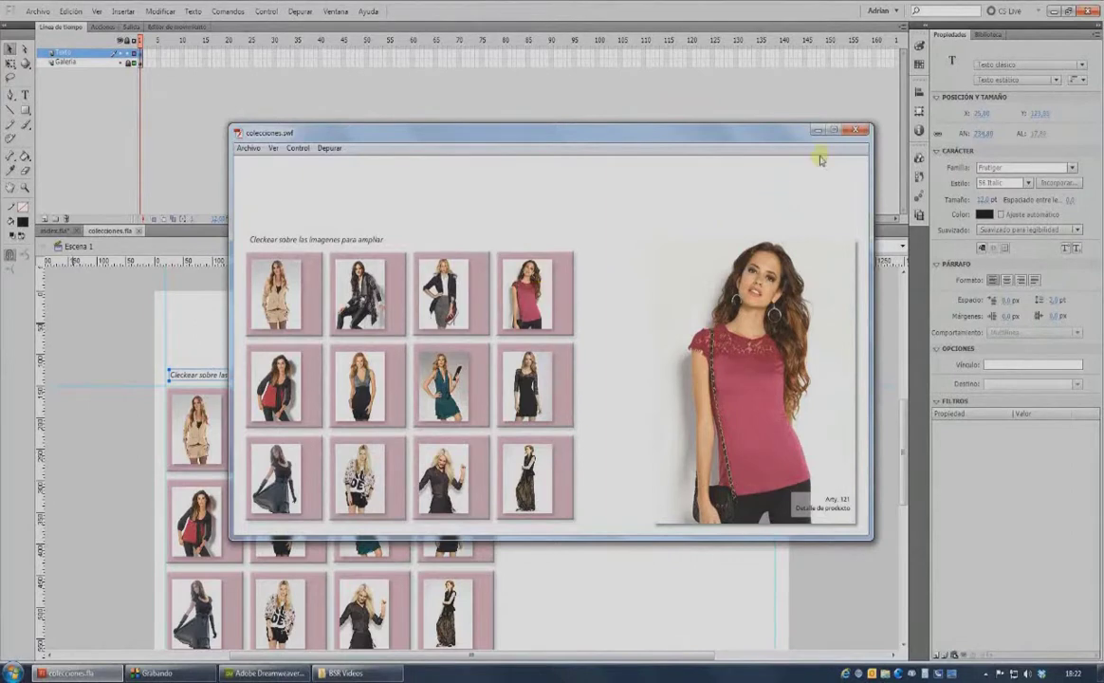
{"action": "left_click", "coordinate": [857, 131]}
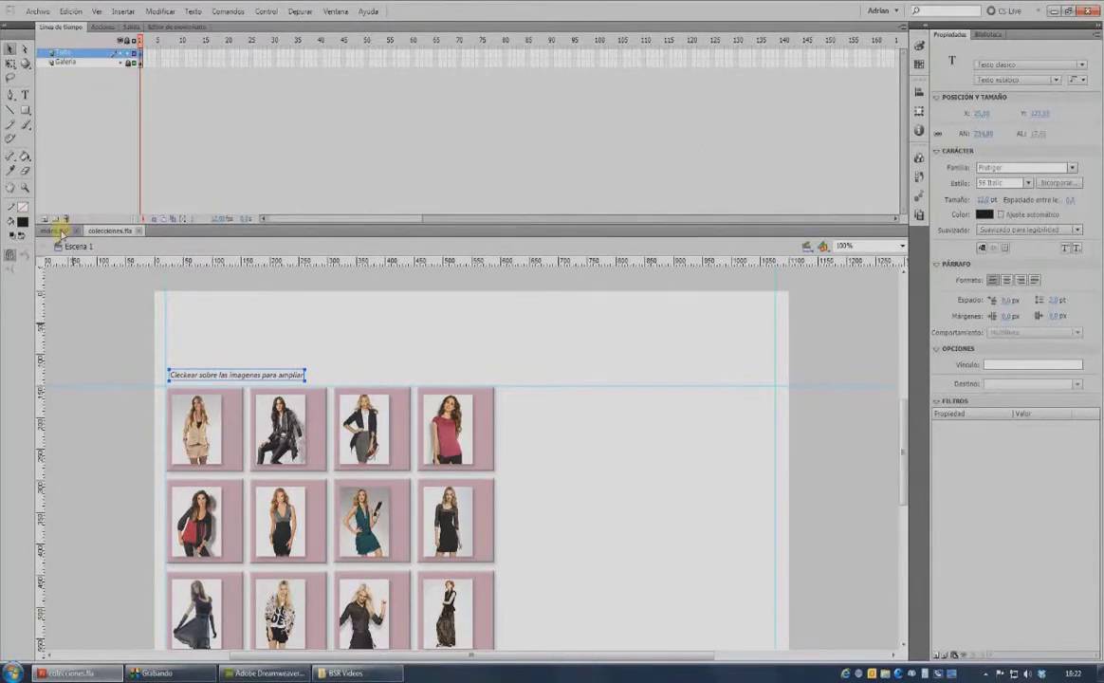
Test index.fla, open colecciones, and enlarge the pink-top, teal, black-and-red and grey-dress photos.
{"action": "left_click", "coordinate": [57, 230]}
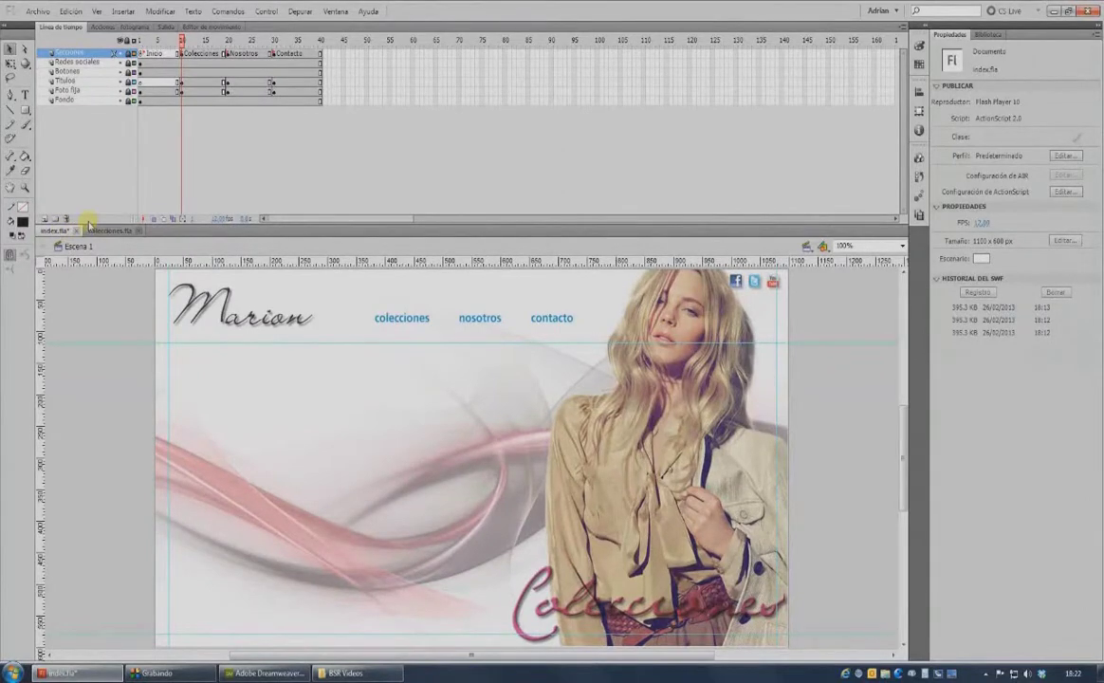
{"action": "key", "text": "ctrl+Return"}
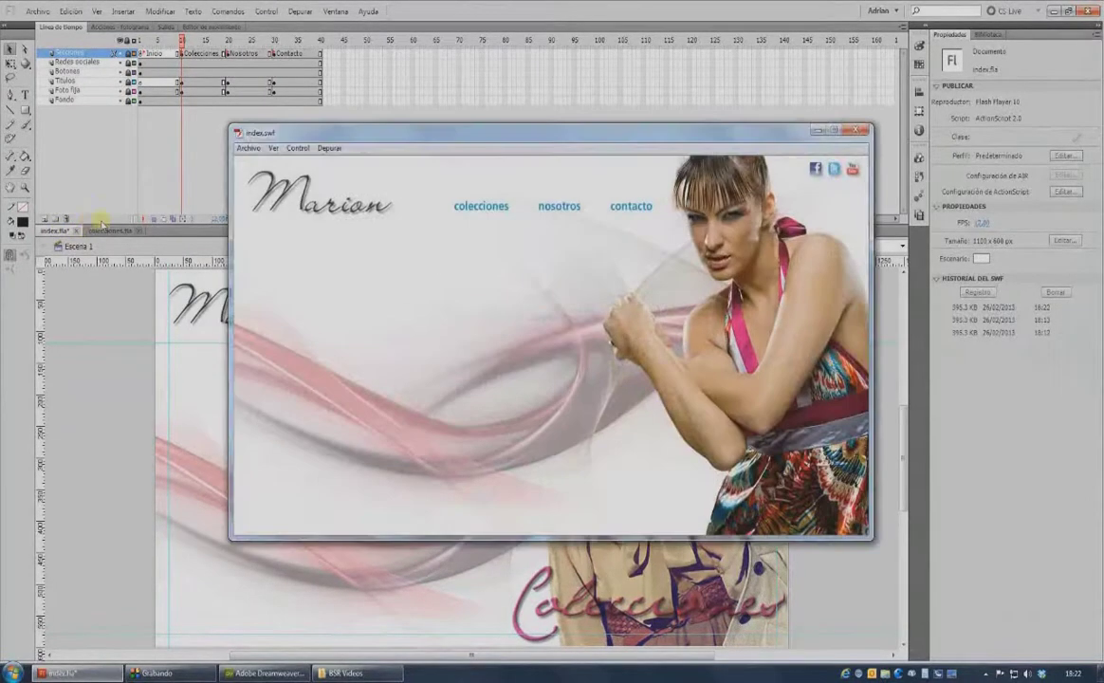
{"action": "left_click", "coordinate": [474, 210]}
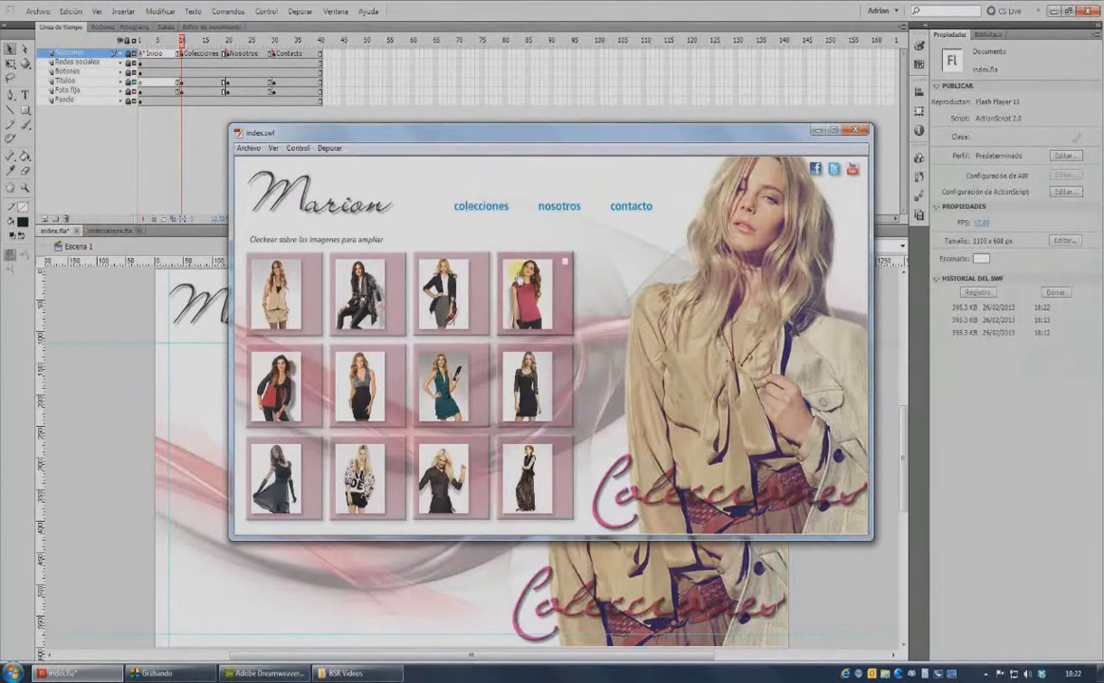
{"action": "left_click", "coordinate": [531, 289]}
{"action": "left_click", "coordinate": [457, 378]}
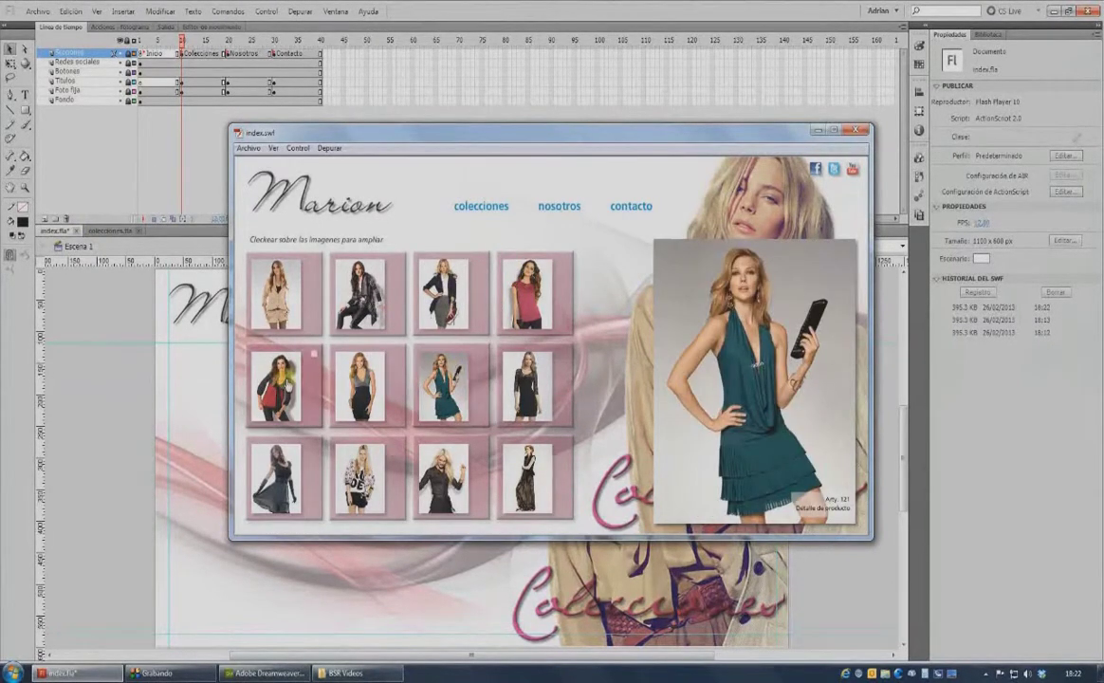
{"action": "left_click", "coordinate": [286, 375]}
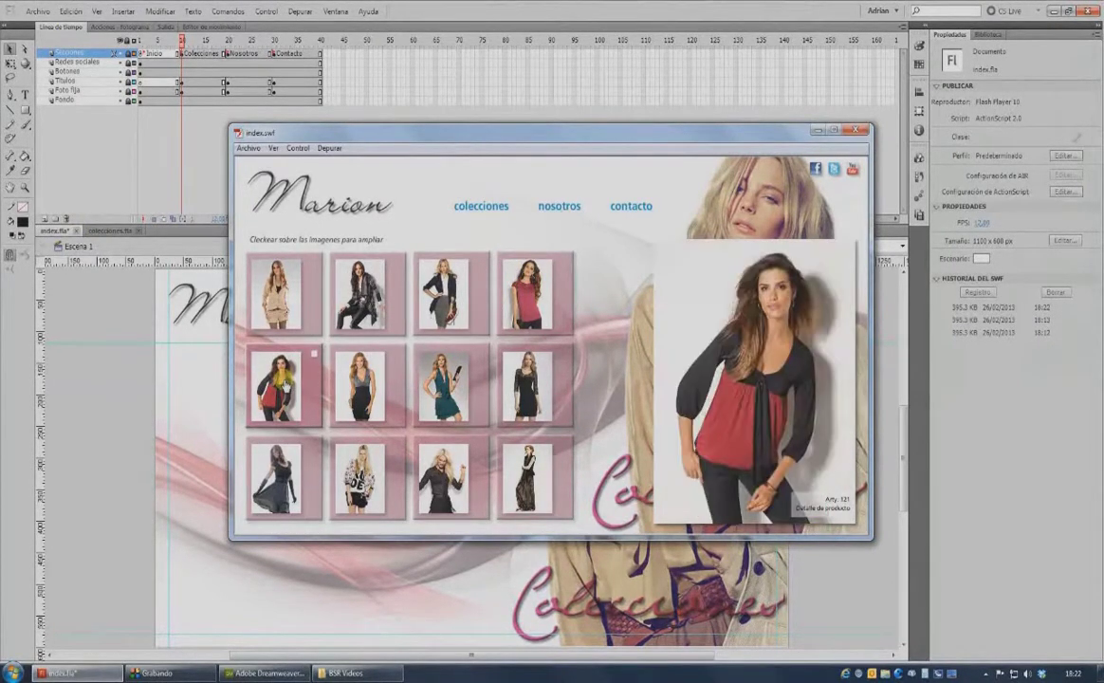
{"action": "left_click", "coordinate": [293, 462]}
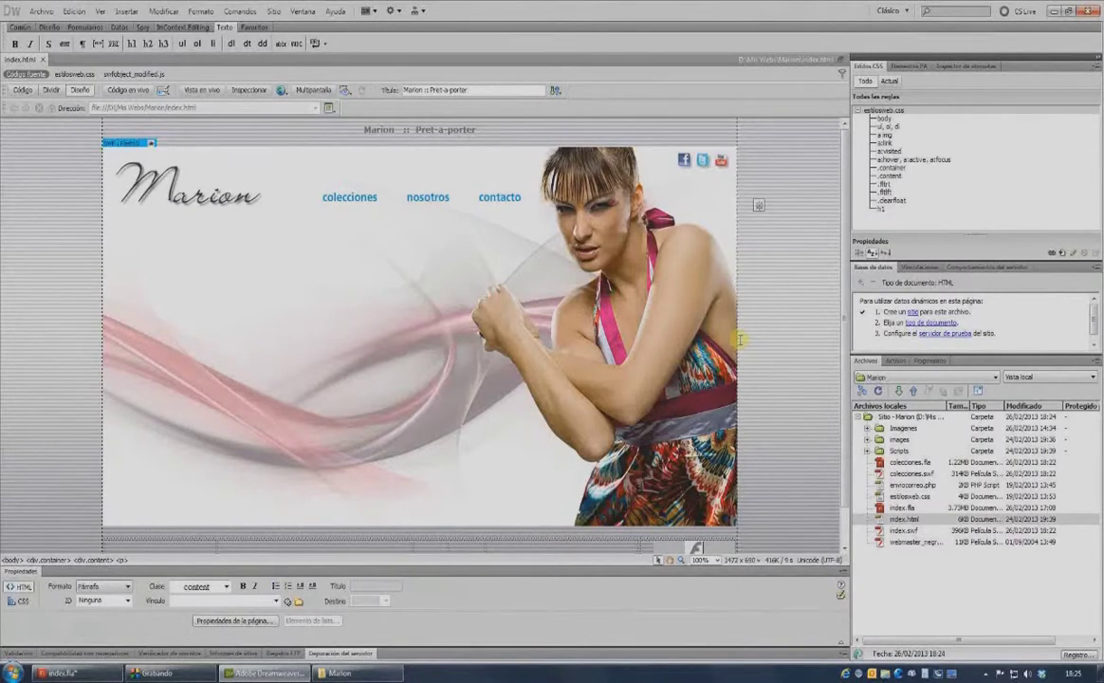
Preview index.html in the web browser with F12.
{"action": "key", "text": "F12"}
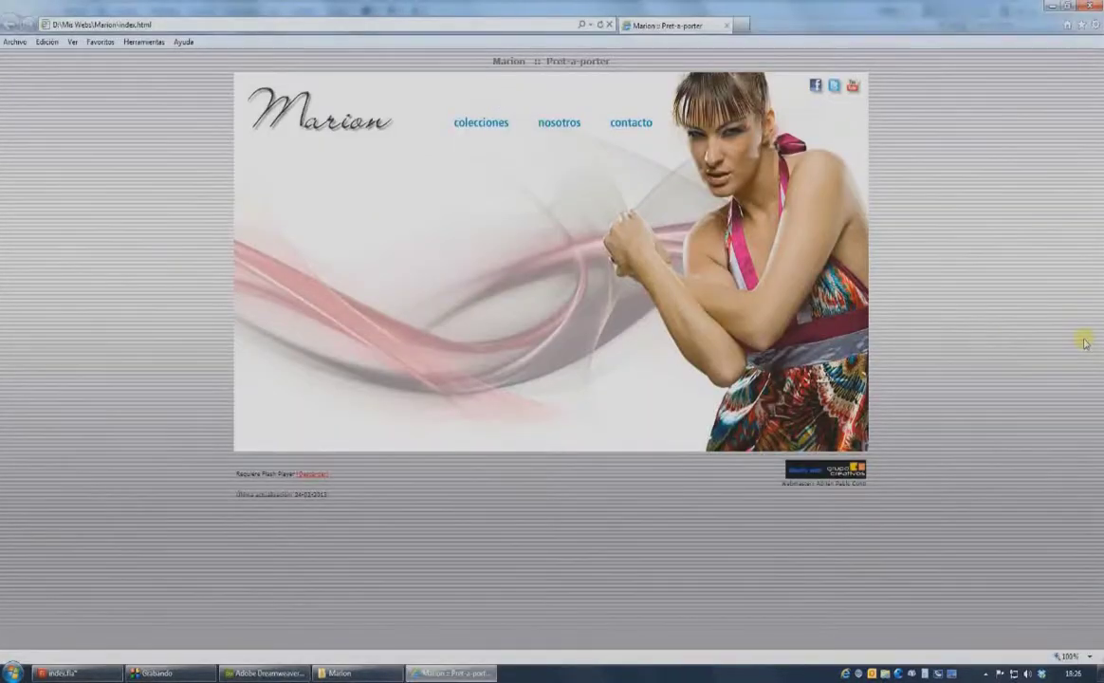